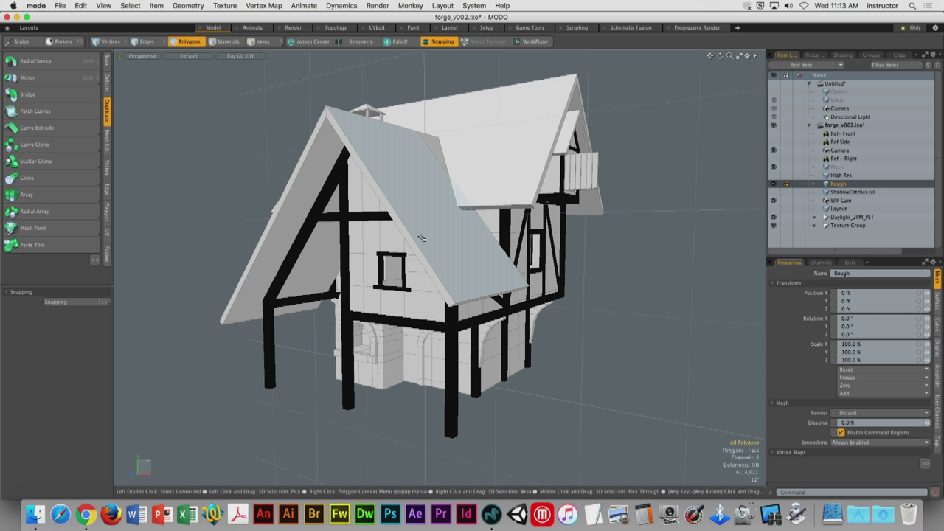
Delete the Walls, Roof, Chimney and Woods material groups from the shader tree
{"action": "left_click_drag", "start_coordinate": [421, 237], "coordinate": [580, 236], "text": "alt"}
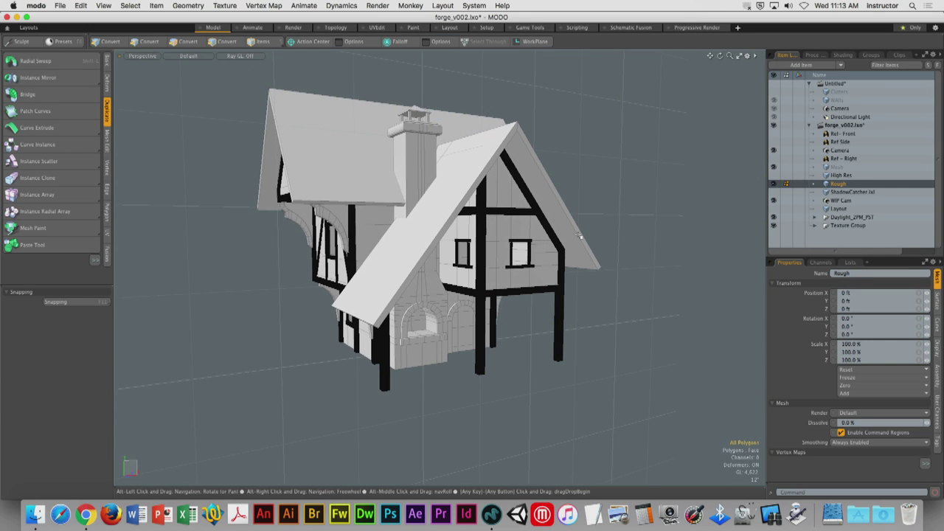
{"action": "left_click", "coordinate": [809, 83]}
{"action": "left_click", "coordinate": [844, 56]}
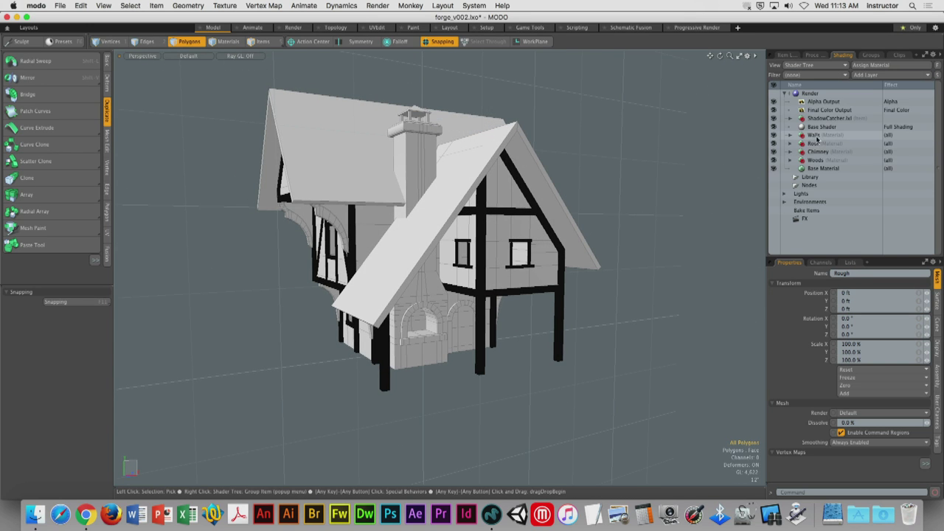
{"action": "left_click", "coordinate": [816, 136]}
{"action": "left_click", "coordinate": [819, 161], "text": "shift"}
{"action": "right_click", "coordinate": [818, 161]}
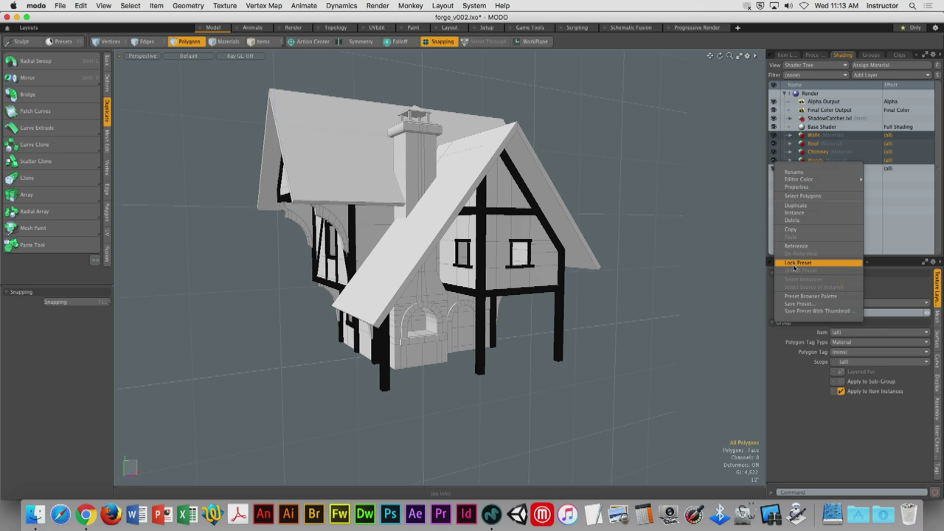
{"action": "left_click", "coordinate": [807, 220]}
{"action": "left_click_drag", "start_coordinate": [384, 221], "coordinate": [457, 205], "text": "alt"}
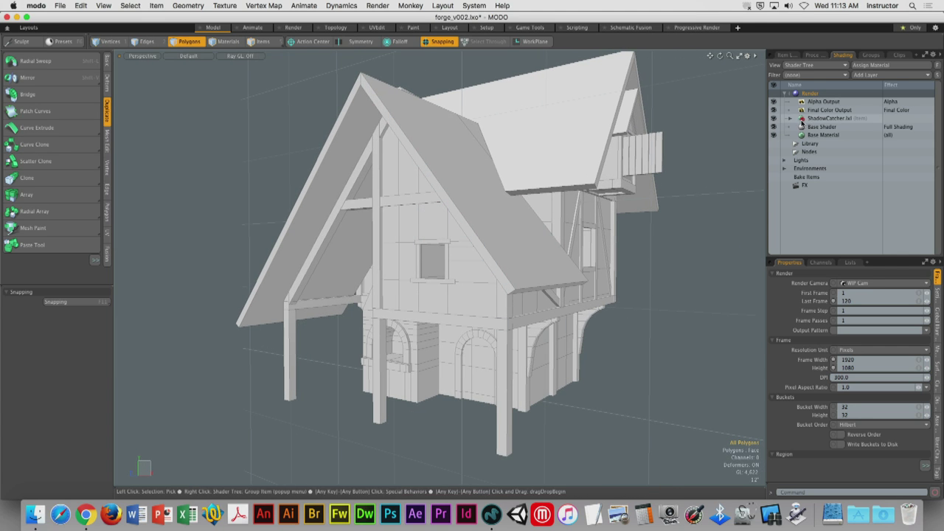
Hide the Rough mesh and show the Layout mesh to inspect its simple block-out
{"action": "left_click", "coordinate": [793, 57]}
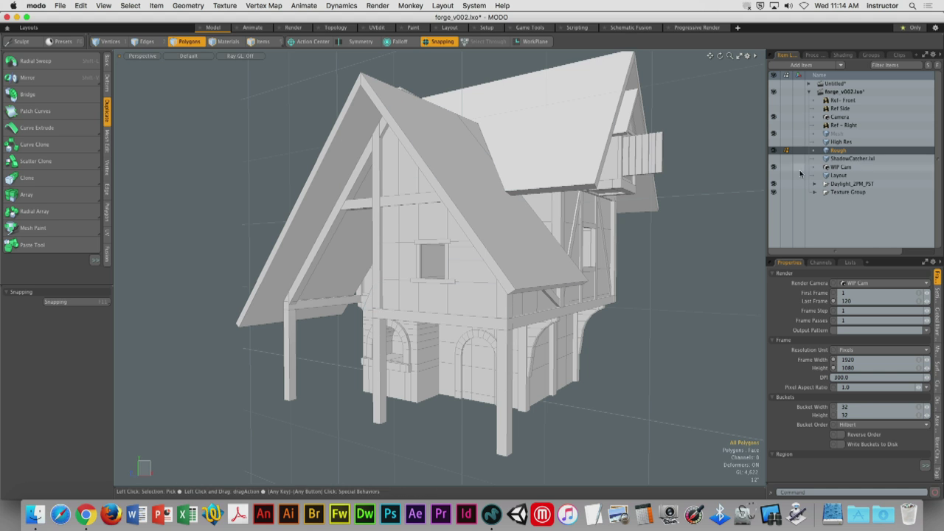
{"action": "left_click", "coordinate": [774, 175]}
{"action": "left_click_drag", "start_coordinate": [457, 222], "coordinate": [363, 197], "text": "alt"}
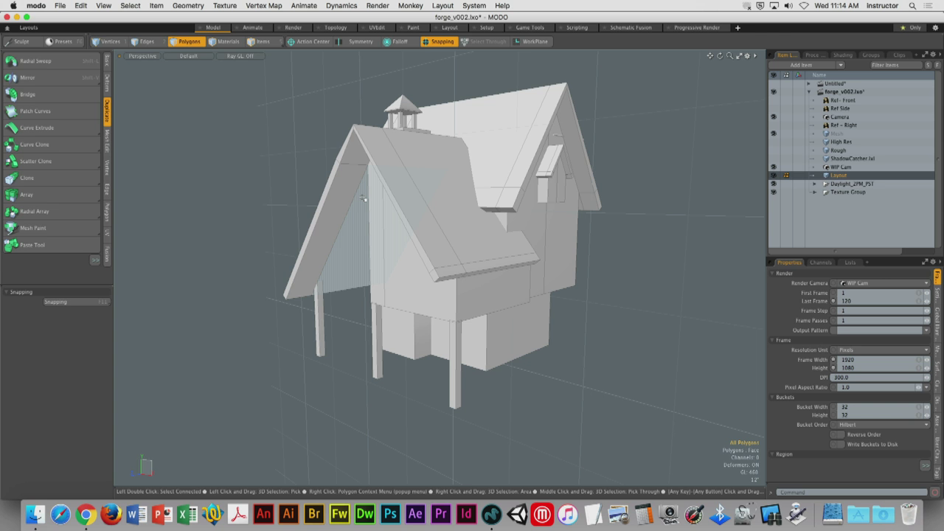
{"action": "left_click_drag", "start_coordinate": [364, 199], "coordinate": [402, 285], "text": "alt"}
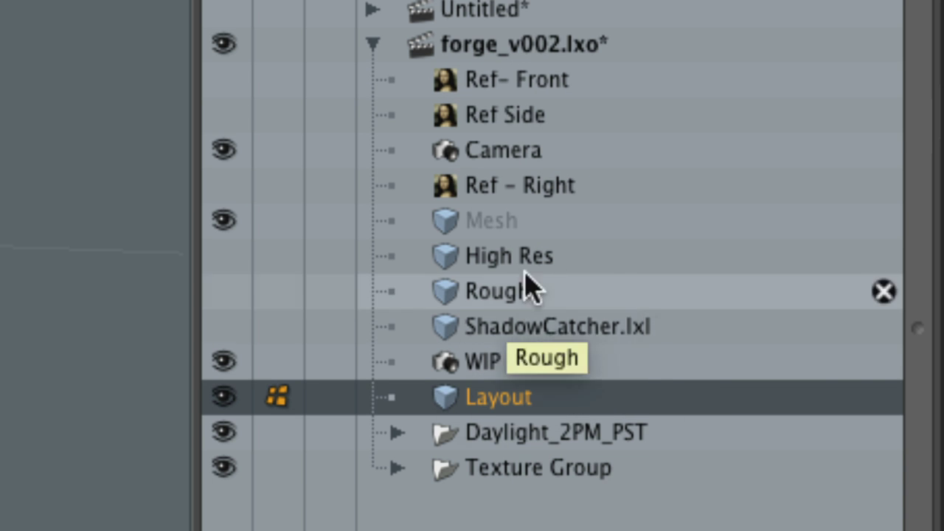
Delete the empty Mesh item and move the Layout item directly below Rough in the item list
{"action": "left_click", "coordinate": [884, 220]}
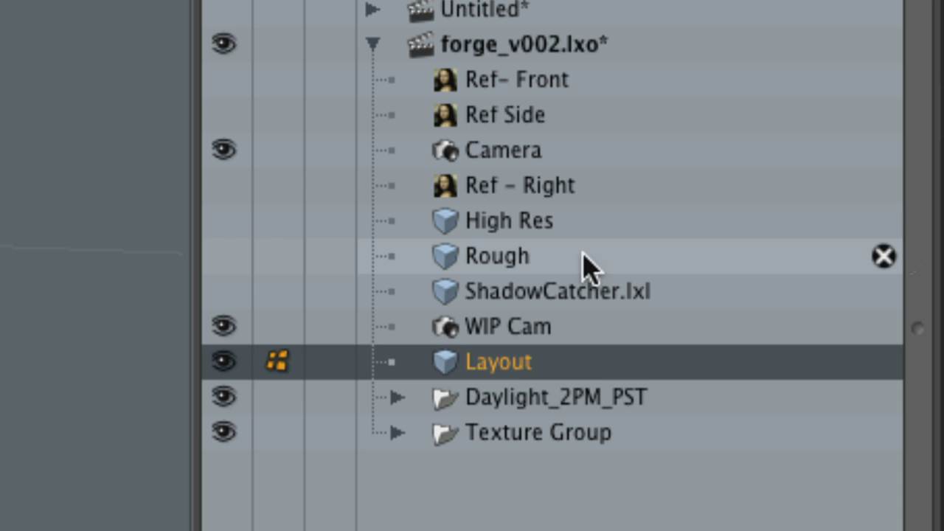
{"action": "left_click", "coordinate": [531, 229]}
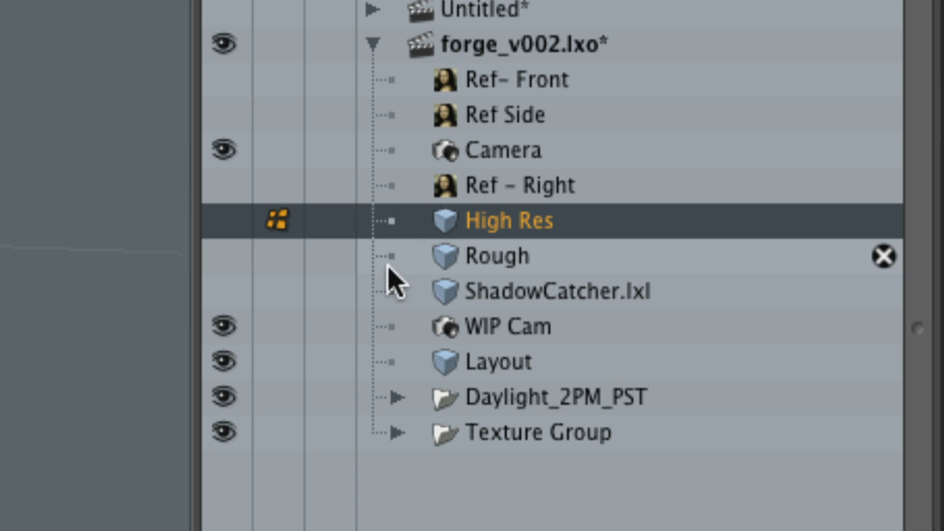
{"action": "left_click", "coordinate": [527, 263]}
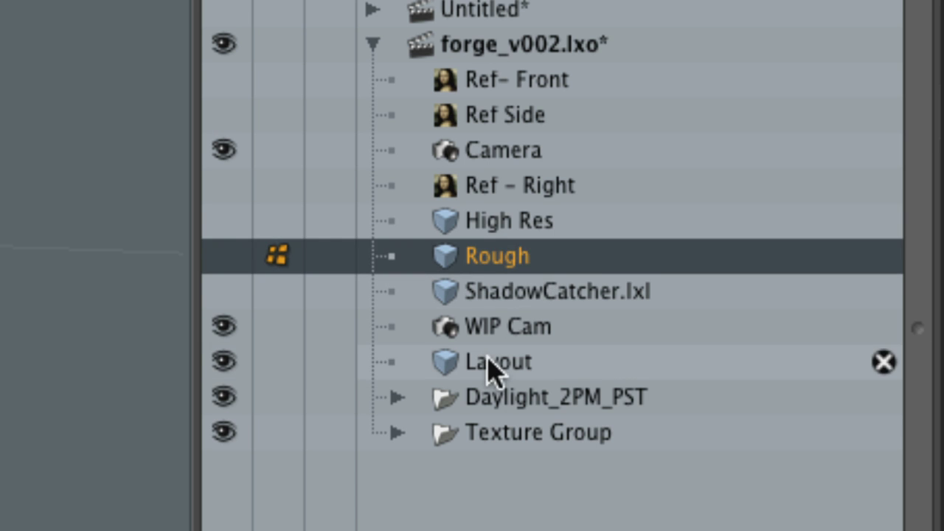
{"action": "left_click", "coordinate": [459, 365]}
{"action": "left_click_drag", "start_coordinate": [459, 365], "coordinate": [459, 280]}
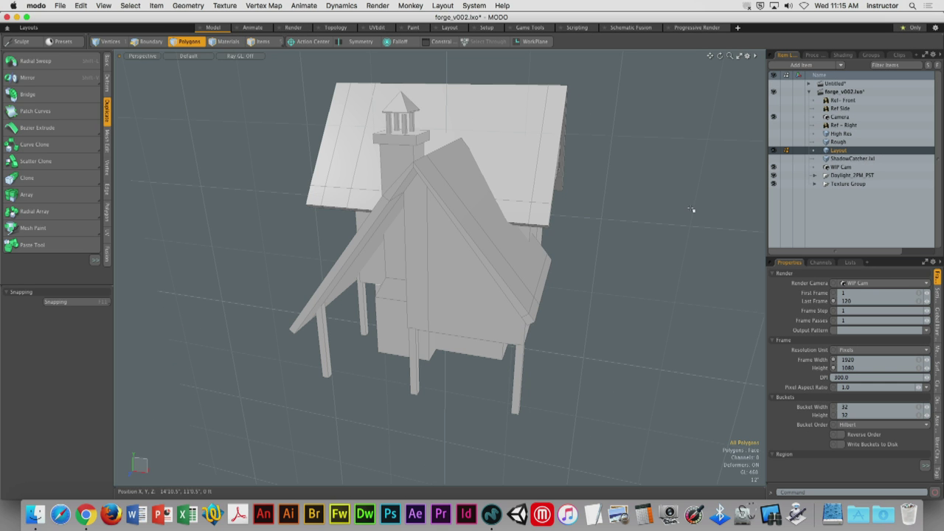
{"action": "left_click_drag", "start_coordinate": [678, 204], "coordinate": [582, 221], "text": "alt"}
{"action": "left_click_drag", "start_coordinate": [520, 126], "coordinate": [443, 119]}
{"action": "left_click_drag", "start_coordinate": [488, 136], "coordinate": [394, 207], "text": "alt"}
{"action": "key", "text": "3"}
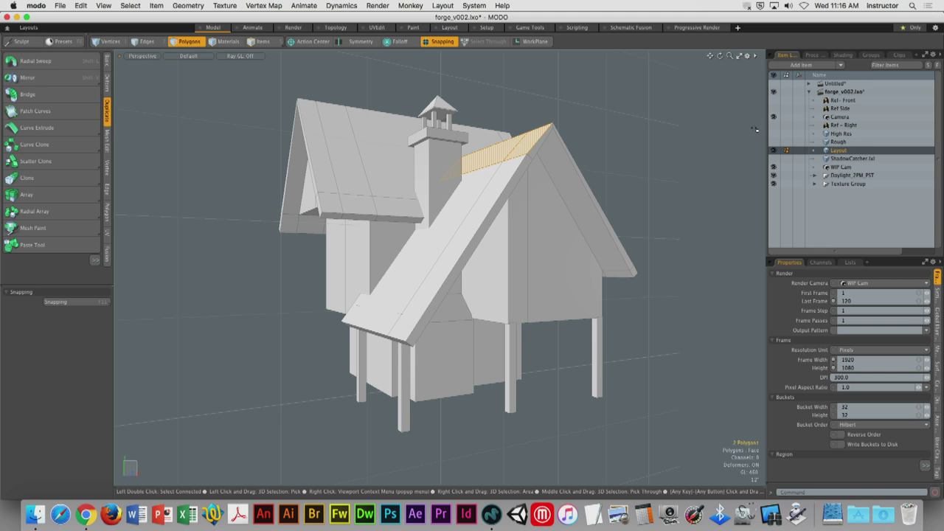
{"action": "left_click", "coordinate": [583, 133]}
{"action": "left_click_drag", "start_coordinate": [583, 132], "coordinate": [700, 144], "text": "alt"}
Hide Layout, make the Rough and High Res meshes visible, and select both together
{"action": "left_click", "coordinate": [836, 142]}
{"action": "left_click", "coordinate": [773, 142]}
{"action": "left_click_drag", "start_coordinate": [516, 221], "coordinate": [344, 175], "text": "alt"}
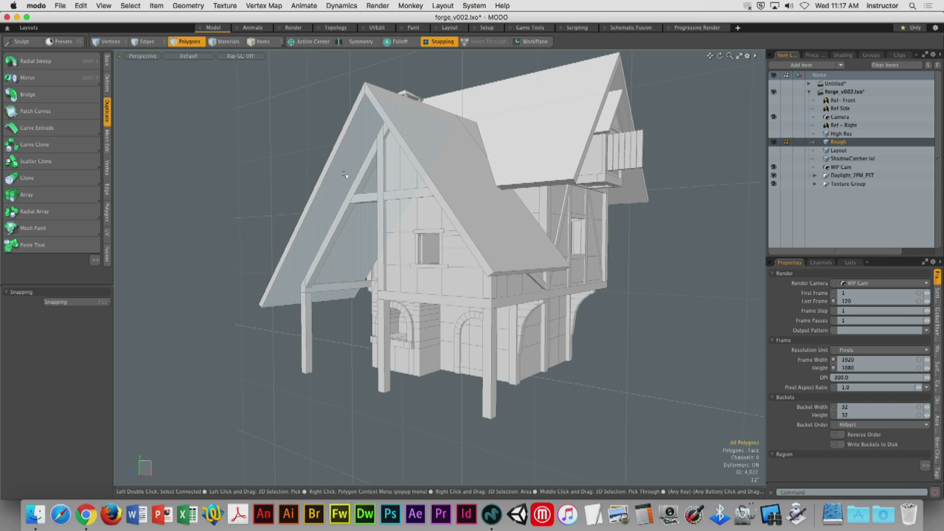
{"action": "left_click", "coordinate": [774, 141]}
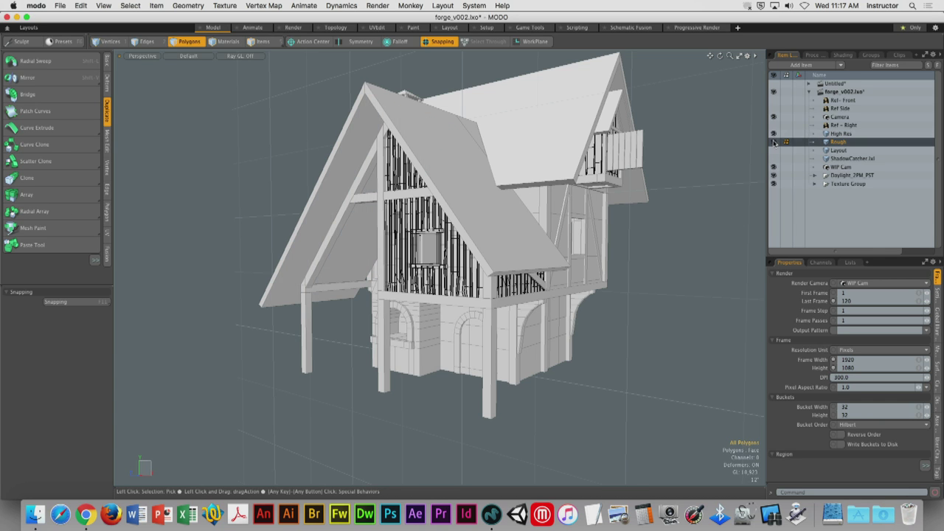
{"action": "left_click", "coordinate": [836, 141], "text": "shift"}
Examine the combined High Res and Rough meshes around the gable planks, windows, posts and arches
{"action": "left_click_drag", "start_coordinate": [649, 236], "coordinate": [730, 235], "text": "alt"}
{"action": "scroll", "coordinate": [502, 258], "scroll_direction": "up", "scroll_amount": 3}
{"action": "left_click_drag", "start_coordinate": [511, 250], "coordinate": [450, 221], "text": "alt"}
{"action": "scroll", "coordinate": [432, 200], "scroll_direction": "up", "scroll_amount": 6}
{"action": "scroll", "coordinate": [433, 201], "scroll_direction": "down", "scroll_amount": 6}
{"action": "scroll", "coordinate": [452, 231], "scroll_direction": "up", "scroll_amount": 3}
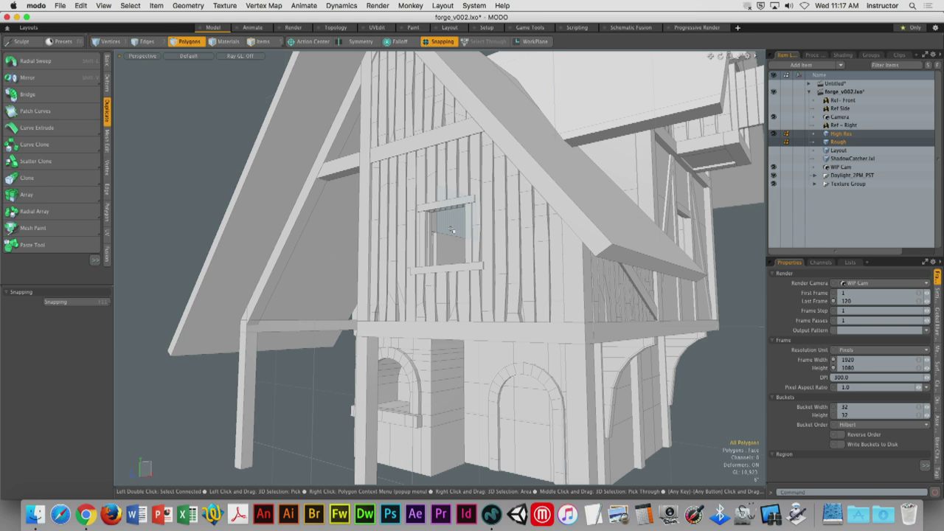
{"action": "left_click_drag", "start_coordinate": [452, 231], "coordinate": [536, 234], "text": "alt"}
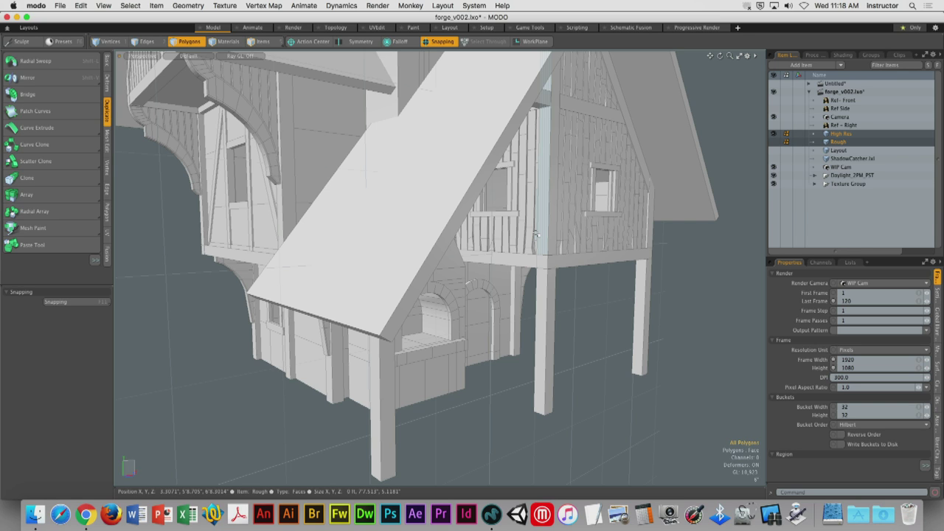
Select the connected ground-floor wall polygons and assign them a new material named Stone
{"action": "left_click_drag", "start_coordinate": [460, 143], "coordinate": [504, 234], "text": "alt"}
{"action": "double_click", "coordinate": [443, 207]}
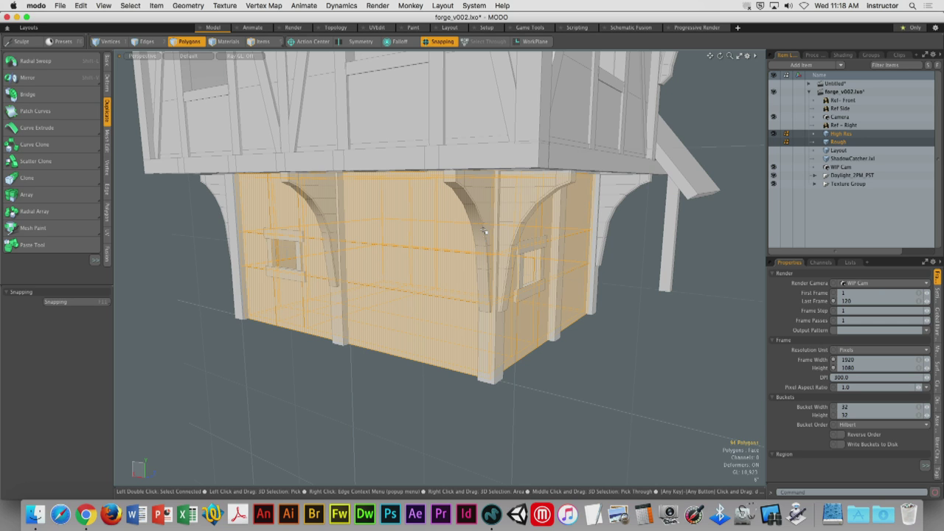
{"action": "type", "text": "m"}
{"action": "type", "text": "Stone"}
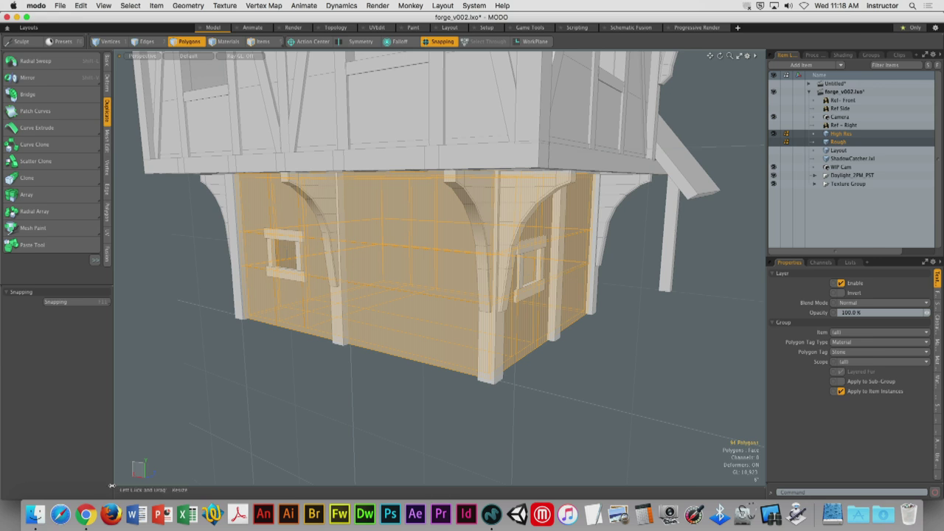
Switch to Chrome and open textures.com in a new tab
{"action": "left_click", "coordinate": [85, 514]}
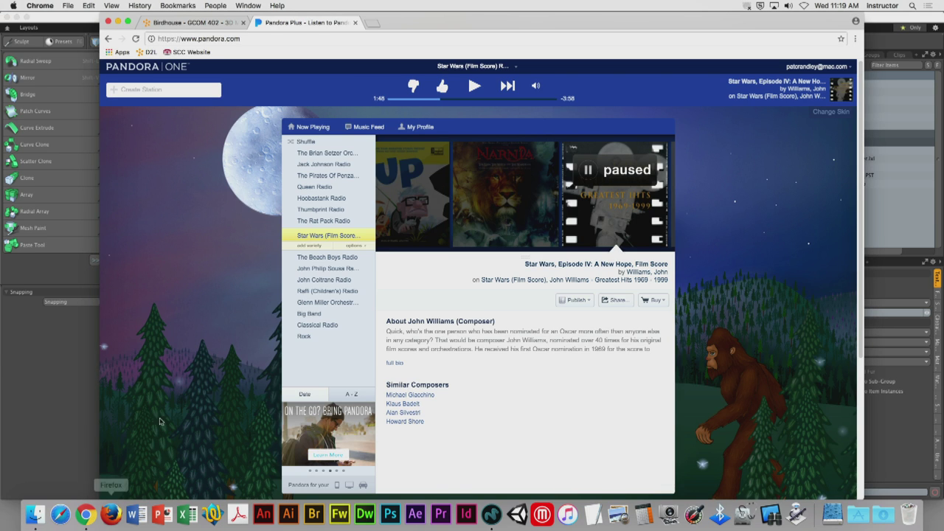
{"action": "left_click", "coordinate": [373, 23]}
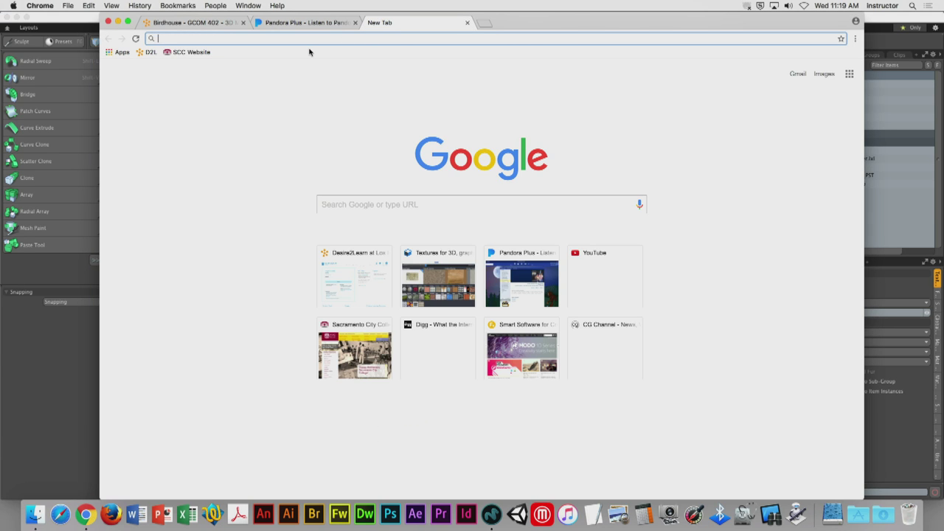
{"action": "type", "text": "textures.com"}
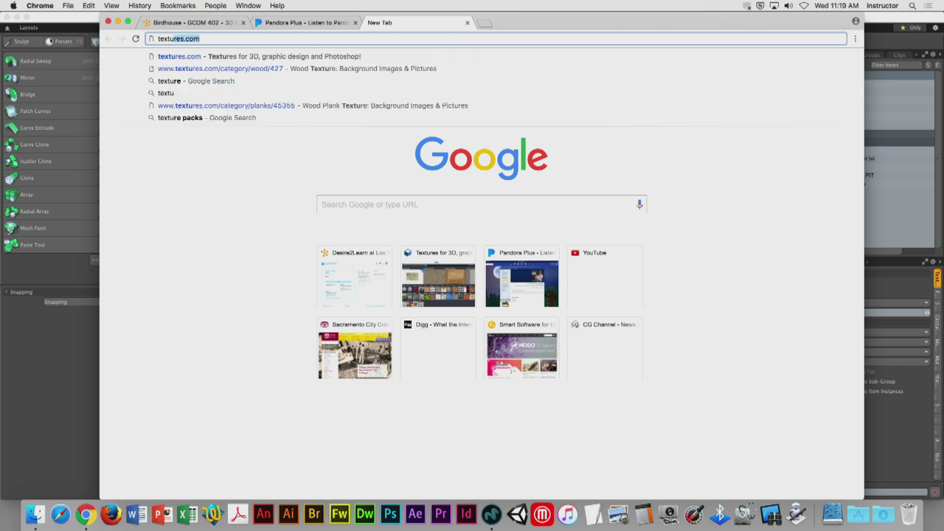
{"action": "key", "text": "Return"}
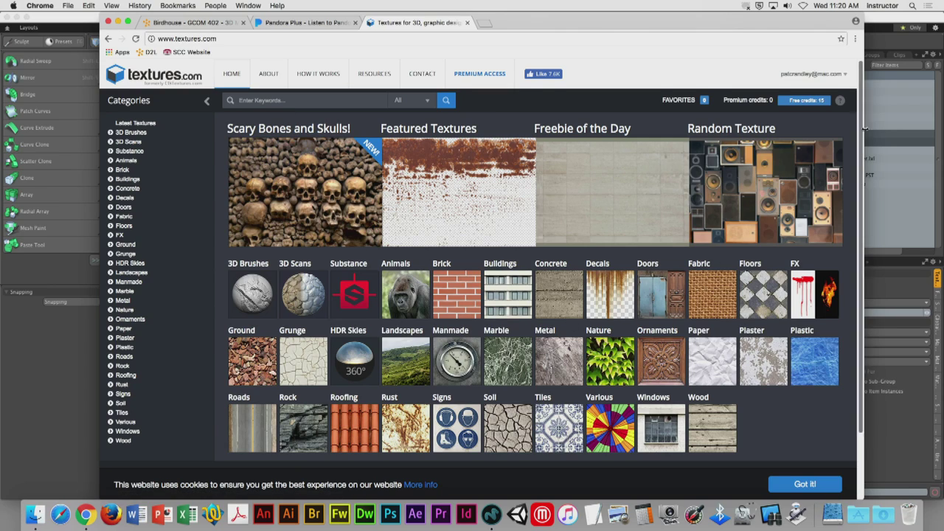
{"action": "mouse_move", "coordinate": [664, 23]}
{"action": "left_mouse_down"}
{"action": "mouse_move", "coordinate": [651, 70]}
{"action": "mouse_move", "coordinate": [682, 22]}
{"action": "left_mouse_up"}
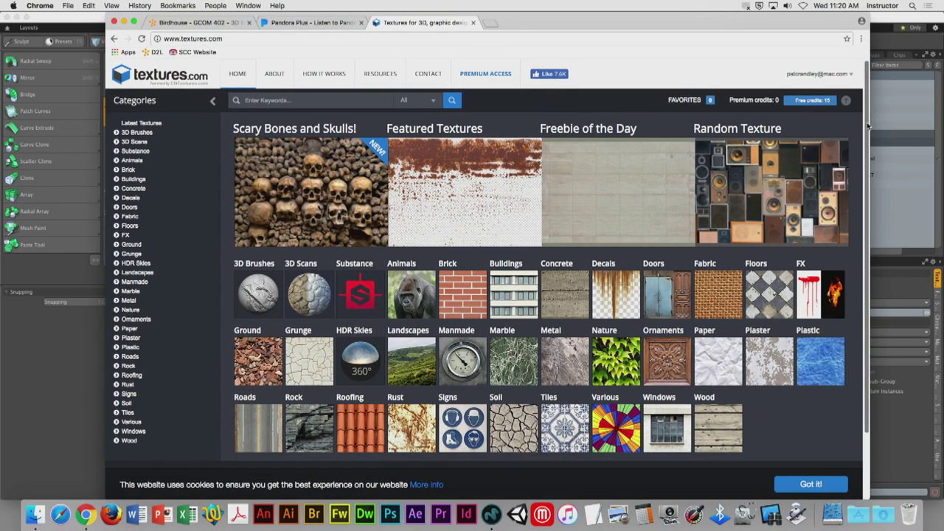
Open the Brick texture category and its Rounded subcategory
{"action": "scroll", "coordinate": [859, 166], "scroll_direction": "down", "scroll_amount": 2}
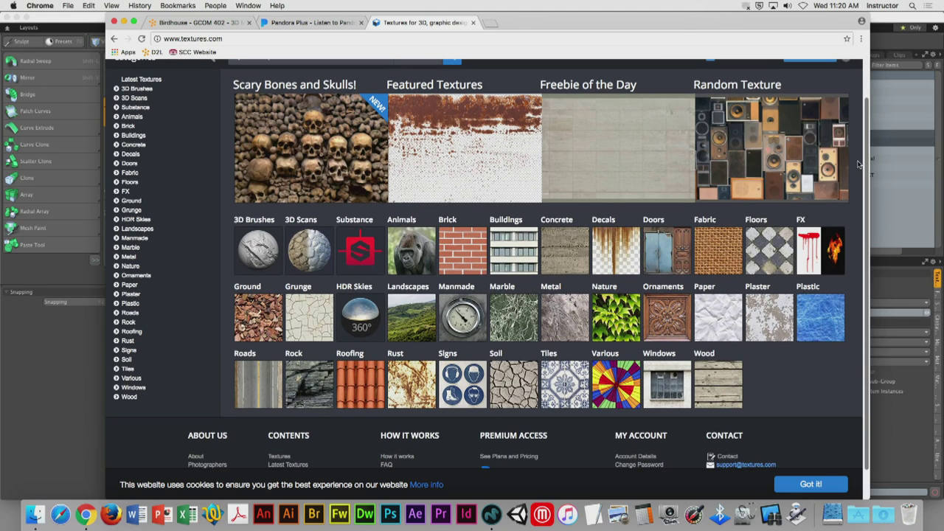
{"action": "left_click", "coordinate": [455, 254]}
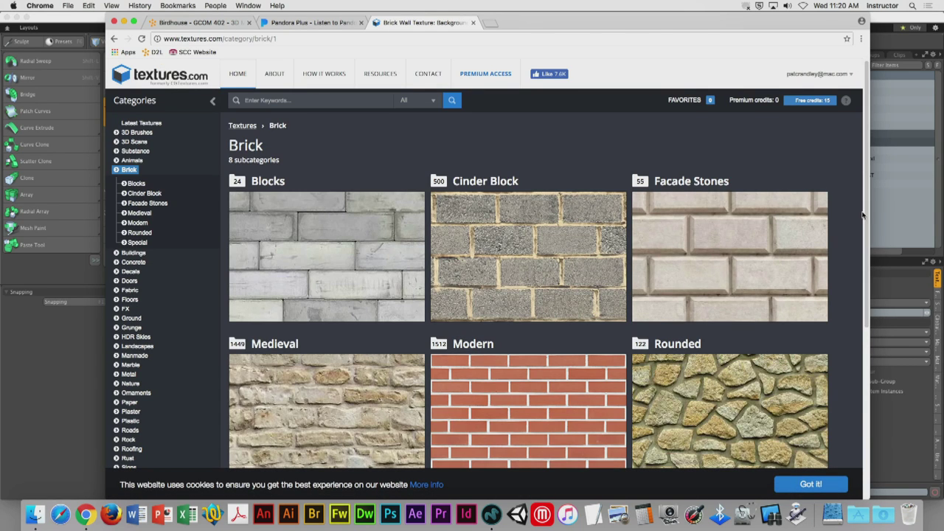
{"action": "scroll", "coordinate": [863, 324], "scroll_direction": "down", "scroll_amount": 3}
{"action": "scroll", "coordinate": [826, 325], "scroll_direction": "up", "scroll_amount": 2}
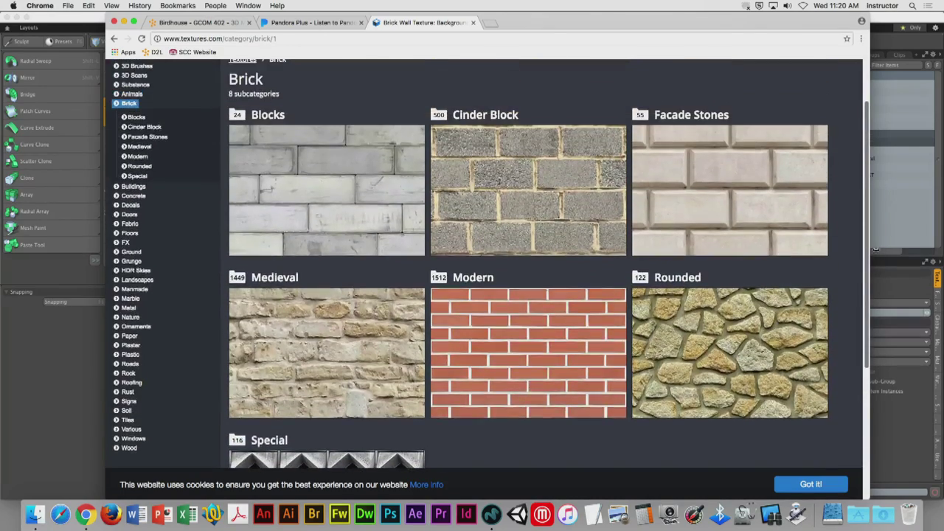
{"action": "left_click", "coordinate": [775, 360]}
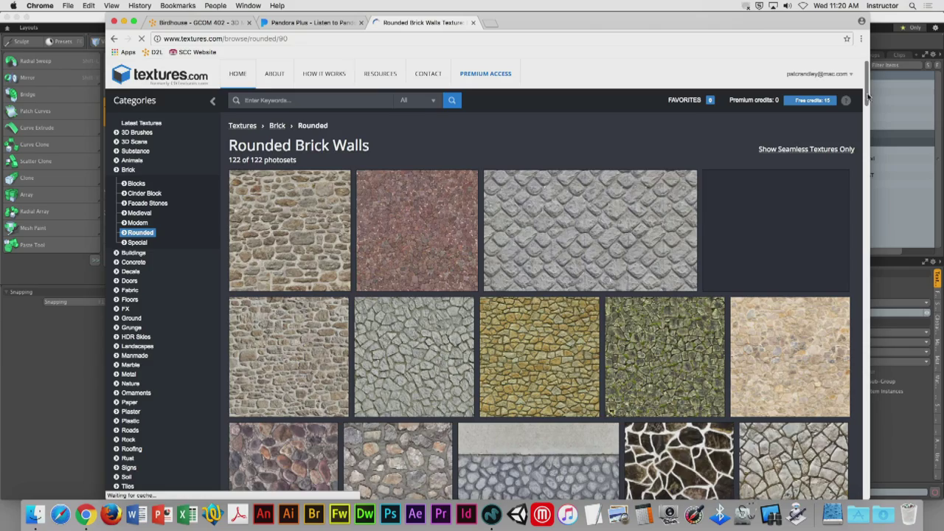
Browse the rounded brick walls and open the purple-brown cobblestone texture BrickRound0105
{"action": "scroll", "coordinate": [867, 107], "scroll_direction": "down", "scroll_amount": 2}
{"action": "scroll", "coordinate": [868, 110], "scroll_direction": "down", "scroll_amount": 4}
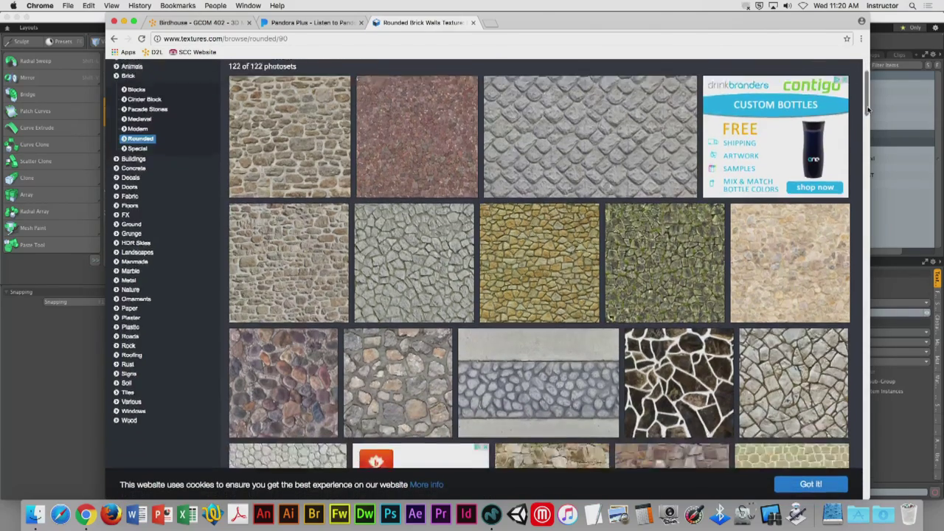
{"action": "scroll", "coordinate": [867, 119], "scroll_direction": "down", "scroll_amount": 4}
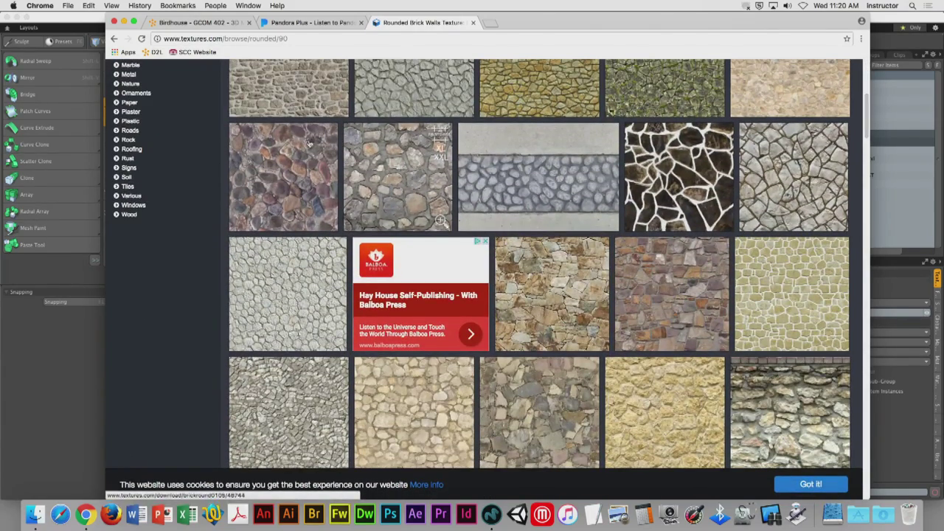
{"action": "mouse_move", "coordinate": [300, 203]}
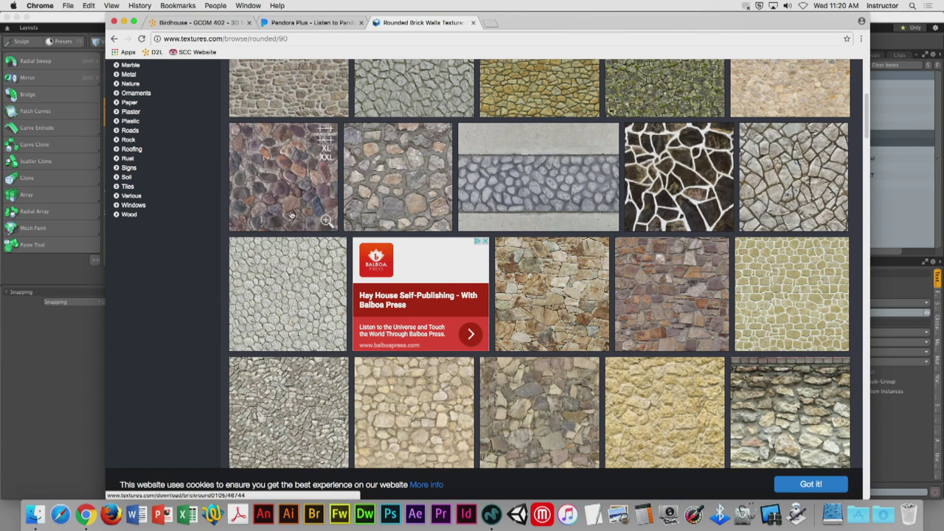
{"action": "left_click", "coordinate": [298, 183]}
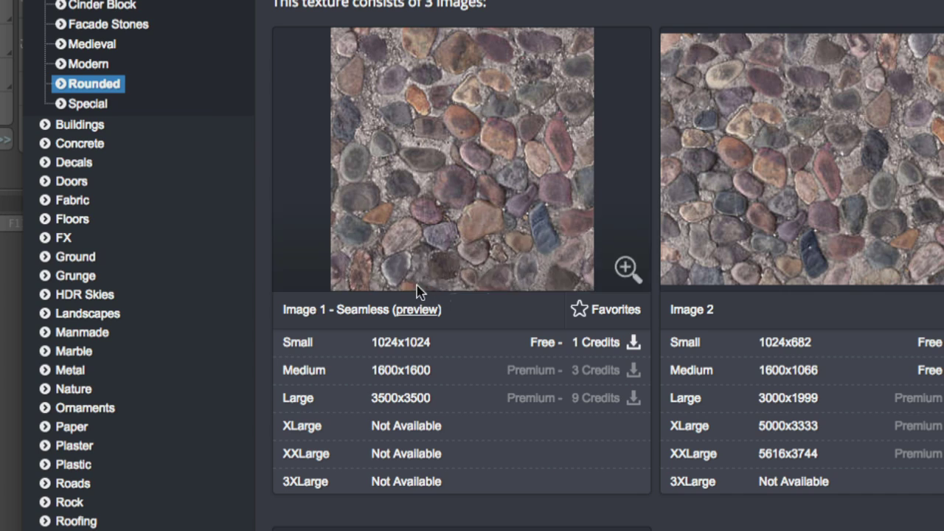
Preview the seamless tiling of BrickRound0105 Image 1 and download its small 1024x1024 version
{"action": "left_click", "coordinate": [417, 310]}
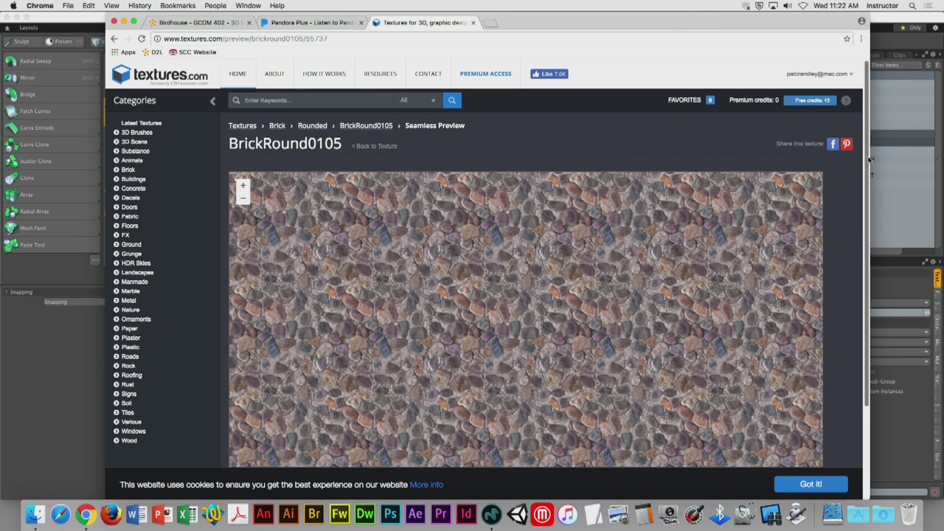
{"action": "scroll", "coordinate": [492, 178], "scroll_direction": "down", "scroll_amount": 3}
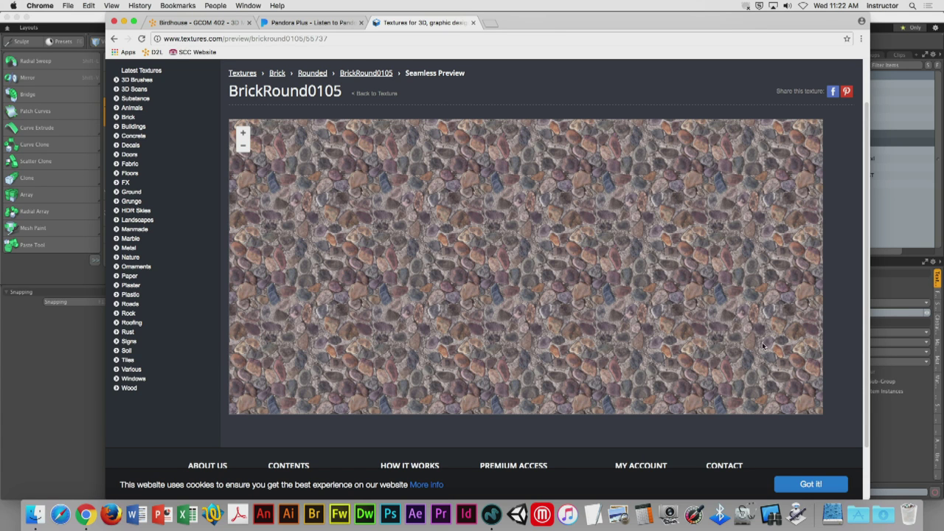
{"action": "scroll", "coordinate": [855, 195], "scroll_direction": "up", "scroll_amount": 5}
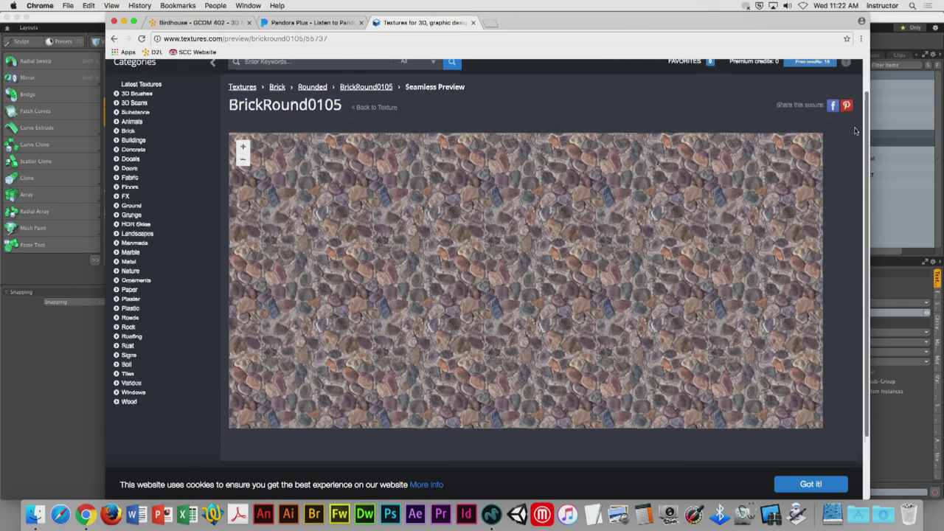
{"action": "left_click", "coordinate": [230, 336]}
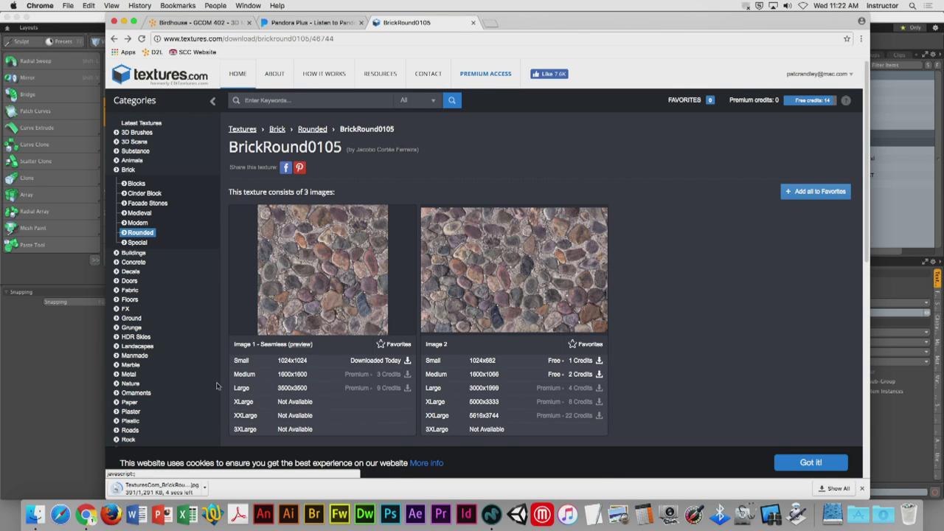
Hide the browser to return to MODO and bring up the scene's Shader Tree
{"action": "left_click", "coordinate": [43, 7]}
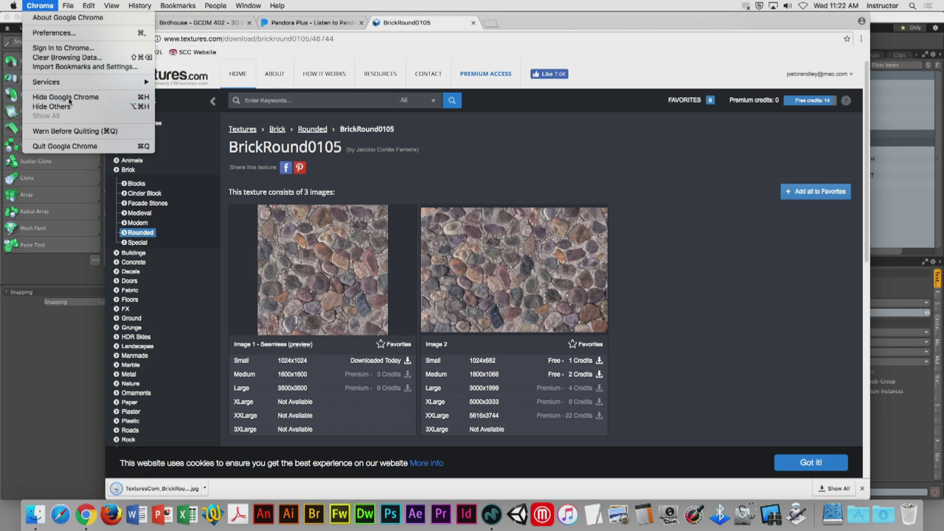
{"action": "left_click", "coordinate": [66, 97]}
{"action": "left_click", "coordinate": [623, 324]}
{"action": "left_click_drag", "start_coordinate": [639, 266], "coordinate": [472, 287], "text": "alt"}
{"action": "left_click", "coordinate": [843, 55]}
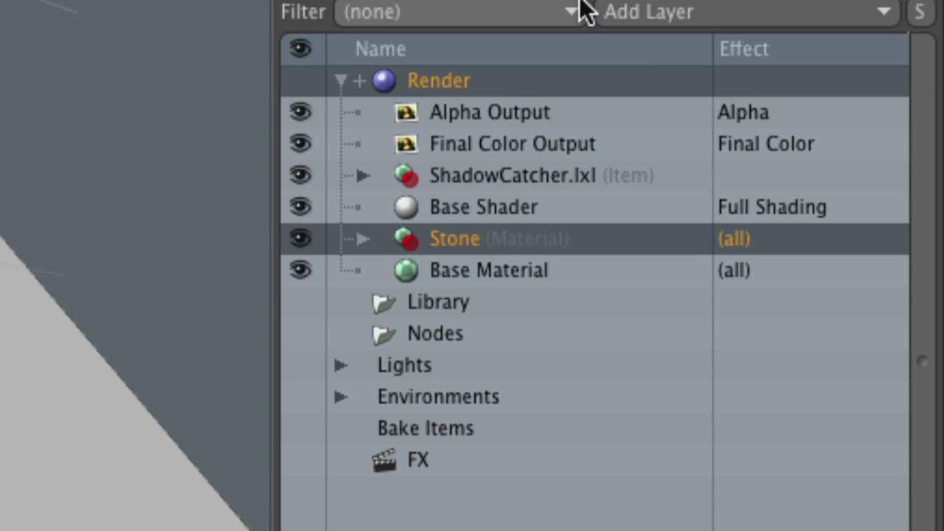
Load TexturesCom_BrickRound0105_1_seamless_S.jpg as an image map layer in the Stone material
{"action": "left_click", "coordinate": [648, 10]}
{"action": "mouse_move", "coordinate": [627, 236]}
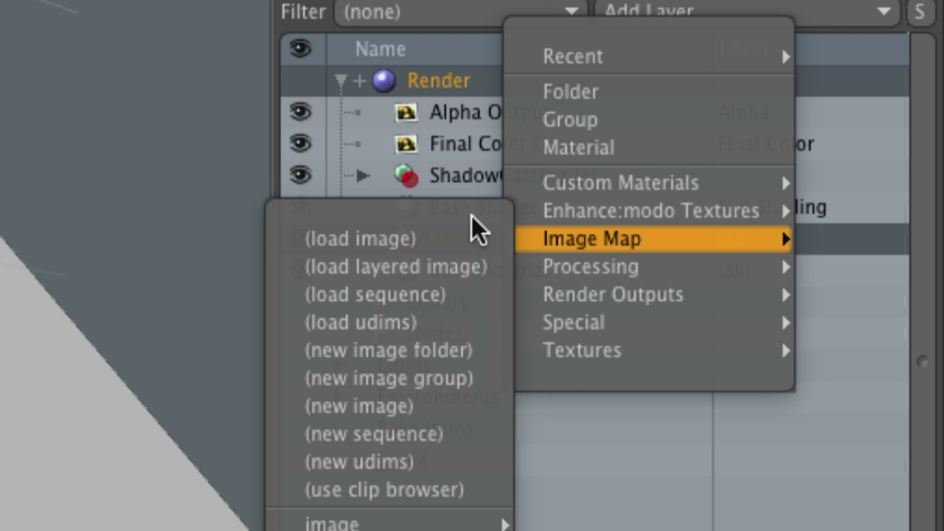
{"action": "left_click", "coordinate": [435, 238]}
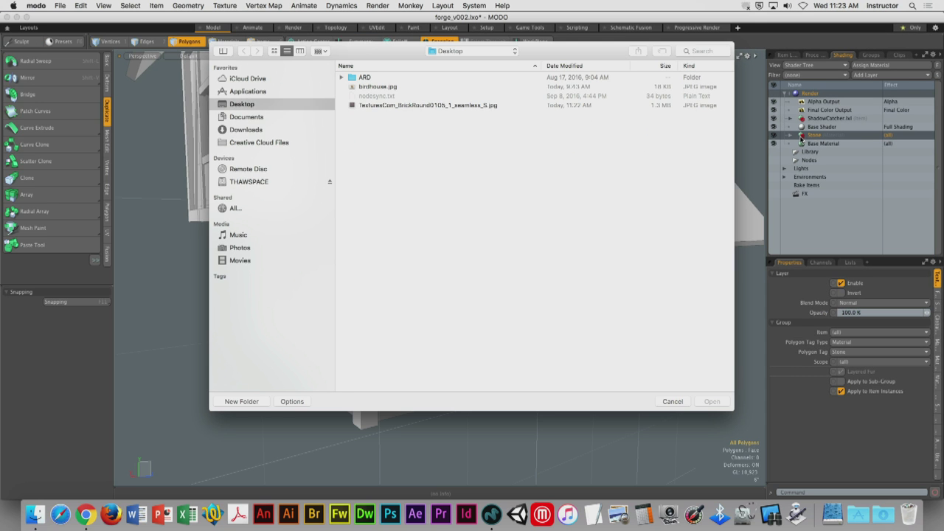
{"action": "double_click", "coordinate": [448, 106]}
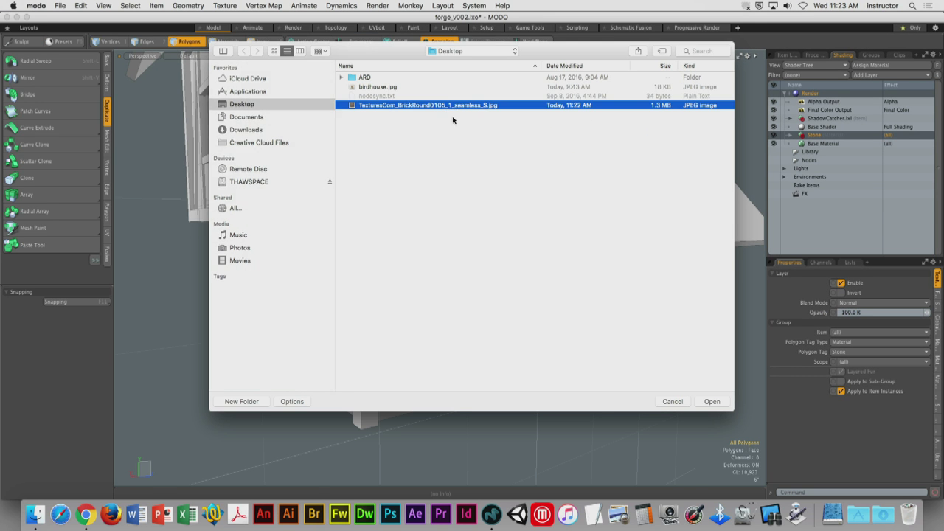
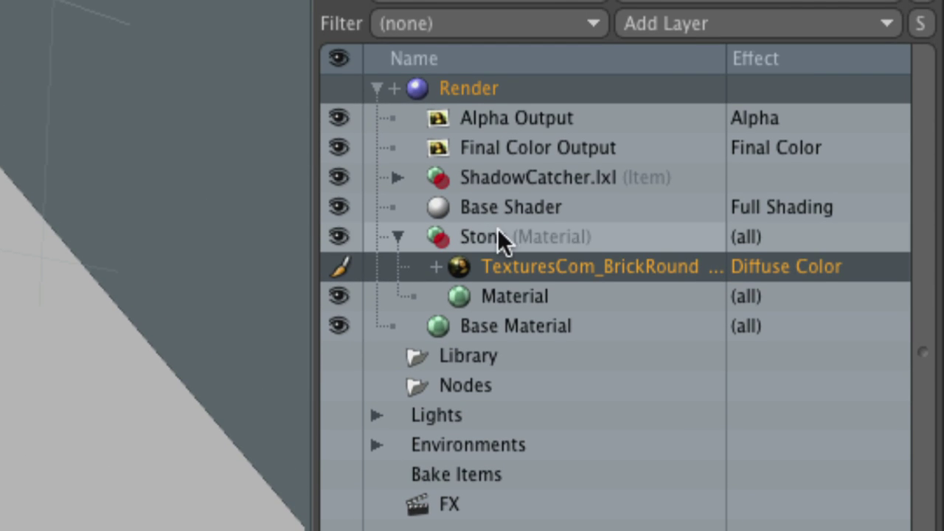
{"action": "left_click", "coordinate": [497, 230]}
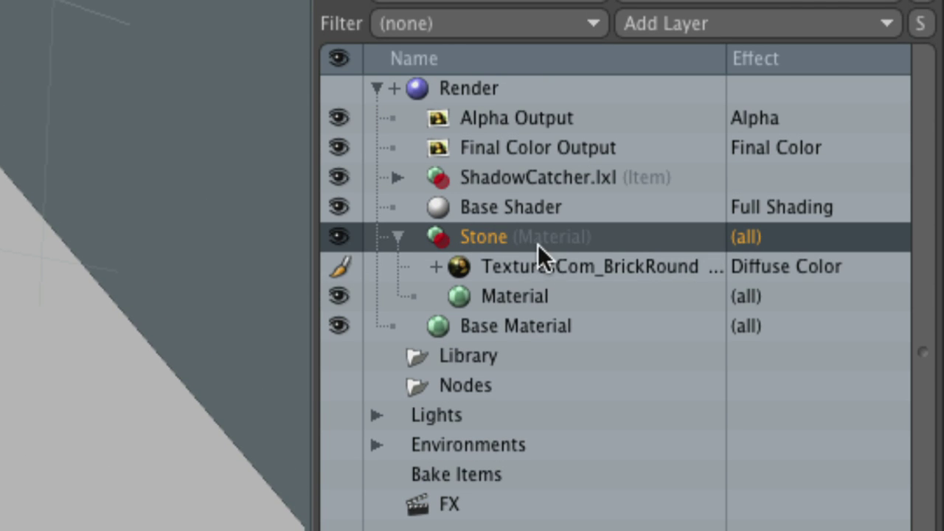
{"action": "left_click", "coordinate": [726, 32]}
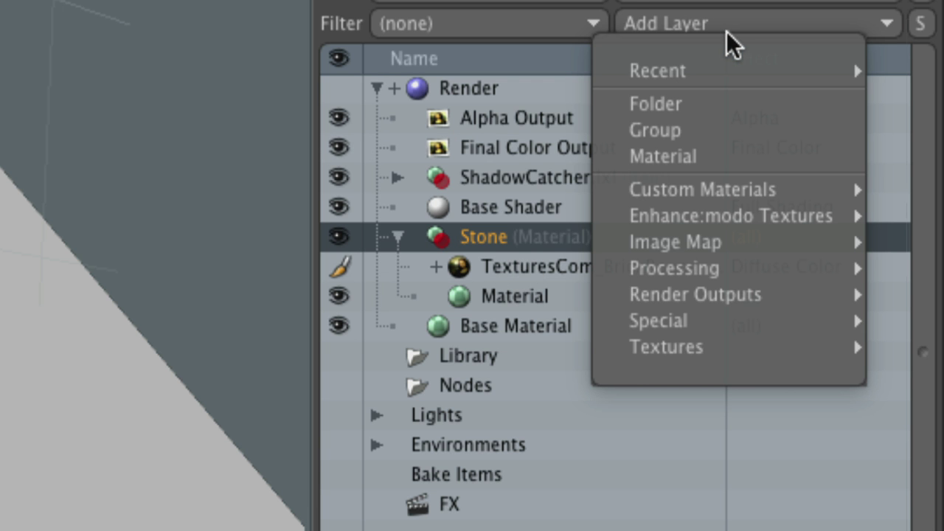
{"action": "mouse_move", "coordinate": [693, 250]}
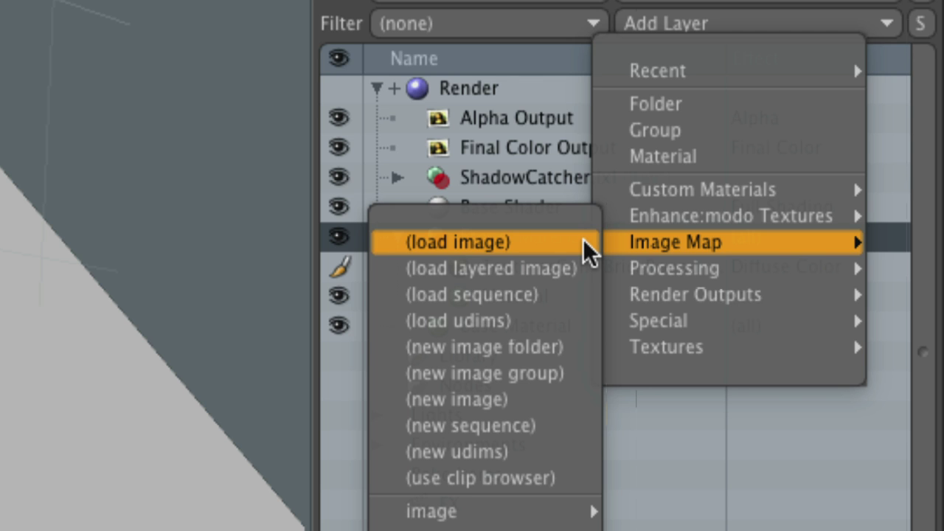
{"action": "left_click", "coordinate": [719, 455]}
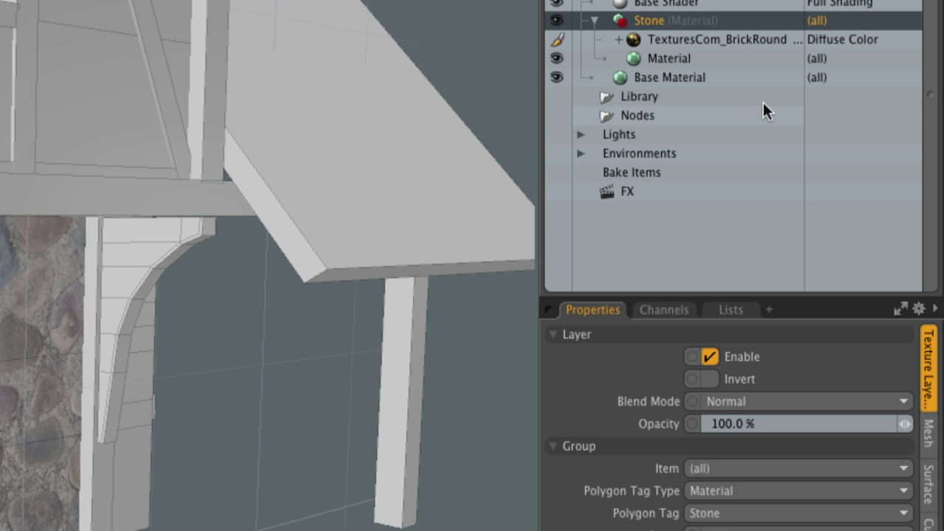
Set the projection type of the Stone material's BrickRound image layer to Cubic in its texture locator settings
{"action": "left_click", "coordinate": [673, 39]}
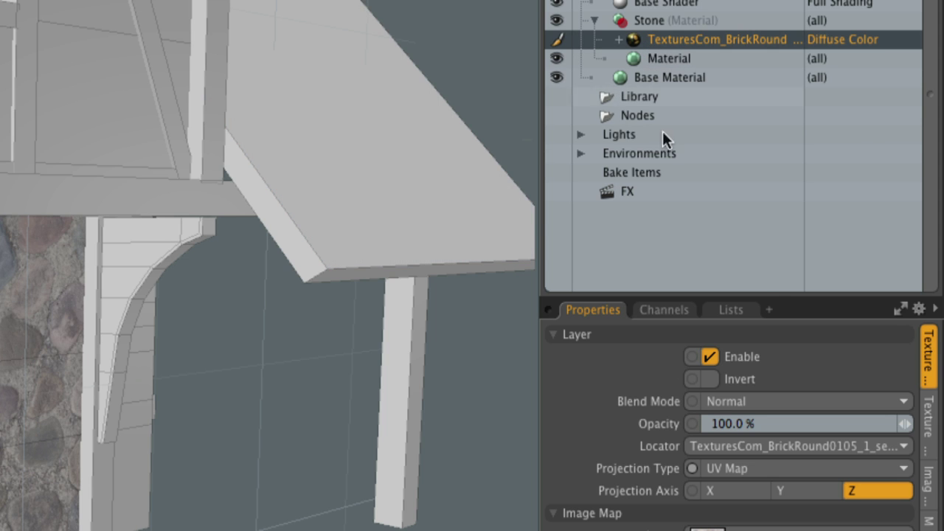
{"action": "left_click_drag", "start_coordinate": [764, 297], "coordinate": [764, 146]}
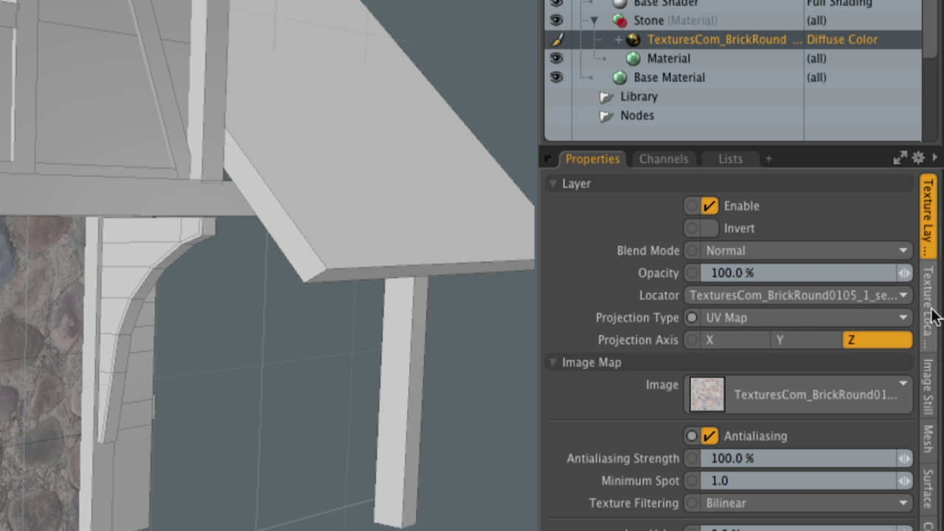
{"action": "left_click", "coordinate": [929, 323]}
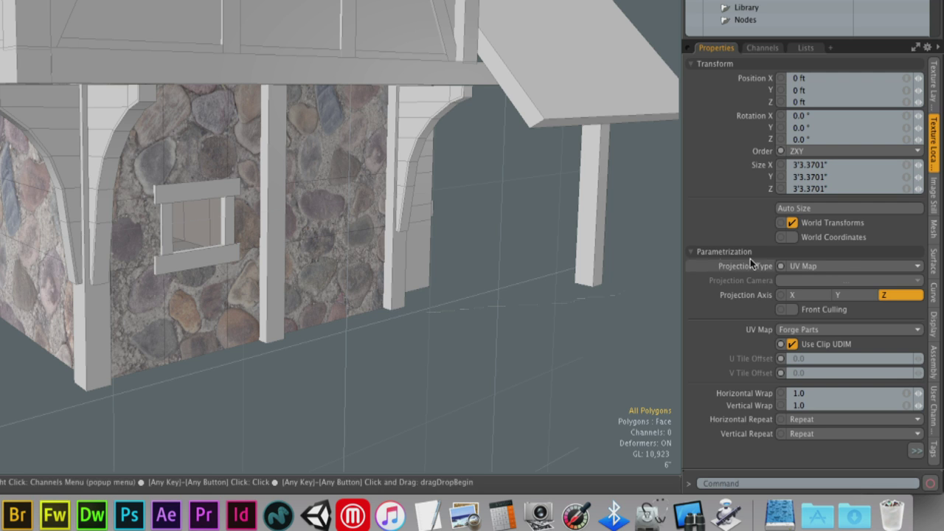
{"action": "left_click", "coordinate": [829, 267]}
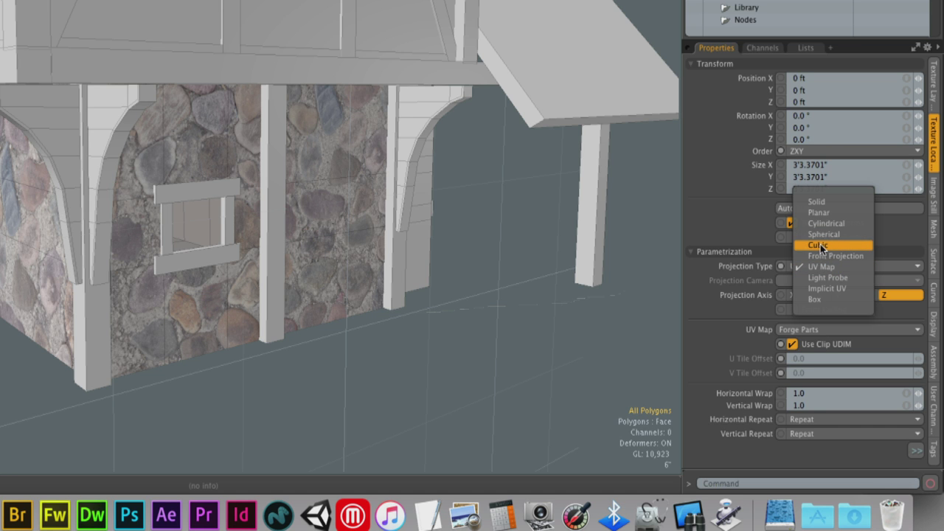
{"action": "left_click", "coordinate": [821, 246]}
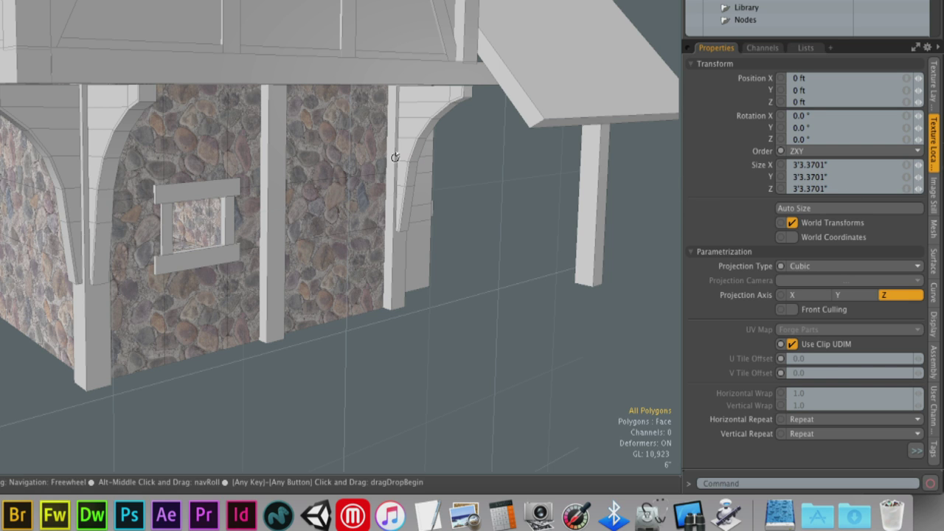
Link the stone texture's X, Y and Z sizes and reduce all three together to 24"
{"action": "left_click_drag", "start_coordinate": [394, 155], "coordinate": [164, 140], "text": "alt"}
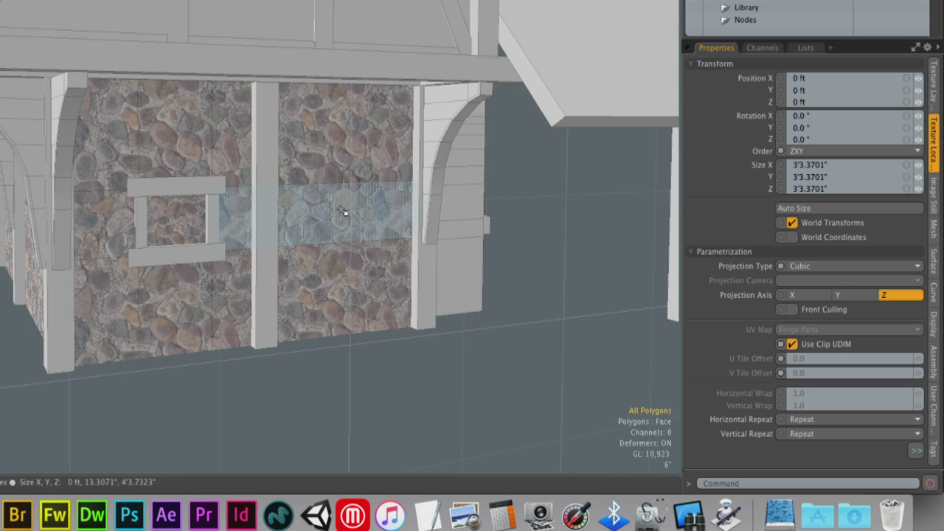
{"action": "key", "text": "1"}
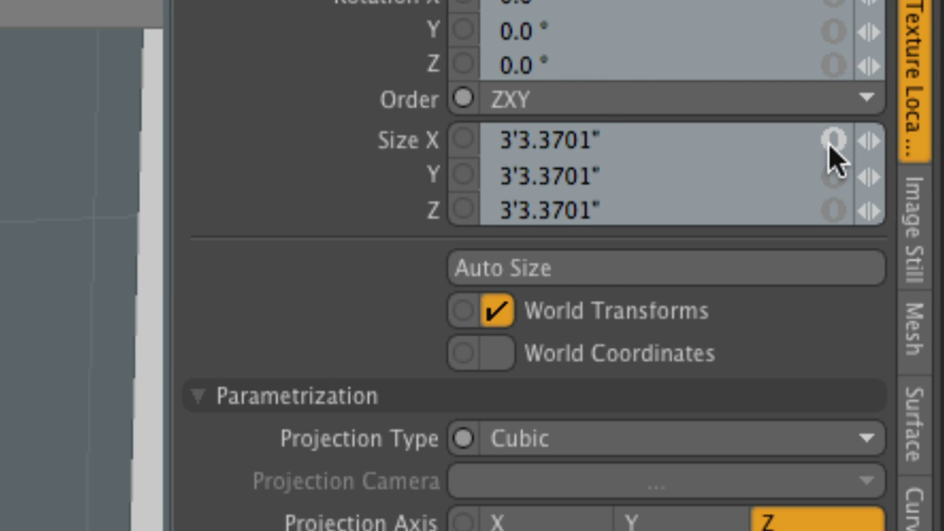
{"action": "left_click", "coordinate": [516, 147]}
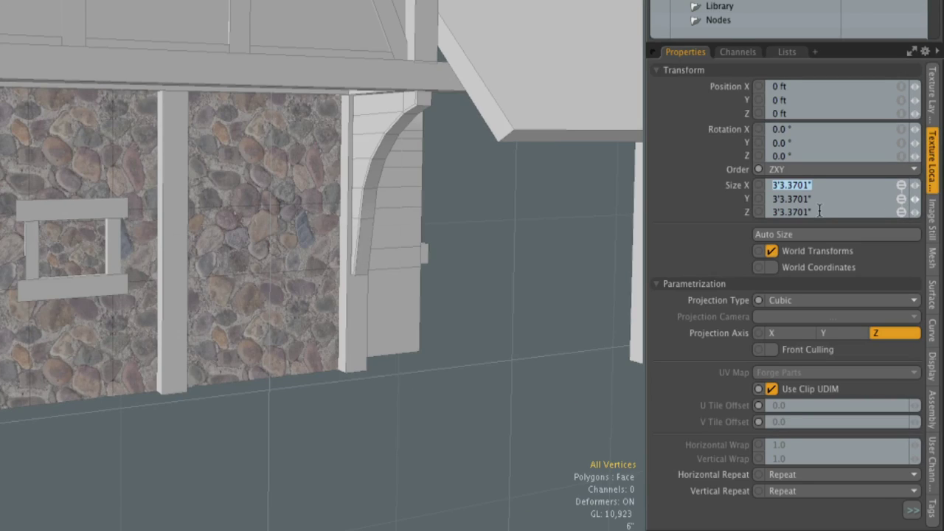
{"action": "mouse_move", "coordinate": [914, 198]}
{"action": "left_mouse_down"}
{"action": "mouse_move", "coordinate": [919, 207]}
{"action": "mouse_move", "coordinate": [921, 198]}
{"action": "left_mouse_up"}
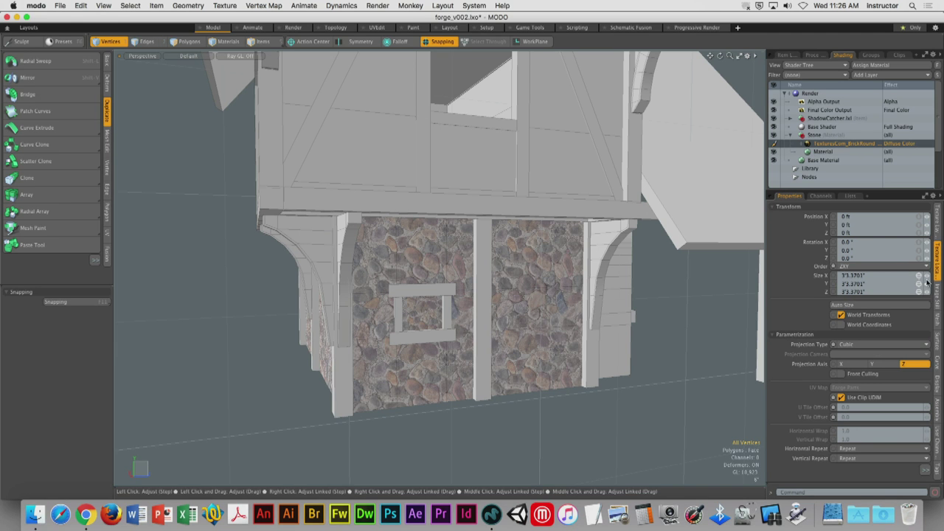
{"action": "left_click_drag", "start_coordinate": [927, 282], "coordinate": [927, 288]}
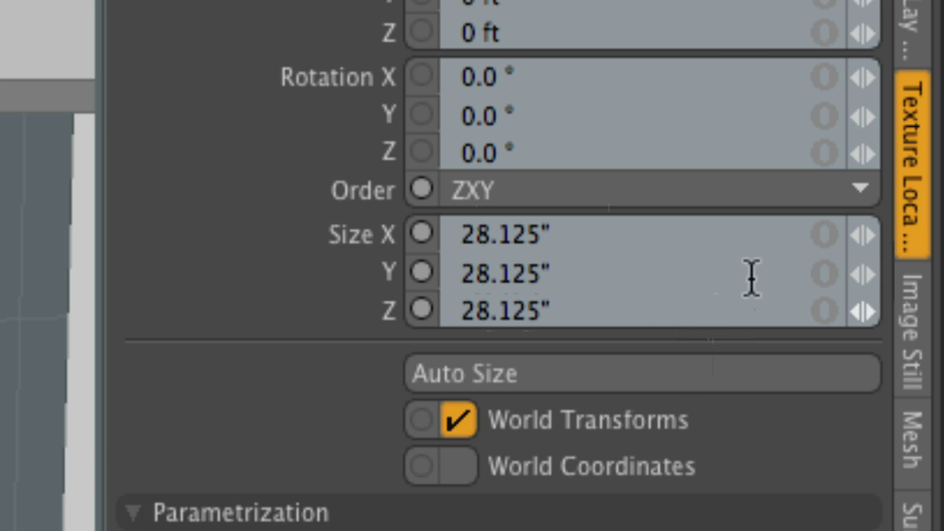
{"action": "left_click", "coordinate": [826, 249]}
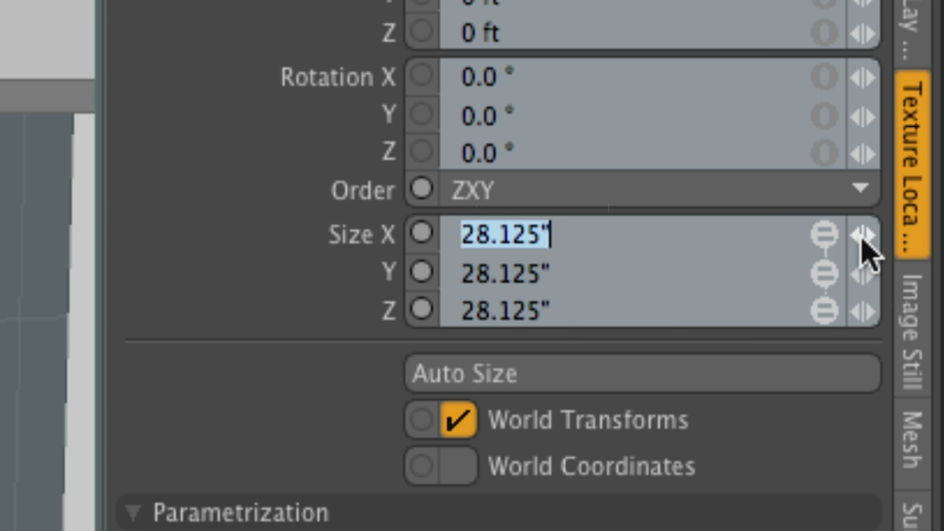
{"action": "left_click_drag", "start_coordinate": [863, 237], "coordinate": [922, 273]}
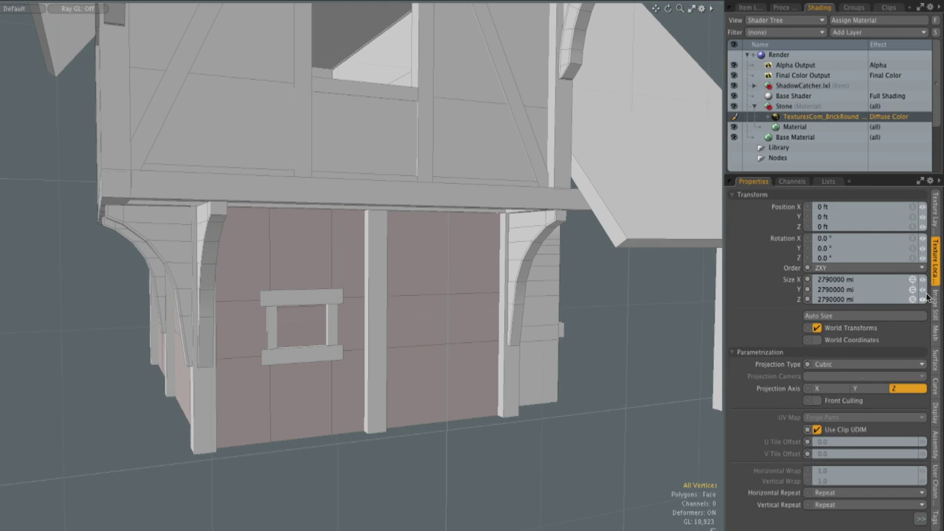
{"action": "key", "text": "super+z"}
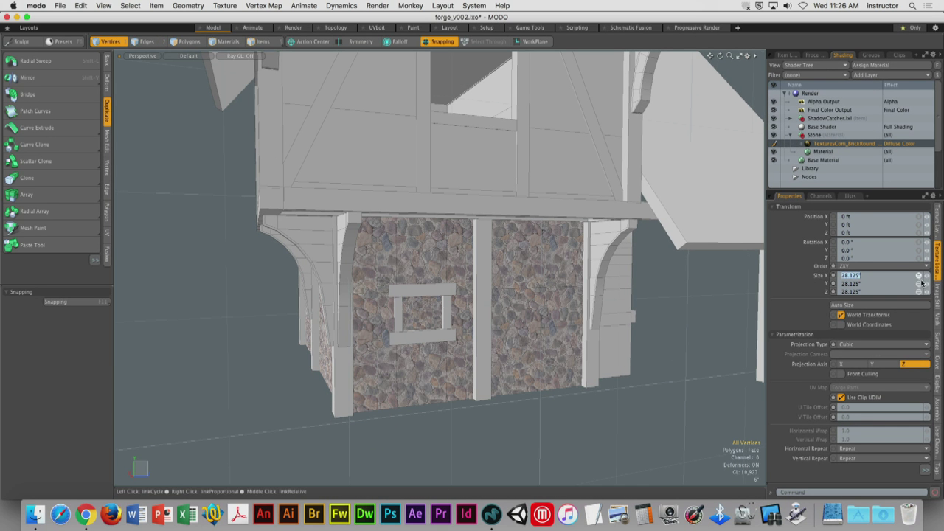
{"action": "left_click_drag", "start_coordinate": [927, 278], "coordinate": [924, 278]}
Select all connected polygons of the upper-storey walls and assign them a new material named Plaster
{"action": "left_click_drag", "start_coordinate": [516, 294], "coordinate": [675, 302], "text": "alt"}
{"action": "left_click_drag", "start_coordinate": [745, 303], "coordinate": [480, 298], "text": "alt"}
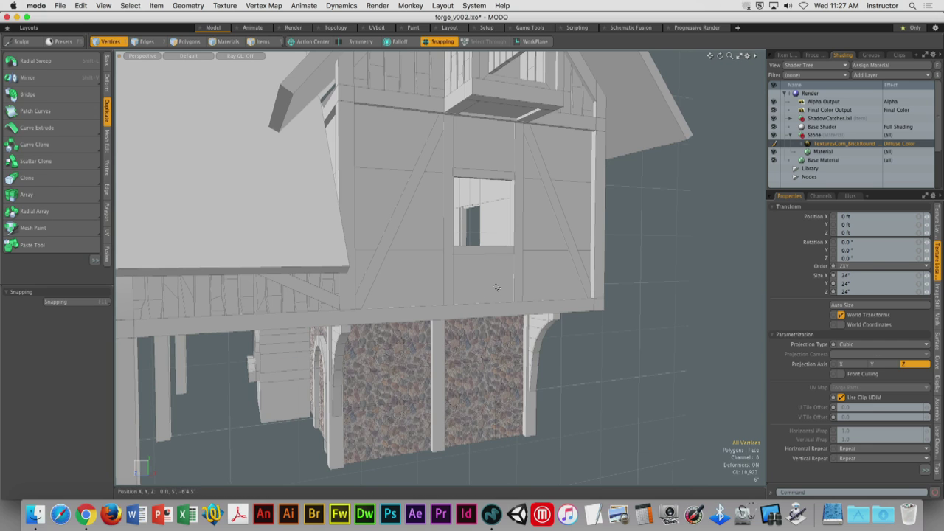
{"action": "key", "text": "3"}
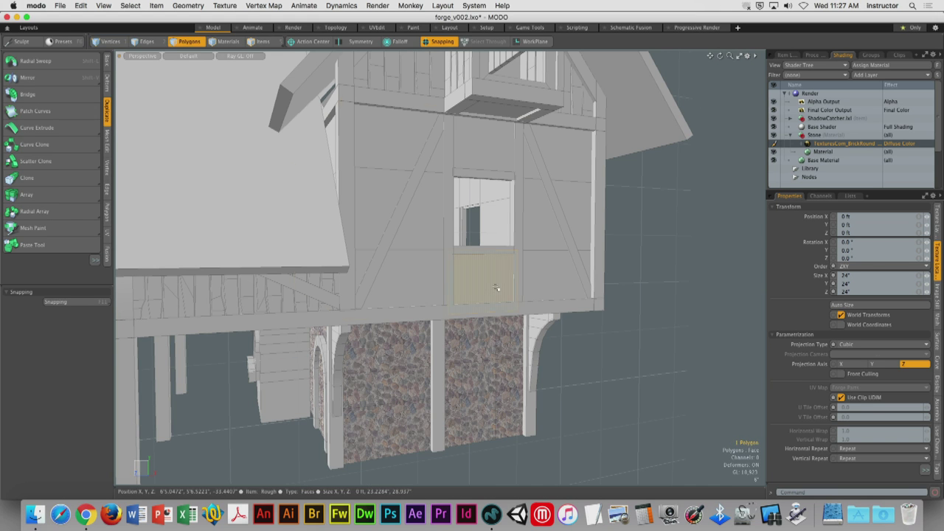
{"action": "double_click", "coordinate": [496, 287]}
{"action": "left_click_drag", "start_coordinate": [496, 288], "coordinate": [426, 282], "text": "alt"}
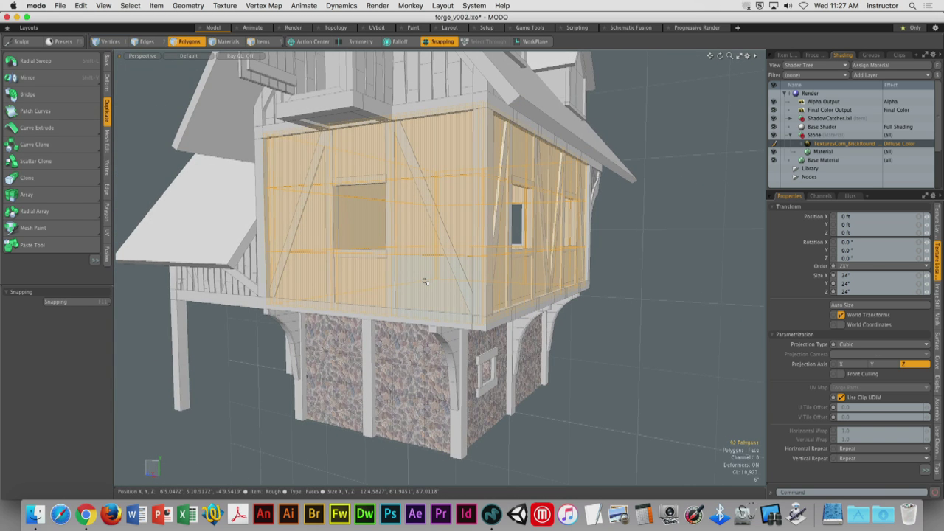
{"action": "type", "text": "m"}
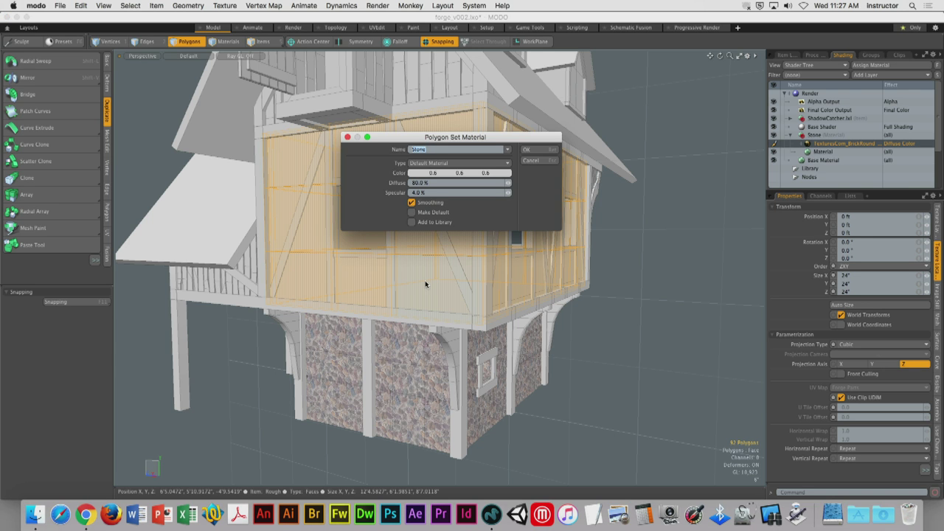
{"action": "type", "text": "Plaster"}
{"action": "key", "text": "Return"}
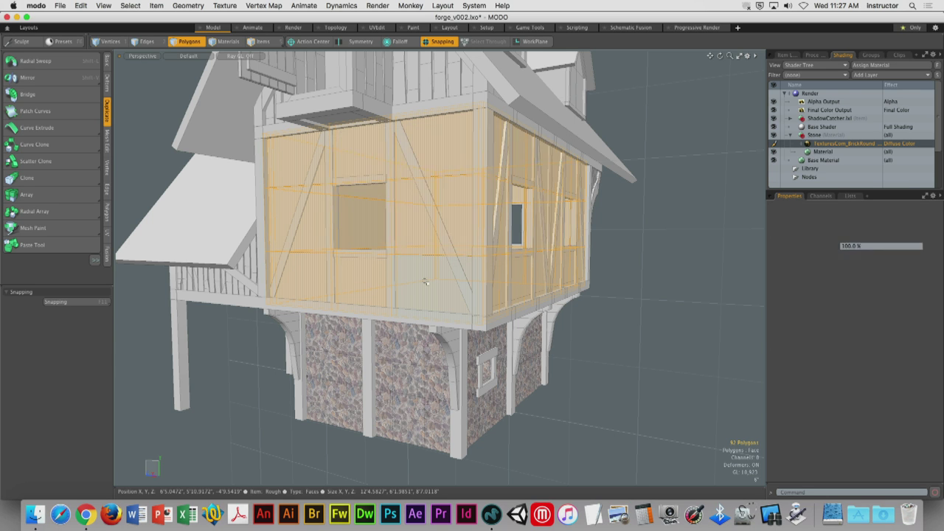
Switch to Chrome and open the Plaster texture category on textures.com
{"action": "key", "text": "super+Tab"}
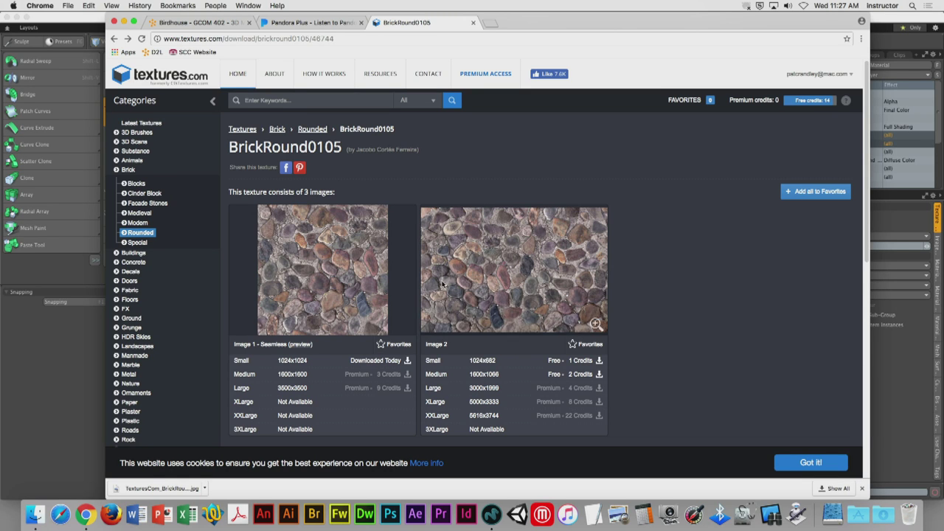
{"action": "left_click", "coordinate": [118, 171]}
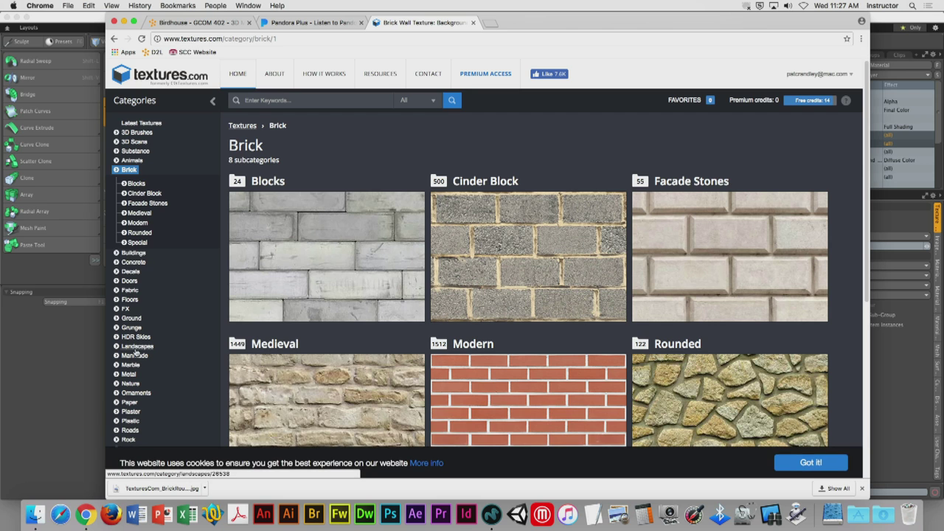
{"action": "left_click", "coordinate": [134, 414]}
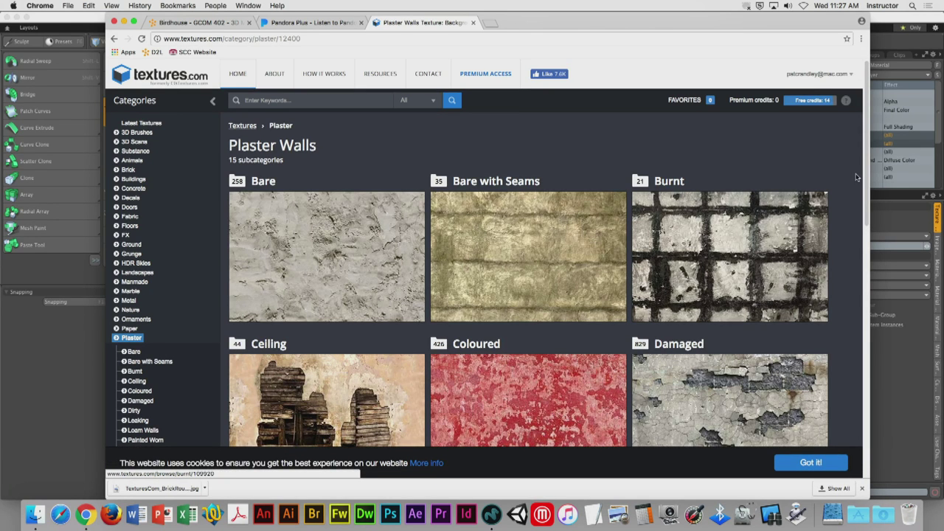
Open the Dirty plaster subcategory, limit it to seamless textures only, and browse the walls
{"action": "left_click_drag", "start_coordinate": [868, 173], "coordinate": [859, 327]}
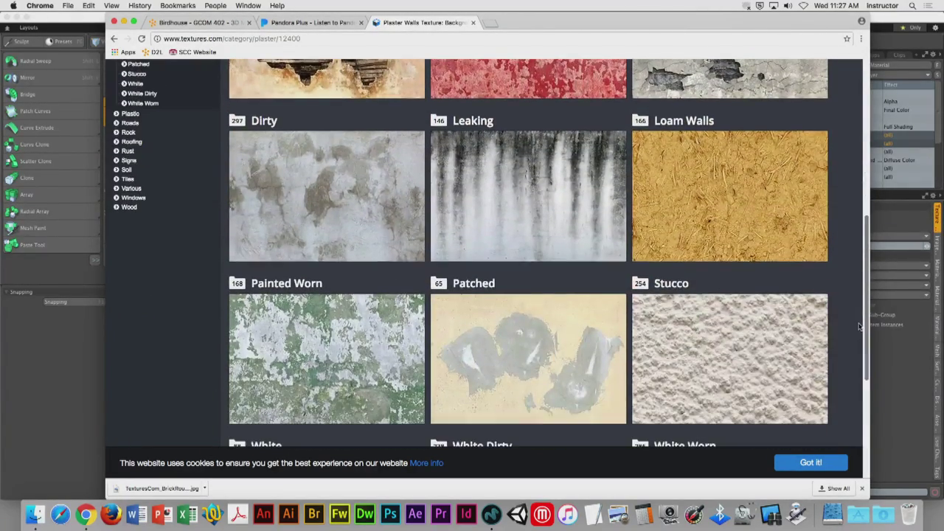
{"action": "left_click", "coordinate": [370, 205]}
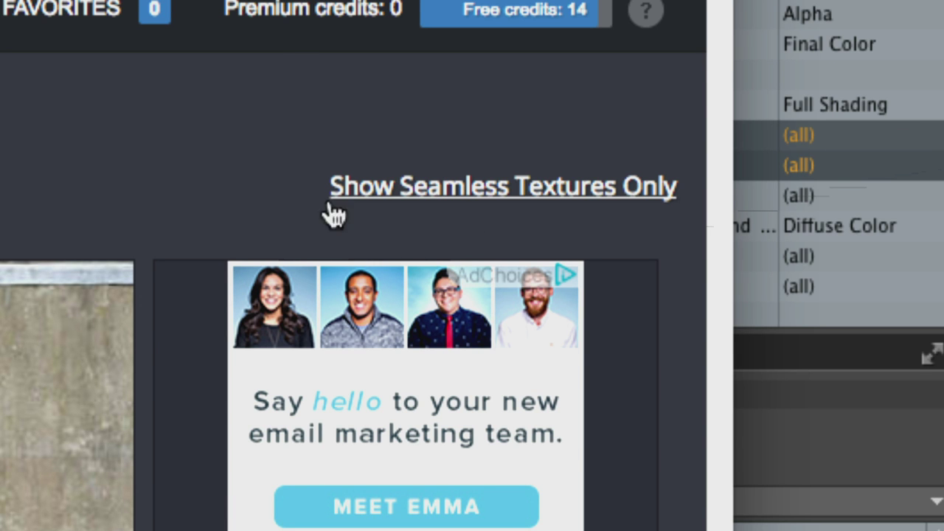
{"action": "left_click", "coordinate": [586, 209]}
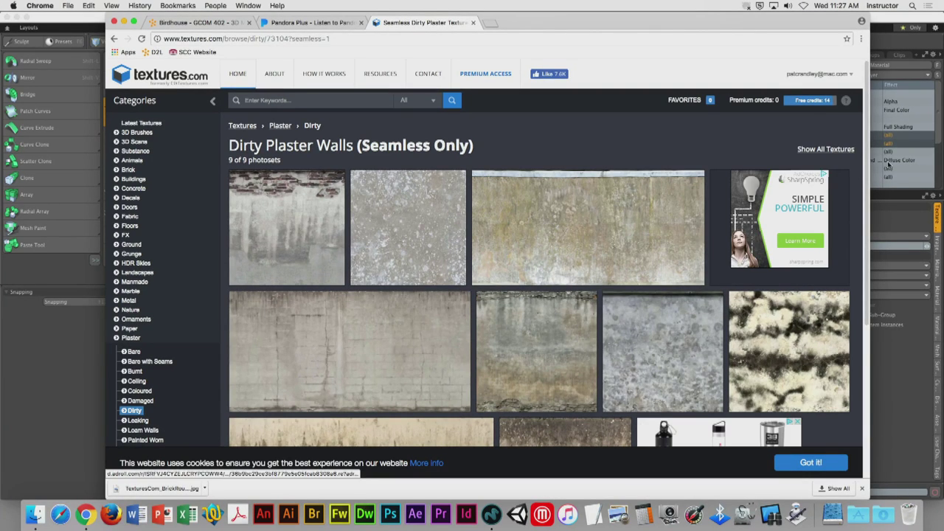
{"action": "scroll", "coordinate": [868, 171], "scroll_direction": "down", "scroll_amount": 2}
{"action": "scroll", "coordinate": [868, 171], "scroll_direction": "up", "scroll_amount": 1}
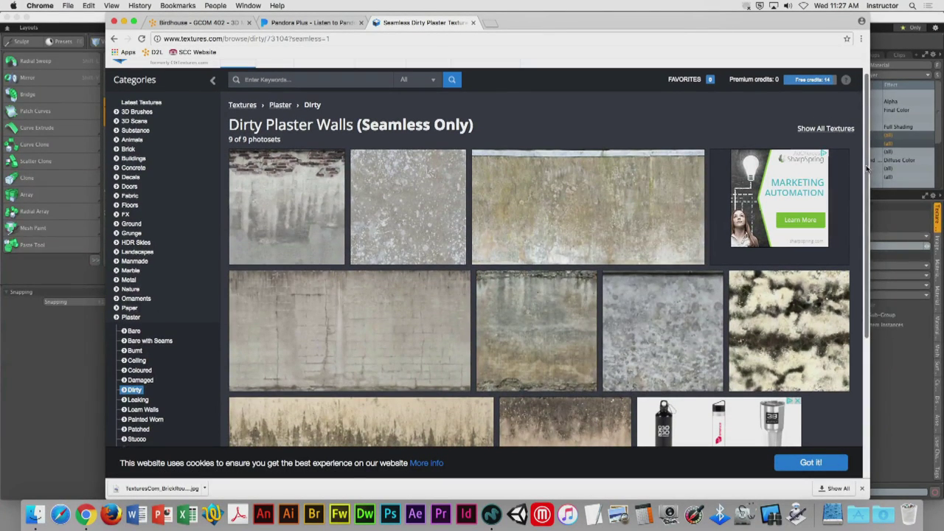
Open the PlasterDirty0238 texture, preview its Seamless-X image, and download that image in the small 1024x512 size
{"action": "left_click", "coordinate": [596, 215]}
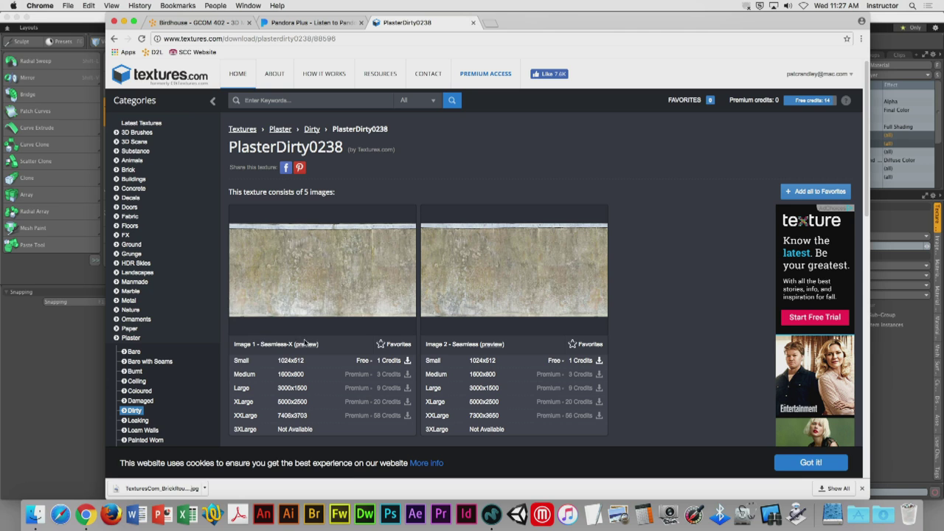
{"action": "left_click", "coordinate": [313, 345]}
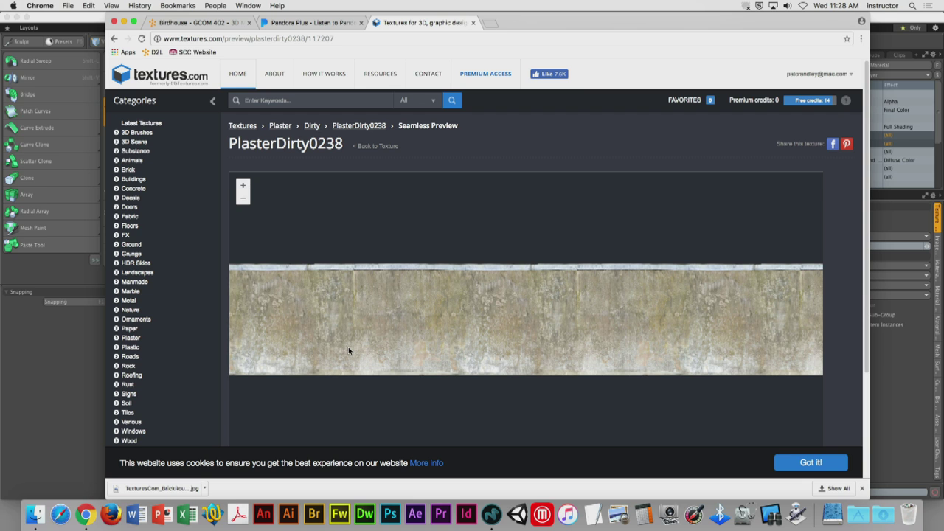
{"action": "left_click", "coordinate": [115, 39]}
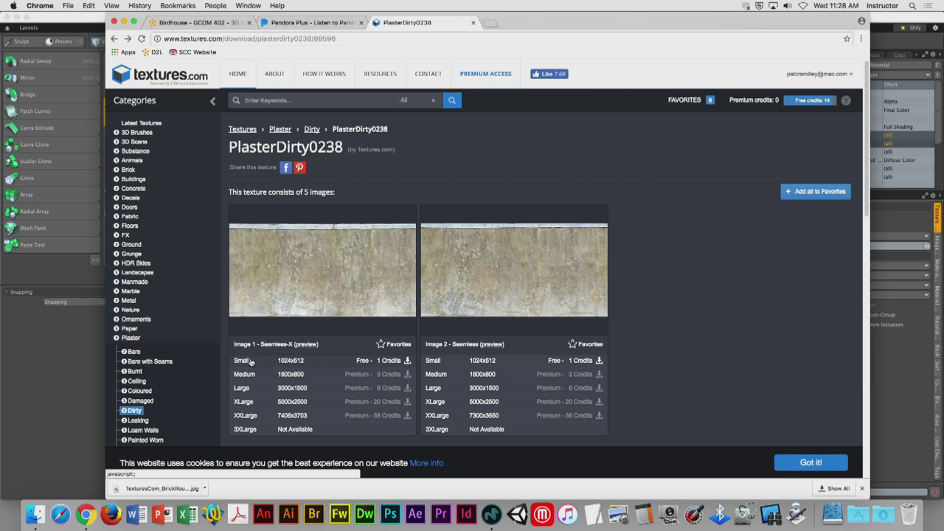
{"action": "left_click", "coordinate": [244, 362]}
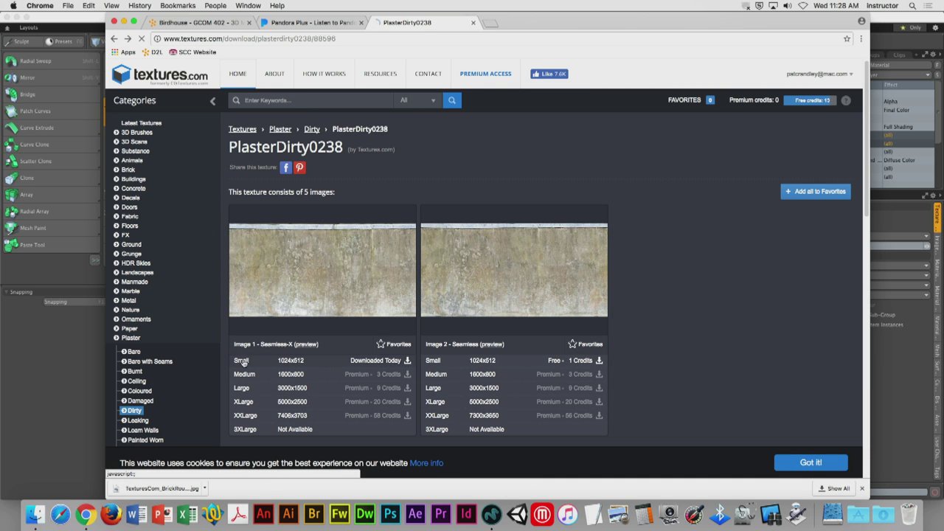
Hide Chrome to return to MODO, select the Material layer inside the Plaster group, and clear the polygon selection
{"action": "left_click", "coordinate": [44, 7]}
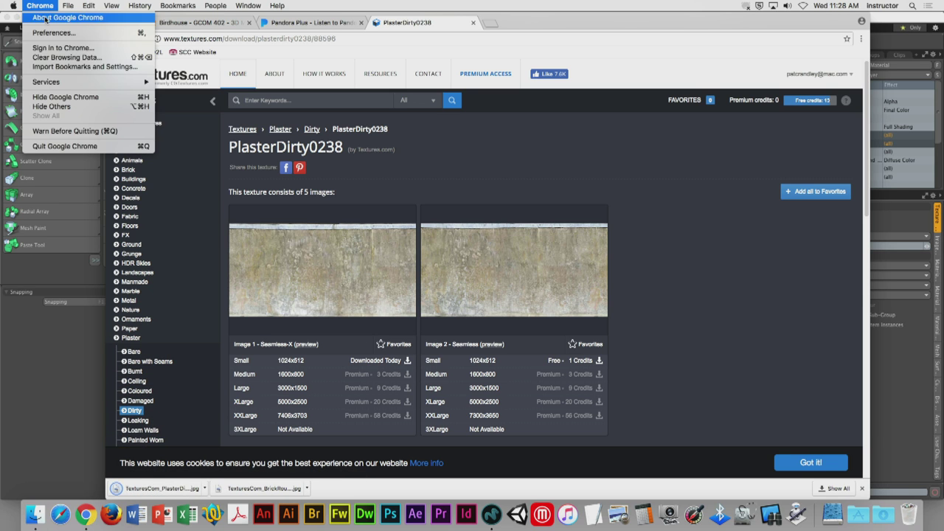
{"action": "left_click", "coordinate": [64, 97]}
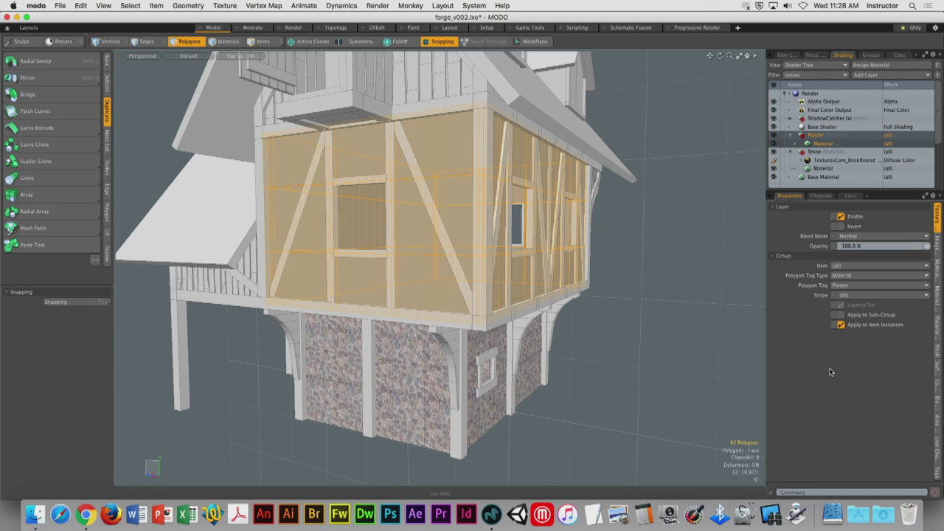
{"action": "left_click", "coordinate": [822, 143]}
{"action": "left_click", "coordinate": [715, 188]}
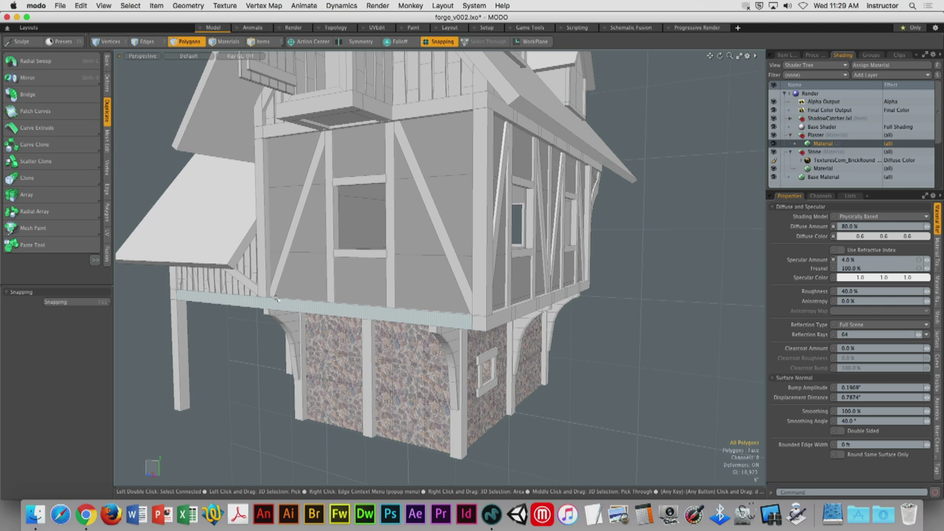
Find the downloaded PlasterDirty0238 image in Finder's Desktop folder, preview it, and add it to the Plaster material group in MODO
{"action": "left_click", "coordinate": [34, 514]}
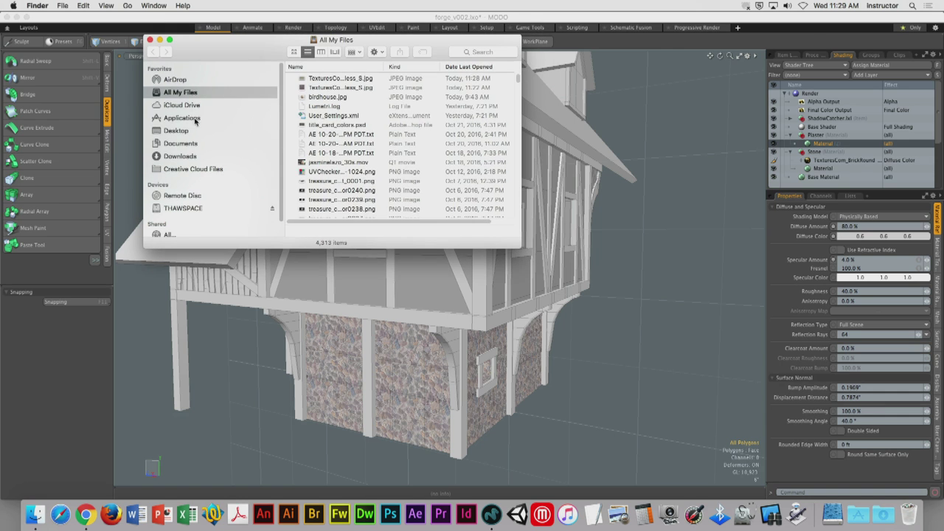
{"action": "left_click", "coordinate": [225, 133]}
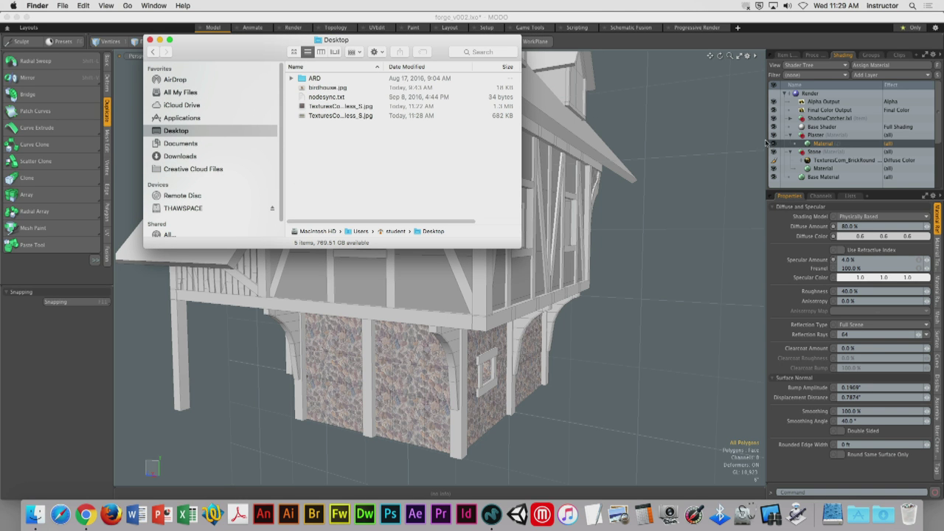
{"action": "left_click_drag", "start_coordinate": [229, 38], "coordinate": [332, 91]}
{"action": "left_click", "coordinate": [465, 160]}
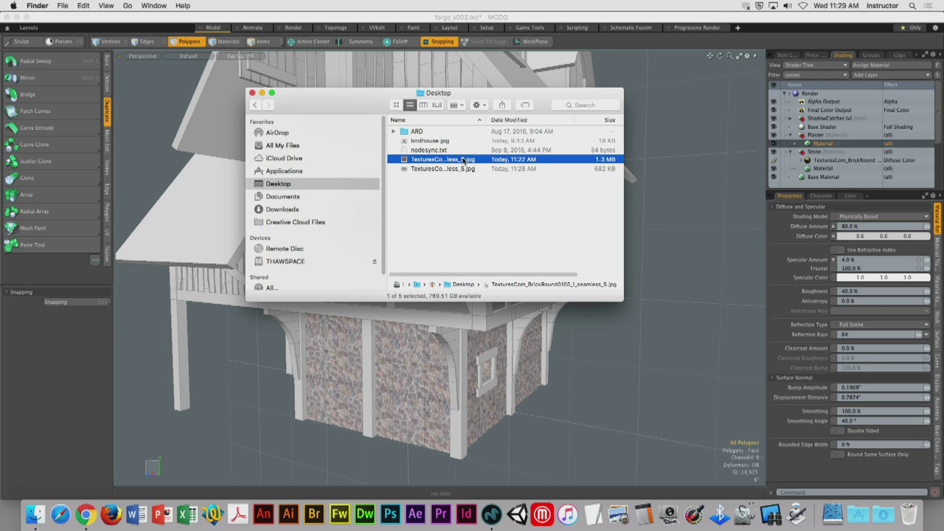
{"action": "key", "text": "space"}
{"action": "key", "text": "space"}
{"action": "left_click", "coordinate": [444, 169]}
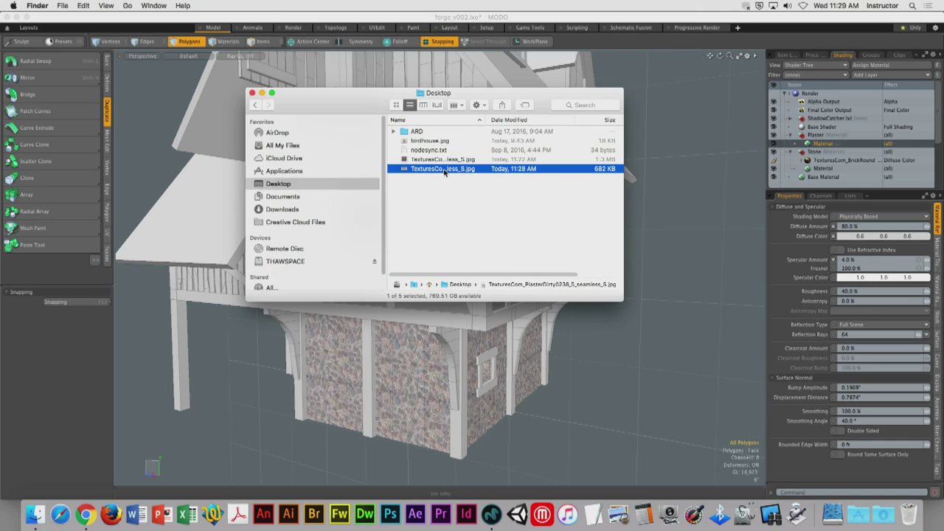
{"action": "key", "text": "space"}
{"action": "key", "text": "space"}
{"action": "left_click_drag", "start_coordinate": [404, 172], "coordinate": [817, 140]}
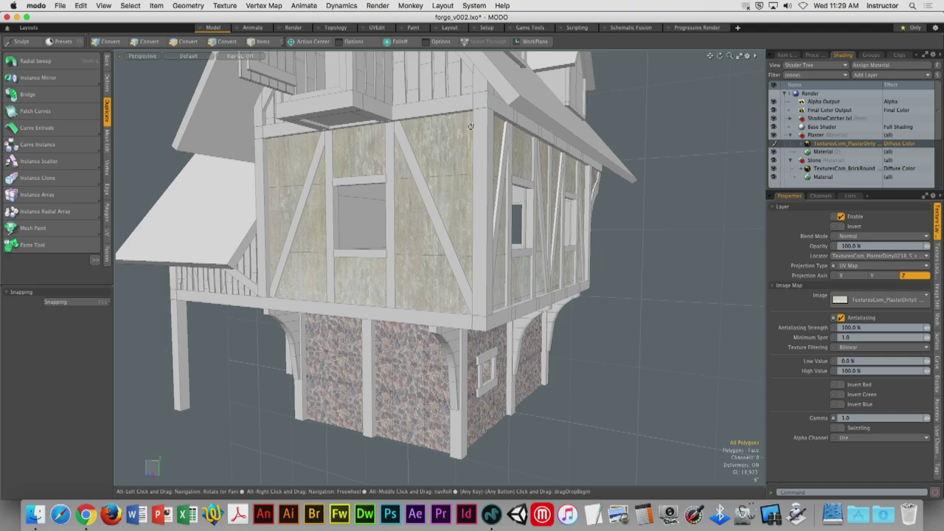
Inspect the plaster texture on the side wall and review its image still and texture locator settings
{"action": "left_click_drag", "start_coordinate": [603, 278], "coordinate": [460, 188], "text": "alt"}
{"action": "left_click", "coordinate": [937, 298]}
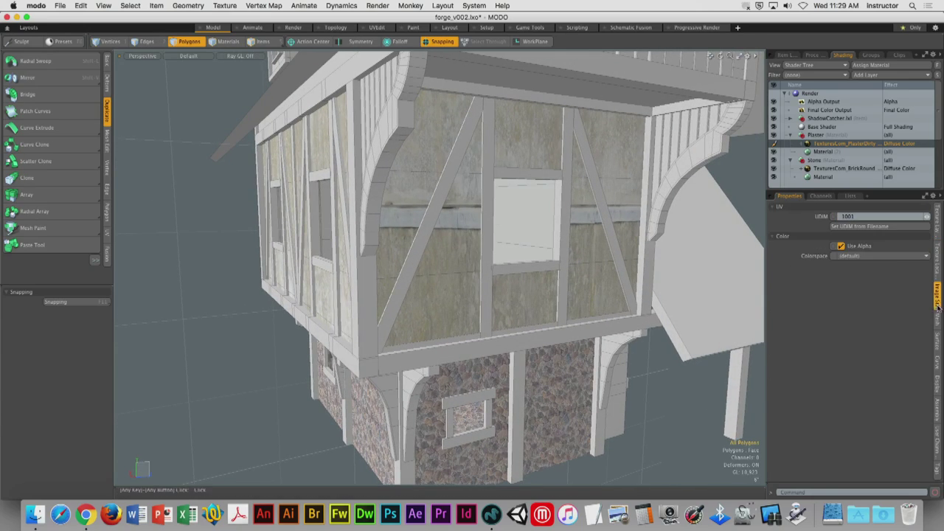
{"action": "left_click", "coordinate": [861, 256]}
{"action": "left_click", "coordinate": [859, 258]}
{"action": "left_click_drag", "start_coordinate": [483, 207], "coordinate": [461, 210], "text": "alt"}
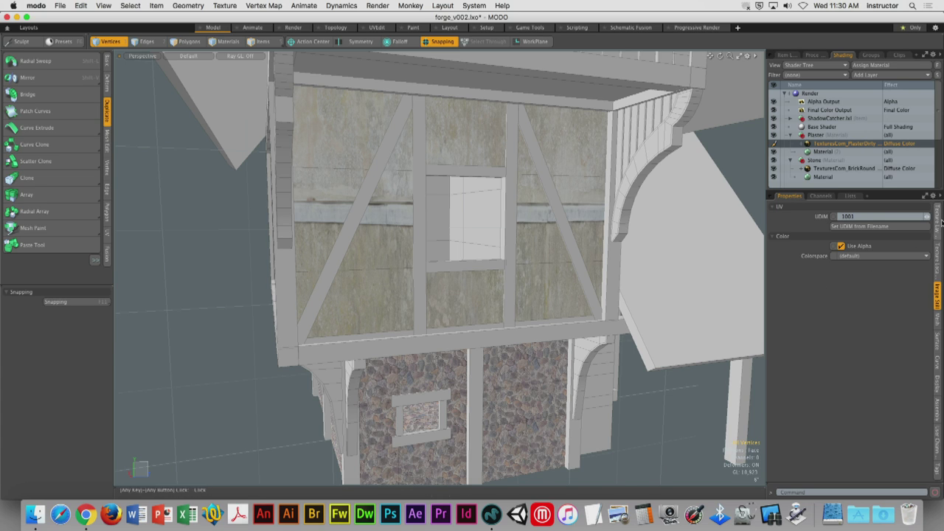
{"action": "left_click", "coordinate": [936, 264]}
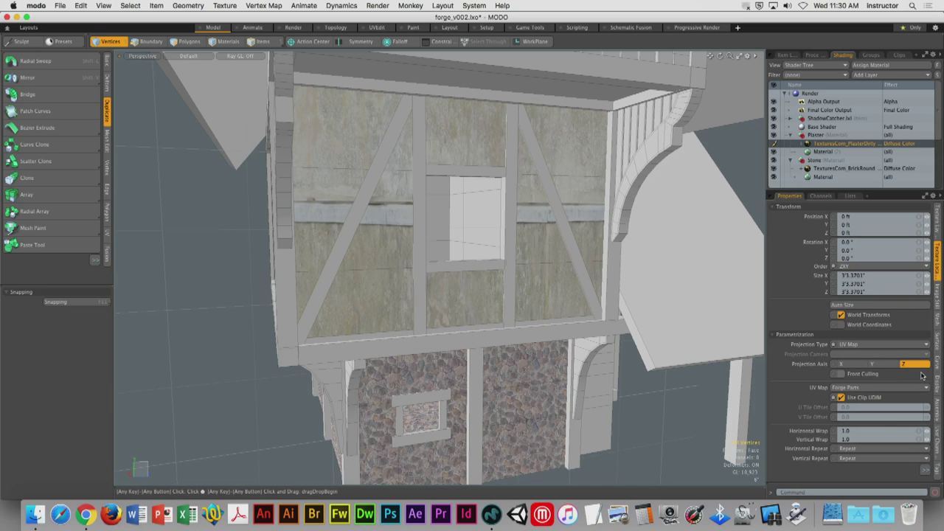
{"action": "key", "text": "x"}
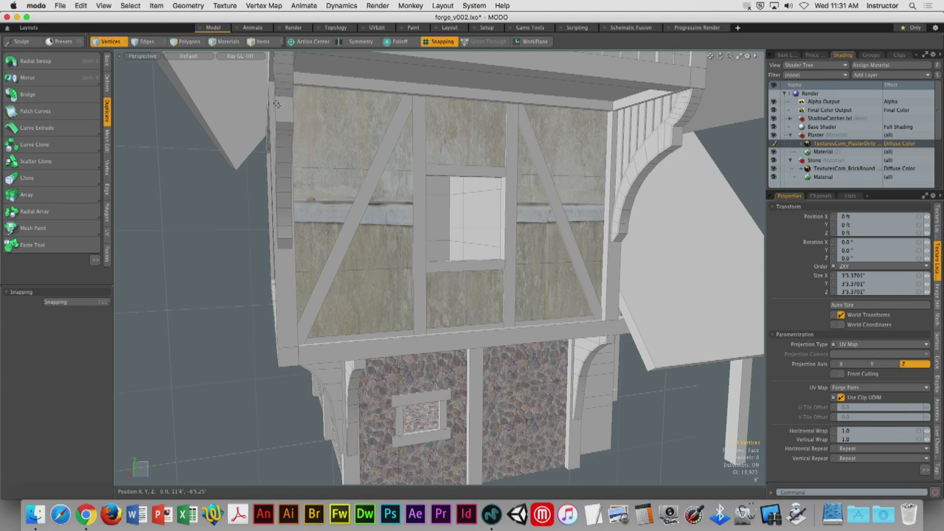
Switch to the UV editing layout and display the whole Forge Parts UV map
{"action": "left_click", "coordinate": [388, 30]}
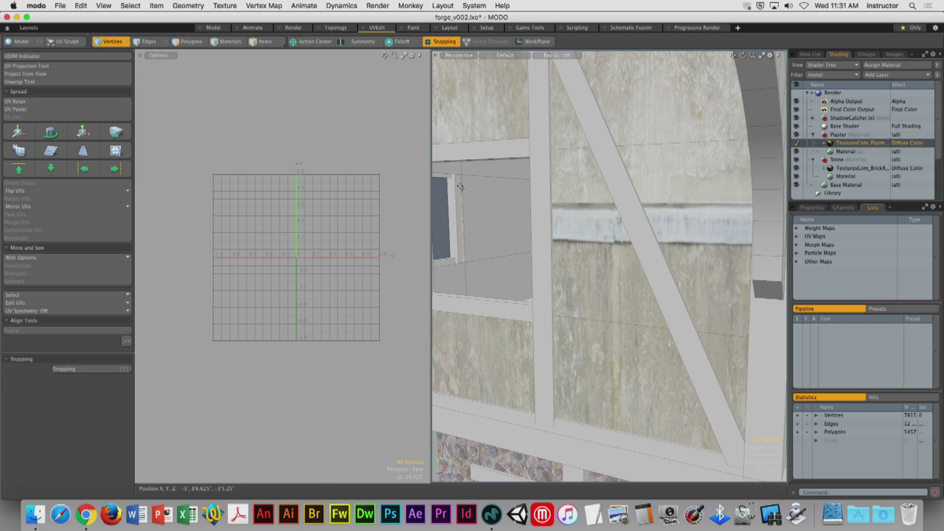
{"action": "left_click", "coordinate": [796, 236]}
{"action": "left_click", "coordinate": [813, 244]}
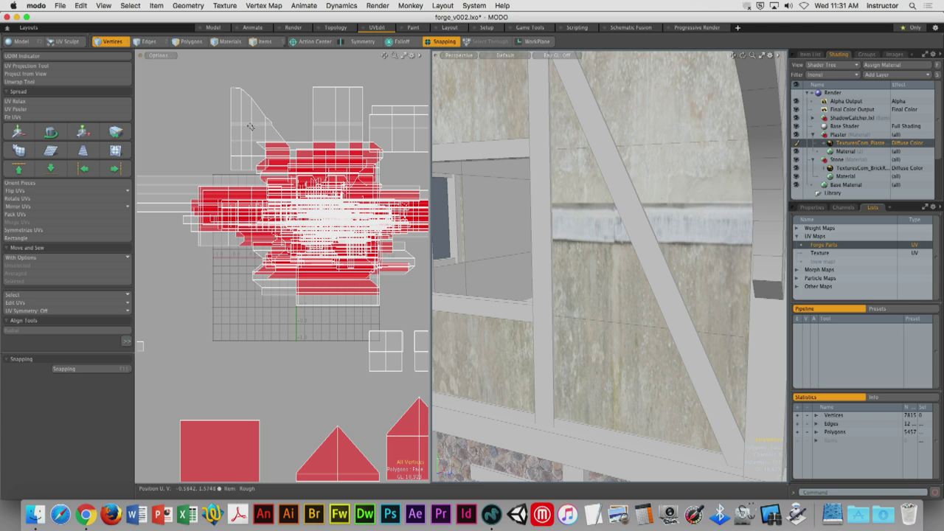
{"action": "scroll", "coordinate": [342, 180], "scroll_direction": "down", "scroll_amount": 2}
{"action": "scroll", "coordinate": [342, 180], "scroll_direction": "down", "scroll_amount": 3}
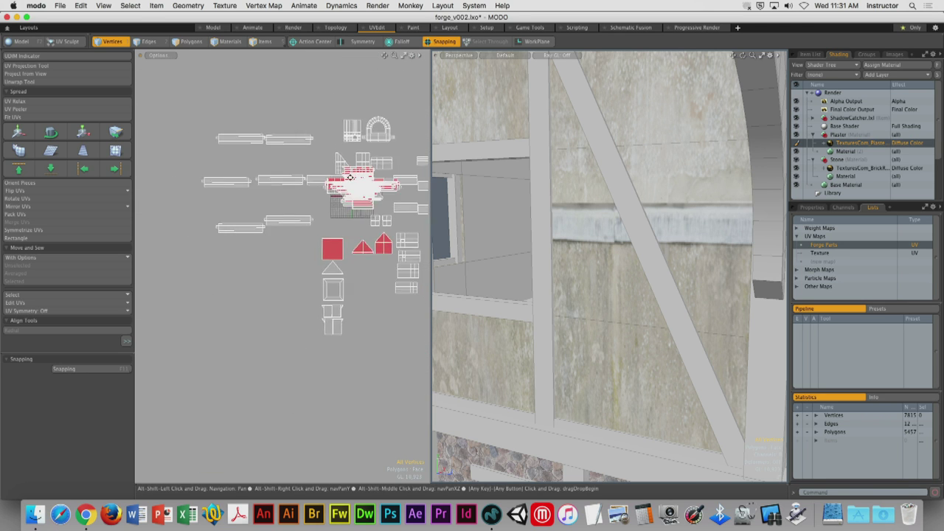
{"action": "scroll", "coordinate": [317, 188], "scroll_direction": "up", "scroll_amount": 2}
{"action": "scroll", "coordinate": [312, 190], "scroll_direction": "down", "scroll_amount": 1}
{"action": "left_click_drag", "start_coordinate": [312, 190], "coordinate": [330, 184], "text": "alt+shift"}
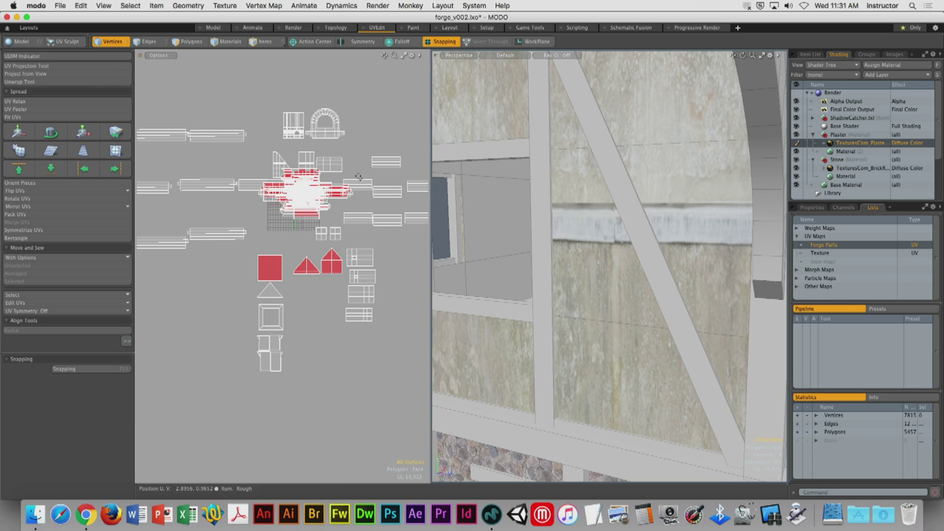
Pack the Forge Parts UVs with Pack, Stretch and Orient, 20% gaps and a normalized region, and inspect the layout
{"action": "left_click", "coordinate": [30, 215]}
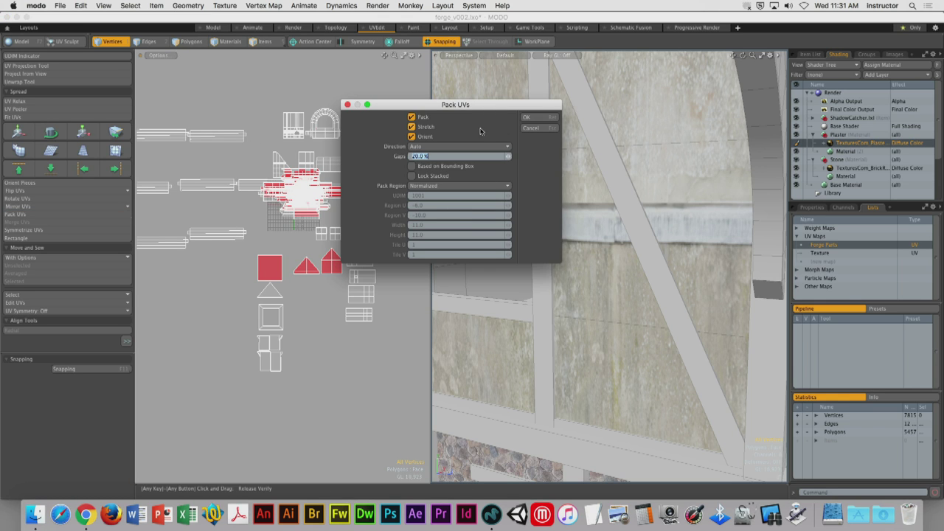
{"action": "left_click", "coordinate": [525, 116]}
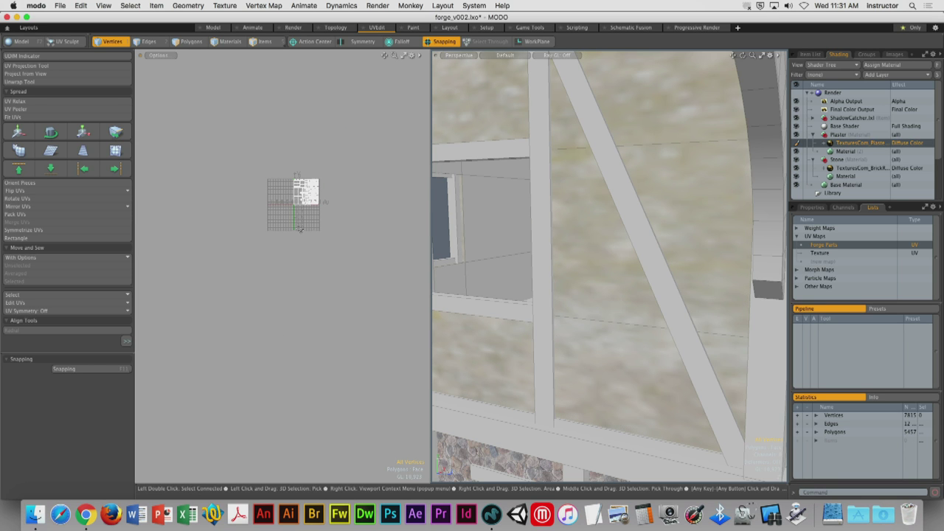
{"action": "scroll", "coordinate": [300, 230], "scroll_direction": "up", "scroll_amount": 10}
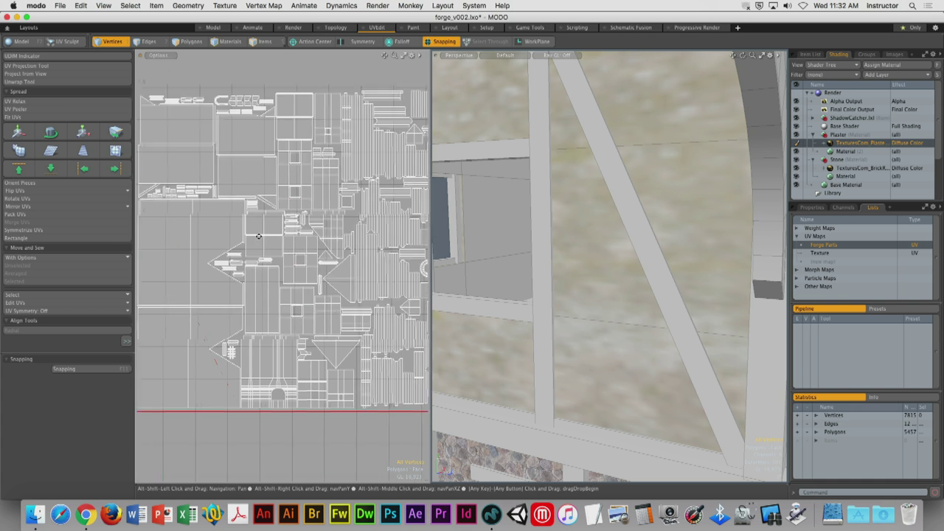
{"action": "scroll", "coordinate": [258, 236], "scroll_direction": "down", "scroll_amount": 6}
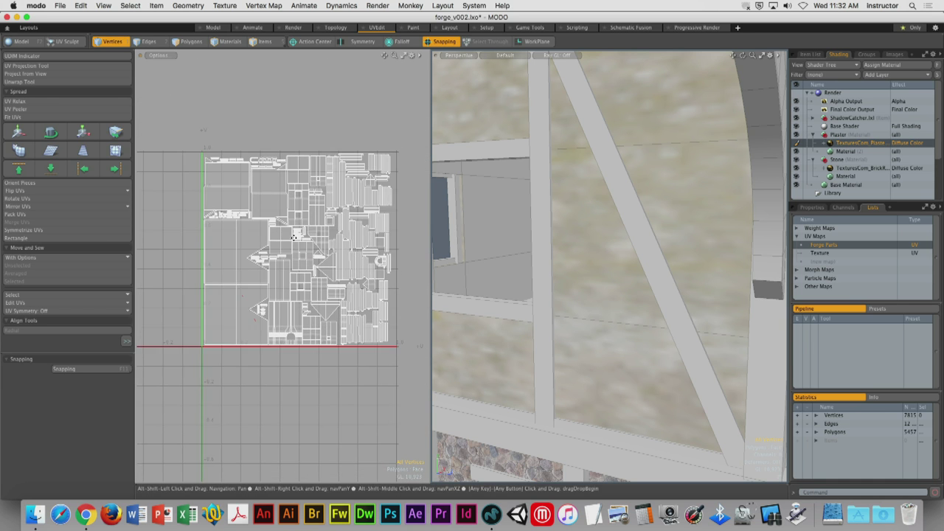
{"action": "scroll", "coordinate": [294, 236], "scroll_direction": "up", "scroll_amount": 4}
{"action": "left_click_drag", "start_coordinate": [432, 229], "coordinate": [586, 229]}
{"action": "scroll", "coordinate": [394, 223], "scroll_direction": "down", "scroll_amount": 3}
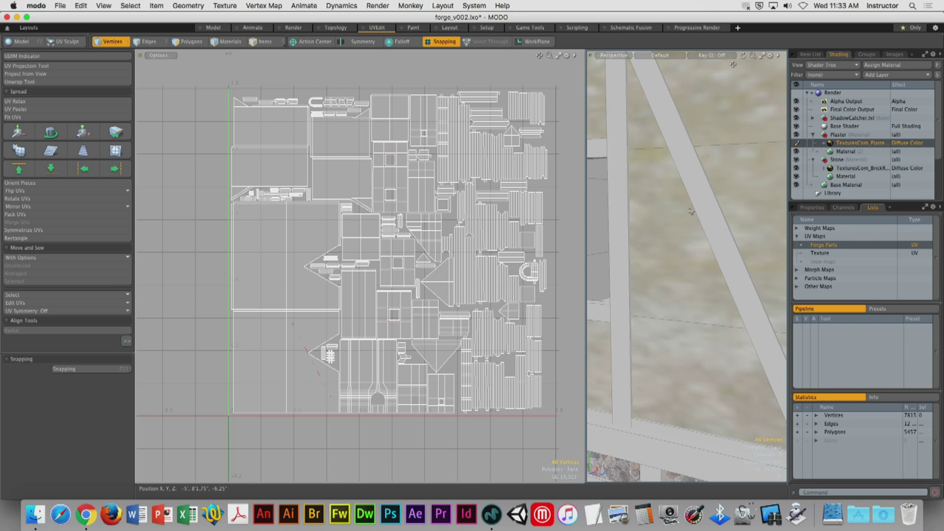
Start the preview render, hide the Rough mesh, and examine the plaster walls up close
{"action": "left_click", "coordinate": [293, 27]}
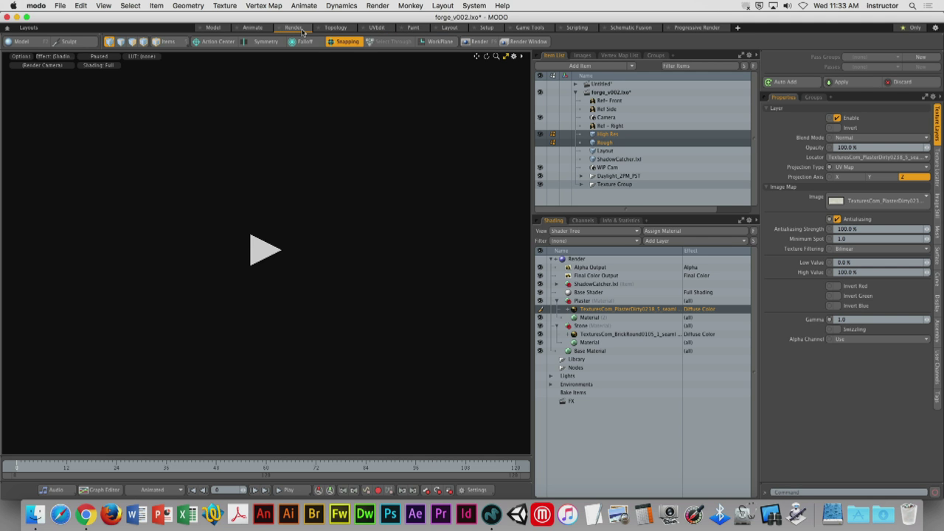
{"action": "left_click", "coordinate": [276, 255]}
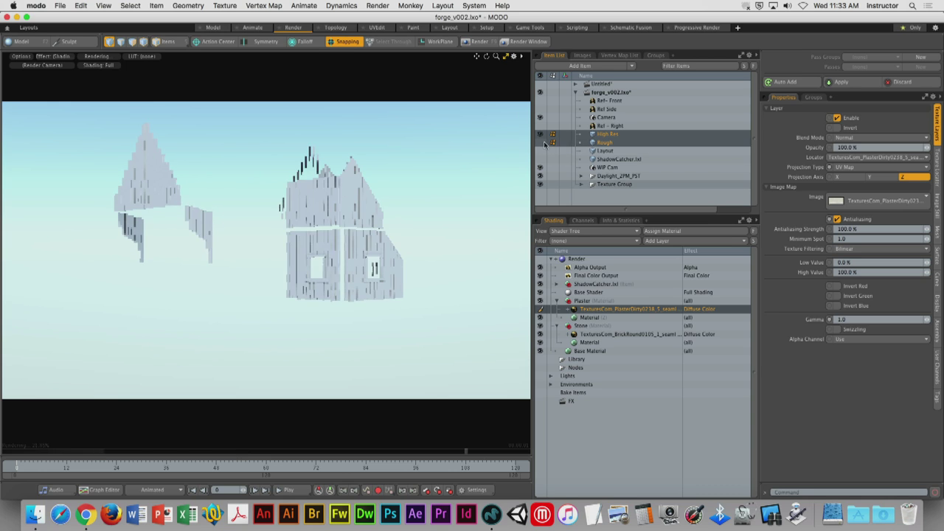
{"action": "left_click", "coordinate": [544, 142]}
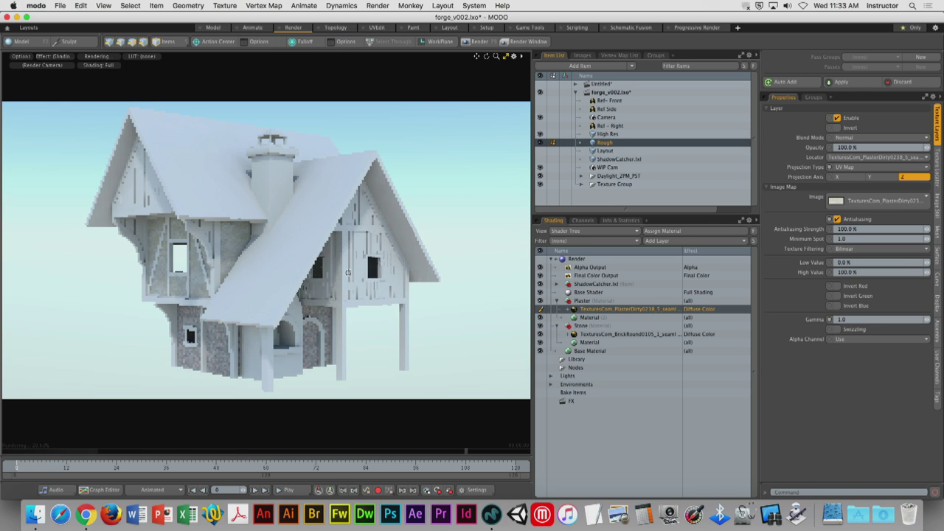
{"action": "left_click_drag", "start_coordinate": [347, 272], "coordinate": [233, 241], "text": "ctrl+alt"}
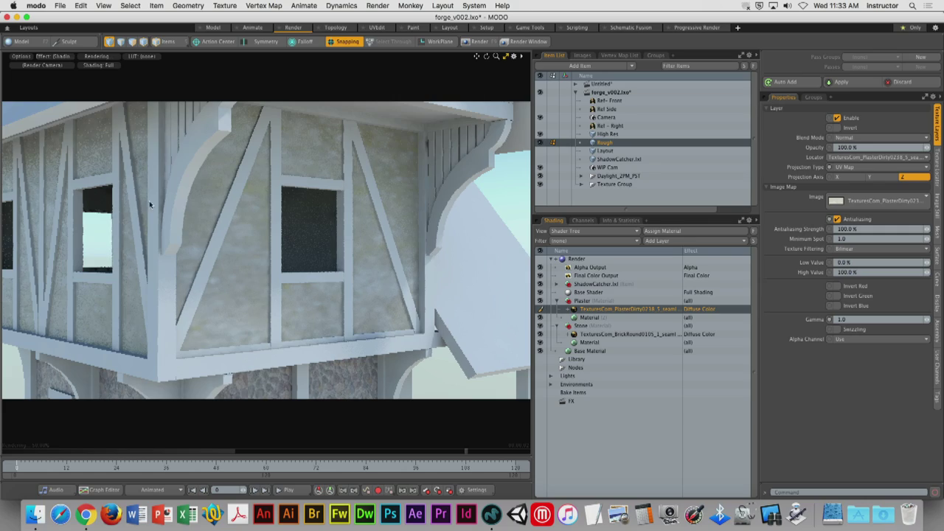
{"action": "left_click_drag", "start_coordinate": [149, 201], "coordinate": [287, 162], "text": "alt"}
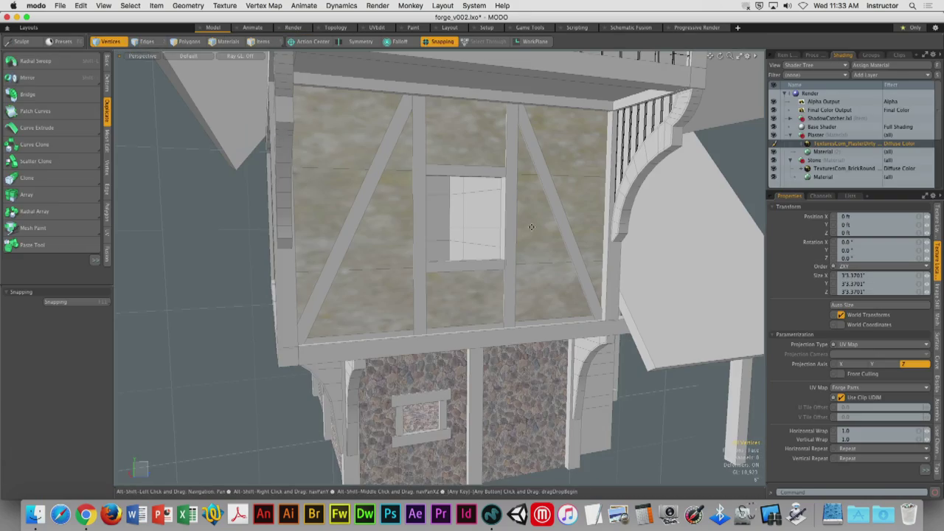
Set the plaster texture's projection type to Cubic
{"action": "left_click_drag", "start_coordinate": [393, 186], "coordinate": [572, 220], "text": "alt"}
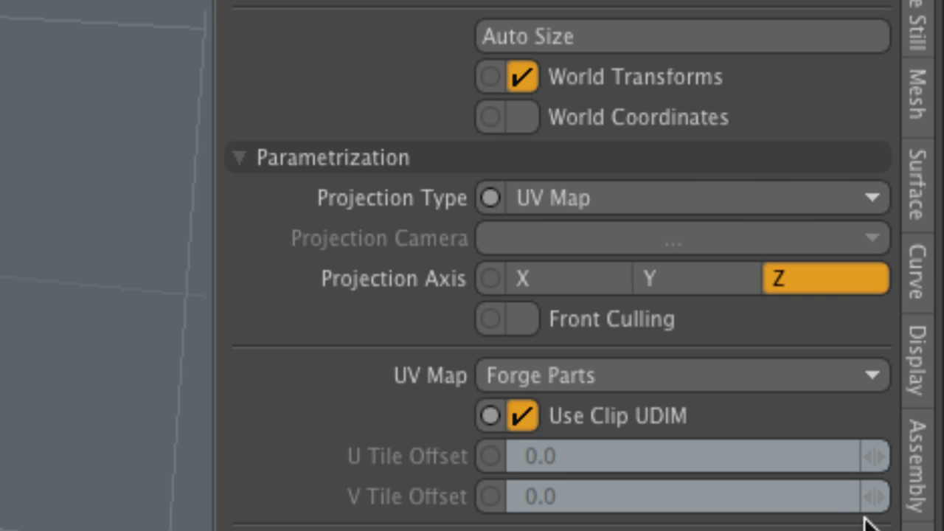
{"action": "left_click", "coordinate": [649, 204]}
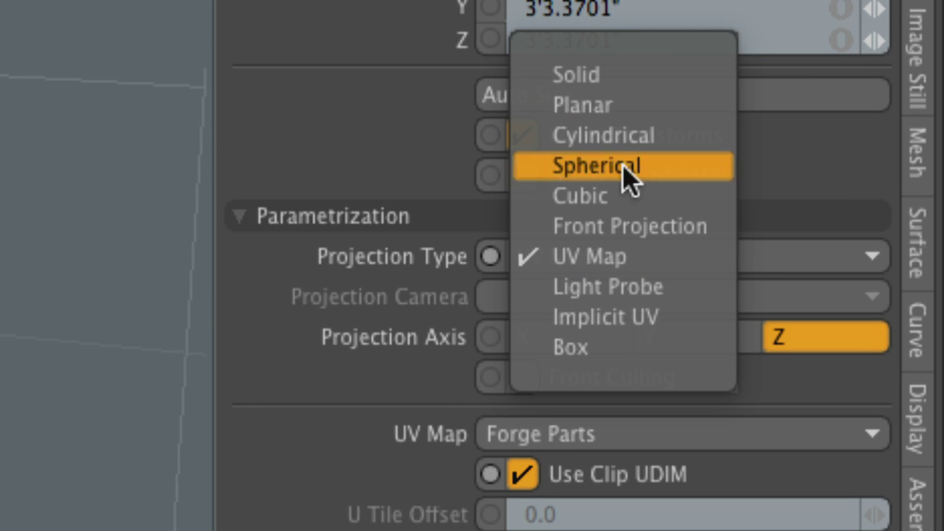
{"action": "left_click", "coordinate": [625, 195]}
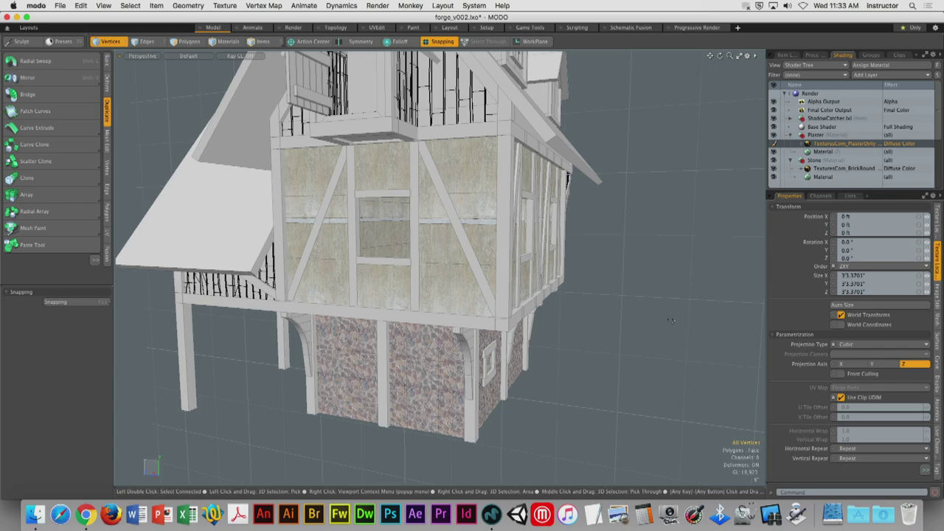
Try the Planar projection type on the plaster texture and check the front and side walls
{"action": "left_click_drag", "start_coordinate": [671, 321], "coordinate": [467, 181], "text": "alt"}
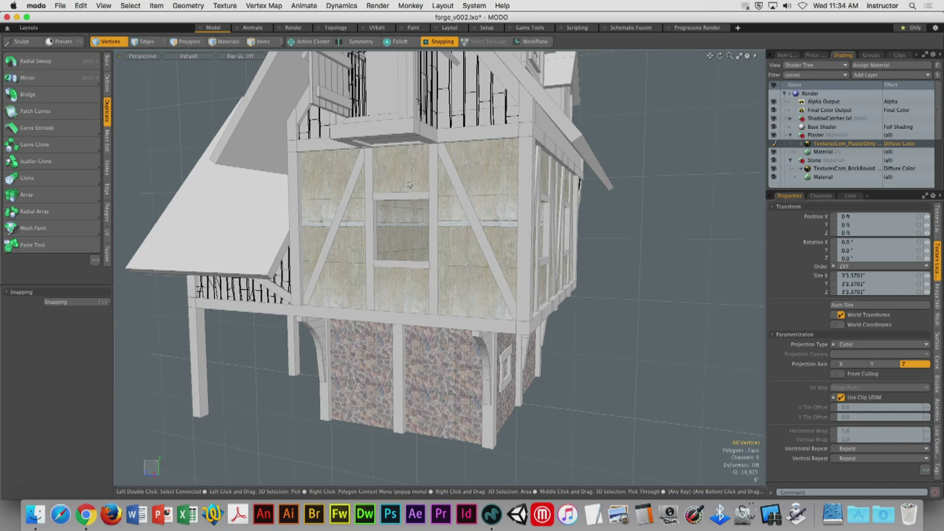
{"action": "left_click", "coordinate": [861, 344]}
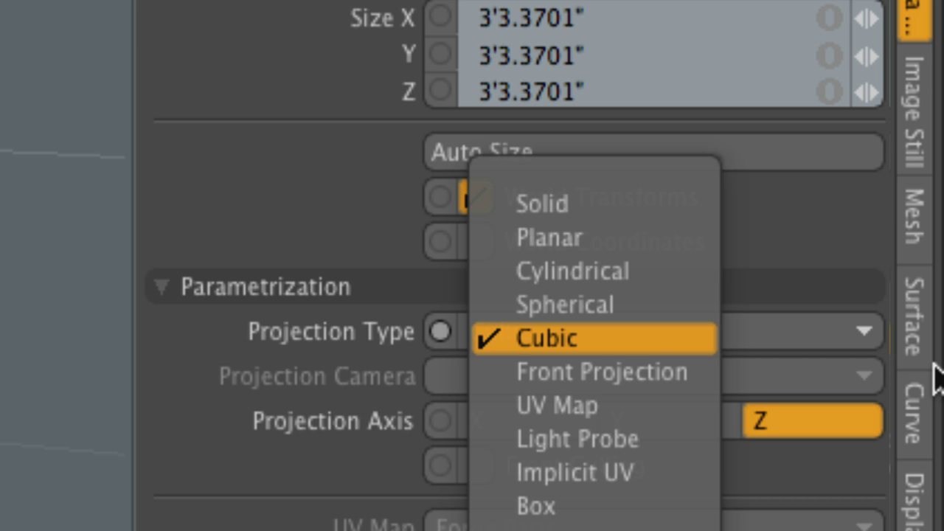
{"action": "left_click", "coordinate": [623, 247]}
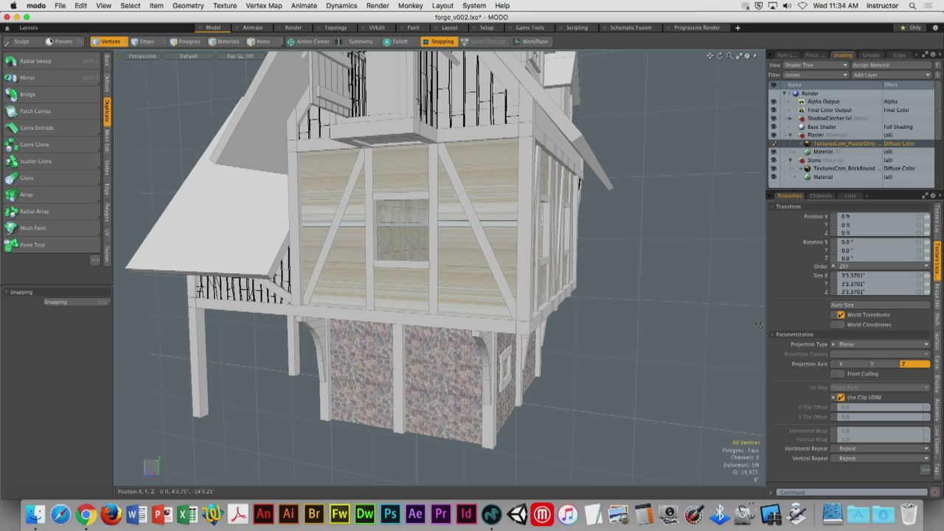
{"action": "left_click_drag", "start_coordinate": [758, 324], "coordinate": [547, 257], "text": "alt"}
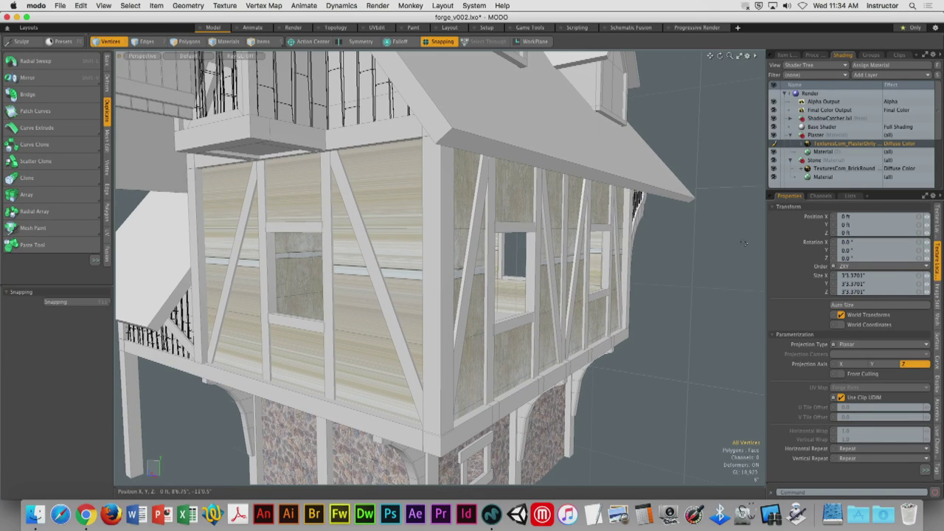
Examine the Render item's frame, settings and global illumination properties, and the Final Color Output's colorspace options
{"action": "left_click", "coordinate": [811, 94]}
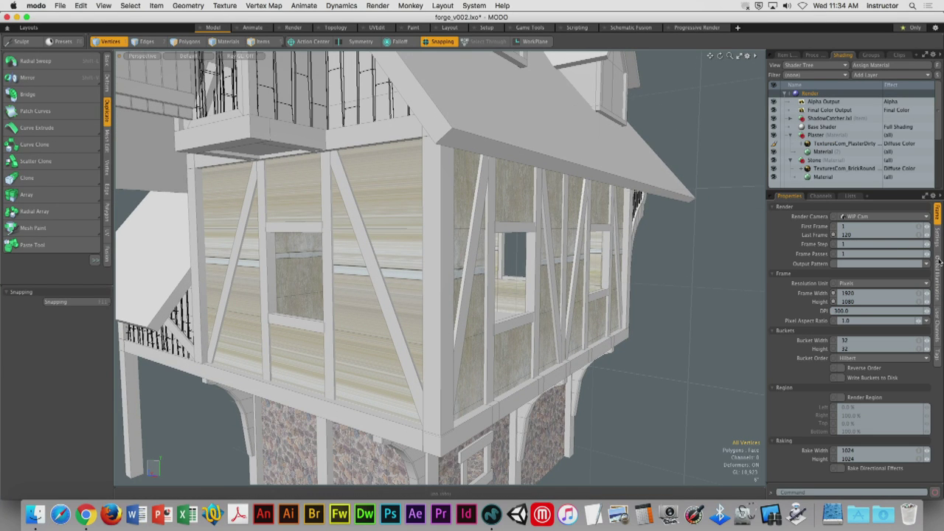
{"action": "left_click_drag", "start_coordinate": [839, 197], "coordinate": [842, 160]}
{"action": "left_click", "coordinate": [937, 209]}
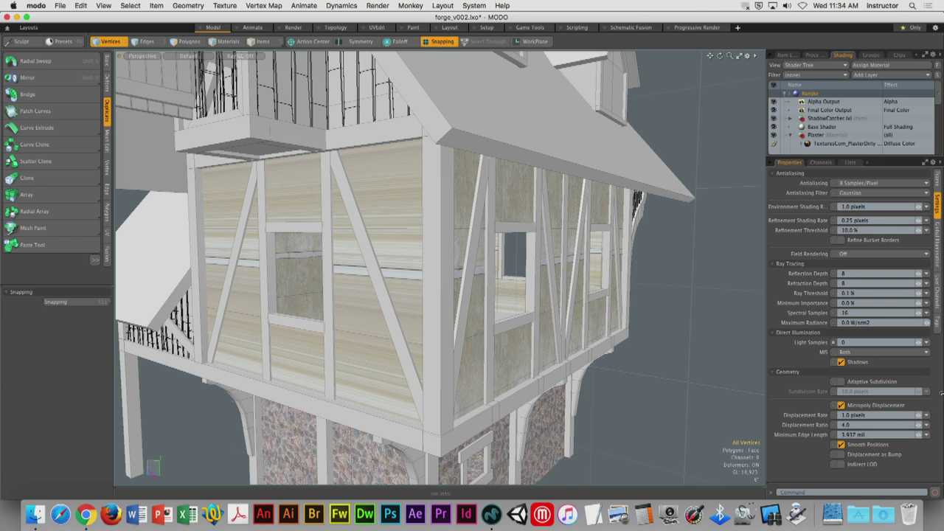
{"action": "left_click", "coordinate": [938, 320]}
{"action": "left_click", "coordinate": [938, 255]}
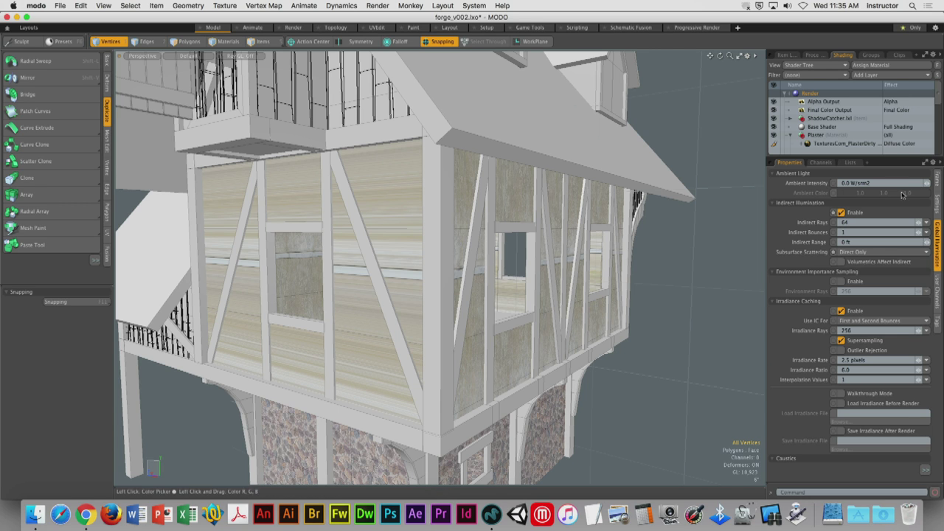
{"action": "mouse_move", "coordinate": [886, 155]}
{"action": "left_mouse_down"}
{"action": "mouse_move", "coordinate": [885, 93]}
{"action": "mouse_move", "coordinate": [888, 177]}
{"action": "mouse_move", "coordinate": [892, 160]}
{"action": "left_mouse_up"}
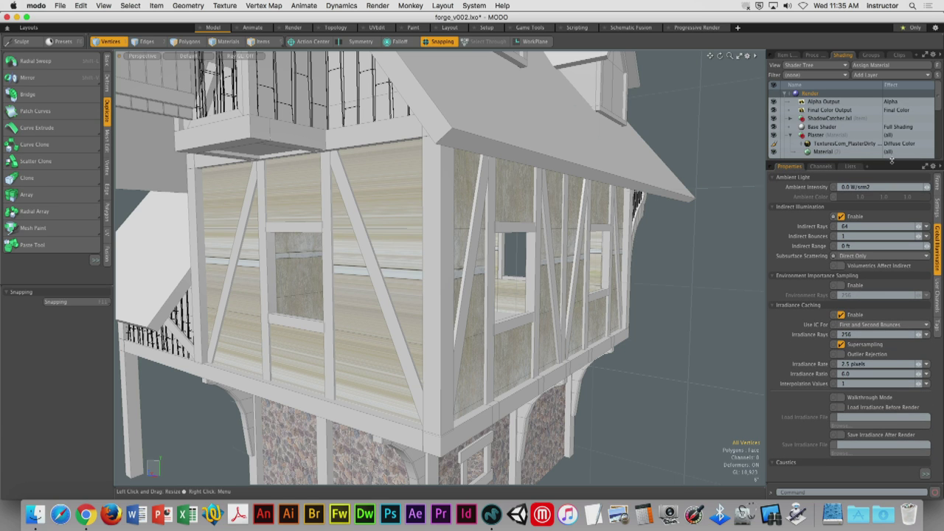
{"action": "left_click", "coordinate": [826, 109]}
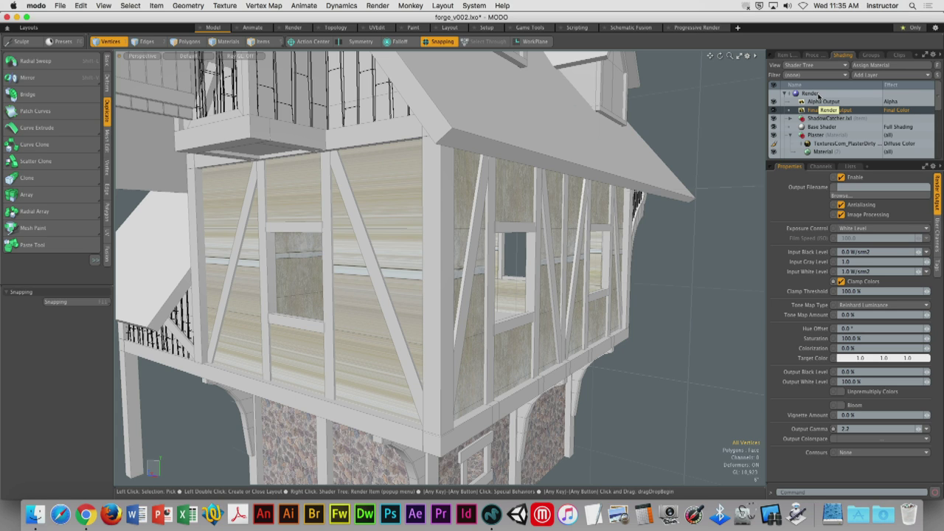
{"action": "left_click", "coordinate": [879, 439]}
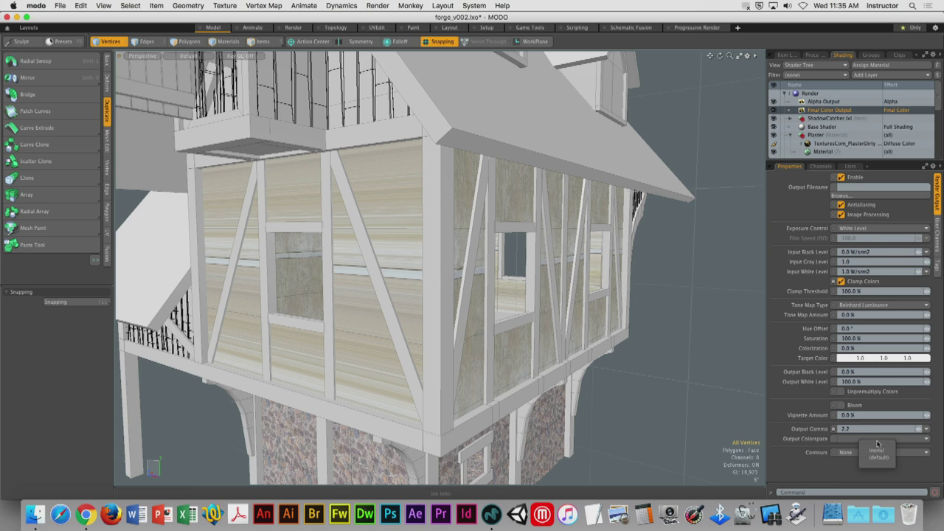
{"action": "left_click", "coordinate": [861, 473]}
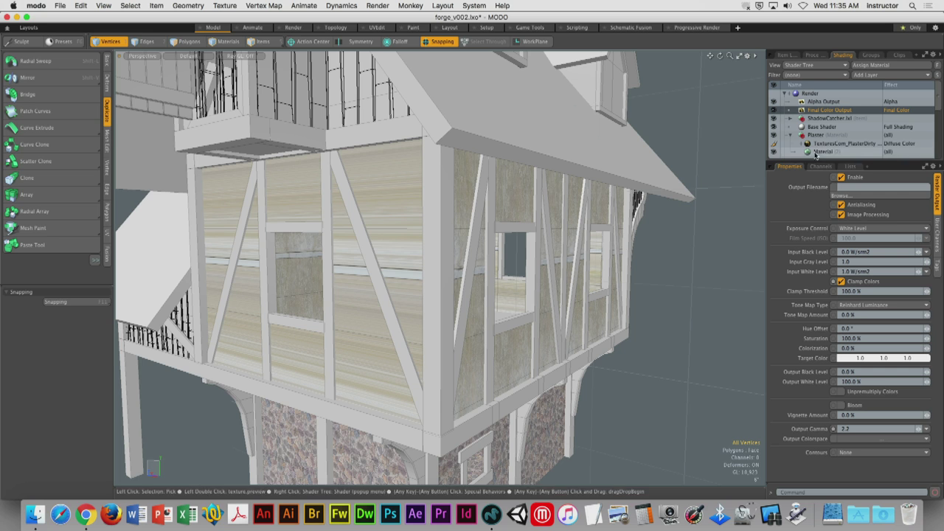
{"action": "left_click_drag", "start_coordinate": [817, 159], "coordinate": [823, 176]}
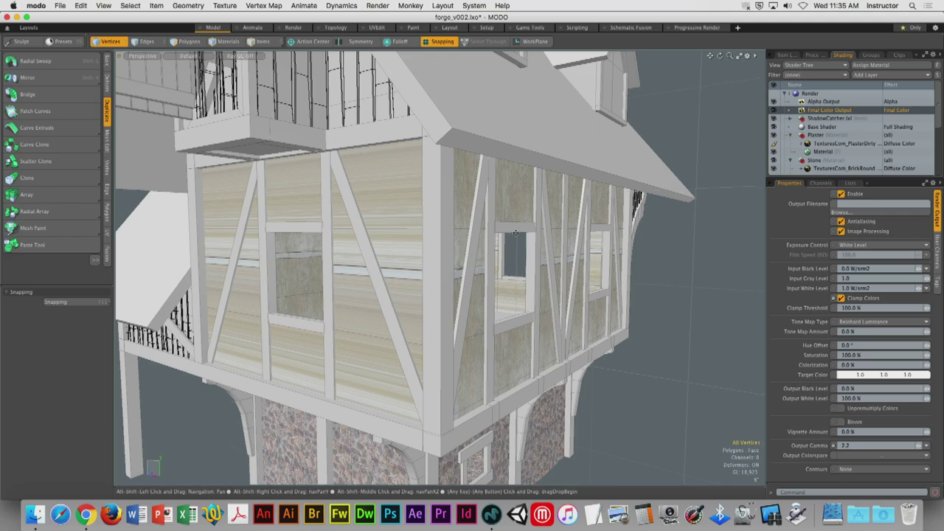
Compare the planar plaster projection on the front and side walls, and set the plaster texture's projection axis to X
{"action": "left_click_drag", "start_coordinate": [413, 221], "coordinate": [566, 201], "text": "alt"}
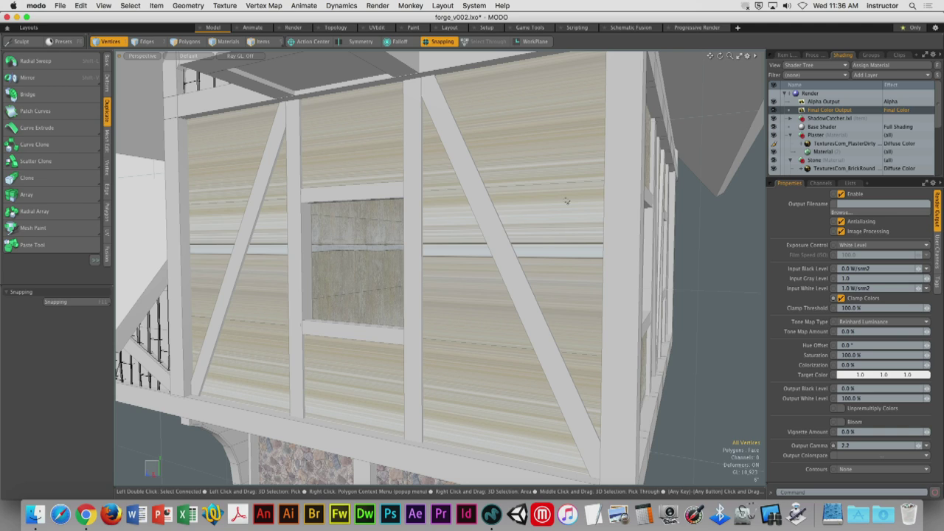
{"action": "left_click_drag", "start_coordinate": [567, 201], "coordinate": [537, 242], "text": "alt"}
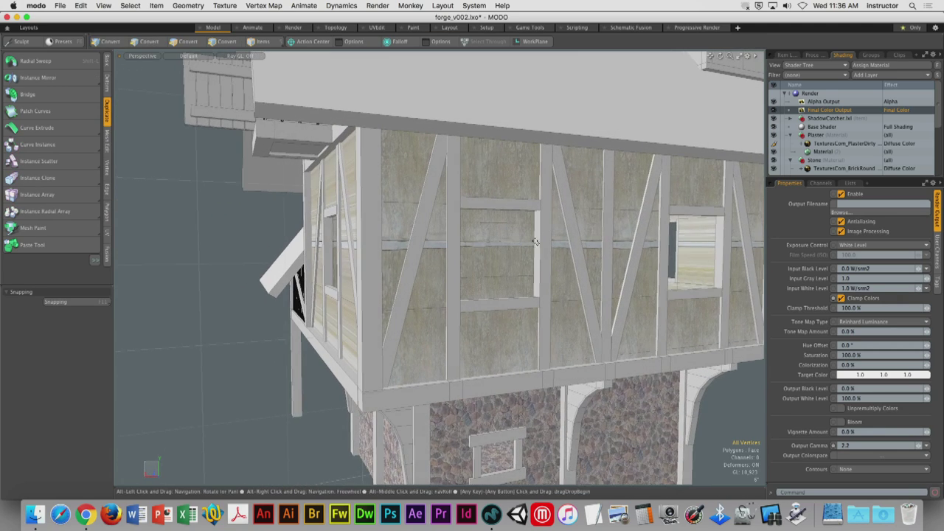
{"action": "left_click_drag", "start_coordinate": [403, 257], "coordinate": [357, 279], "text": "alt"}
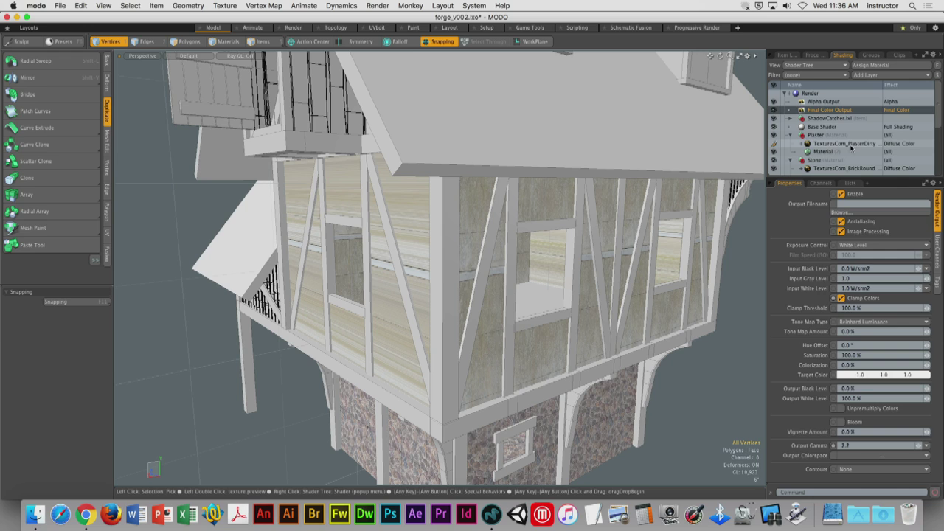
{"action": "left_click", "coordinate": [850, 146]}
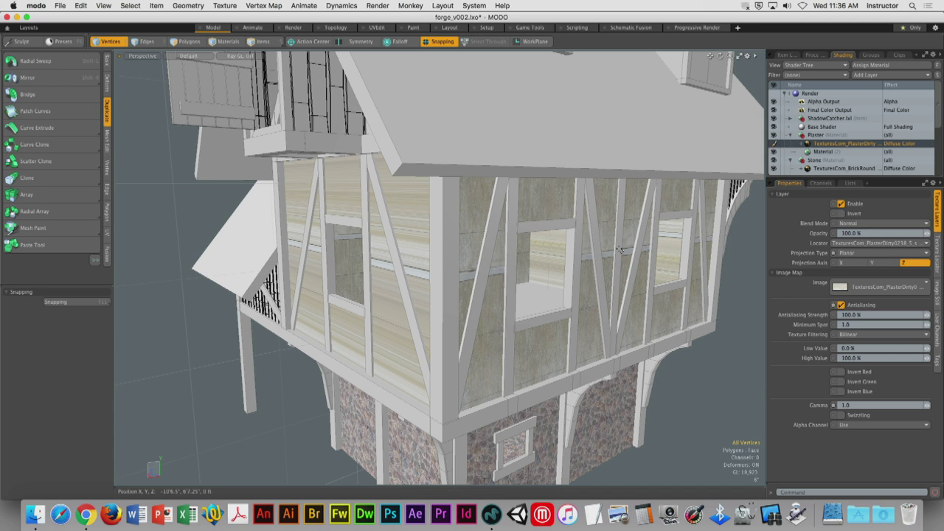
{"action": "left_click_drag", "start_coordinate": [726, 242], "coordinate": [625, 231], "text": "alt"}
{"action": "right_click_drag", "start_coordinate": [625, 230], "coordinate": [737, 355]}
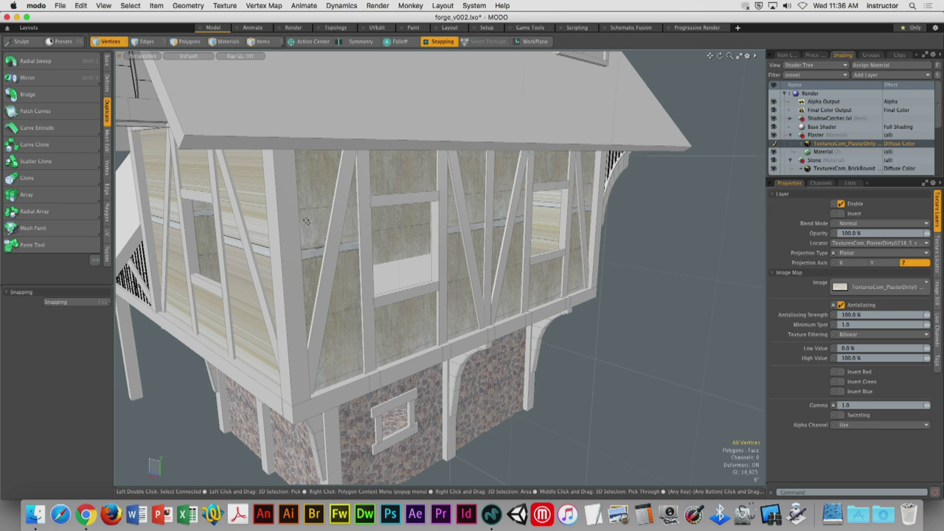
{"action": "left_click_drag", "start_coordinate": [306, 221], "coordinate": [473, 206], "text": "alt"}
{"action": "mouse_move", "coordinate": [392, 131]}
{"action": "right_mouse_down"}
{"action": "mouse_move", "coordinate": [642, 277]}
{"action": "mouse_move", "coordinate": [658, 302]}
{"action": "right_mouse_up"}
{"action": "mouse_move", "coordinate": [215, 119]}
{"action": "right_mouse_down", "text": "shift"}
{"action": "mouse_move", "coordinate": [229, 125]}
{"action": "mouse_move", "coordinate": [329, 348]}
{"action": "right_mouse_up", "text": "shift"}
{"action": "left_click_drag", "start_coordinate": [336, 345], "coordinate": [336, 345]}
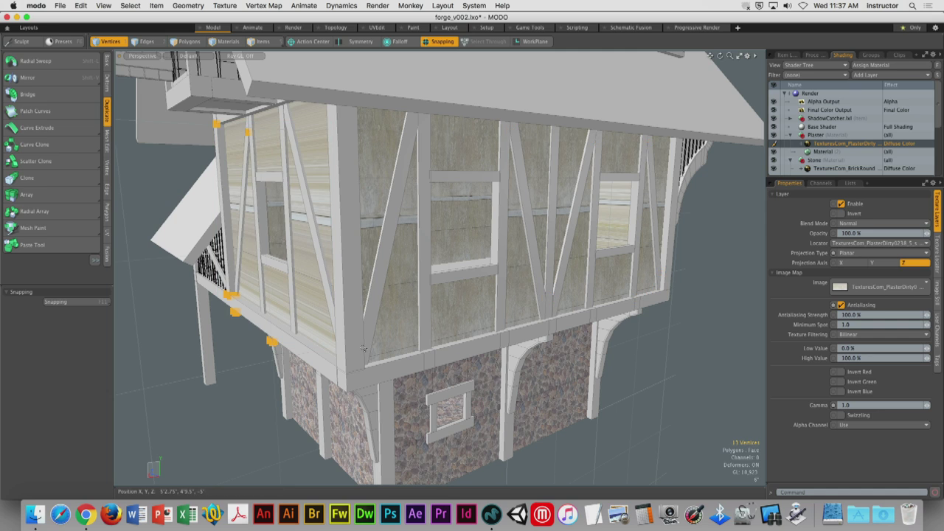
{"action": "left_click", "coordinate": [680, 325]}
{"action": "left_click", "coordinate": [850, 264]}
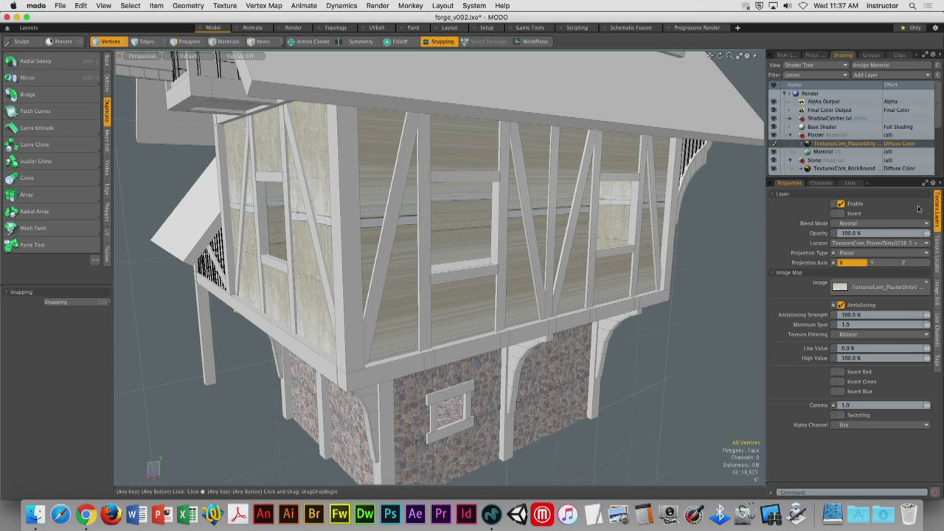
Try the Solid projection type on the plaster texture and inspect the walls around the building corner
{"action": "left_click", "coordinate": [840, 245]}
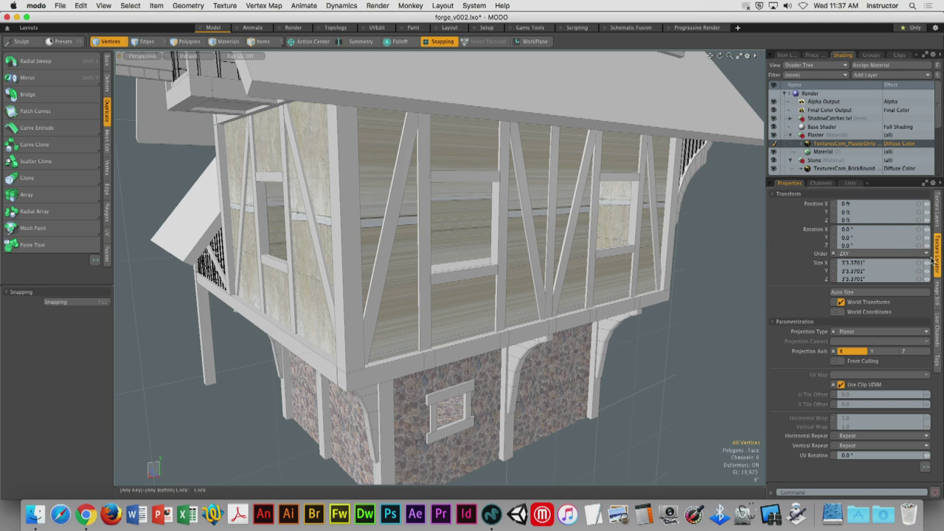
{"action": "left_click", "coordinate": [850, 333]}
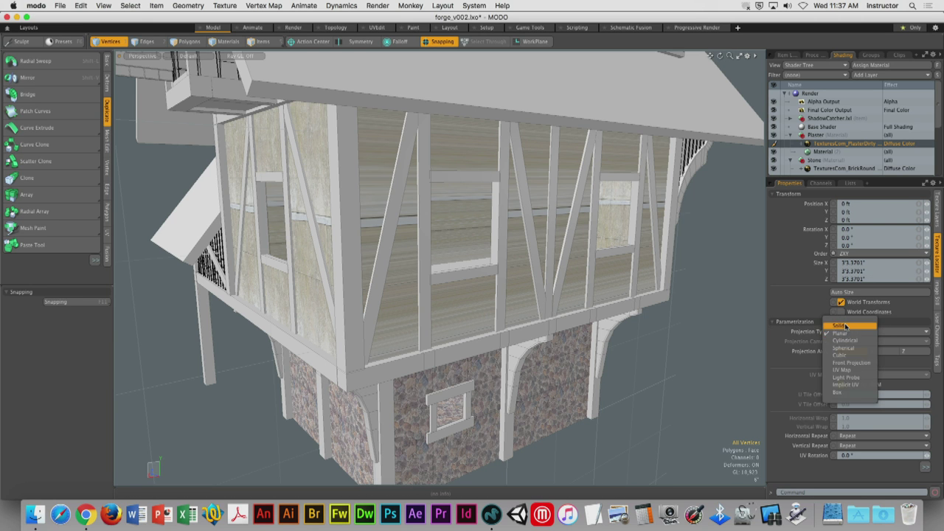
{"action": "left_click", "coordinate": [840, 327]}
{"action": "mouse_move", "coordinate": [354, 208]}
{"action": "left_mouse_down", "text": "alt"}
{"action": "mouse_move", "coordinate": [354, 221]}
{"action": "mouse_move", "coordinate": [351, 203]}
{"action": "left_mouse_up", "text": "alt"}
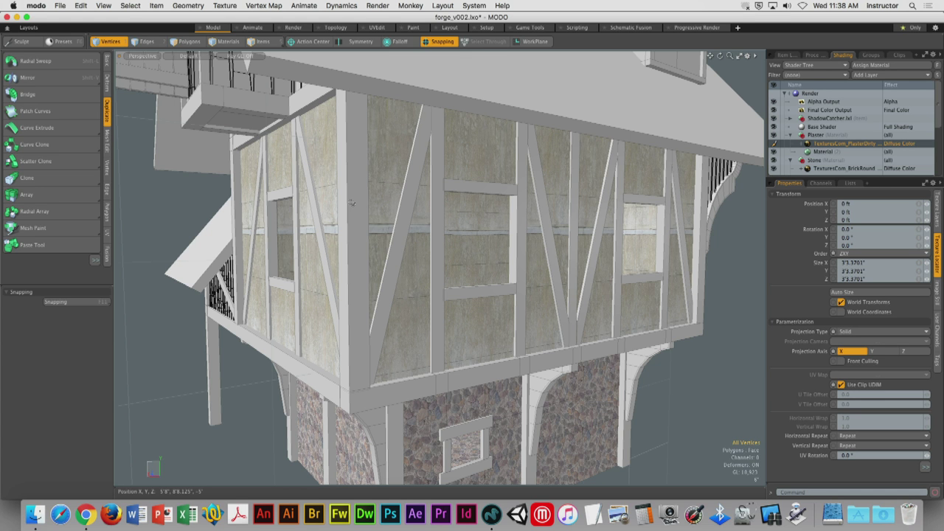
{"action": "left_click_drag", "start_coordinate": [352, 202], "coordinate": [455, 156], "text": "alt"}
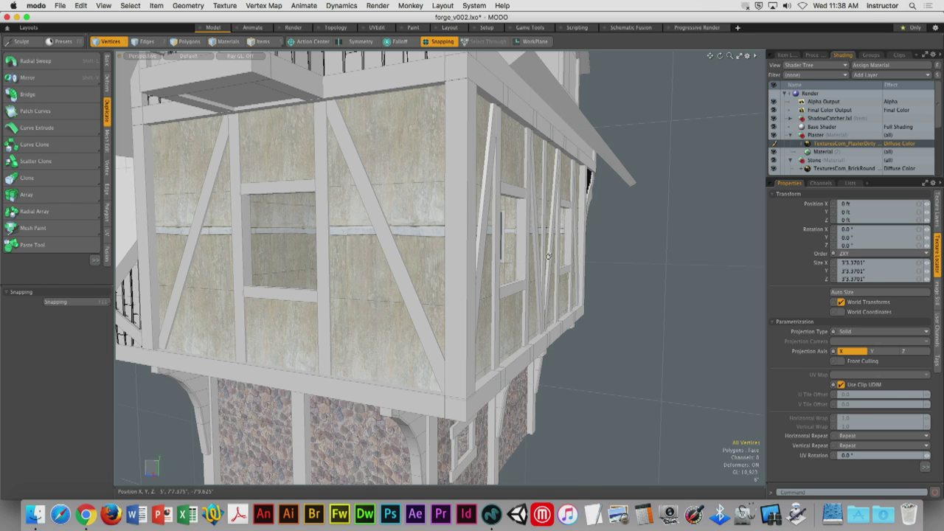
{"action": "left_click_drag", "start_coordinate": [588, 356], "coordinate": [541, 281], "text": "alt"}
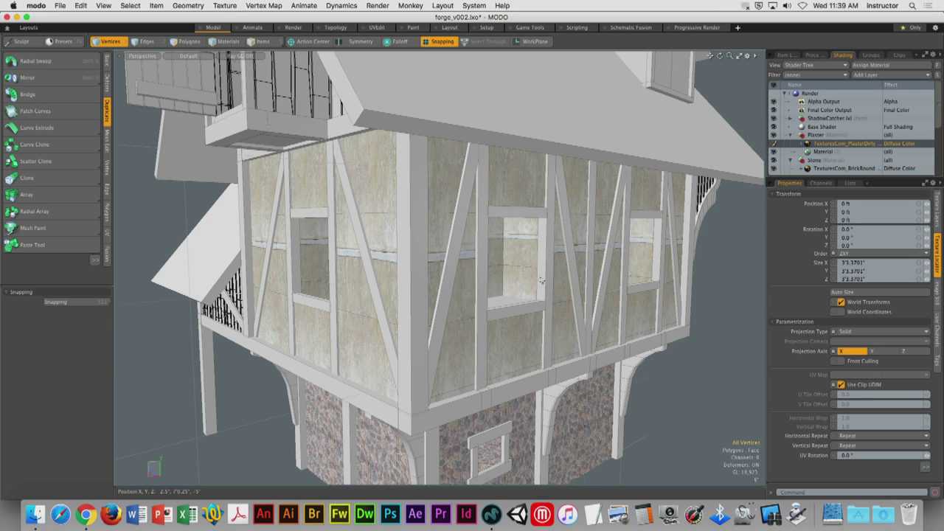
{"action": "left_click_drag", "start_coordinate": [542, 281], "coordinate": [421, 164], "text": "alt"}
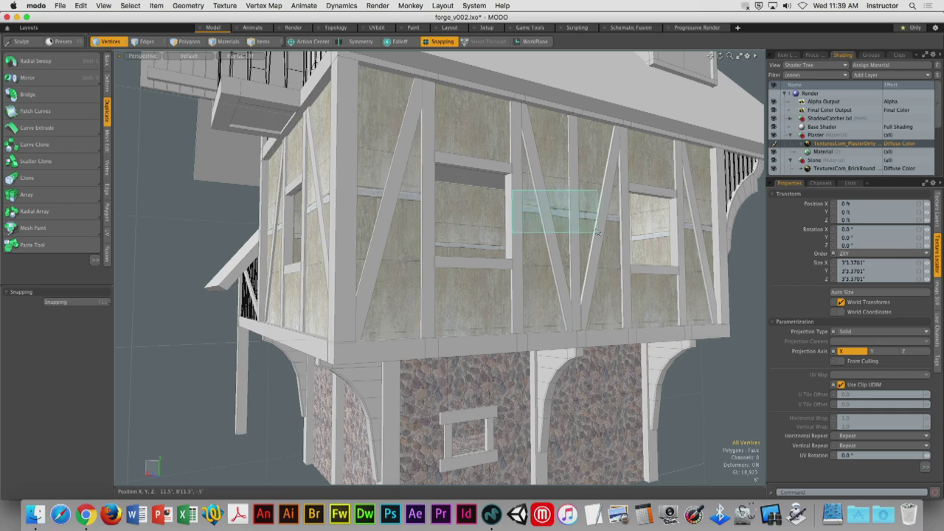
{"action": "left_click_drag", "start_coordinate": [578, 214], "coordinate": [590, 195], "text": "alt"}
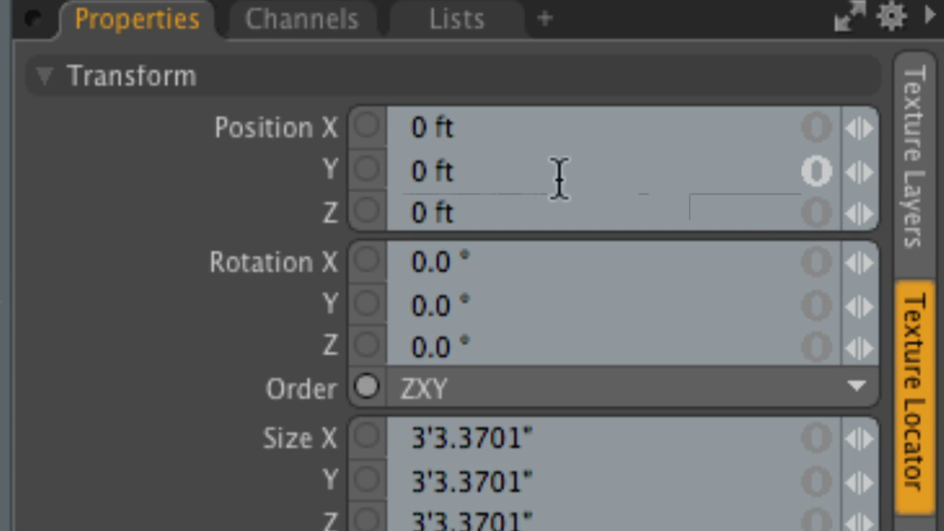
Set the plaster texture's vertical repeat to Reset and shift its Y position to 2.4063"
{"action": "left_click", "coordinate": [723, 194]}
{"action": "left_click_drag", "start_coordinate": [724, 194], "coordinate": [635, 242]}
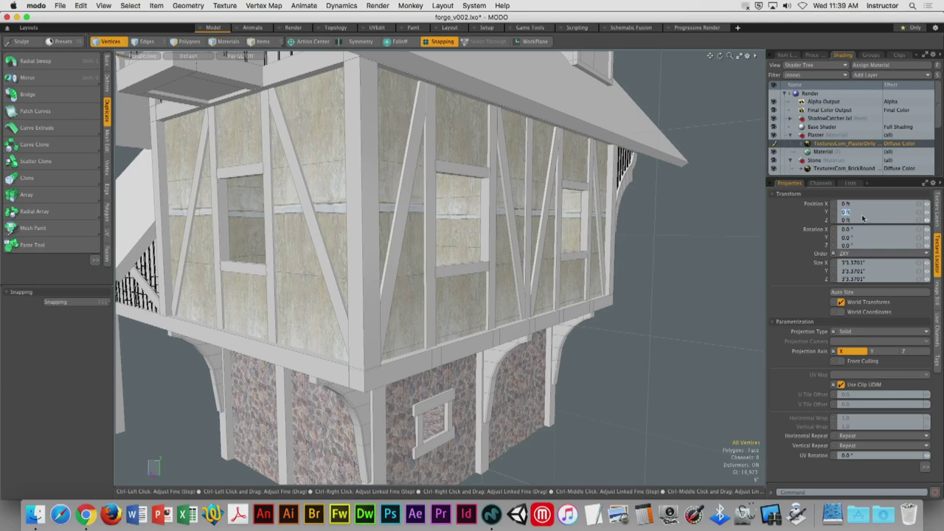
{"action": "mouse_move", "coordinate": [927, 214]}
{"action": "left_mouse_down"}
{"action": "mouse_move", "coordinate": [934, 186]}
{"action": "mouse_move", "coordinate": [928, 214]}
{"action": "left_mouse_up"}
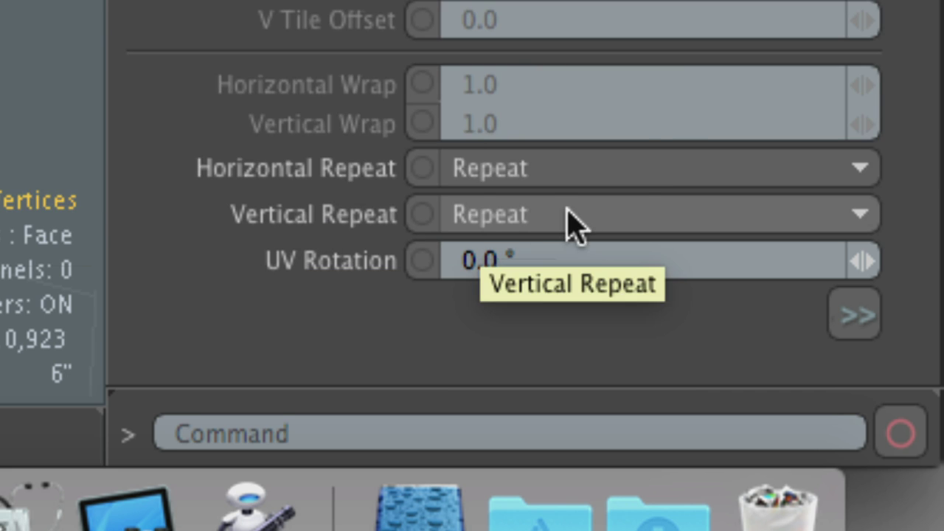
{"action": "left_click", "coordinate": [569, 219]}
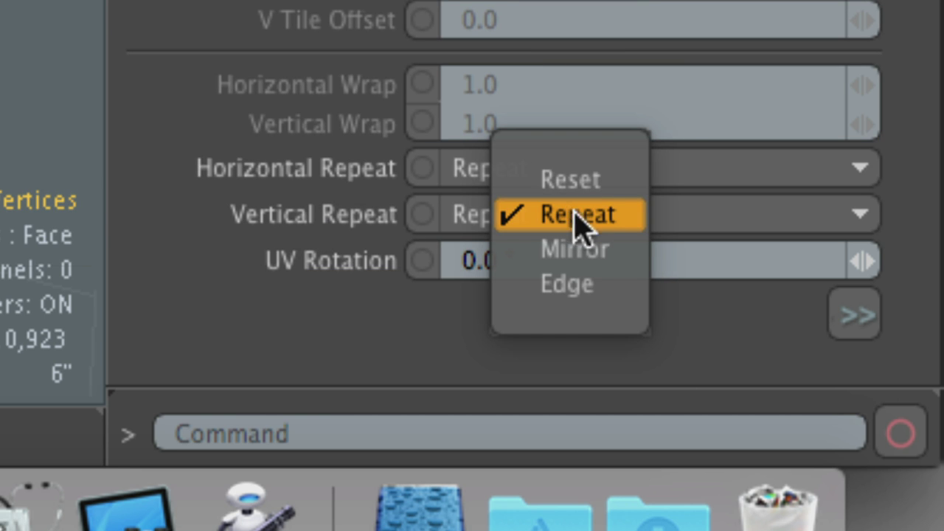
{"action": "left_click", "coordinate": [611, 188]}
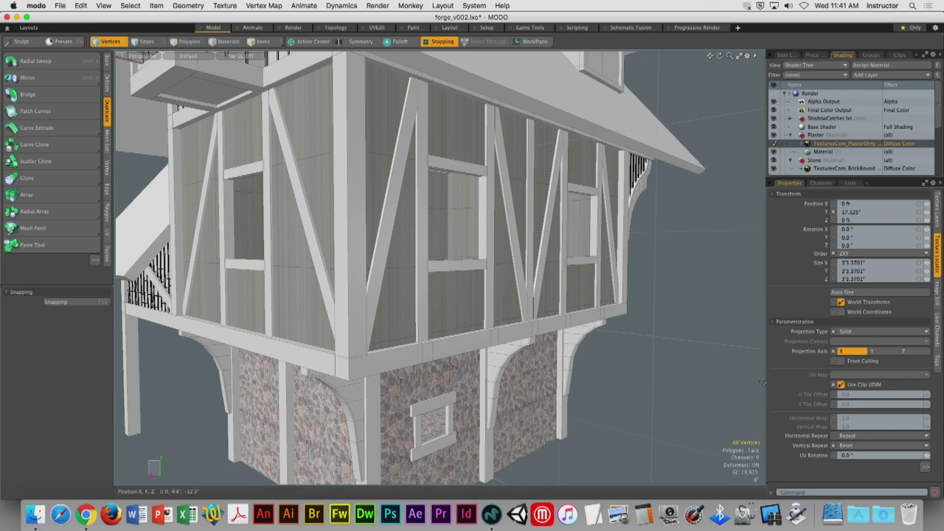
{"action": "left_click_drag", "start_coordinate": [926, 213], "coordinate": [855, 213]}
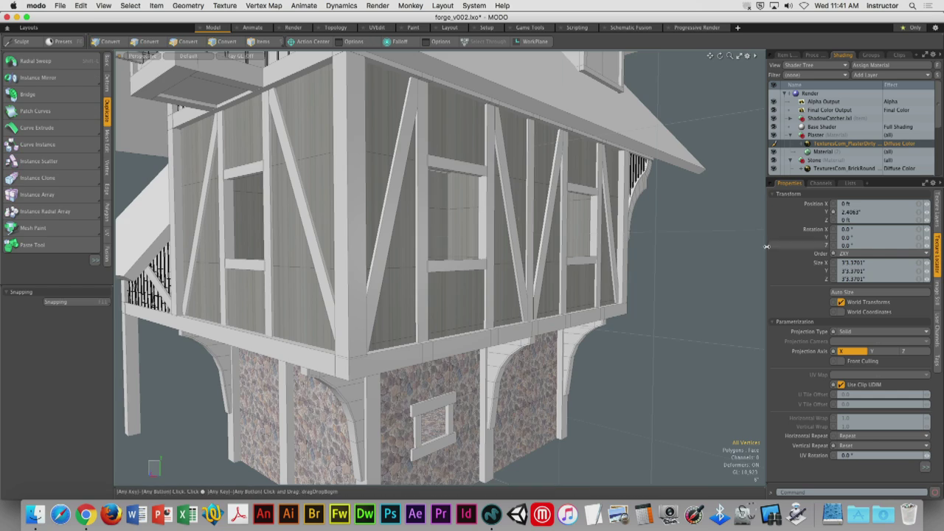
{"action": "left_click_drag", "start_coordinate": [561, 251], "coordinate": [656, 227], "text": "ctrl+alt"}
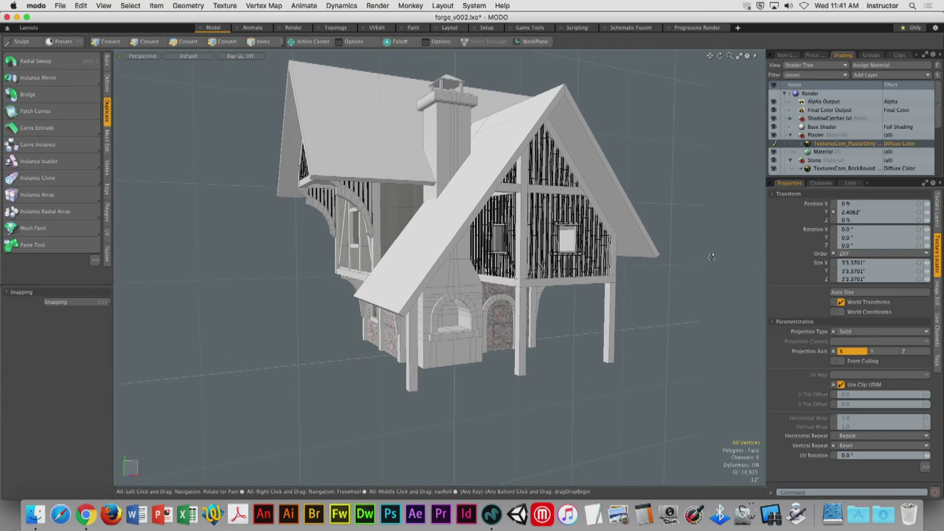
Set the plaster texture's projection type to Cubic and readjust its Y position
{"action": "left_click", "coordinate": [870, 334]}
{"action": "left_click", "coordinate": [865, 359]}
{"action": "left_click_drag", "start_coordinate": [590, 250], "coordinate": [442, 240], "text": "alt"}
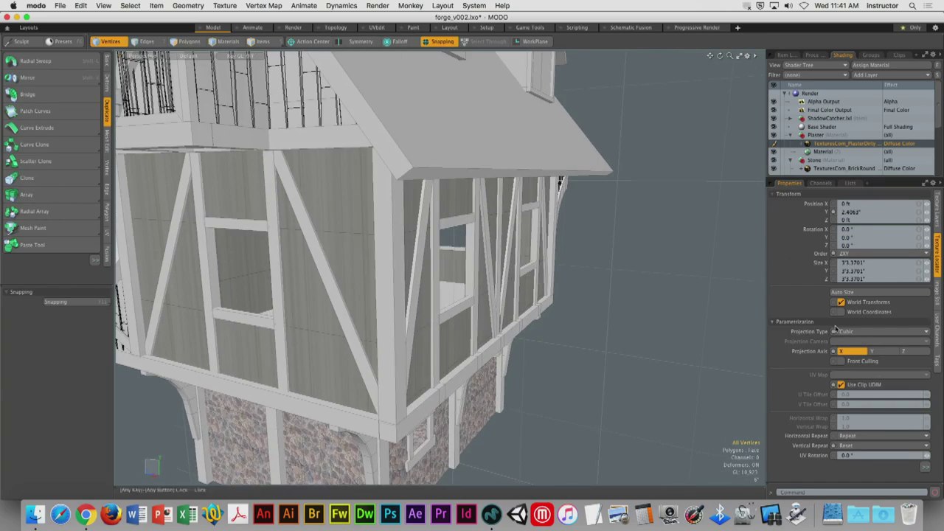
{"action": "left_click_drag", "start_coordinate": [516, 266], "coordinate": [583, 265], "text": "ctrl+alt"}
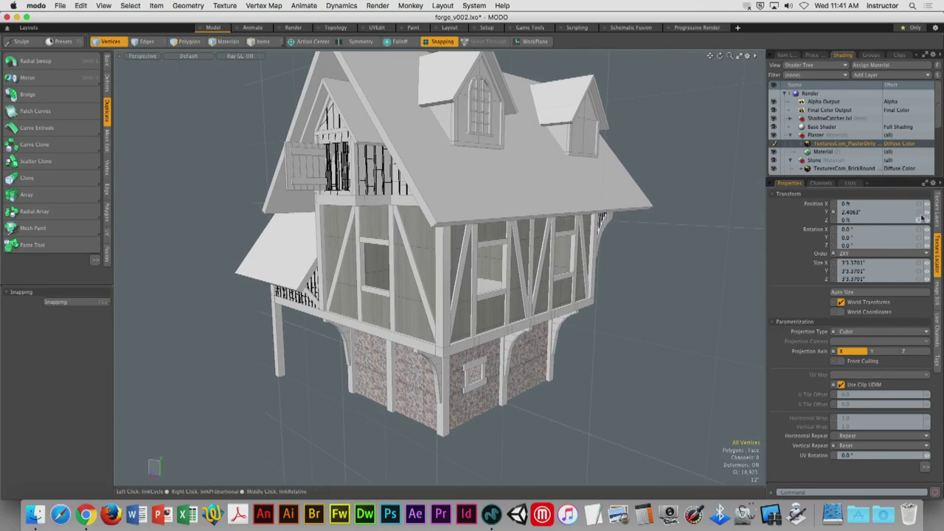
{"action": "left_click_drag", "start_coordinate": [927, 213], "coordinate": [927, 200]}
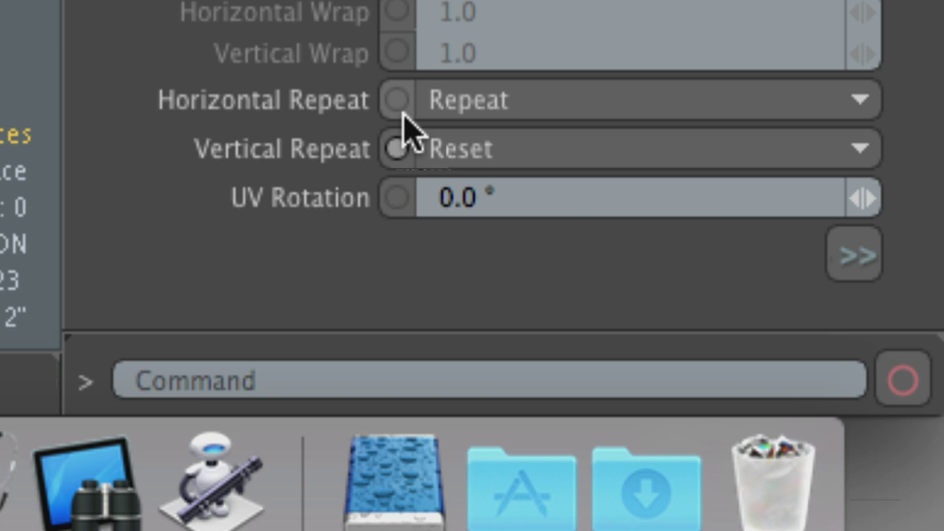
Turn on the display of texture locators in the 3D viewport
{"action": "mouse_move", "coordinate": [406, 118]}
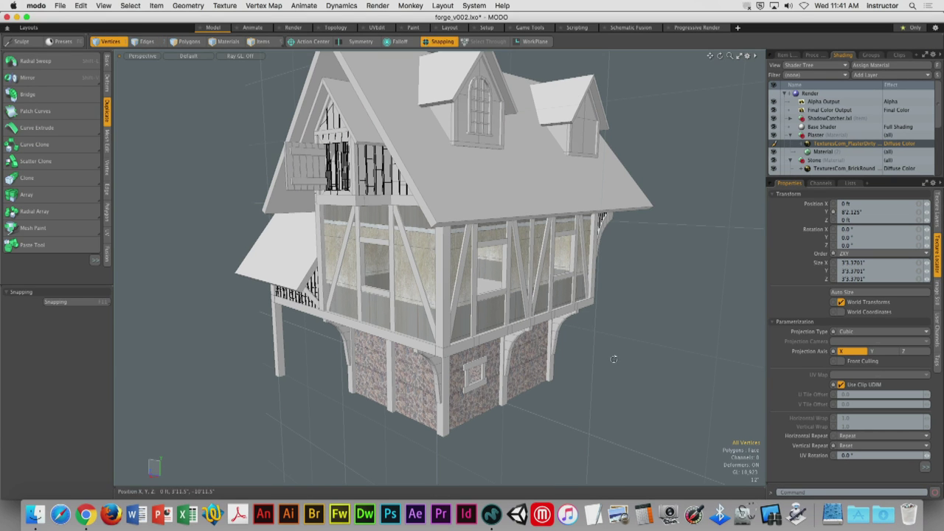
{"action": "left_click_drag", "start_coordinate": [613, 359], "coordinate": [526, 289], "text": "alt"}
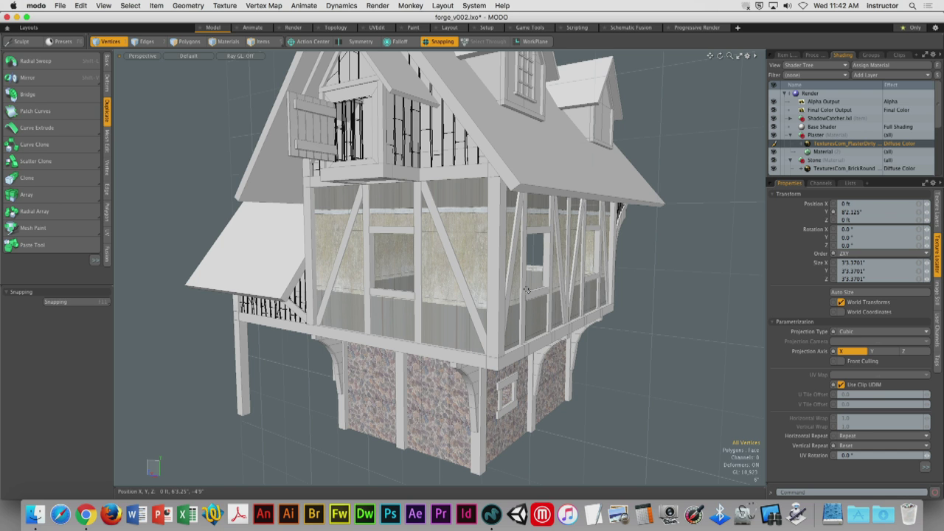
{"action": "left_click_drag", "start_coordinate": [477, 261], "coordinate": [550, 279], "text": "alt"}
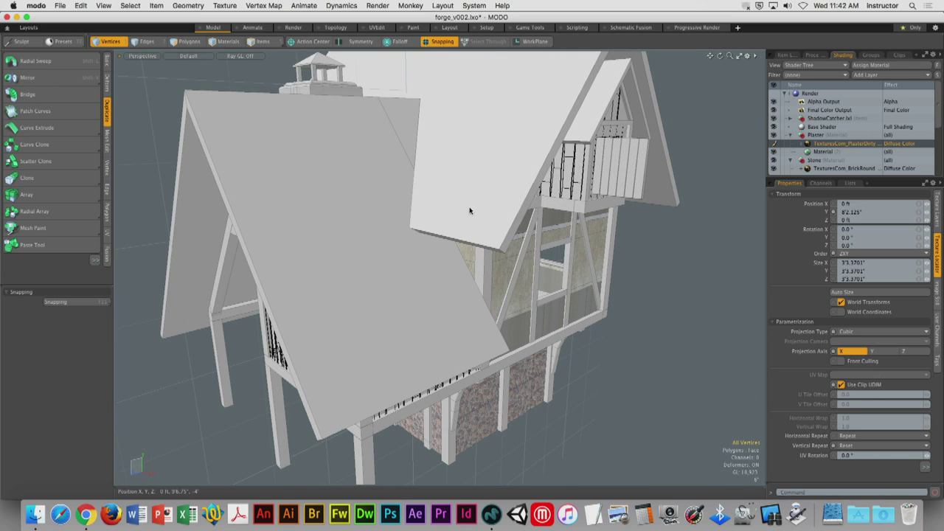
{"action": "key", "text": "o"}
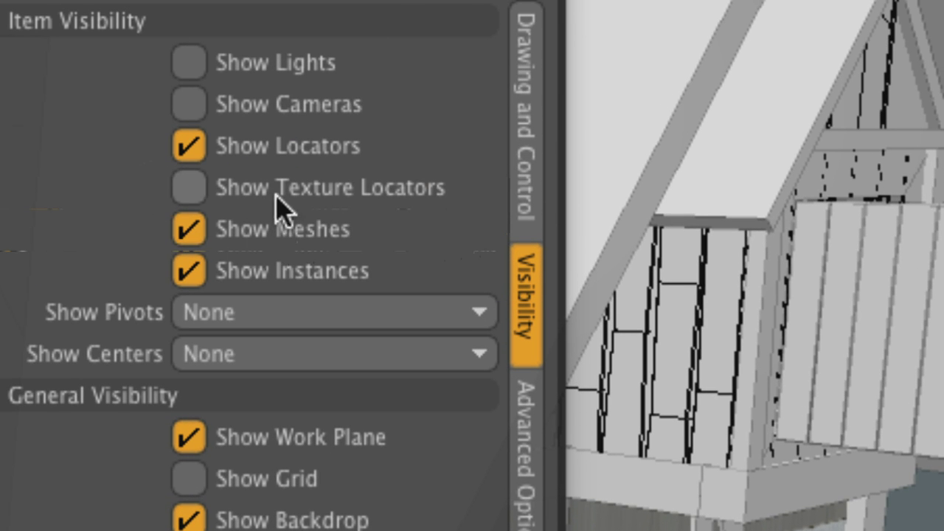
{"action": "left_click", "coordinate": [263, 191]}
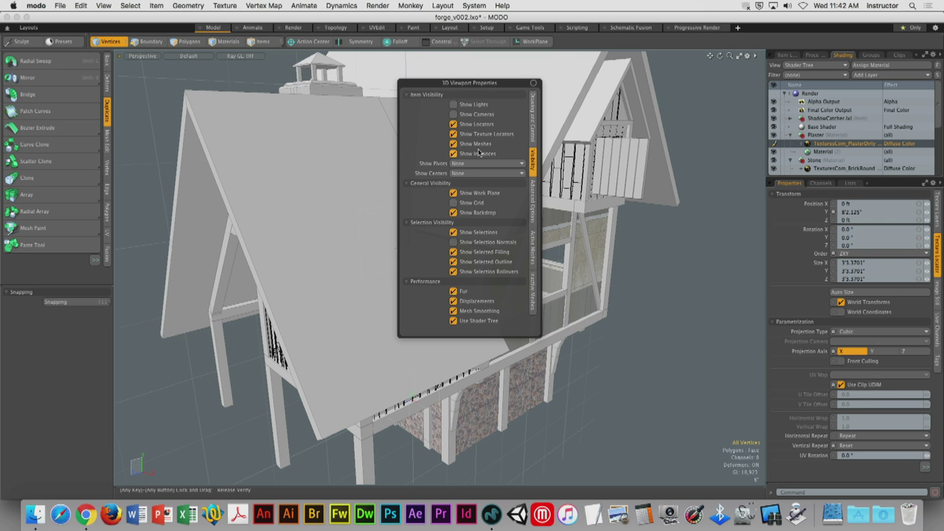
Set the plaster texture's Y position to 0
{"action": "left_click_drag", "start_coordinate": [643, 323], "coordinate": [435, 246], "text": "alt"}
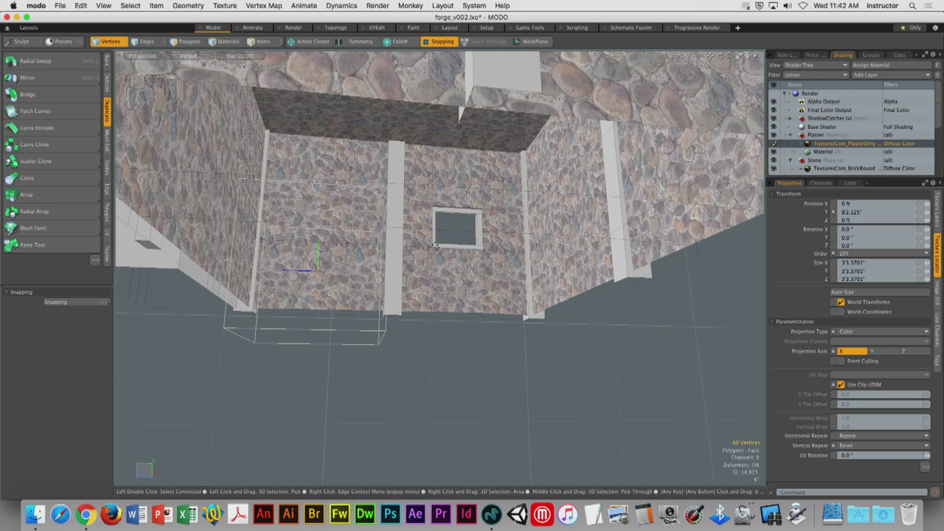
{"action": "left_click_drag", "start_coordinate": [435, 246], "coordinate": [618, 213], "text": "alt"}
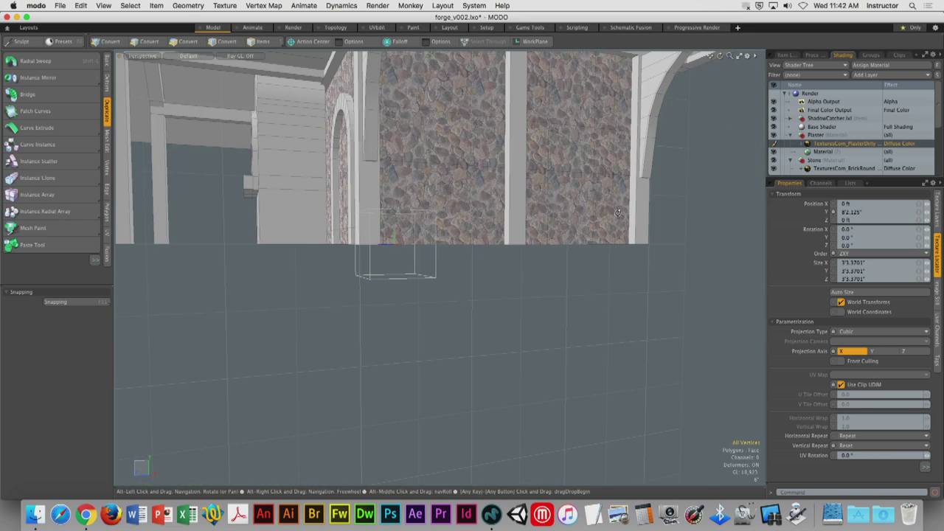
{"action": "left_click", "coordinate": [872, 213]}
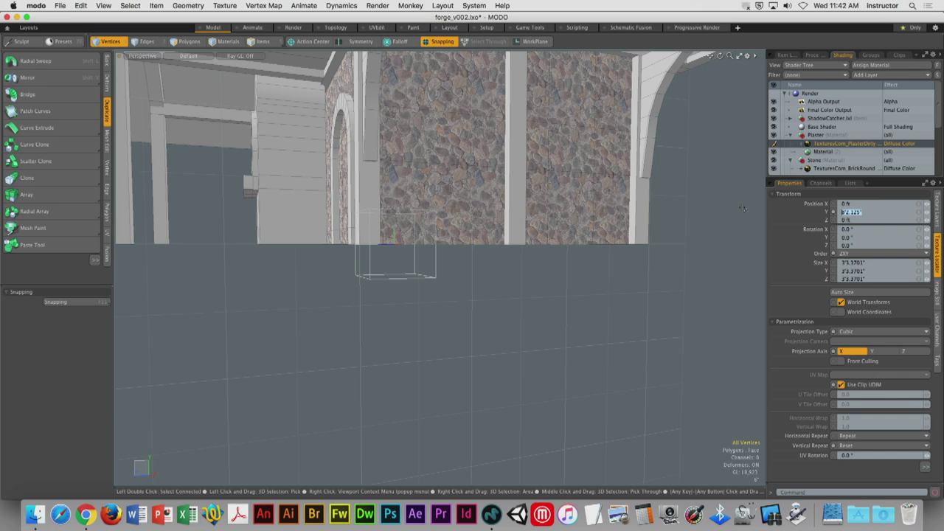
{"action": "type", "text": "0"}
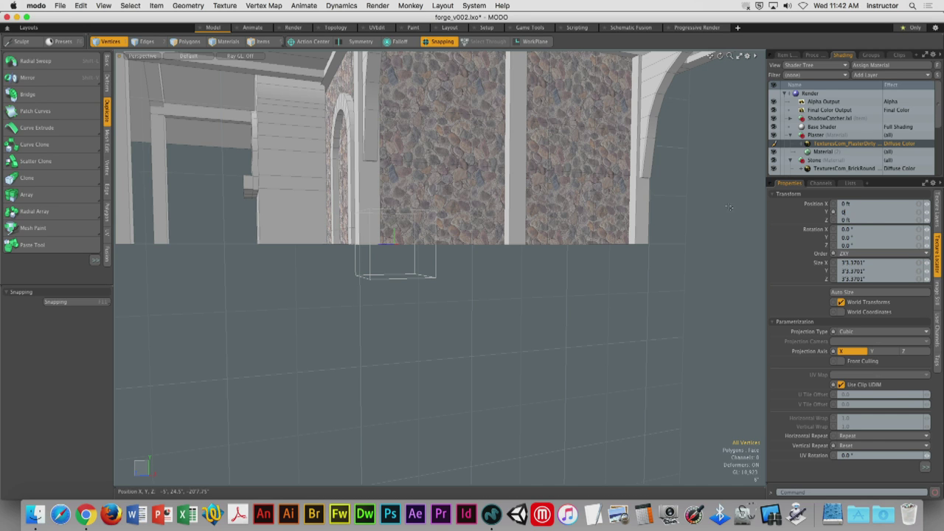
{"action": "key", "text": "Return"}
Switch to item selection and select the plaster image's texture locator, in the viewport and under its expanded Shader Tree layer
{"action": "left_click_drag", "start_coordinate": [493, 288], "coordinate": [472, 296], "text": "alt"}
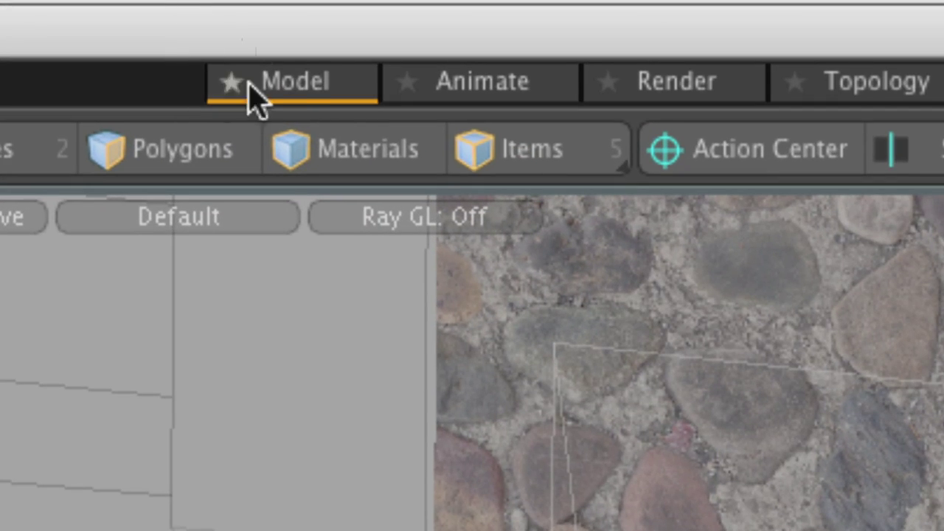
{"action": "left_click", "coordinate": [516, 154]}
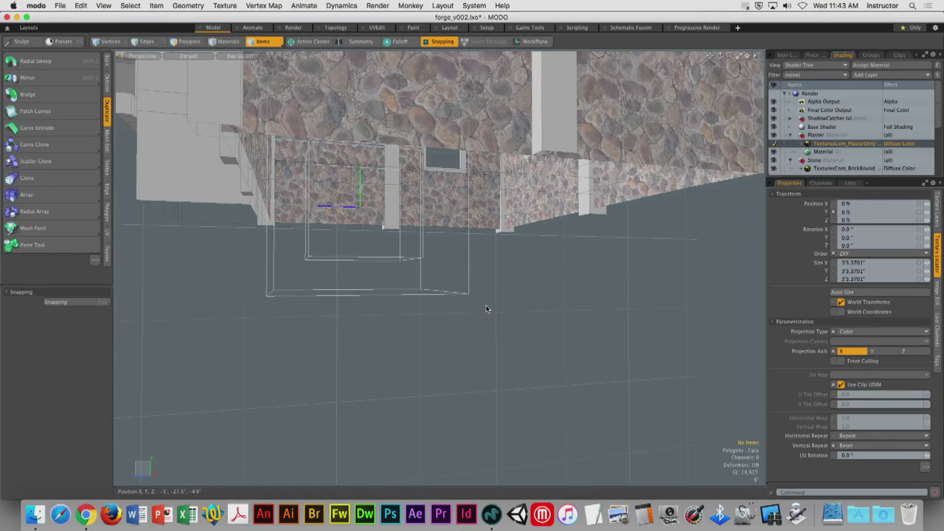
{"action": "left_click", "coordinate": [464, 297]}
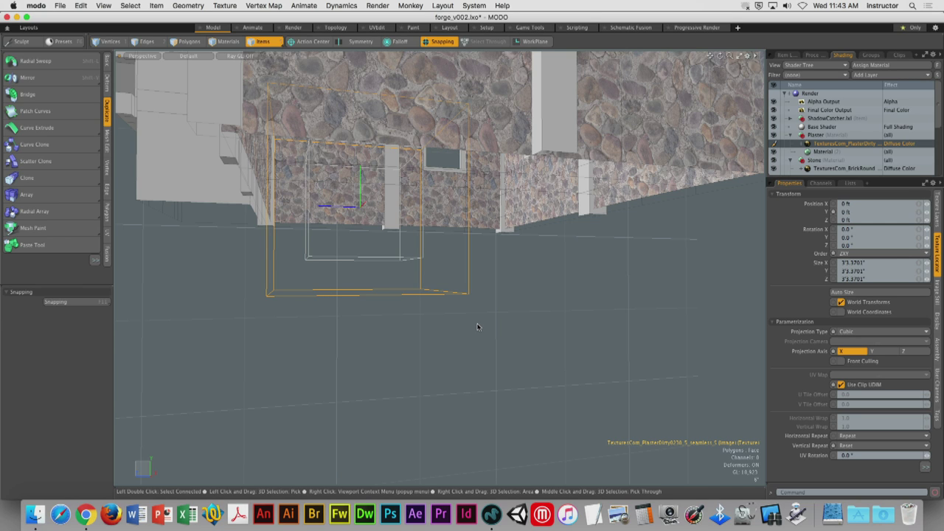
{"action": "left_click_drag", "start_coordinate": [477, 326], "coordinate": [416, 291], "text": "alt"}
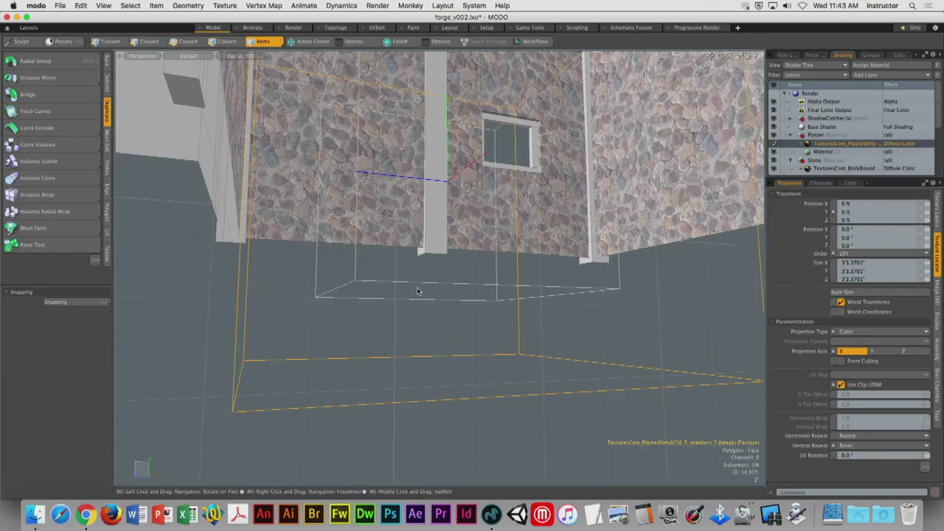
{"action": "left_click", "coordinate": [421, 350], "text": "shift"}
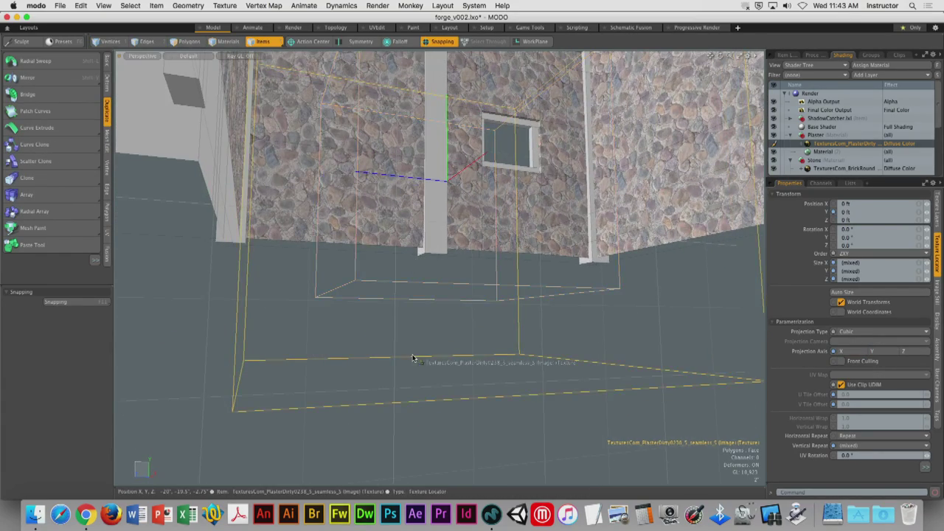
{"action": "left_click", "coordinate": [413, 359]}
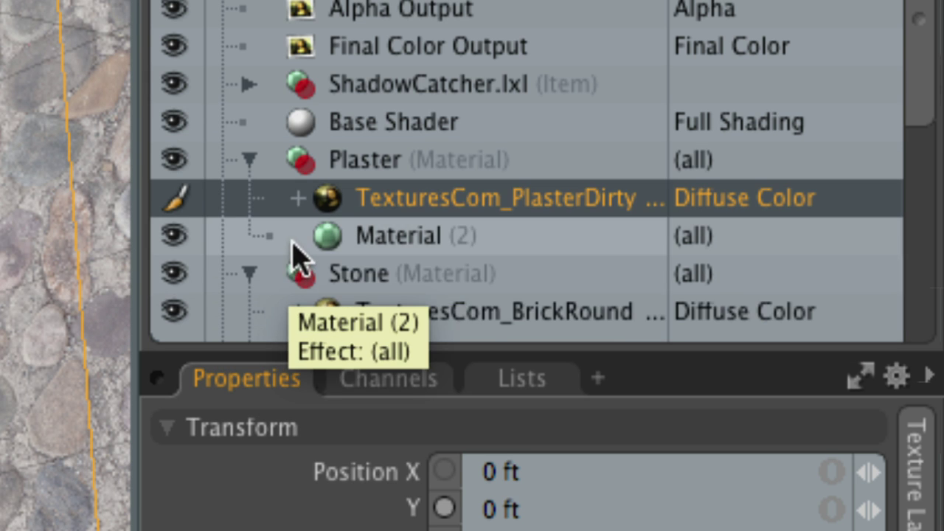
{"action": "left_click", "coordinate": [298, 198]}
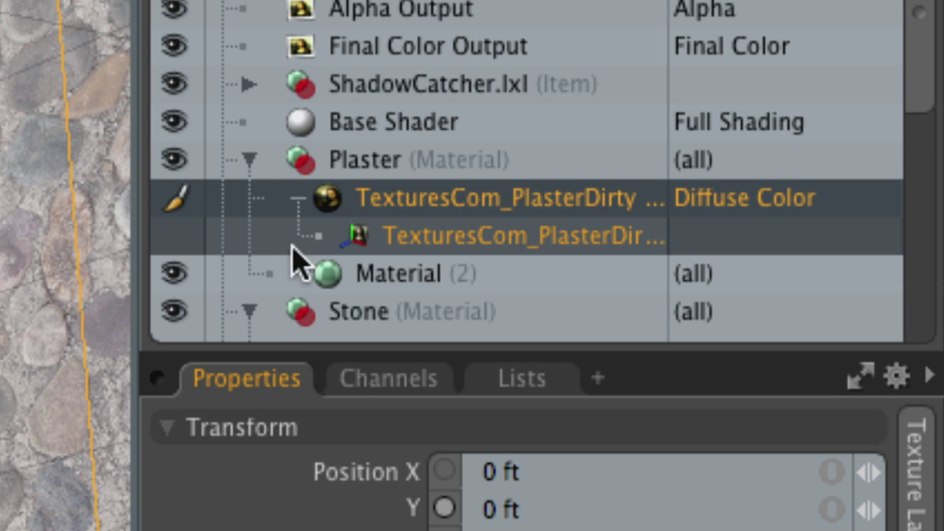
{"action": "left_click", "coordinate": [560, 242]}
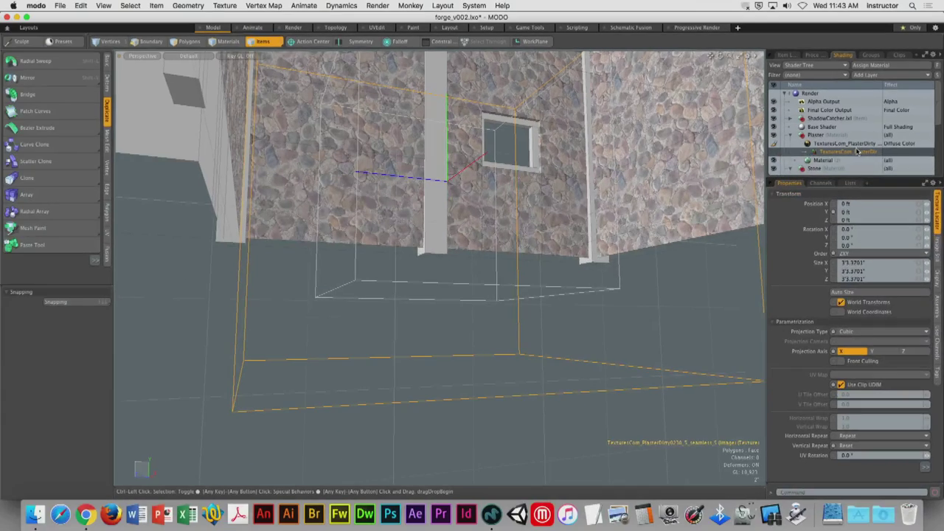
Raise the plaster texture locator to the upper wall, at a Y position of about 8'4.5", with snapping turned off
{"action": "scroll", "coordinate": [442, 258], "scroll_direction": "down", "scroll_amount": 5}
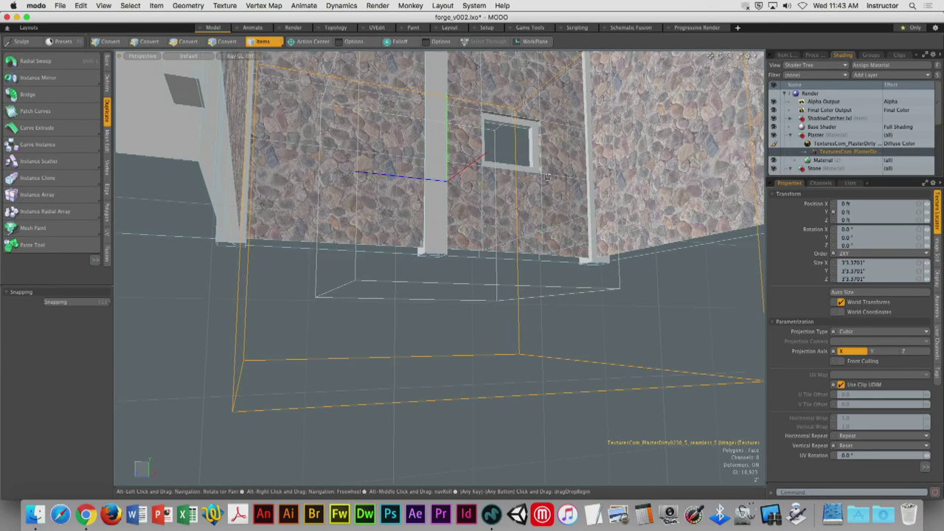
{"action": "mouse_move", "coordinate": [442, 258]}
{"action": "left_mouse_down", "text": "alt"}
{"action": "mouse_move", "coordinate": [517, 269]}
{"action": "mouse_move", "coordinate": [443, 268]}
{"action": "left_mouse_up", "text": "alt"}
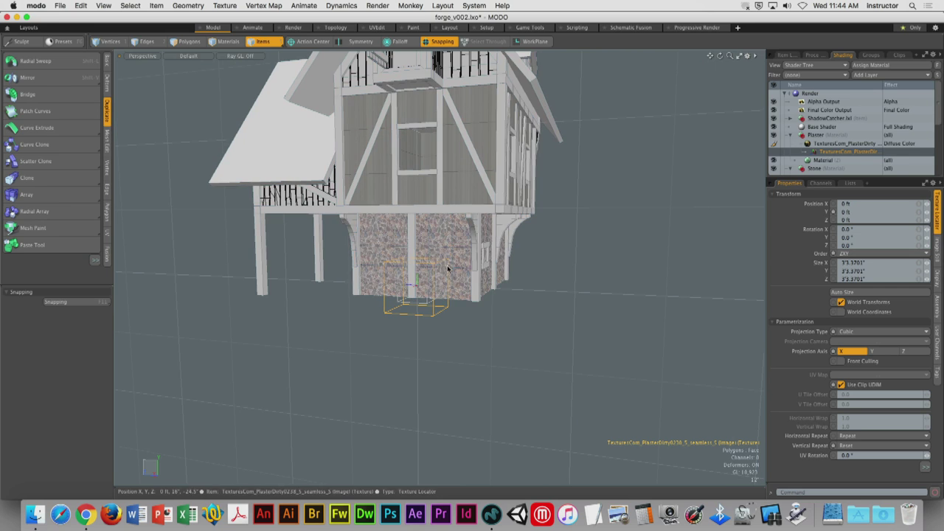
{"action": "key", "text": "y"}
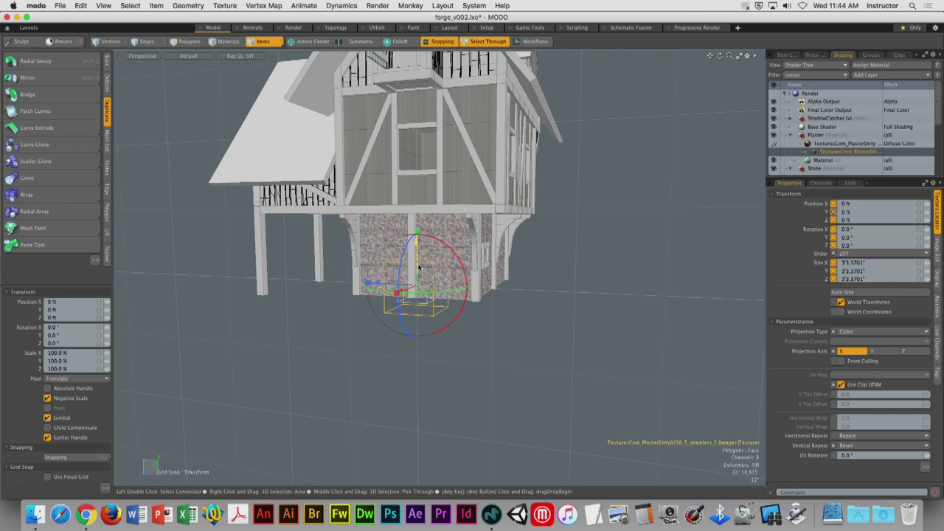
{"action": "key", "text": "w"}
{"action": "left_click_drag", "start_coordinate": [422, 274], "coordinate": [421, 275]}
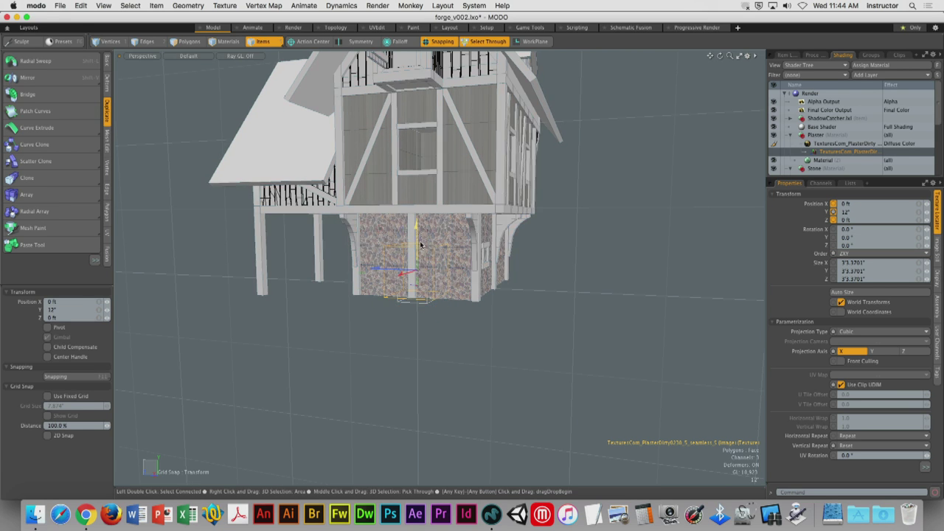
{"action": "key", "text": "x"}
{"action": "left_click_drag", "start_coordinate": [417, 235], "coordinate": [398, 101]}
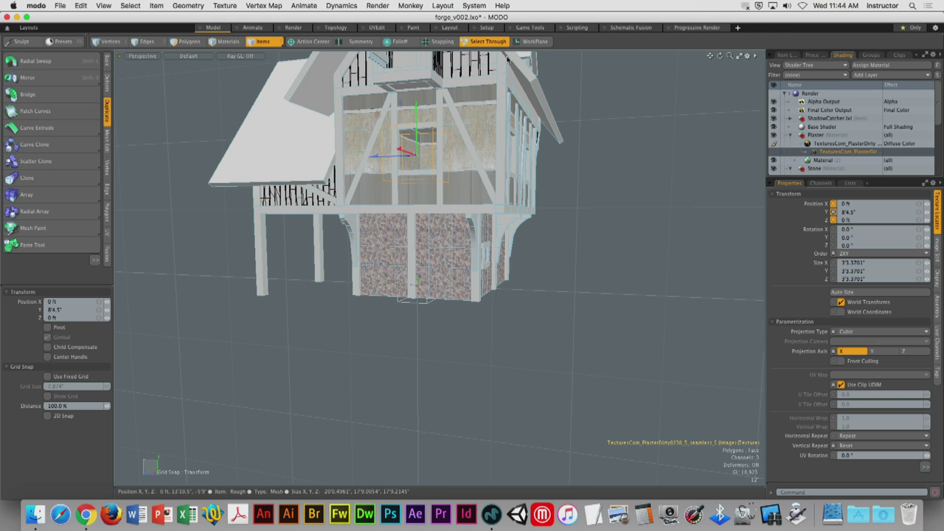
Scale the plaster texture locator uniformly to about 6'0.64" and lower it to a Y position of about 8'0.5"
{"action": "left_click_drag", "start_coordinate": [398, 101], "coordinate": [489, 224], "text": "ctrl+alt"}
{"action": "key", "text": "r"}
{"action": "left_click_drag", "start_coordinate": [411, 175], "coordinate": [457, 201], "text": "ctrl+alt"}
{"action": "left_click_drag", "start_coordinate": [372, 181], "coordinate": [435, 181]}
{"action": "key", "text": "w"}
{"action": "left_click_drag", "start_coordinate": [372, 175], "coordinate": [372, 193]}
Enlarge the plaster texture locator to about 6'5.36" and lower it to a Y position of about 7'11"
{"action": "key", "text": "e"}
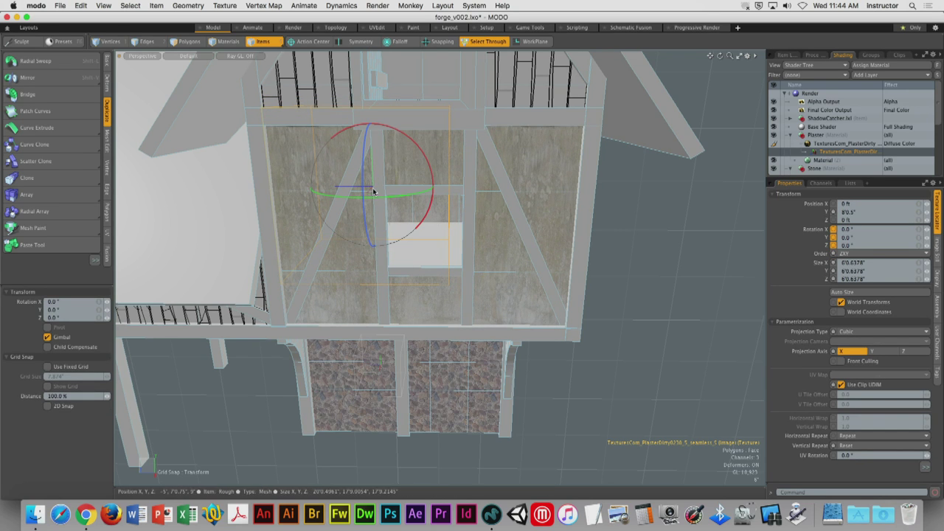
{"action": "key", "text": "r"}
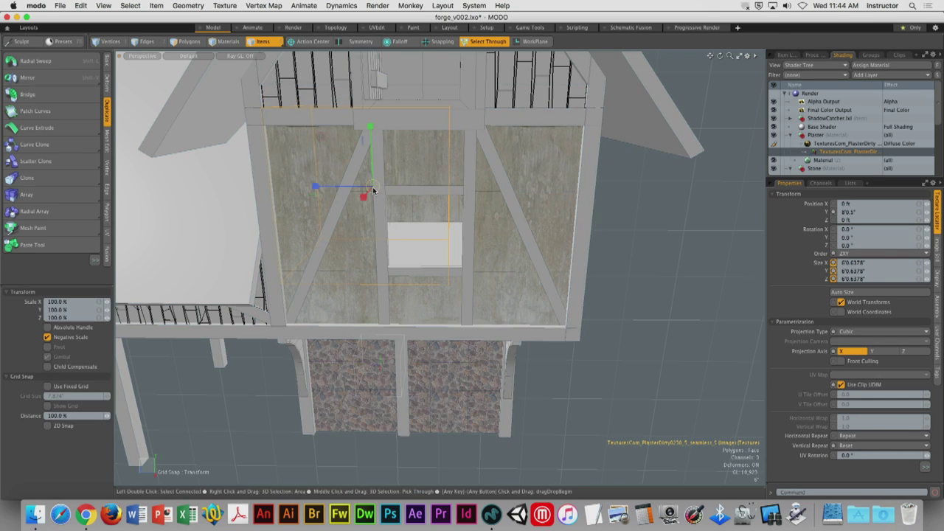
{"action": "left_click_drag", "start_coordinate": [377, 189], "coordinate": [377, 189]}
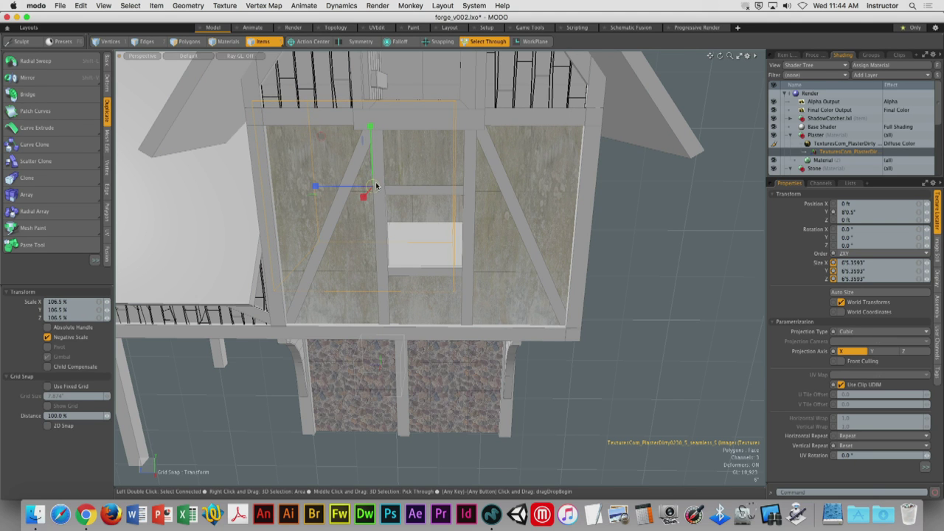
{"action": "key", "text": "w"}
{"action": "left_click_drag", "start_coordinate": [370, 151], "coordinate": [370, 161]}
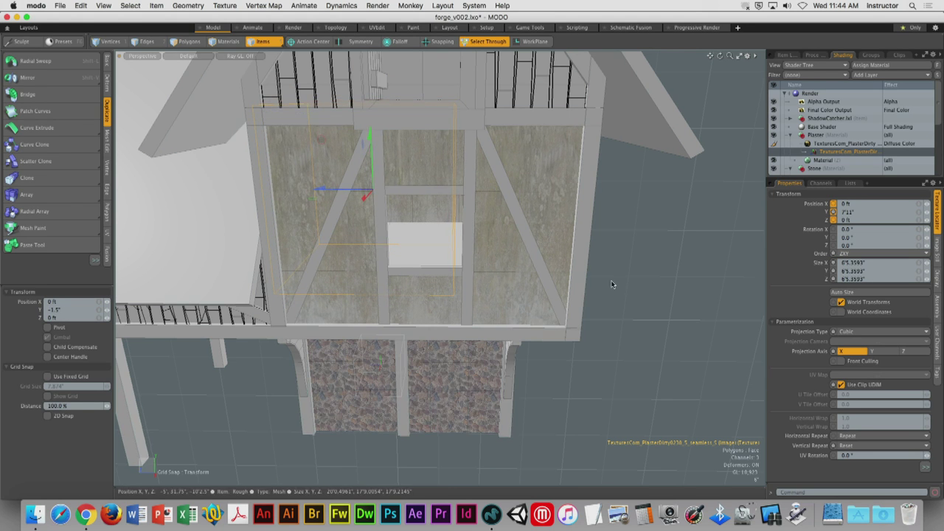
Examine how the rescaled plaster texture covers the upper walls of the building from several angles
{"action": "left_click_drag", "start_coordinate": [612, 284], "coordinate": [413, 243], "text": "alt"}
{"action": "key", "text": "e"}
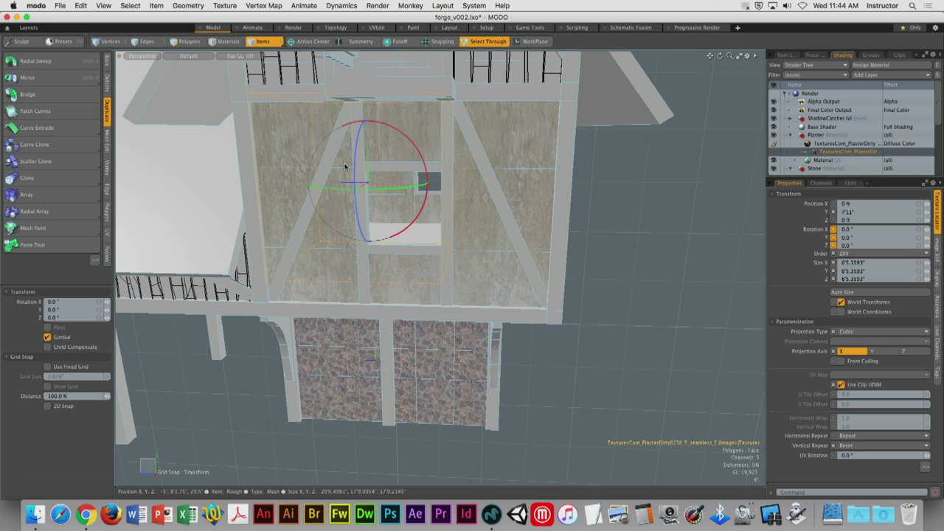
{"action": "left_click_drag", "start_coordinate": [344, 166], "coordinate": [325, 153], "text": "alt"}
{"action": "left_click_drag", "start_coordinate": [415, 169], "coordinate": [413, 223]}
{"action": "key", "text": "w"}
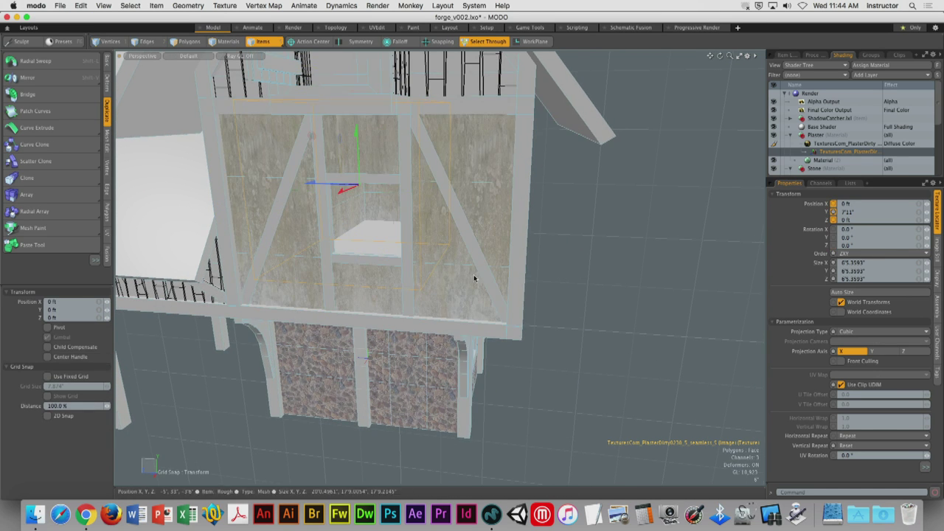
{"action": "left_click", "coordinate": [580, 270]}
{"action": "left_click_drag", "start_coordinate": [580, 270], "coordinate": [570, 213], "text": "alt"}
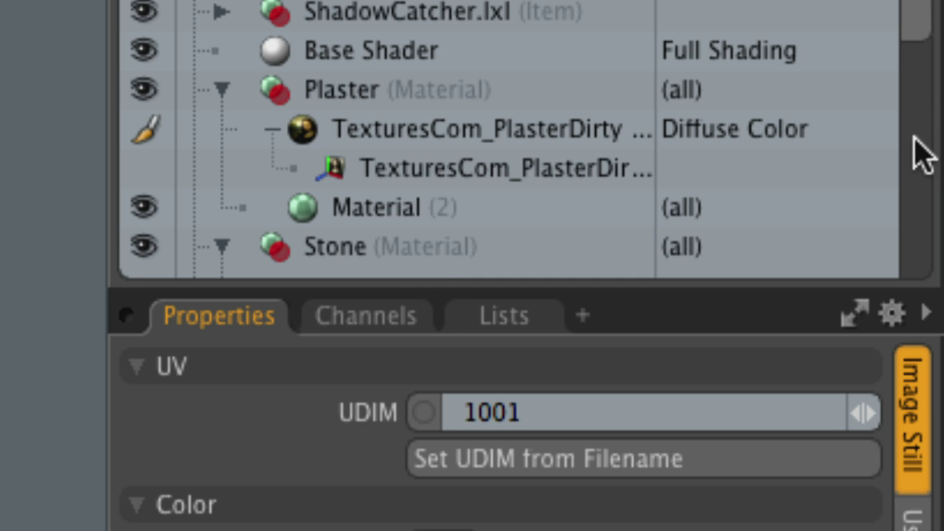
Reselect the plaster image layer in the Shader Tree, collapse and re-expand it, and select its texture locator
{"action": "left_click", "coordinate": [410, 132]}
{"action": "left_click", "coordinate": [272, 129]}
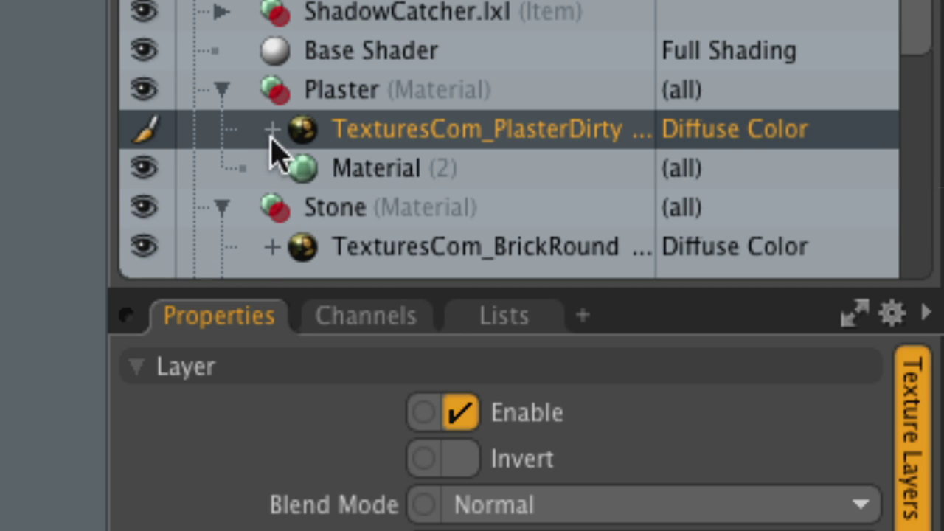
{"action": "left_click", "coordinate": [272, 133]}
{"action": "left_click", "coordinate": [392, 168]}
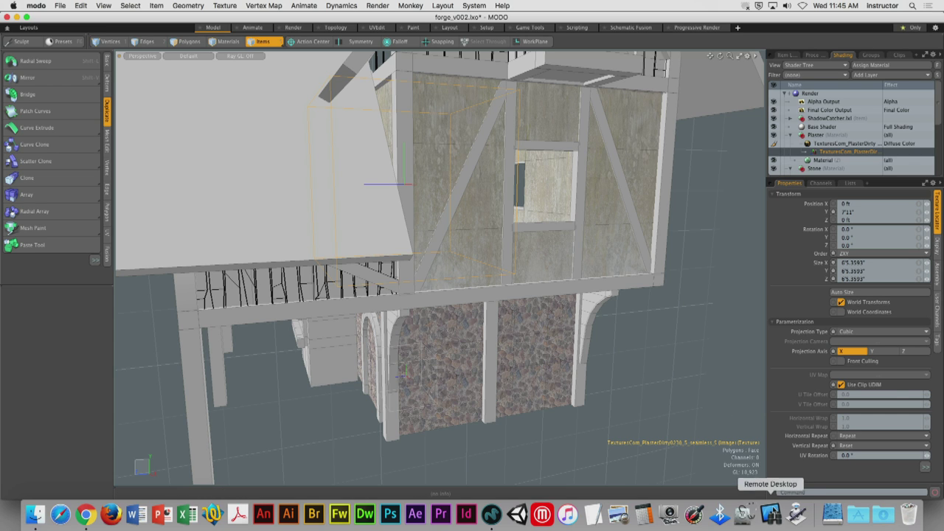
Switch to Remote Desktop to look at the birdhouse scene on a student computer, close that view, and return to the forge scene
{"action": "left_click", "coordinate": [770, 514]}
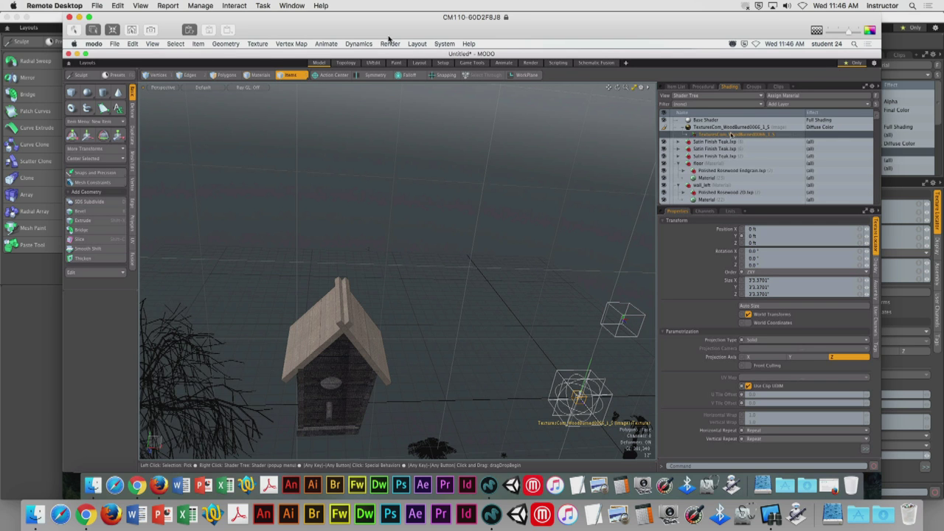
{"action": "left_click_drag", "start_coordinate": [341, 399], "coordinate": [448, 405], "text": "alt"}
{"action": "scroll", "coordinate": [449, 406], "scroll_direction": "down", "scroll_amount": 3}
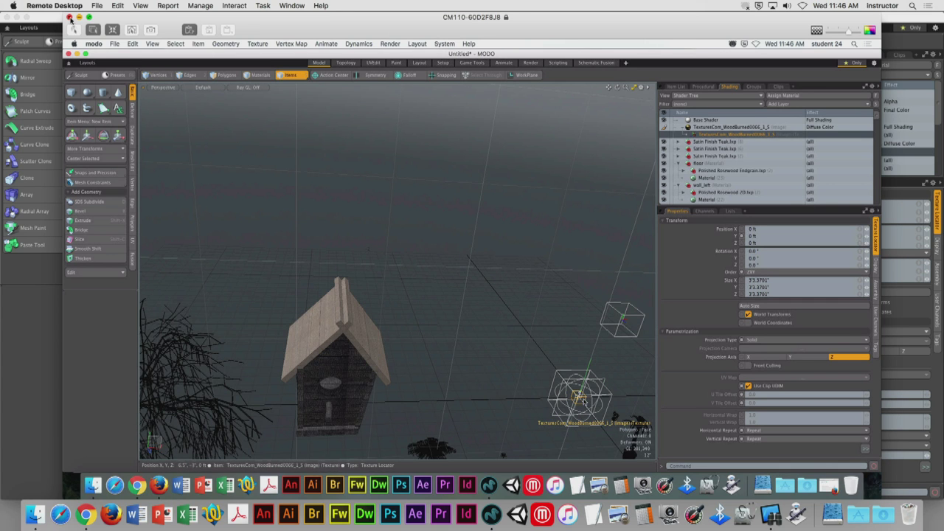
{"action": "left_click", "coordinate": [70, 16]}
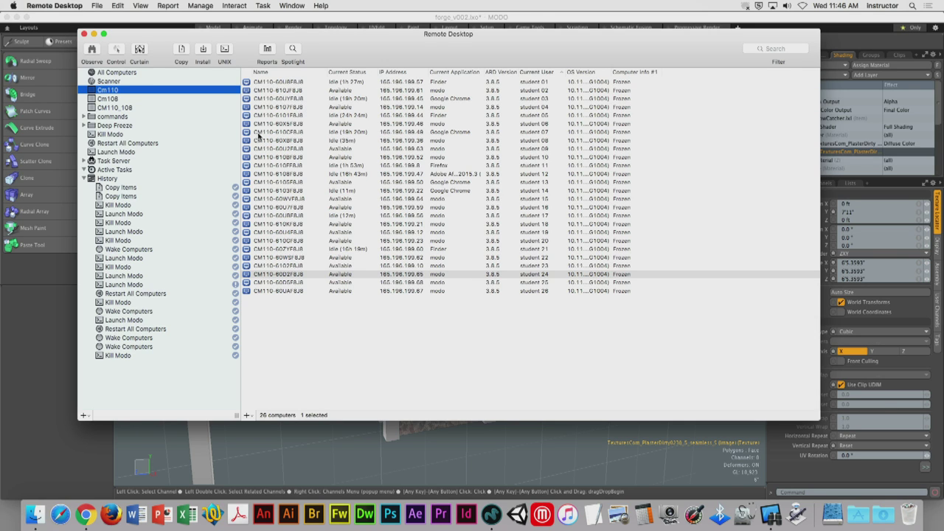
{"action": "left_click", "coordinate": [413, 22]}
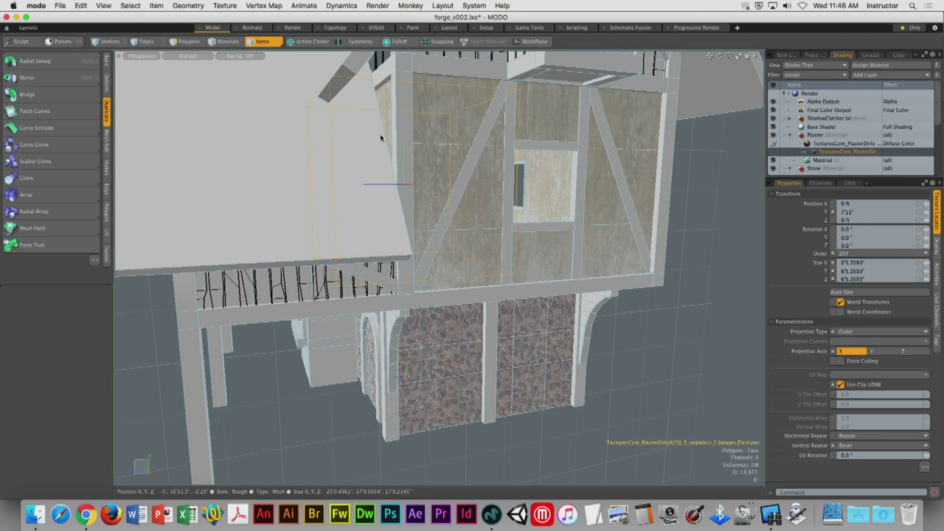
Deselect the plaster texture locator and review the textured front of the whole forge building
{"action": "scroll", "coordinate": [442, 265], "scroll_direction": "down", "scroll_amount": 5}
{"action": "left_click_drag", "start_coordinate": [398, 275], "coordinate": [464, 274], "text": "alt"}
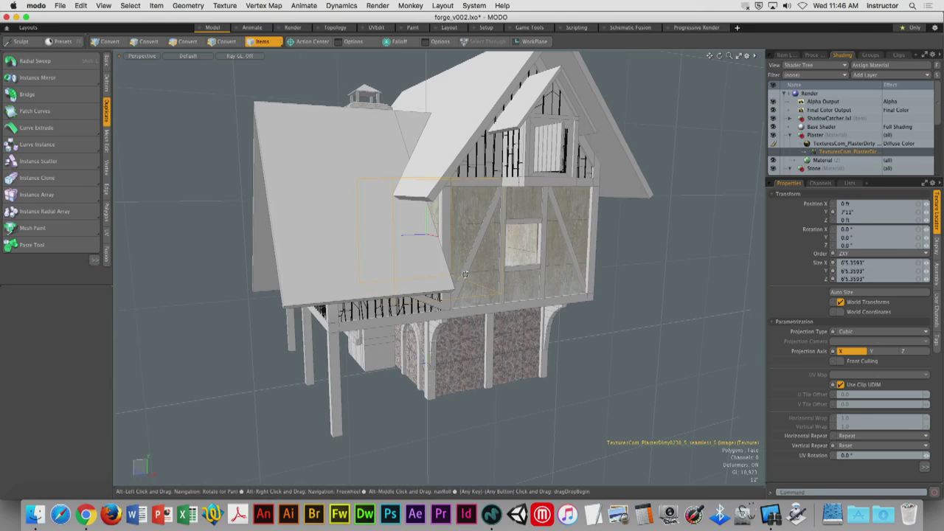
{"action": "left_click", "coordinate": [630, 252]}
{"action": "left_click_drag", "start_coordinate": [631, 252], "coordinate": [532, 208], "text": "alt"}
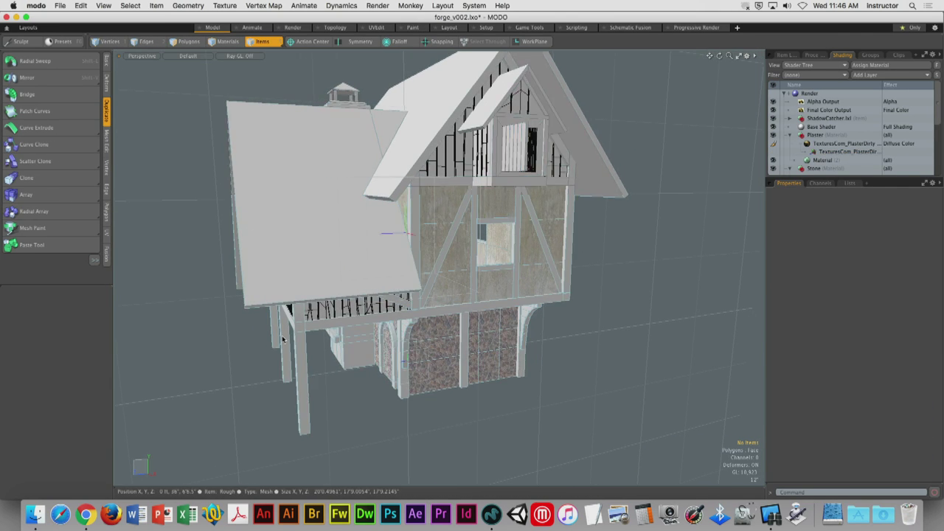
Switch to the Textures.com page in Google Chrome and browse to the Rough subcategory of the Wood textures
{"action": "left_click", "coordinate": [35, 514]}
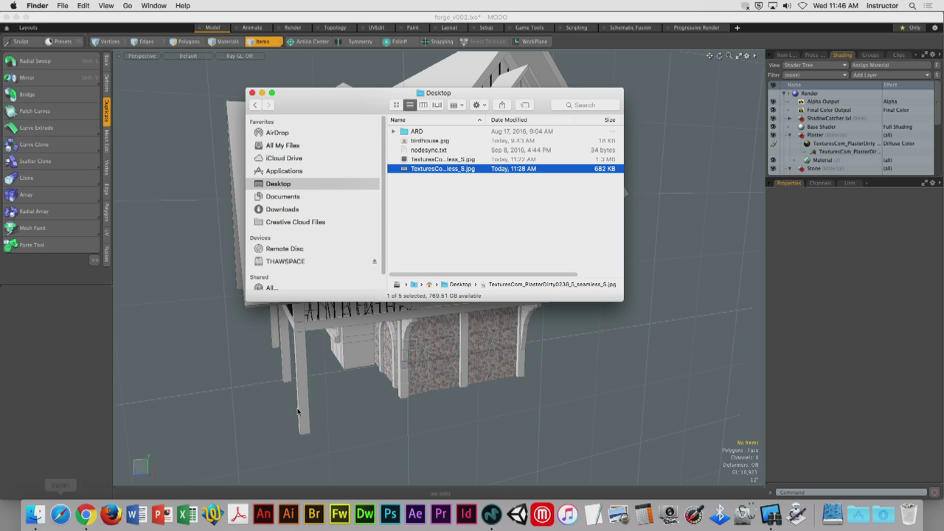
{"action": "key", "text": "super+Tab"}
{"action": "key", "text": "super+Tab"}
{"action": "key", "text": "super+Tab"}
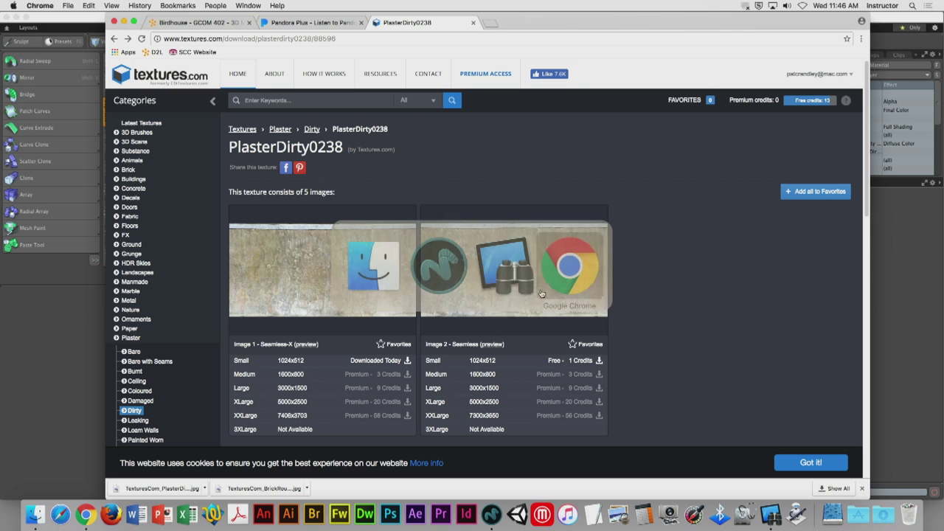
{"action": "scroll", "coordinate": [777, 248], "scroll_direction": "down", "scroll_amount": 5}
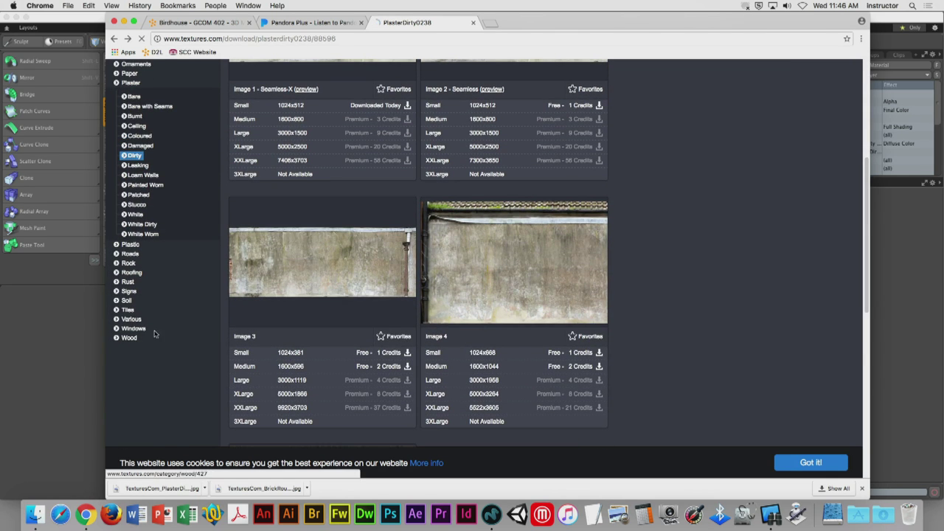
{"action": "left_click", "coordinate": [129, 337]}
{"action": "left_click_drag", "start_coordinate": [867, 154], "coordinate": [867, 189]}
{"action": "scroll", "coordinate": [698, 265], "scroll_direction": "down", "scroll_amount": 5}
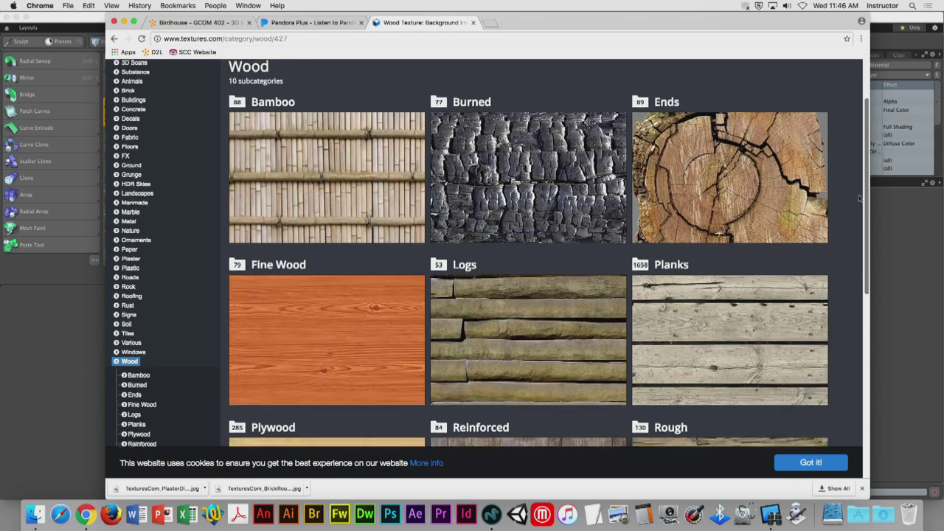
{"action": "left_click", "coordinate": [698, 266]}
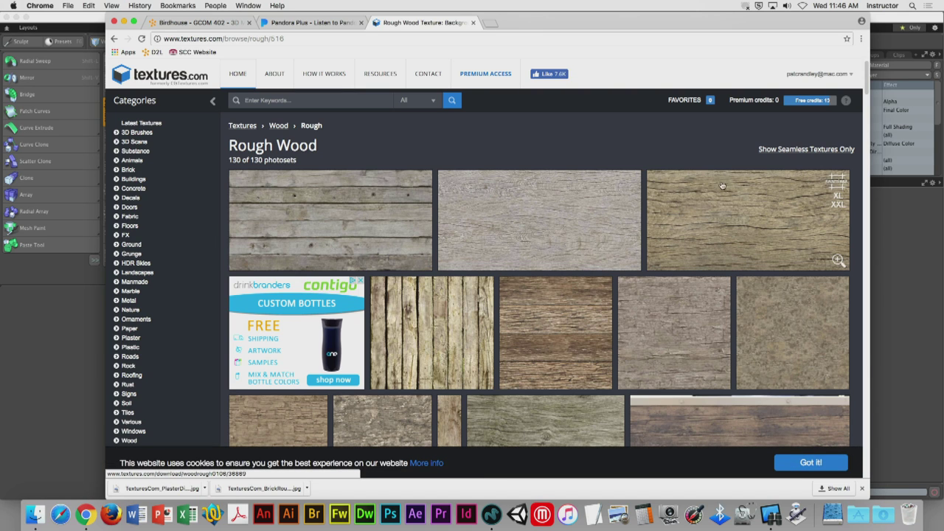
Download the small 1024x512 seamless WoodRough0106 image, hide Google Chrome and select the new file in Finder's Desktop folder
{"action": "left_click", "coordinate": [709, 222]}
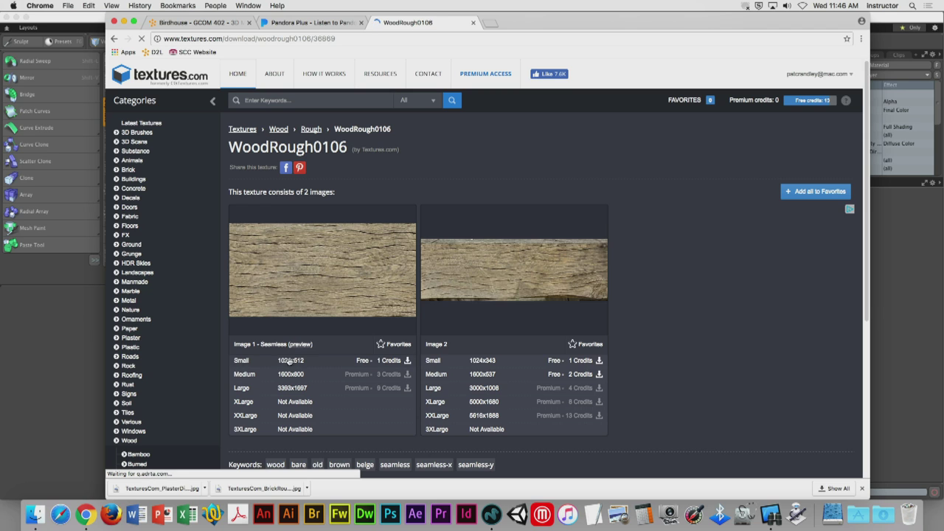
{"action": "left_click", "coordinate": [290, 361]}
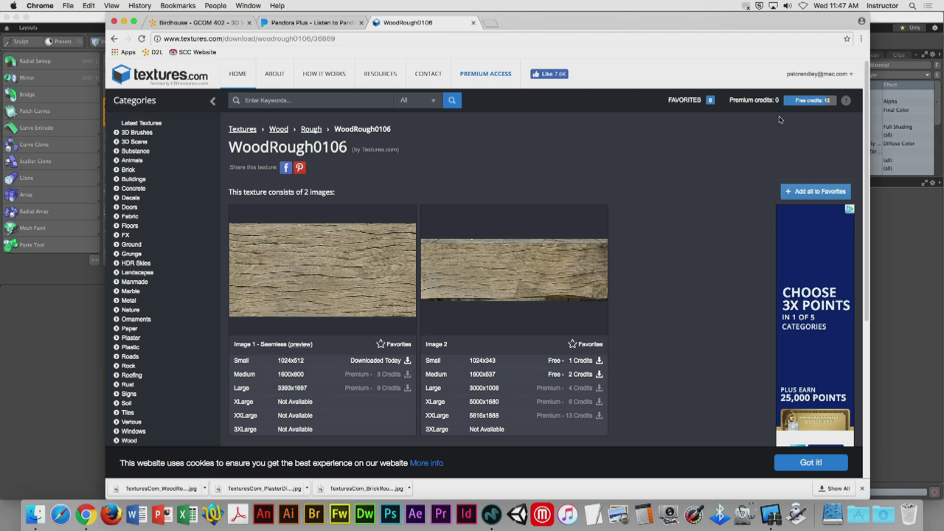
{"action": "left_click", "coordinate": [51, 6]}
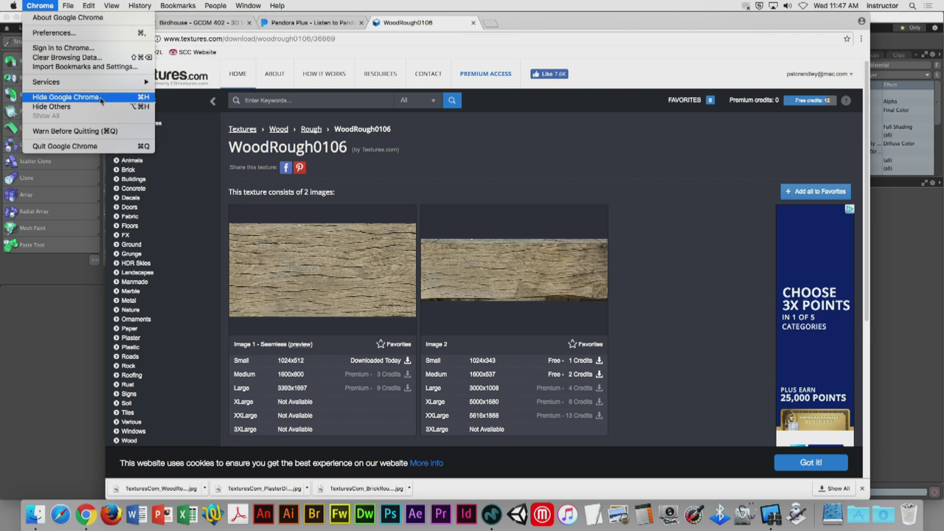
{"action": "left_click", "coordinate": [101, 97]}
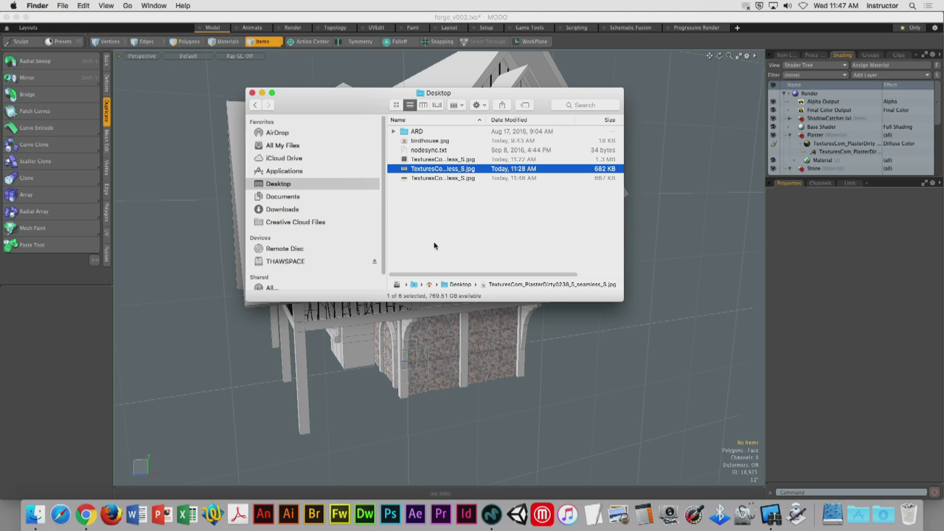
{"action": "left_click", "coordinate": [468, 179]}
Return to MODO and hide the High Res mesh in the item list, keeping the Rough mesh visible
{"action": "mouse_move", "coordinate": [657, 255]}
{"action": "left_mouse_down", "text": "alt"}
{"action": "mouse_move", "coordinate": [642, 262]}
{"action": "mouse_move", "coordinate": [668, 258]}
{"action": "left_mouse_up", "text": "alt"}
{"action": "scroll", "coordinate": [693, 258], "scroll_direction": "up", "scroll_amount": 3}
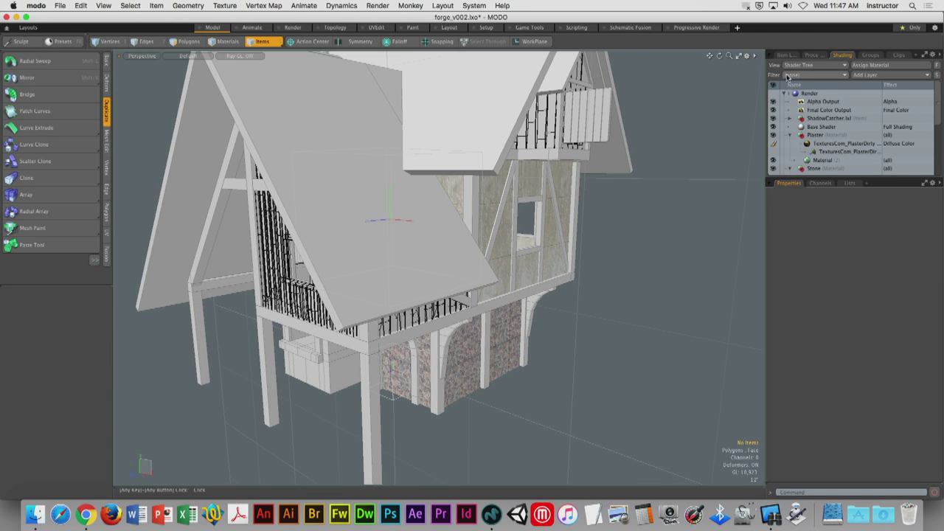
{"action": "left_click", "coordinate": [786, 55]}
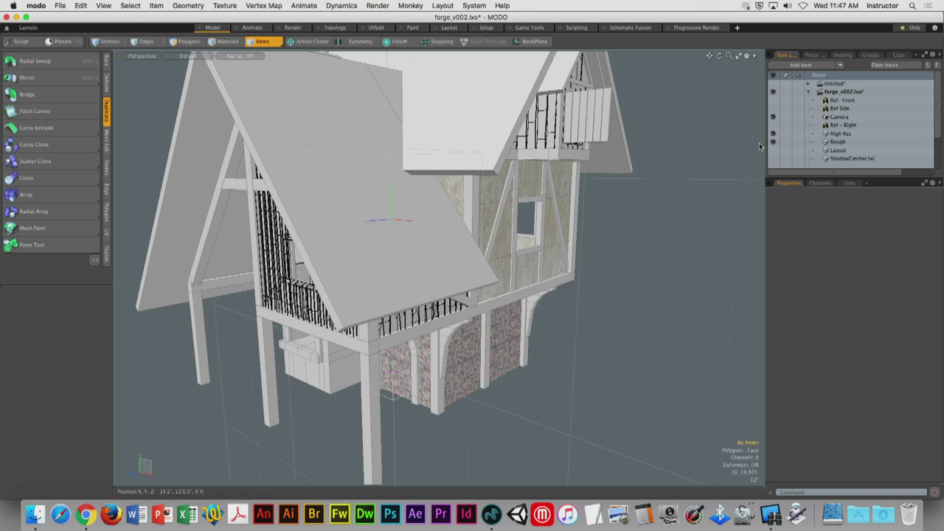
{"action": "left_click_drag", "start_coordinate": [560, 221], "coordinate": [536, 225], "text": "alt"}
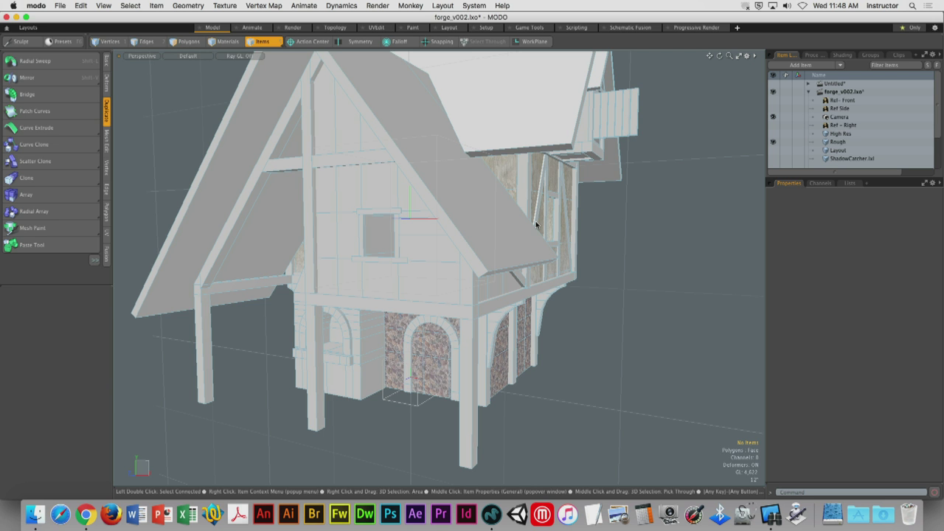
{"action": "left_click_drag", "start_coordinate": [446, 155], "coordinate": [480, 169], "text": "alt"}
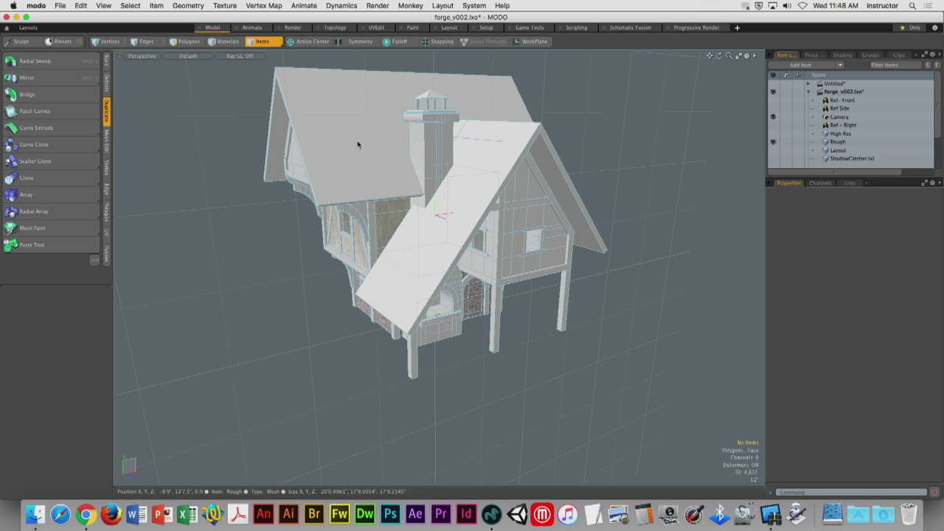
Select the connected polygons of the two main roofs and of the chimney with its forge hearth
{"action": "key", "text": "3"}
{"action": "mouse_move", "coordinate": [442, 170]}
{"action": "left_mouse_down", "text": "alt"}
{"action": "mouse_move", "coordinate": [469, 179]}
{"action": "mouse_move", "coordinate": [424, 159]}
{"action": "mouse_move", "coordinate": [375, 155]}
{"action": "mouse_move", "coordinate": [386, 129]}
{"action": "mouse_move", "coordinate": [375, 84]}
{"action": "mouse_move", "coordinate": [442, 118]}
{"action": "mouse_move", "coordinate": [447, 107]}
{"action": "mouse_move", "coordinate": [424, 77]}
{"action": "mouse_move", "coordinate": [456, 139]}
{"action": "mouse_move", "coordinate": [435, 163]}
{"action": "left_mouse_up", "text": "alt"}
{"action": "double_click", "coordinate": [469, 178]}
{"action": "scroll", "coordinate": [442, 118], "scroll_direction": "up", "scroll_amount": 6}
{"action": "scroll", "coordinate": [464, 130], "scroll_direction": "down", "scroll_amount": 5}
{"action": "scroll", "coordinate": [456, 139], "scroll_direction": "down", "scroll_amount": 3}
{"action": "scroll", "coordinate": [435, 163], "scroll_direction": "up", "scroll_amount": 6}
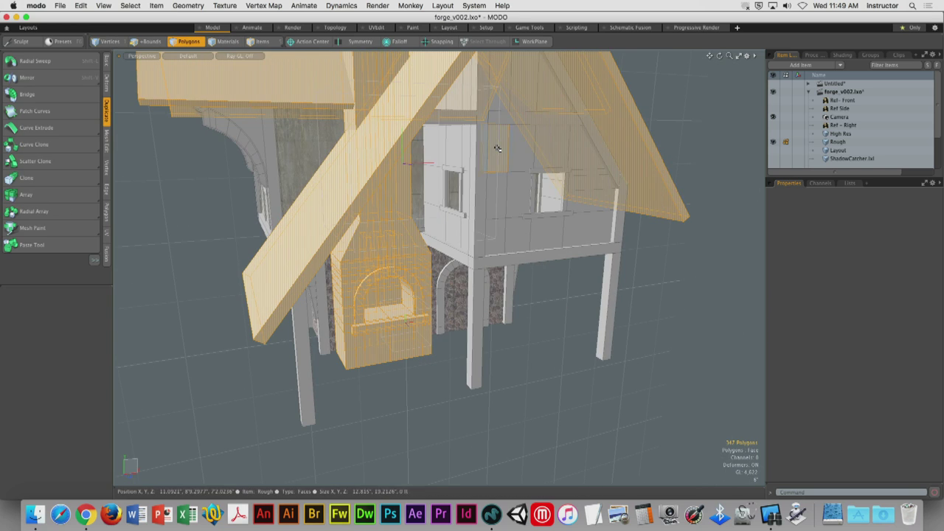
Add the plaster walls, stone walls and stone arch surfaces of the building to the polygon selection
{"action": "double_click", "coordinate": [422, 178], "text": "shift"}
{"action": "double_click", "coordinate": [417, 210], "text": "shift"}
{"action": "double_click", "coordinate": [450, 291], "text": "shift"}
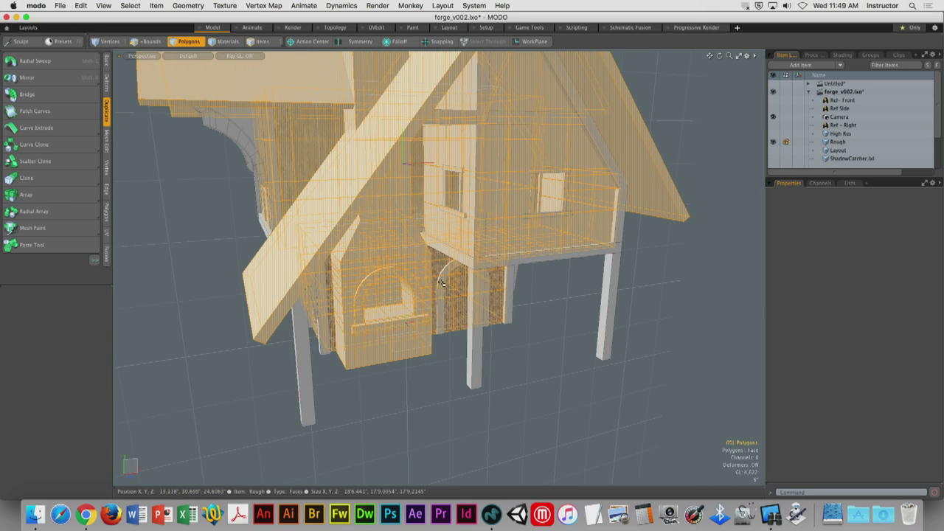
{"action": "left_click_drag", "start_coordinate": [450, 291], "coordinate": [472, 124], "text": "alt"}
{"action": "double_click", "coordinate": [552, 163], "text": "shift"}
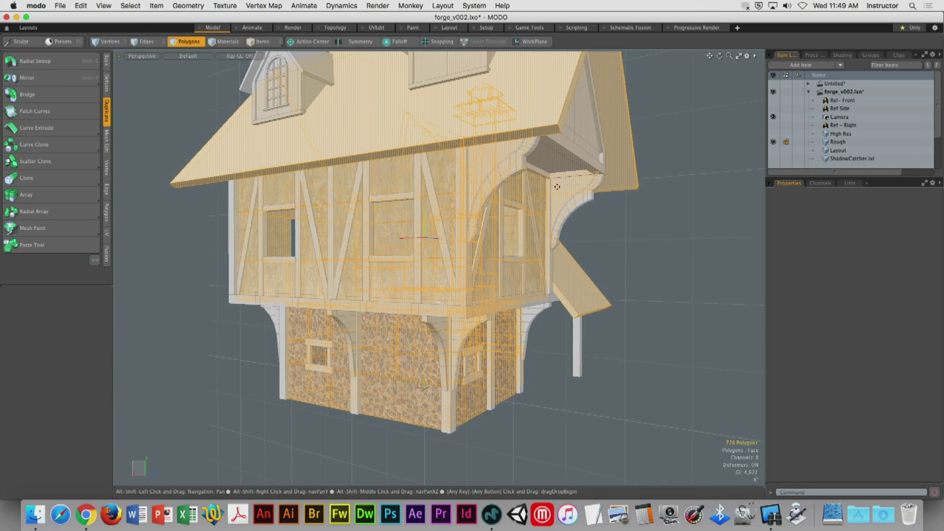
Add the dormer roofs, dormer walls and gable panels to the selection and hide all selected polygons
{"action": "left_click_drag", "start_coordinate": [550, 164], "coordinate": [308, 184], "text": "alt"}
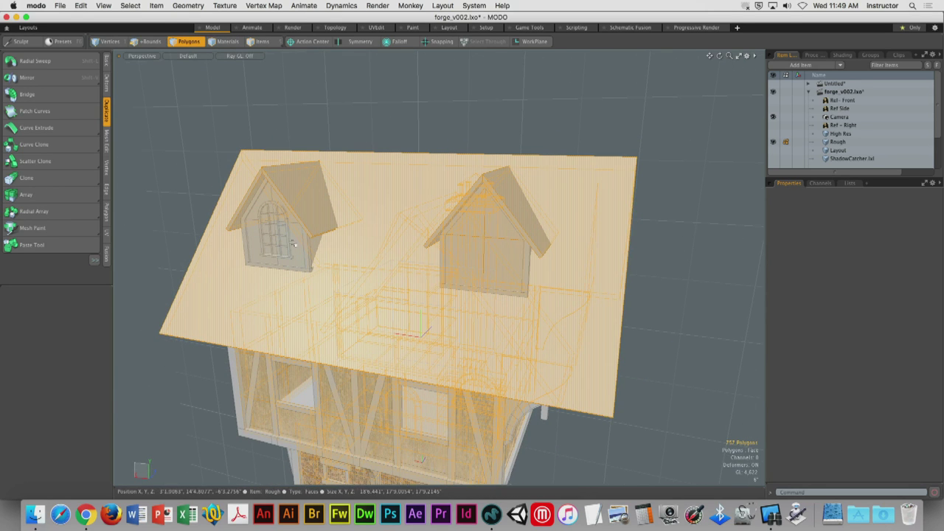
{"action": "left_click_drag", "start_coordinate": [318, 243], "coordinate": [366, 223], "text": "alt"}
{"action": "left_click_drag", "start_coordinate": [350, 276], "coordinate": [505, 160], "text": "alt"}
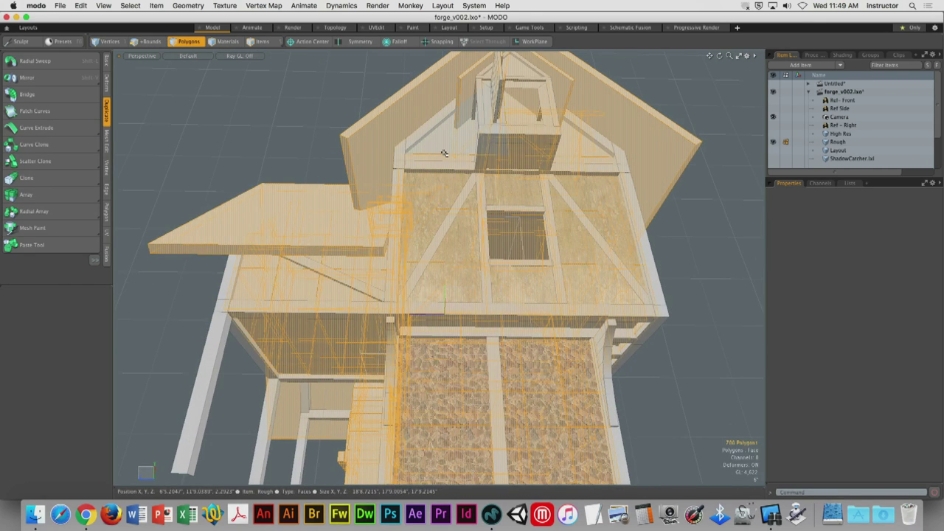
{"action": "left_click_drag", "start_coordinate": [444, 152], "coordinate": [396, 227], "text": "alt"}
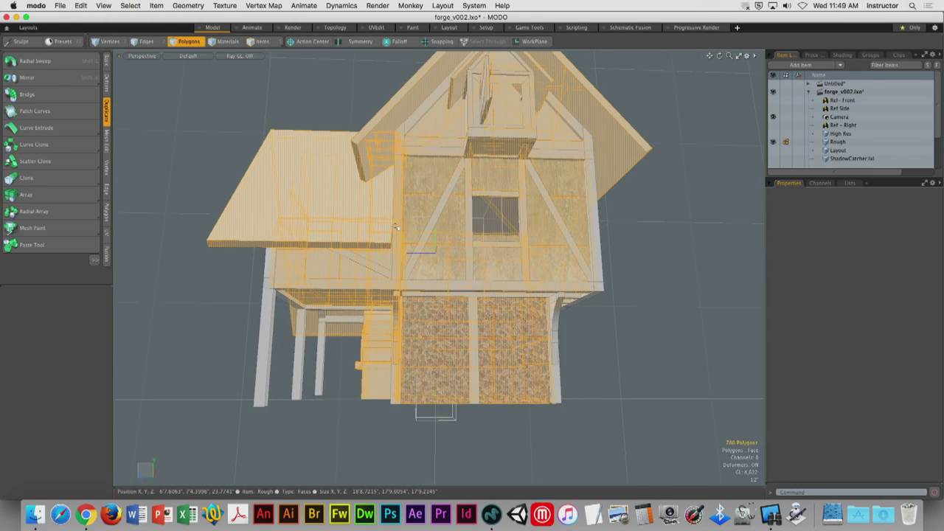
{"action": "key", "text": "h"}
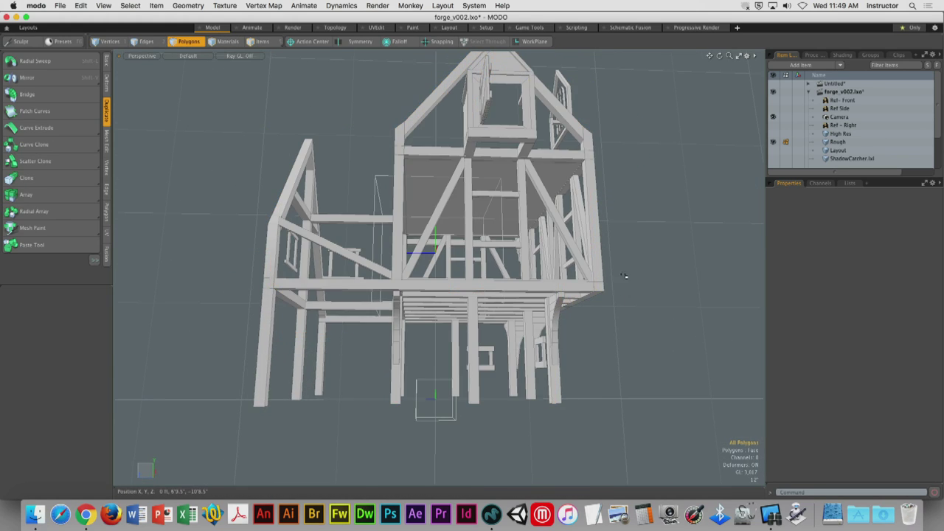
Select the leftover long panel along the upper side wall and the small triangular dormer panel, and hide them
{"action": "left_click_drag", "start_coordinate": [632, 242], "coordinate": [492, 225], "text": "alt"}
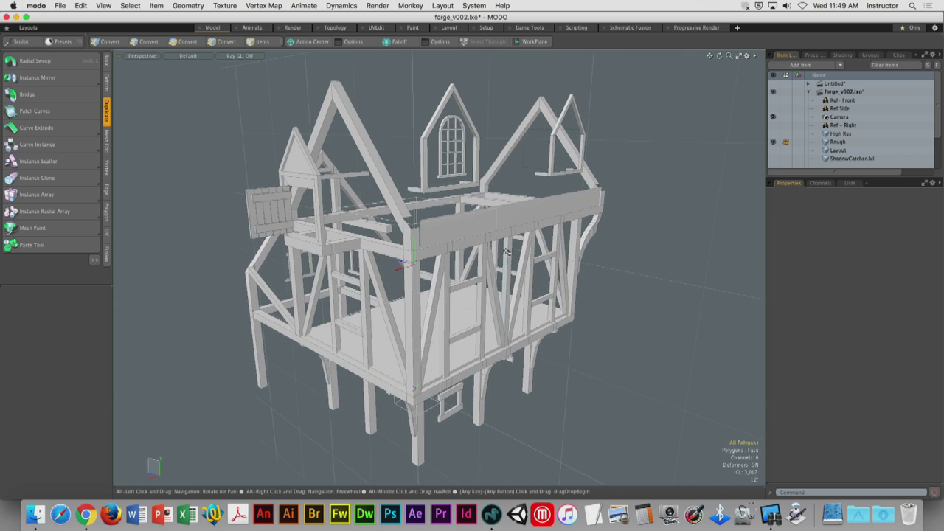
{"action": "key", "text": "3"}
{"action": "left_click", "coordinate": [491, 222]}
{"action": "left_click", "coordinate": [299, 167], "text": "shift"}
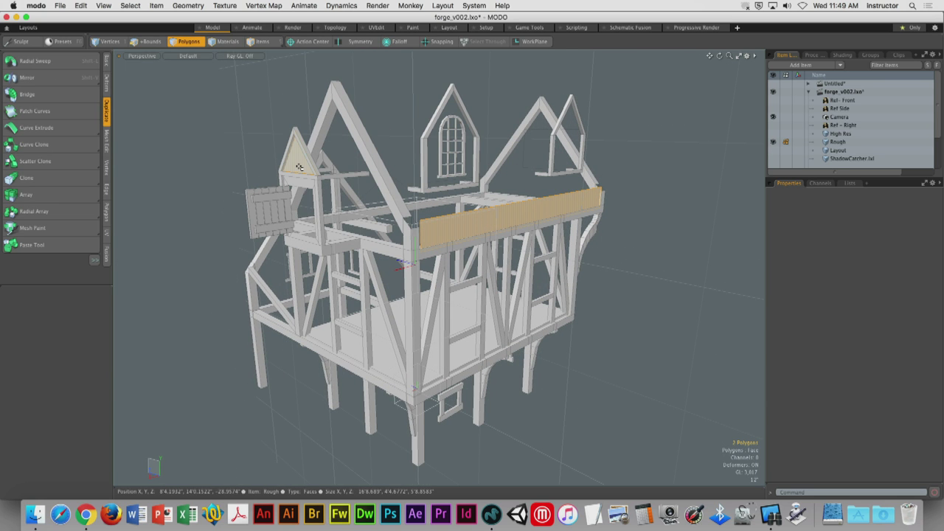
{"action": "key", "text": "h"}
Select the leftover floor and interior wall surfaces inside the timber frame and hide them
{"action": "left_click_drag", "start_coordinate": [599, 231], "coordinate": [400, 234], "text": "alt"}
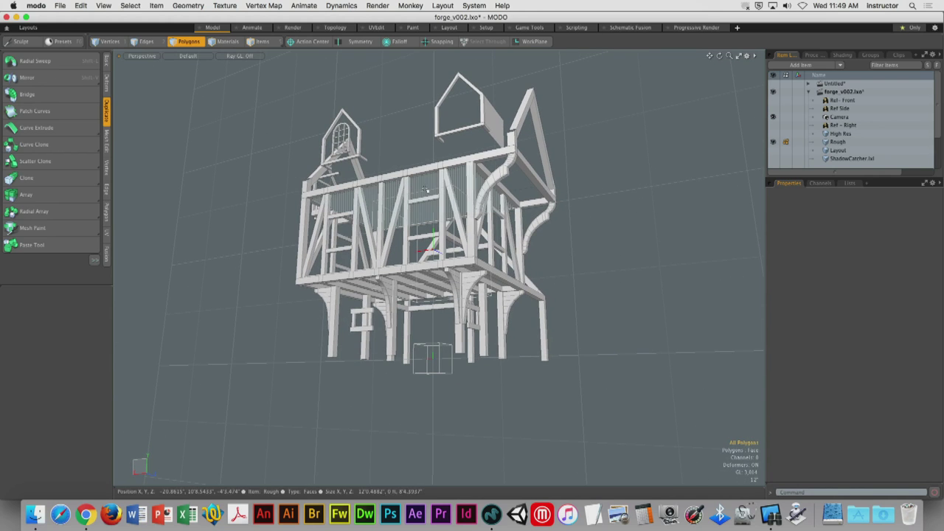
{"action": "left_click_drag", "start_coordinate": [642, 276], "coordinate": [363, 256], "text": "alt"}
{"action": "double_click", "coordinate": [438, 271]}
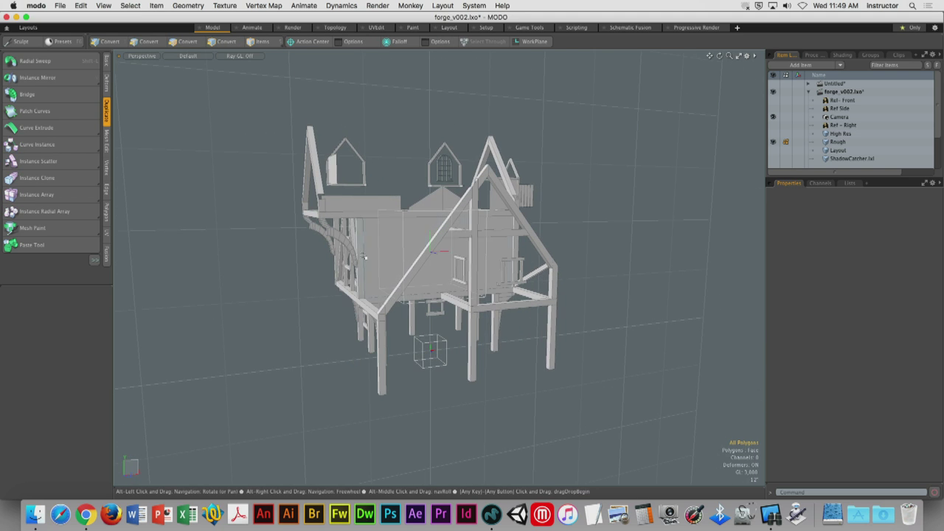
{"action": "double_click", "coordinate": [364, 256]}
{"action": "key", "text": "h"}
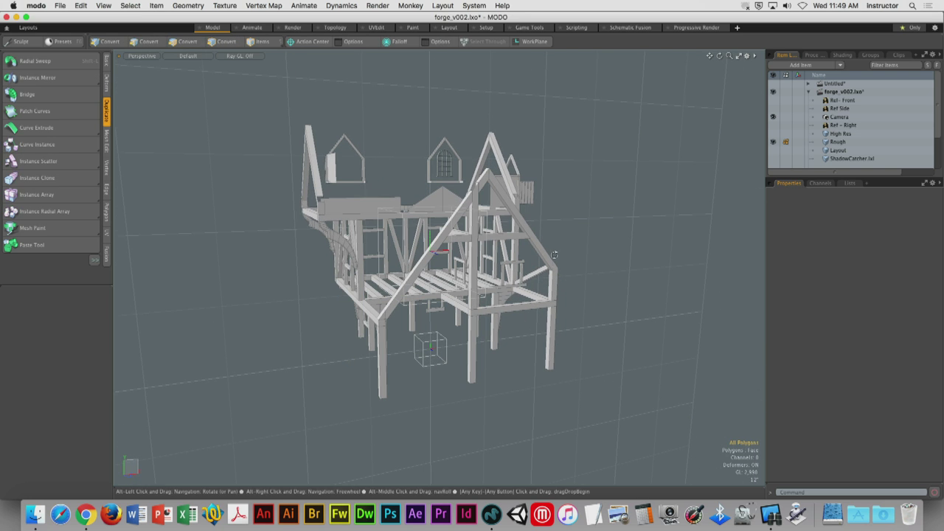
Hide the remaining upper wall, triangular gable and dormer panels so only the timber beams stay visible
{"action": "double_click", "coordinate": [361, 208]}
{"action": "double_click", "coordinate": [443, 205], "text": "shift"}
{"action": "left_click_drag", "start_coordinate": [442, 205], "coordinate": [508, 181], "text": "alt"}
{"action": "left_click", "coordinate": [424, 148]}
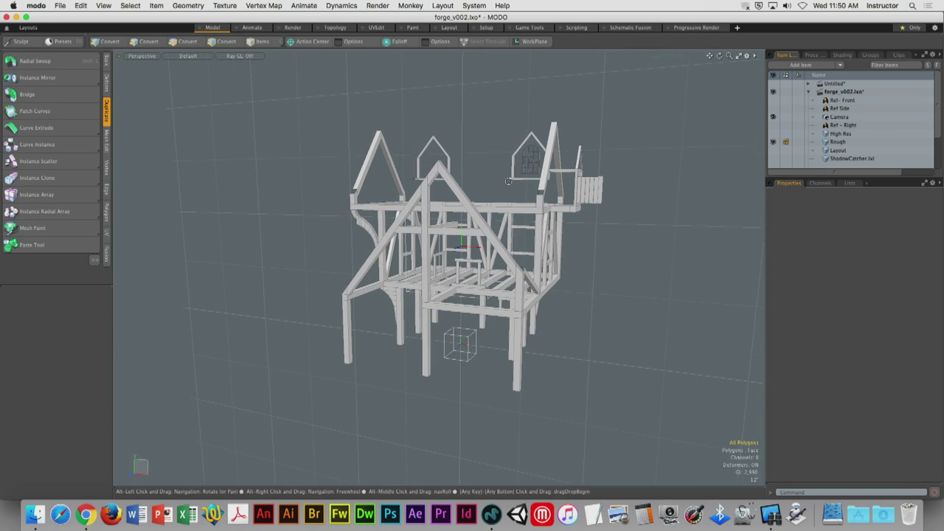
Select all visible beam polygons and assign them a new material named Wood Beams
{"action": "right_click_drag", "start_coordinate": [234, 70], "coordinate": [677, 441]}
{"action": "key", "text": "shift+a"}
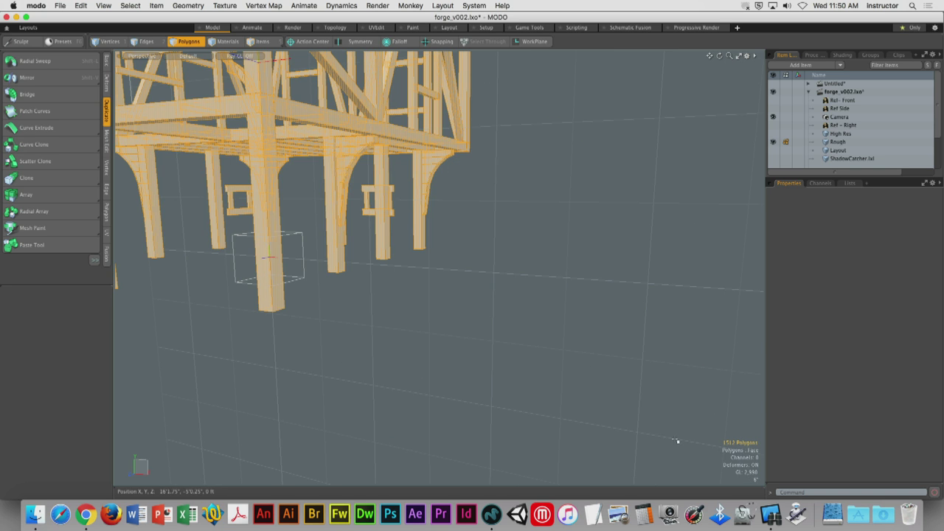
{"action": "key", "text": "m"}
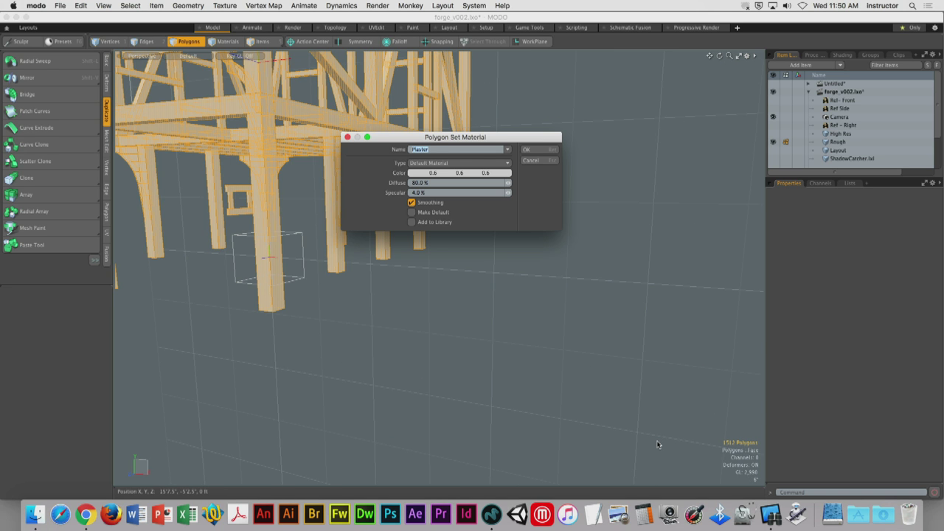
{"action": "type", "text": "Wood 8"}
{"action": "type", "text": "ams"}
{"action": "key", "text": "Return"}
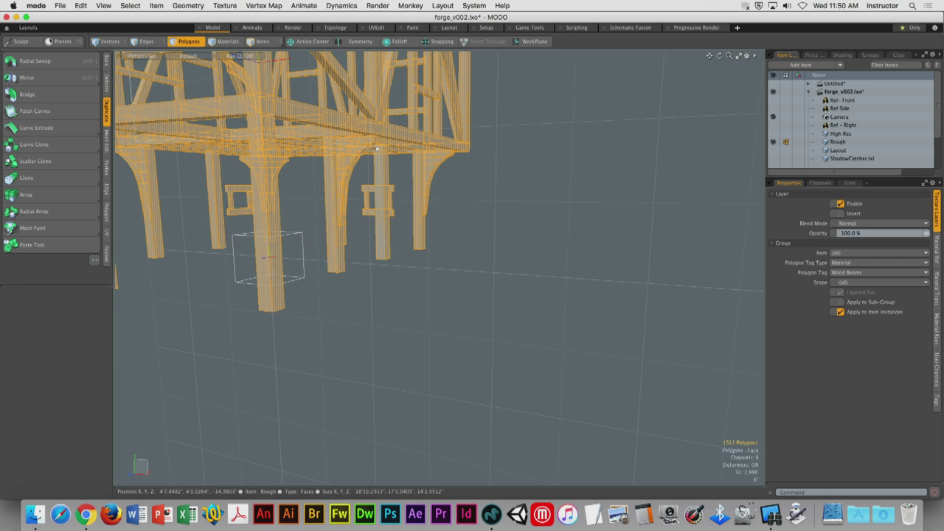
Deselect the beams, unhide all polygons of the building and show the Shader Tree
{"action": "left_click_drag", "start_coordinate": [659, 443], "coordinate": [586, 207], "text": "alt"}
{"action": "left_click", "coordinate": [586, 207]}
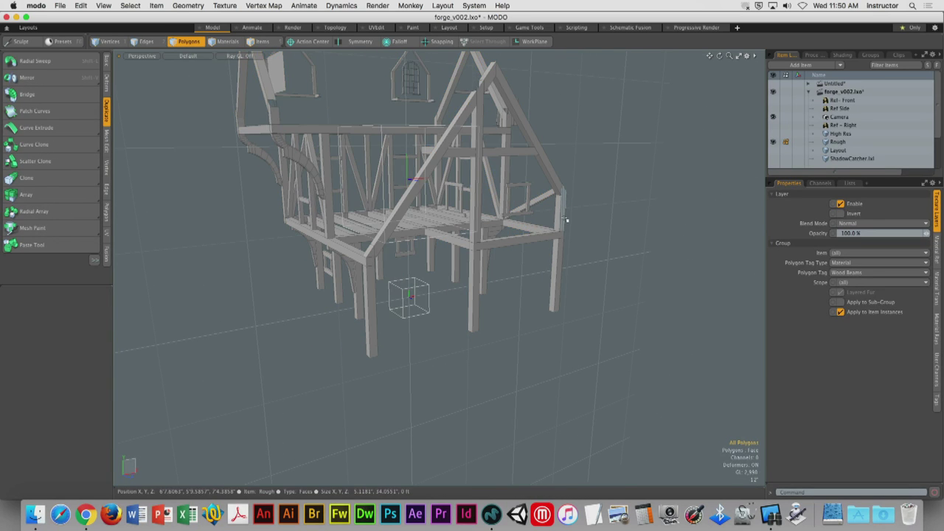
{"action": "key", "text": "u"}
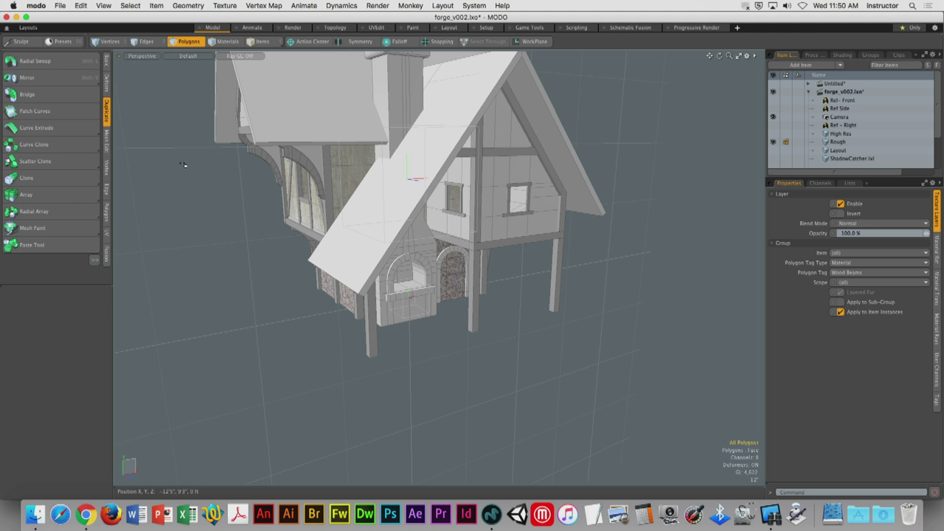
{"action": "key", "text": "alt"}
{"action": "left_click_drag", "start_coordinate": [534, 224], "coordinate": [490, 221], "text": "alt"}
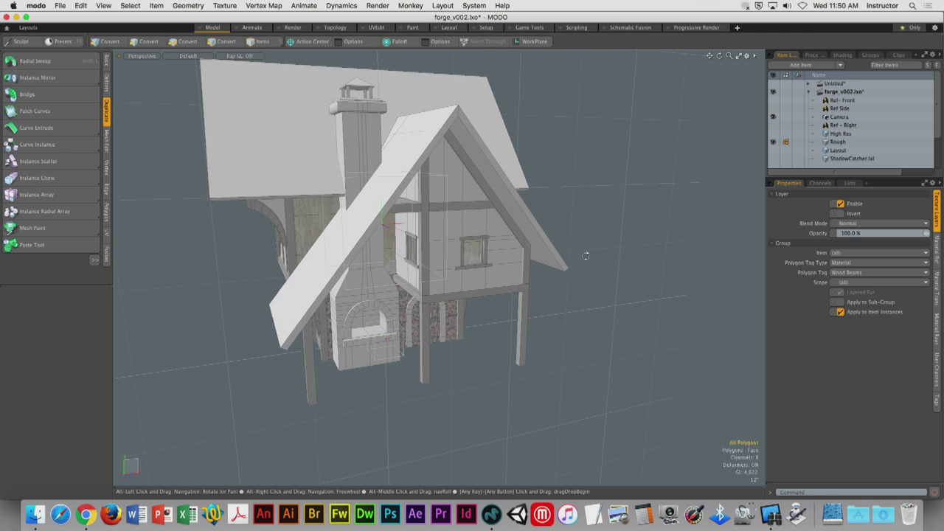
{"action": "left_click", "coordinate": [790, 143]}
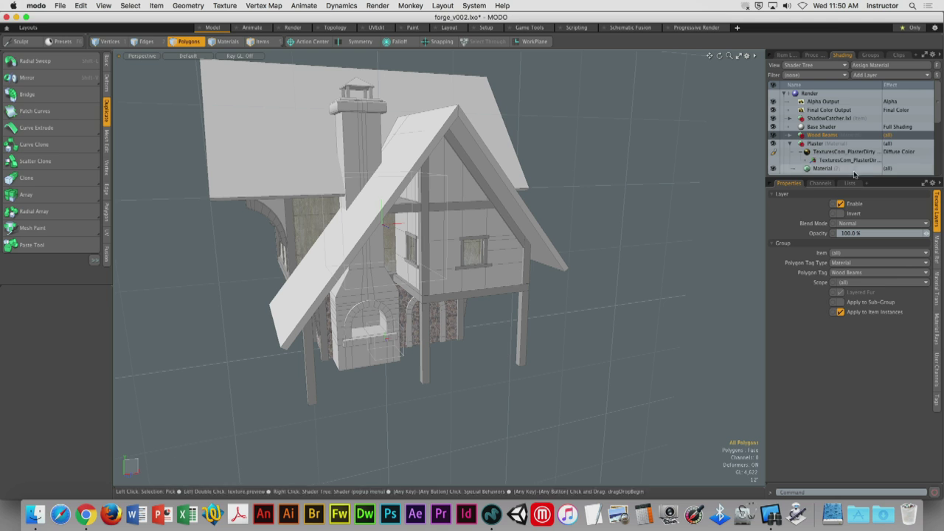
Collapse the Plaster and Stone material groups and enlarge the Shader Tree area to show more layers
{"action": "left_click", "coordinate": [790, 152]}
{"action": "left_click", "coordinate": [790, 151]}
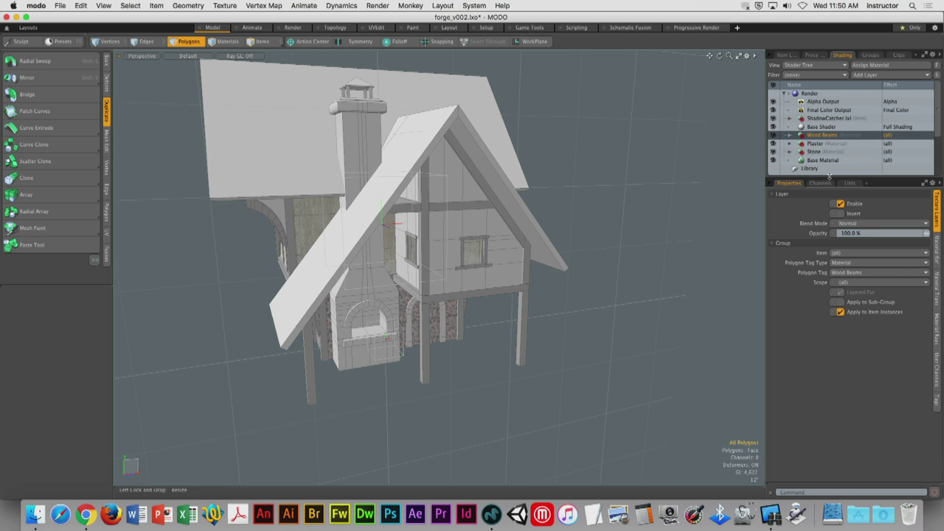
{"action": "left_click_drag", "start_coordinate": [848, 178], "coordinate": [848, 232]}
Switch to Finder, preview TexturesCom_WoodRough0106_1_seamless_S.jpg from the Desktop and add it as an image map to the Wood Beams material
{"action": "key", "text": "super+Tab"}
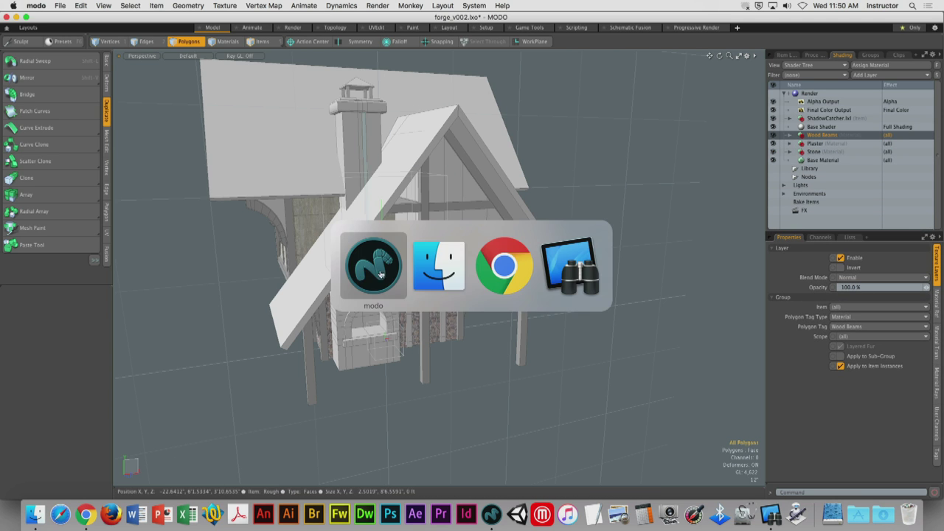
{"action": "key", "text": "space"}
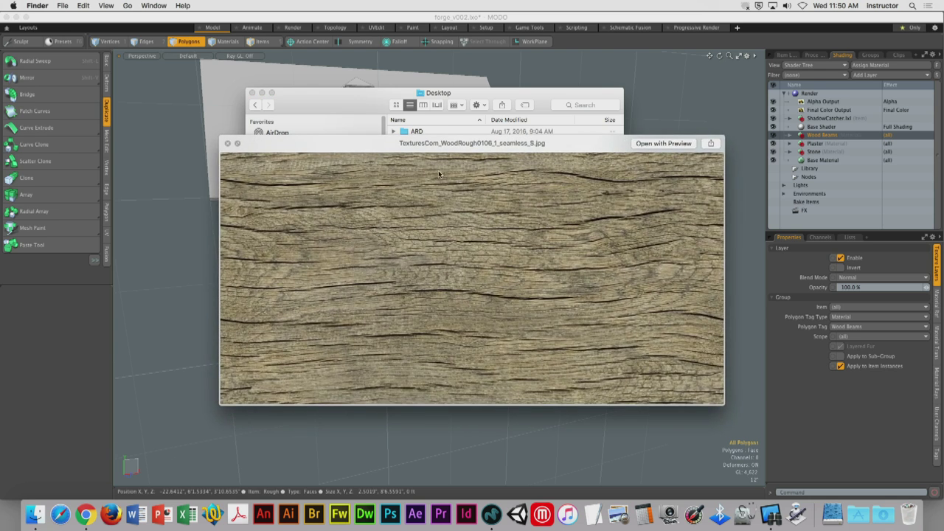
{"action": "key", "text": "space"}
{"action": "left_click_drag", "start_coordinate": [407, 180], "coordinate": [827, 138]}
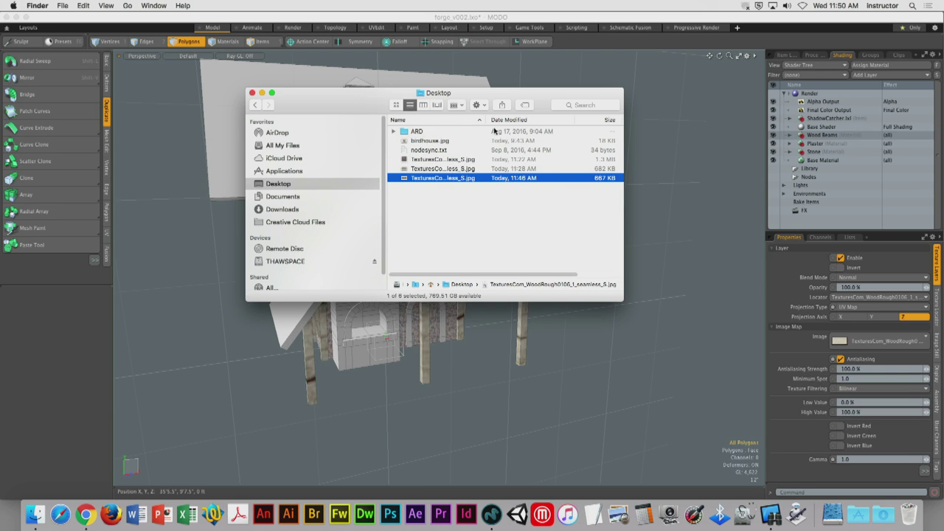
{"action": "left_click", "coordinate": [252, 92]}
Set the projection type of the Wood Beams image's texture locator to Solid
{"action": "left_click_drag", "start_coordinate": [396, 286], "coordinate": [480, 280], "text": "ctrl+alt"}
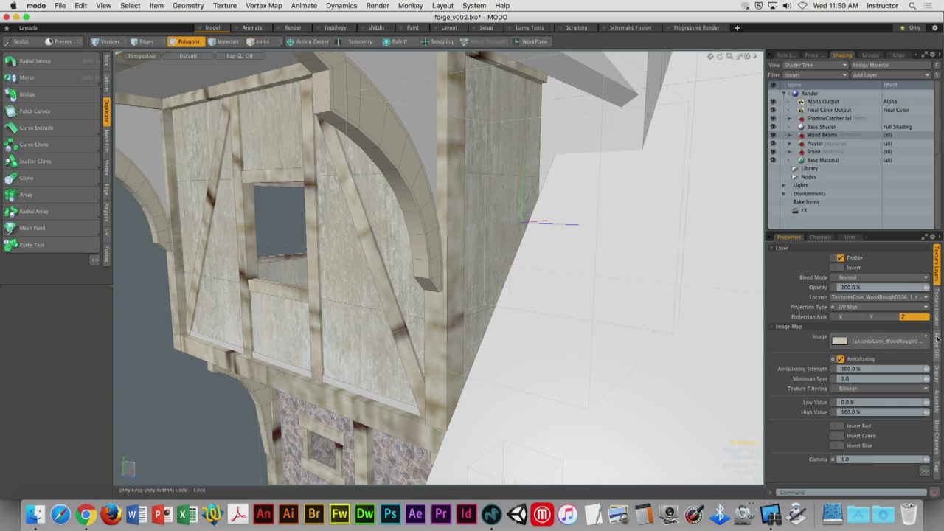
{"action": "left_click", "coordinate": [937, 308]}
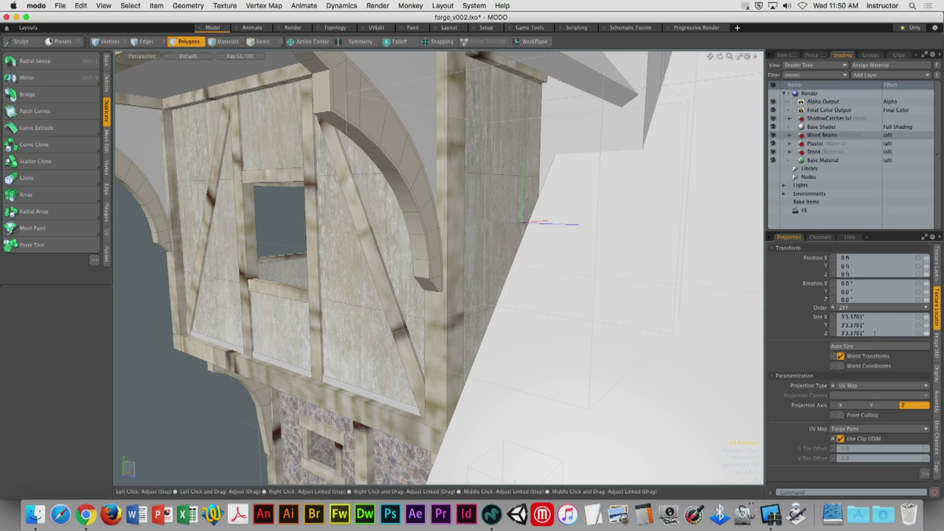
{"action": "left_click", "coordinate": [873, 385]}
{"action": "left_click", "coordinate": [854, 345]}
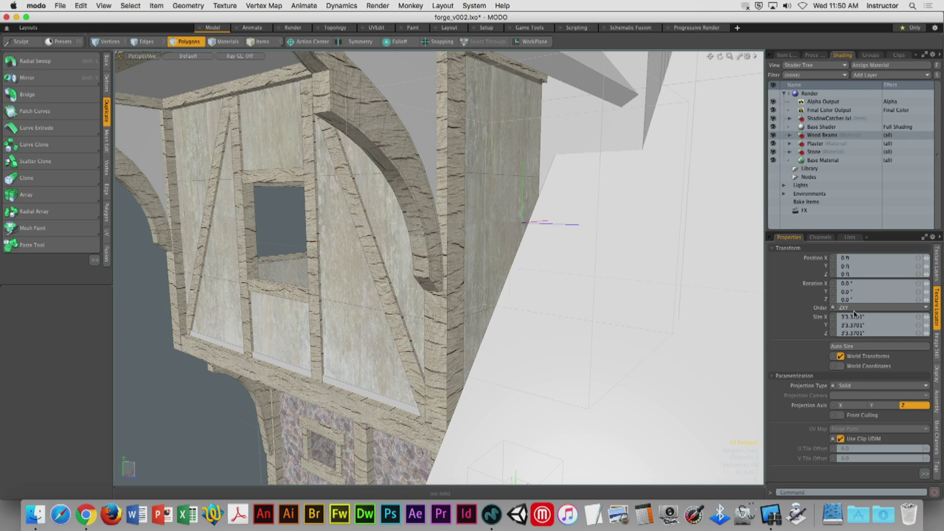
Select the vertical wood beams on the upper-storey wall and assign them a new material named Wood Beams Vertical
{"action": "left_click_drag", "start_coordinate": [442, 222], "coordinate": [410, 152], "text": "alt"}
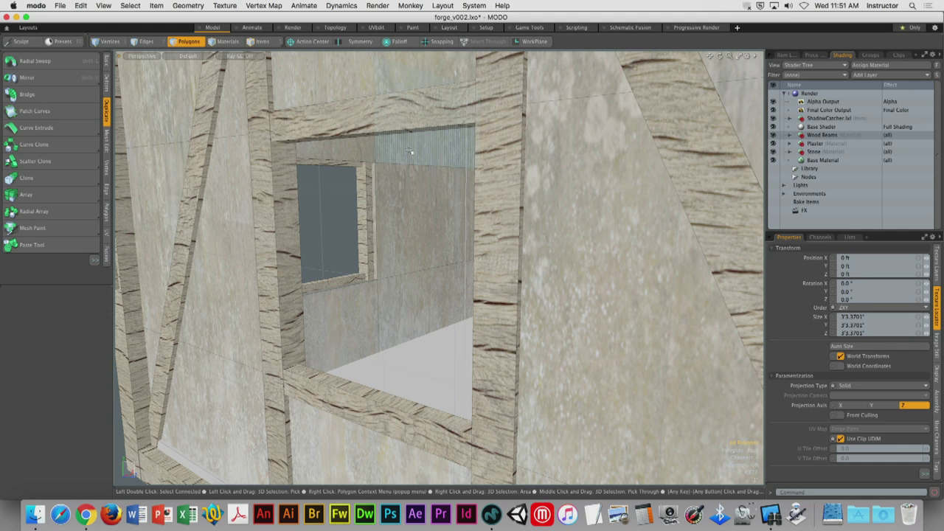
{"action": "left_click", "coordinate": [269, 193]}
{"action": "left_click", "coordinate": [519, 238]}
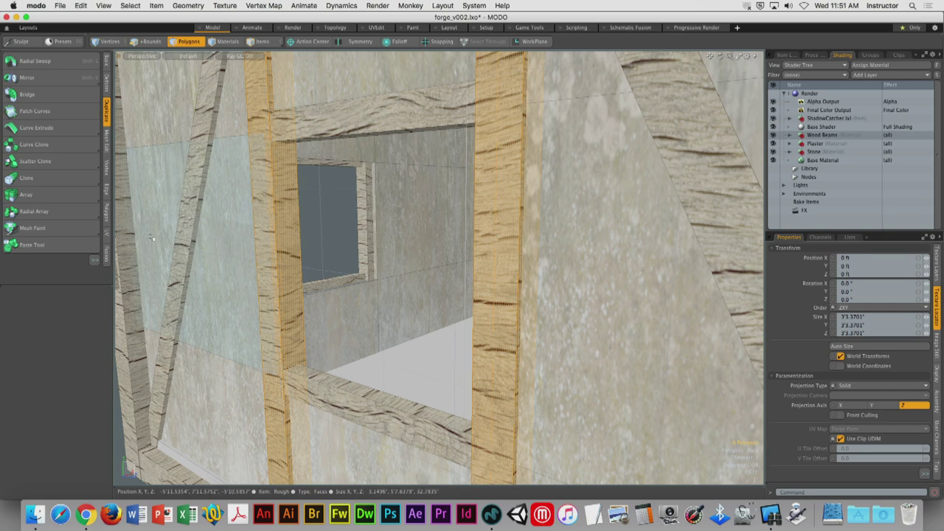
{"action": "left_click_drag", "start_coordinate": [383, 247], "coordinate": [574, 218], "text": "alt"}
{"action": "scroll", "coordinate": [369, 249], "scroll_direction": "down", "scroll_amount": 5}
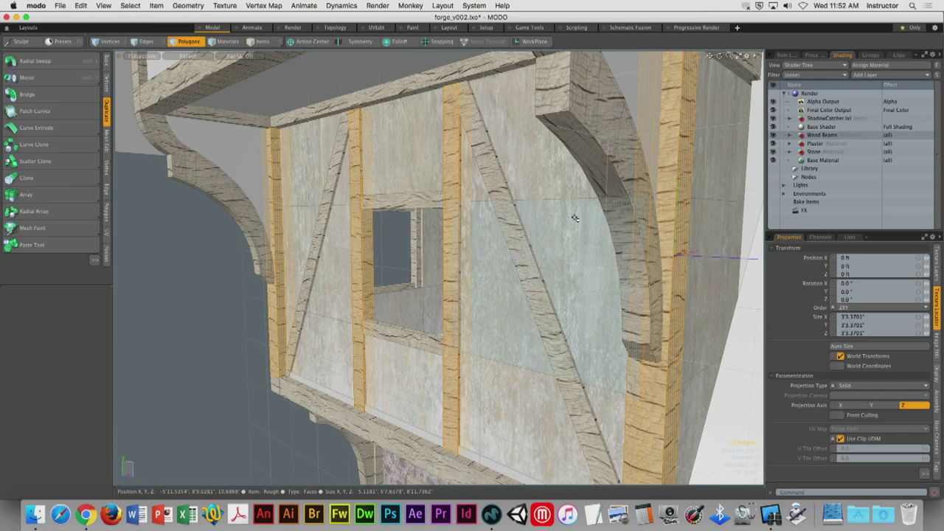
{"action": "key", "text": "m"}
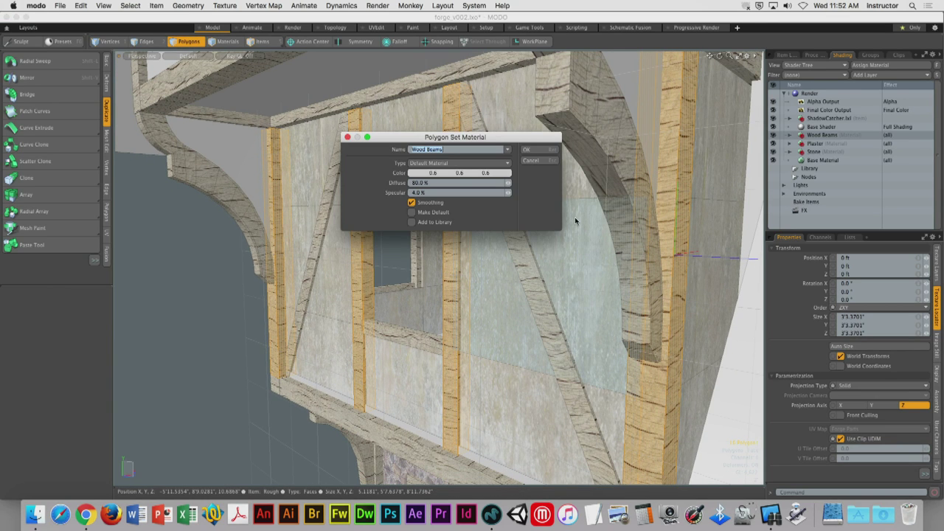
{"action": "key", "text": "Right"}
{"action": "type", "text": "Vertical"}
{"action": "key", "text": "Return"}
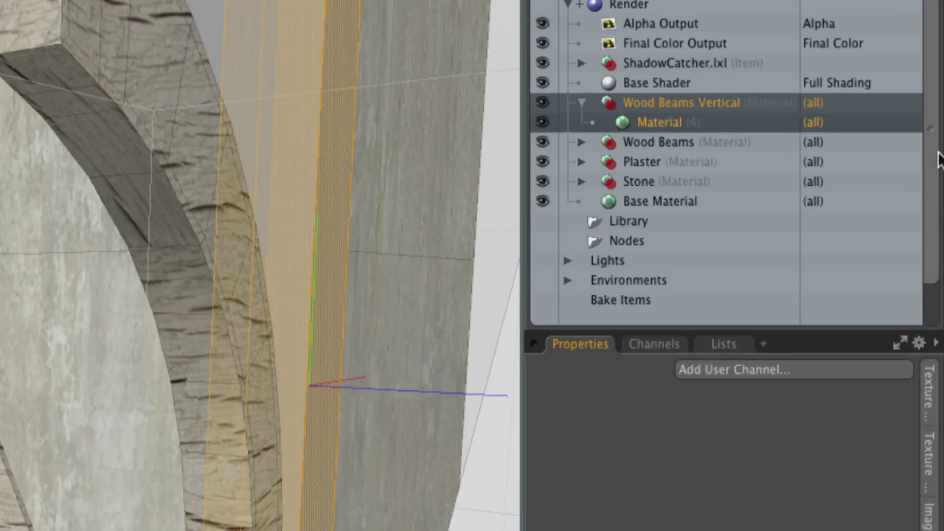
Duplicate the TexturesCom_WoodRough texture of Wood Beams, move the copy into the Wood Beams Vertical material, and clear the polygon selection
{"action": "left_click", "coordinate": [671, 143]}
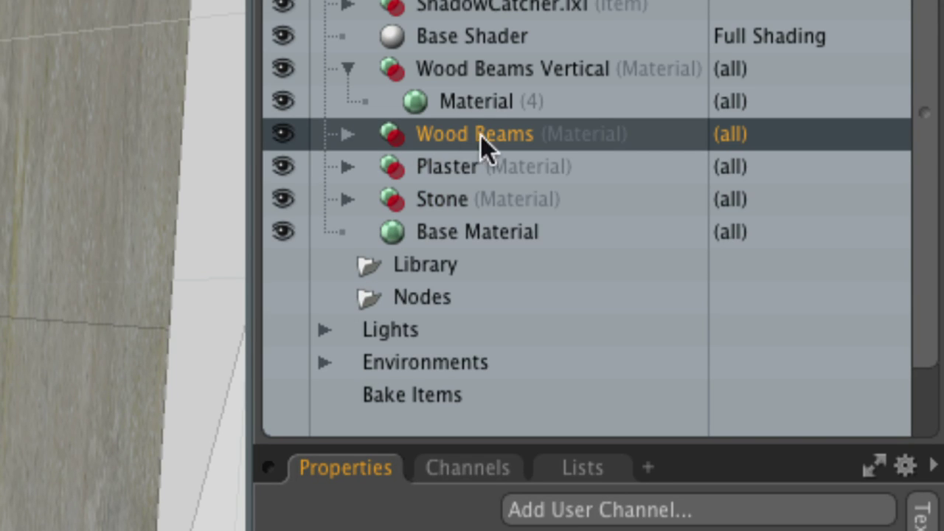
{"action": "left_click", "coordinate": [346, 135]}
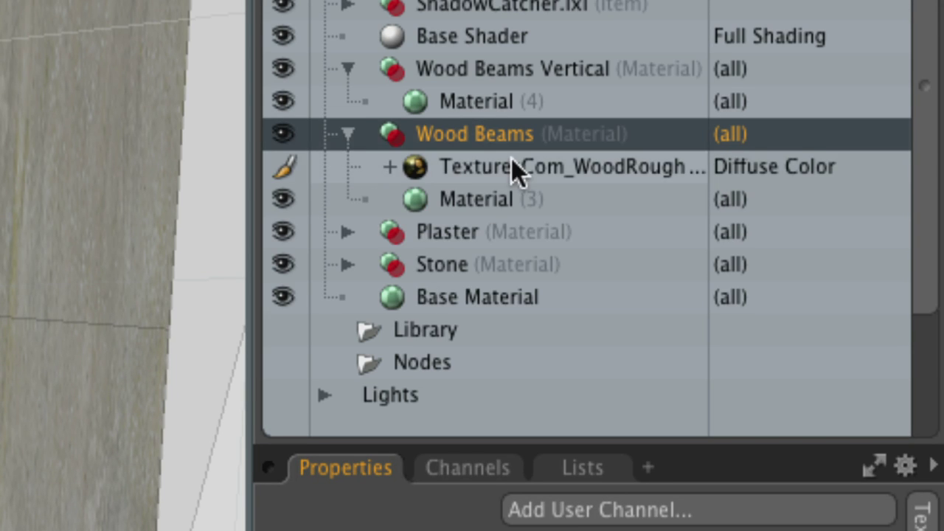
{"action": "left_click", "coordinate": [512, 164]}
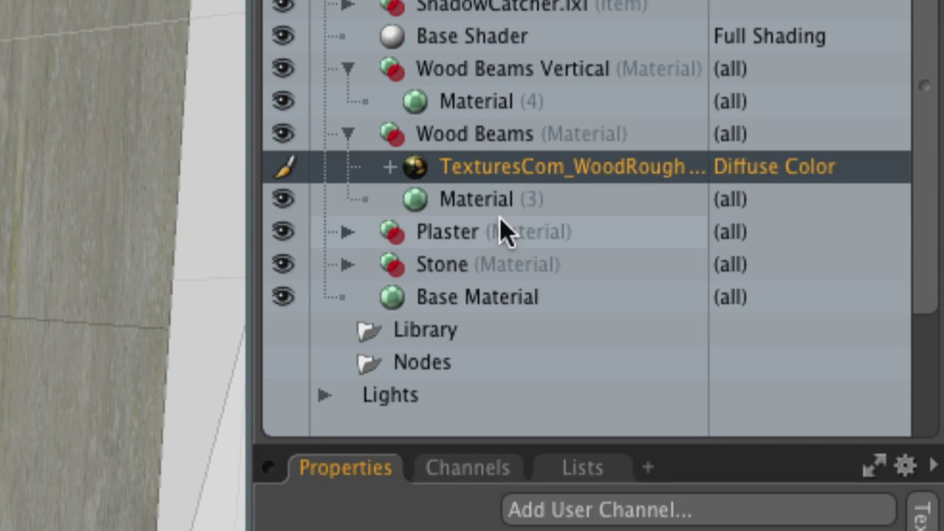
{"action": "right_click", "coordinate": [485, 165]}
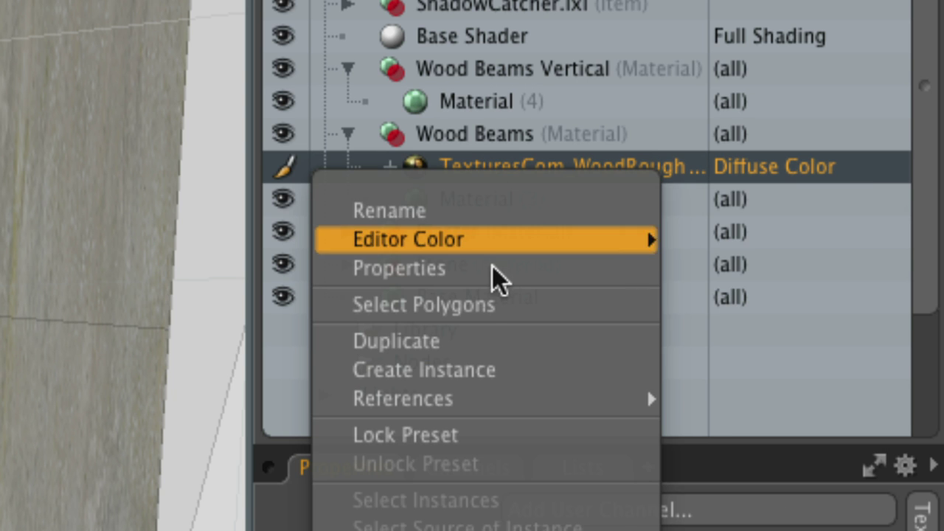
{"action": "left_click", "coordinate": [482, 339]}
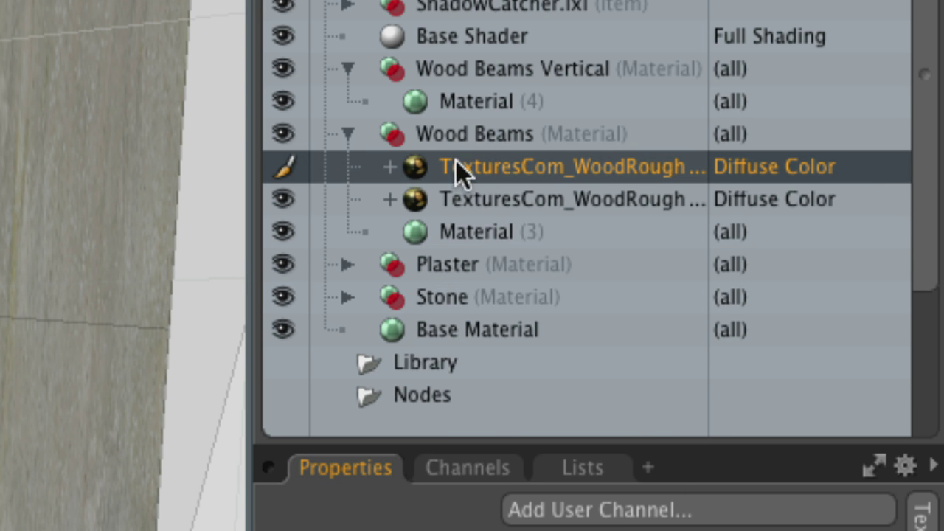
{"action": "left_click_drag", "start_coordinate": [455, 160], "coordinate": [429, 88]}
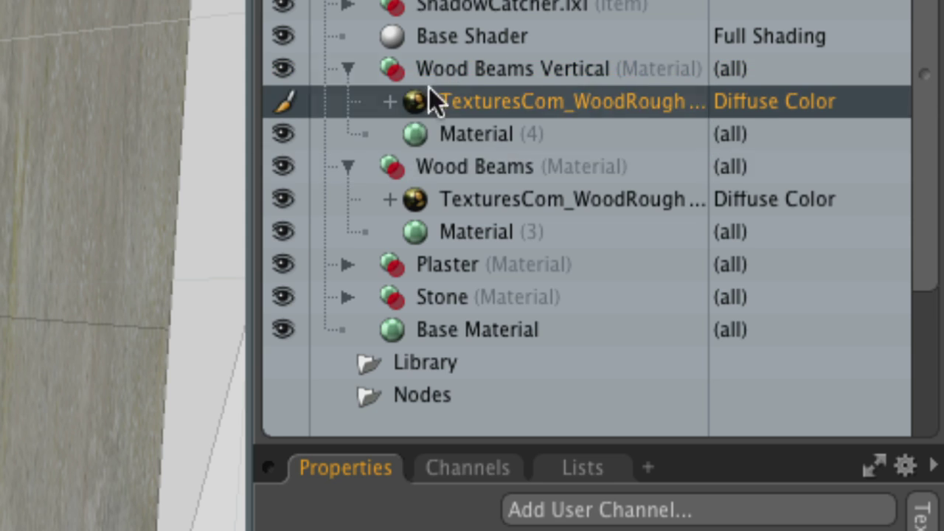
{"action": "left_click", "coordinate": [350, 167]}
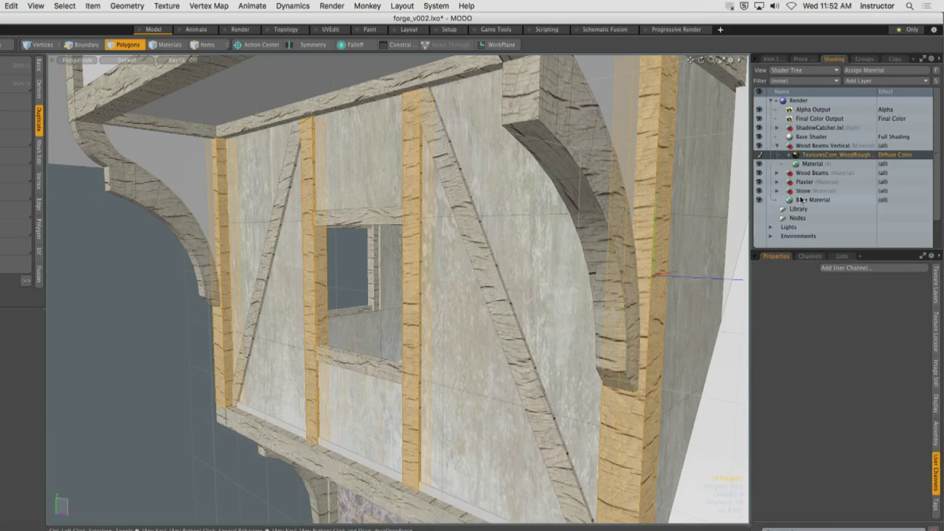
{"action": "key", "text": "Escape"}
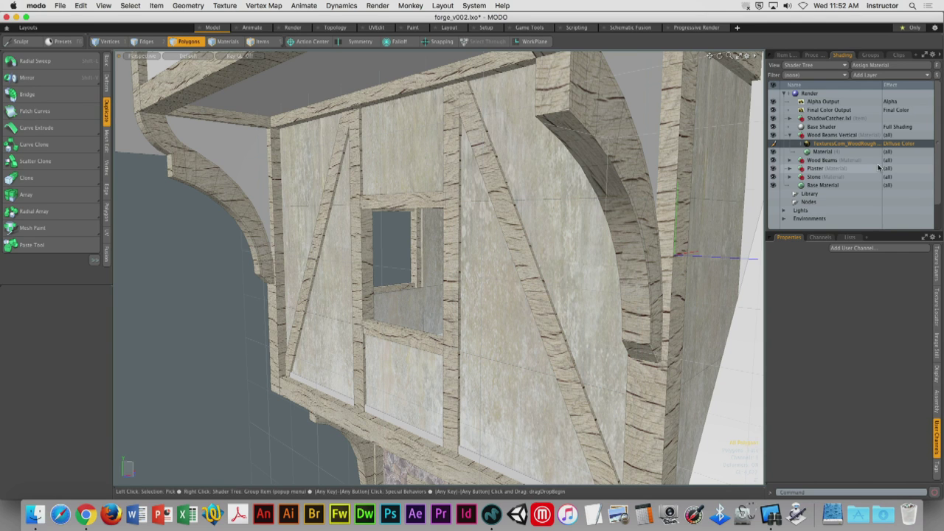
Set the texture locator's Z rotation to 90° for the wood texture in Wood Beams Vertical
{"action": "left_click", "coordinate": [938, 304]}
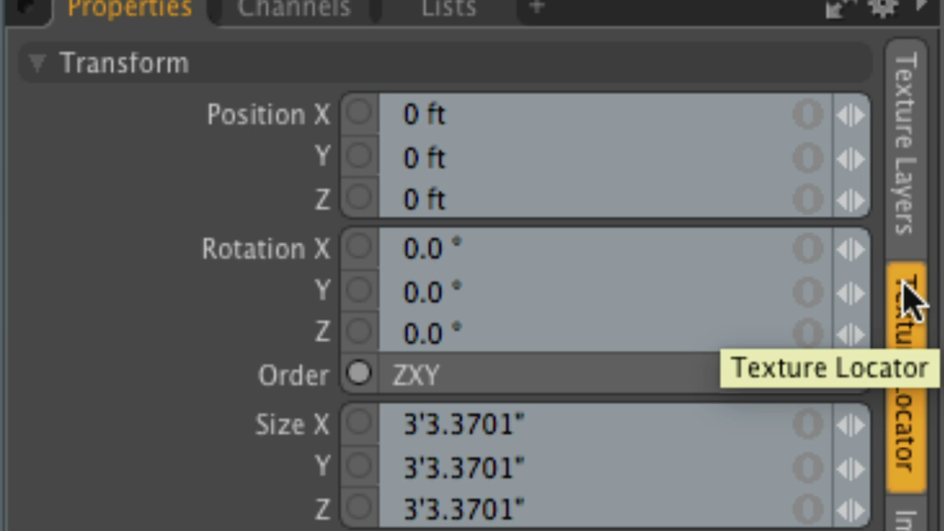
{"action": "left_click", "coordinate": [406, 333]}
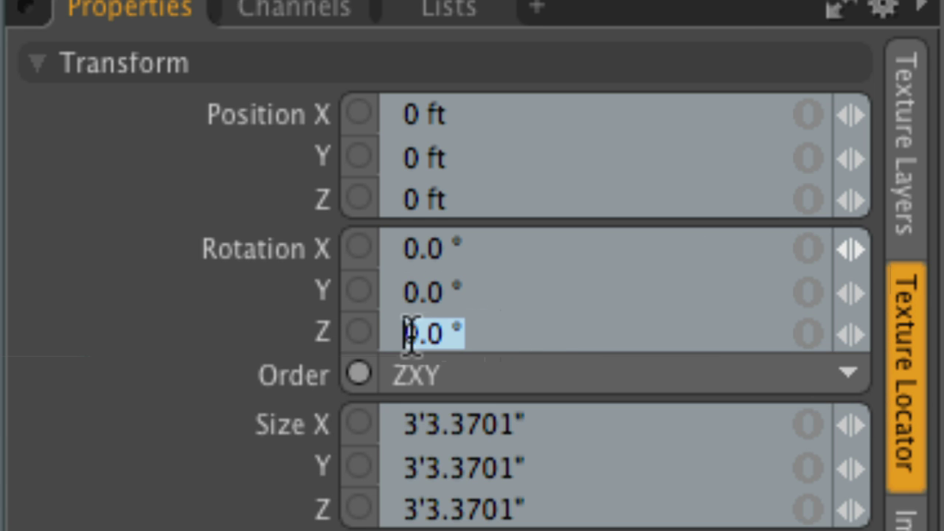
{"action": "type", "text": "90"}
{"action": "key", "text": "Return"}
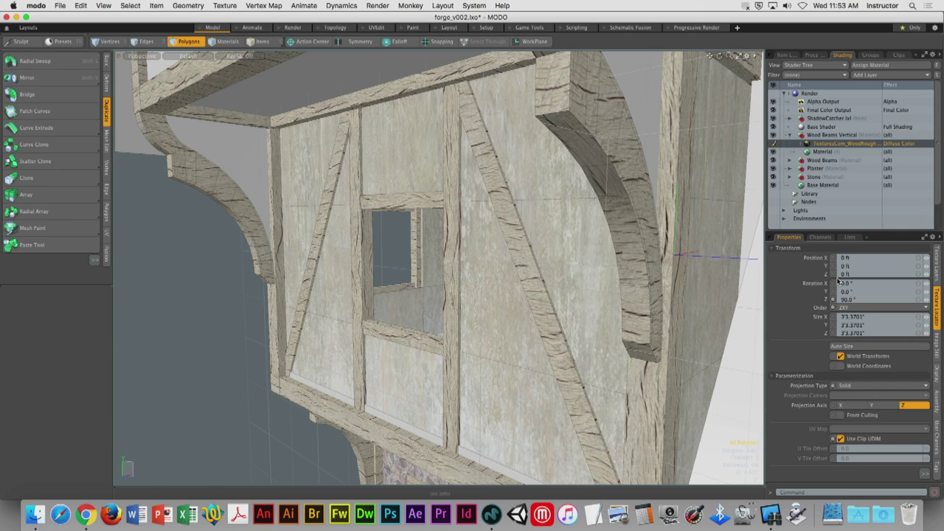
Collapse Wood Beams Vertical and open the texture locator settings of the wood texture inside the Wood Beams material
{"action": "left_click_drag", "start_coordinate": [838, 280], "coordinate": [438, 325], "text": "alt"}
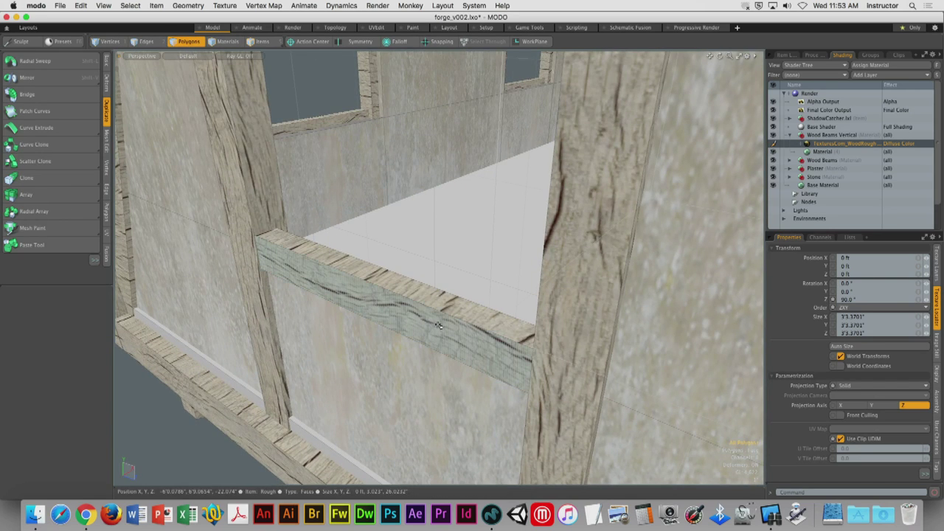
{"action": "key", "text": "1"}
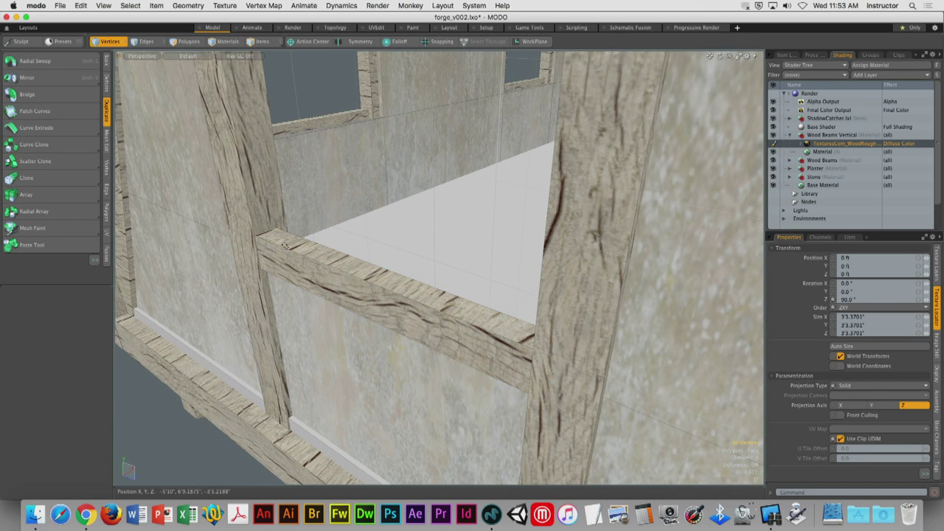
{"action": "left_click_drag", "start_coordinate": [331, 260], "coordinate": [430, 326], "text": "alt"}
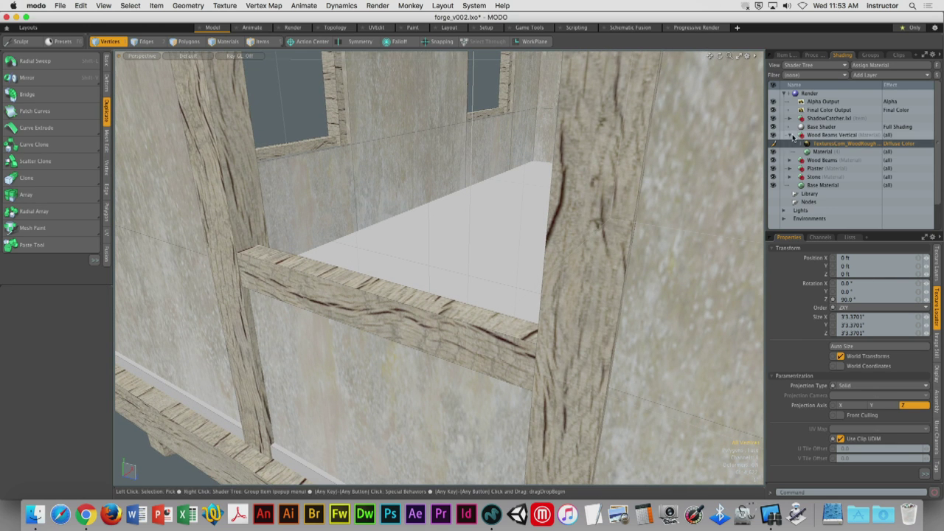
{"action": "left_click", "coordinate": [793, 137]}
{"action": "left_click", "coordinate": [818, 144]}
{"action": "left_click", "coordinate": [789, 144]}
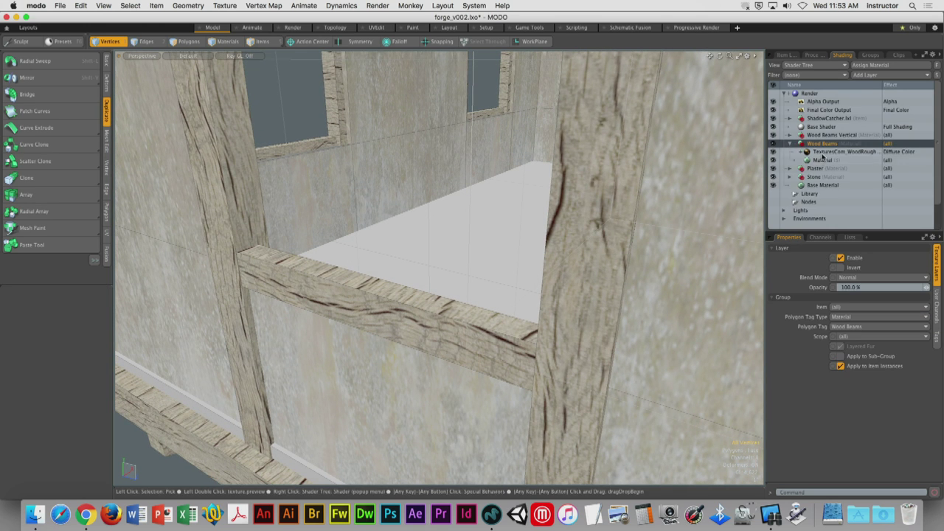
{"action": "left_click", "coordinate": [822, 152]}
{"action": "left_click", "coordinate": [932, 309]}
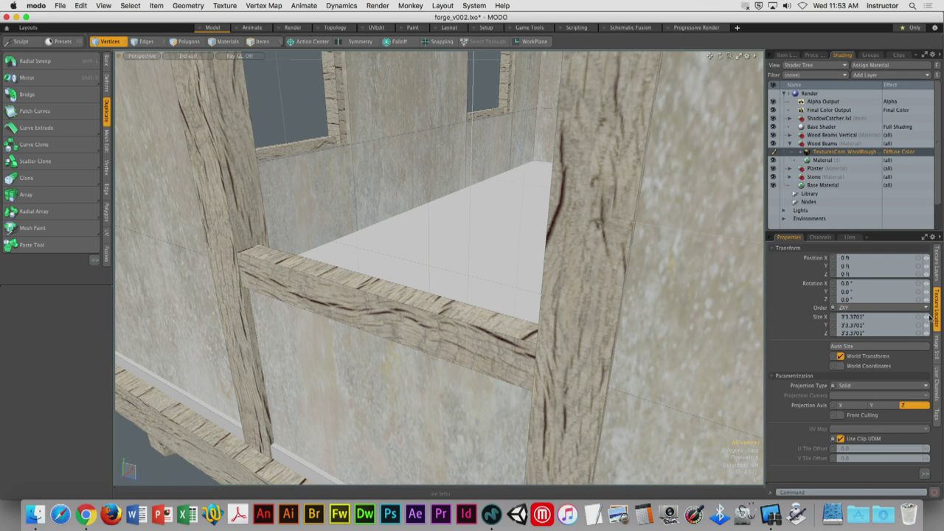
Change the Wood Beams texture's projection type to Cubic and check the beams around the upper window
{"action": "left_click", "coordinate": [855, 385]}
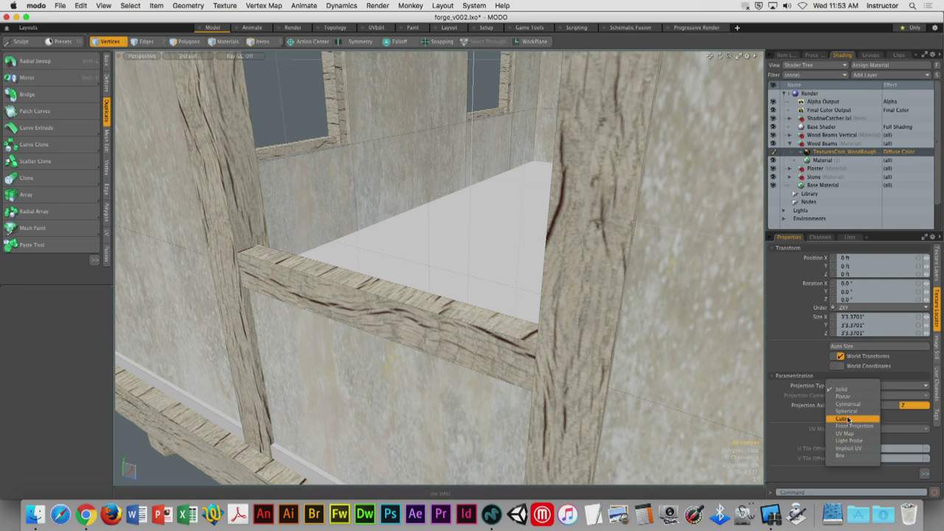
{"action": "left_click", "coordinate": [848, 419]}
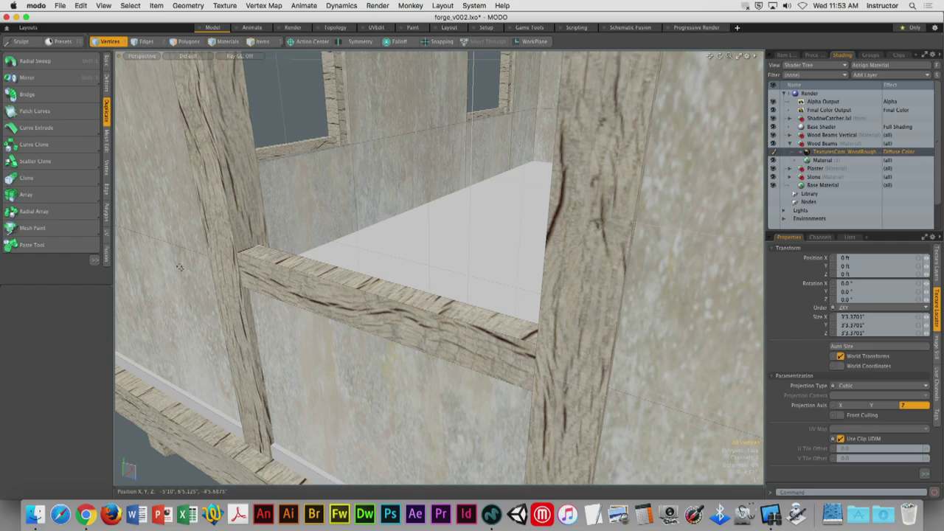
{"action": "mouse_move", "coordinate": [324, 267]}
{"action": "left_mouse_down", "text": "alt"}
{"action": "mouse_move", "coordinate": [530, 281]}
{"action": "mouse_move", "coordinate": [597, 263]}
{"action": "mouse_move", "coordinate": [418, 274]}
{"action": "mouse_move", "coordinate": [327, 257]}
{"action": "left_mouse_up", "text": "alt"}
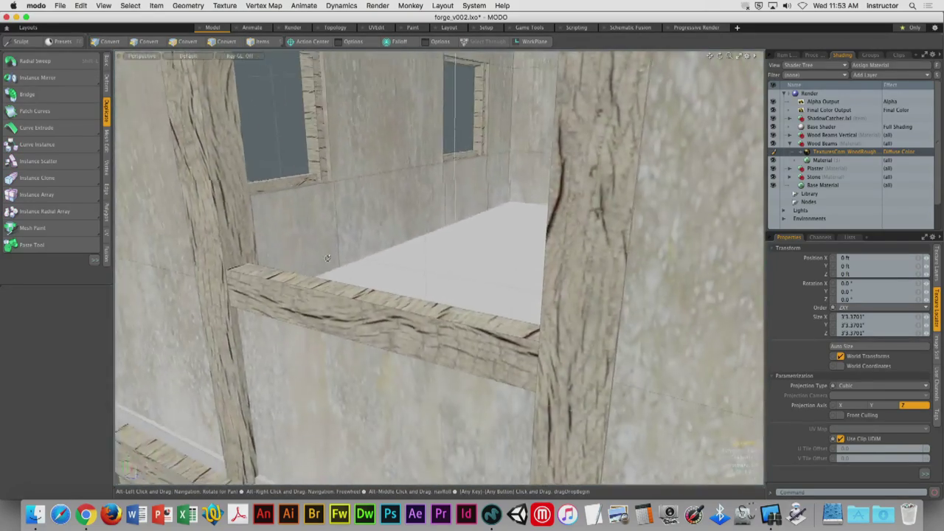
{"action": "scroll", "coordinate": [327, 257], "scroll_direction": "down", "scroll_amount": 10}
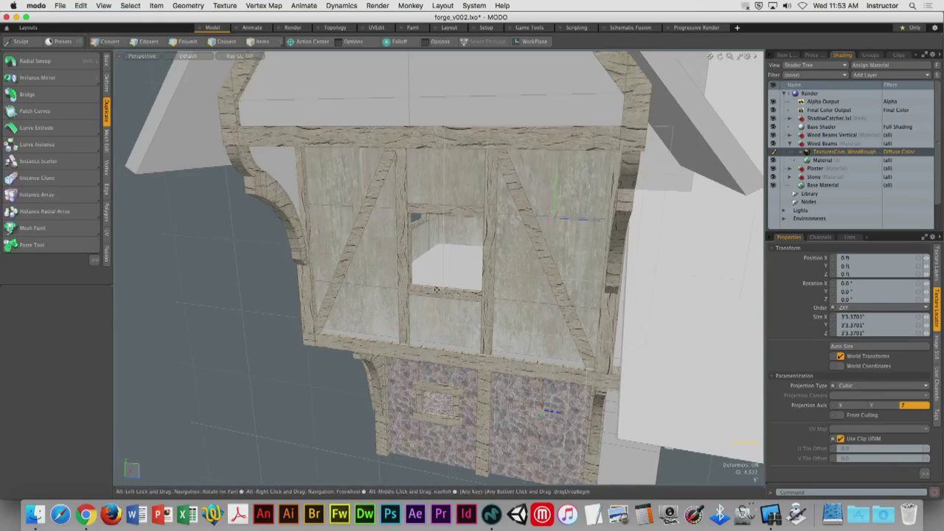
{"action": "left_click_drag", "start_coordinate": [436, 291], "coordinate": [447, 277], "text": "alt"}
{"action": "left_click_drag", "start_coordinate": [419, 268], "coordinate": [422, 264], "text": "alt"}
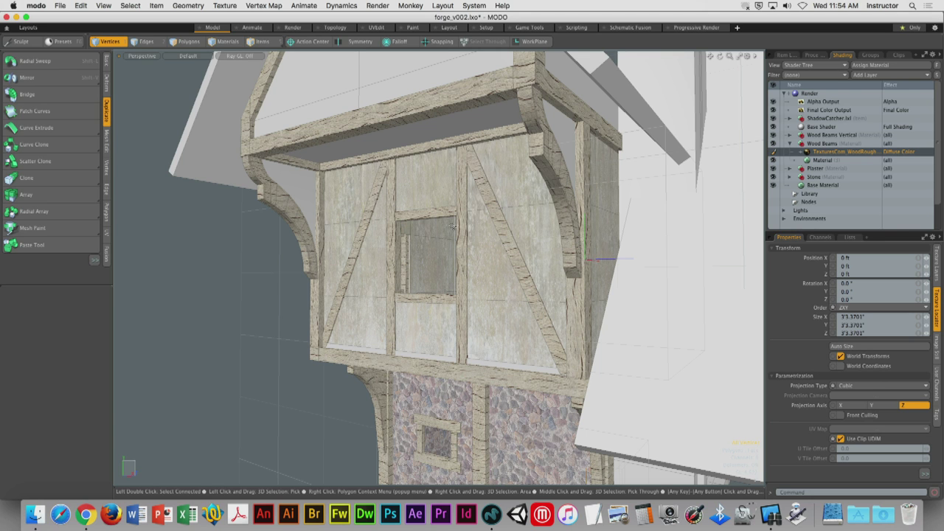
Set the Wood Beams texture's projection type to UV Map
{"action": "left_click_drag", "start_coordinate": [453, 227], "coordinate": [418, 274], "text": "alt"}
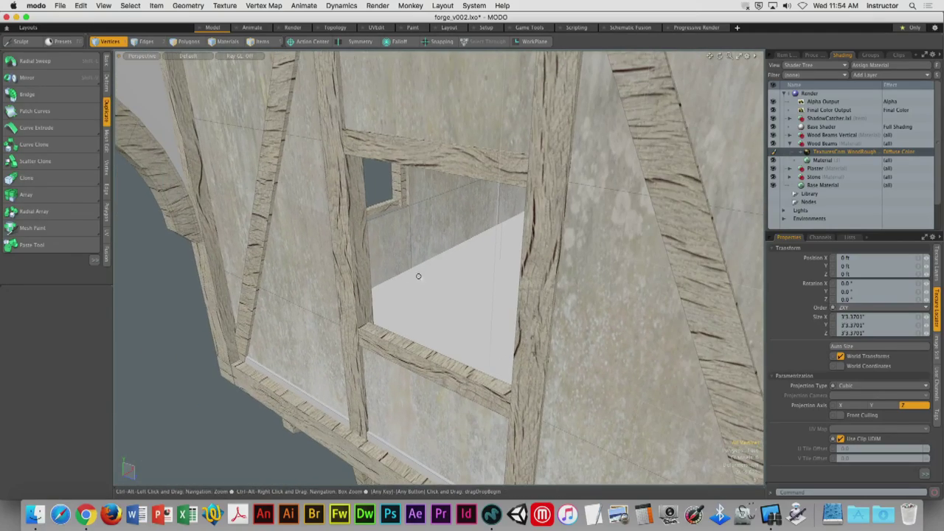
{"action": "left_click_drag", "start_coordinate": [363, 339], "coordinate": [269, 300], "text": "alt"}
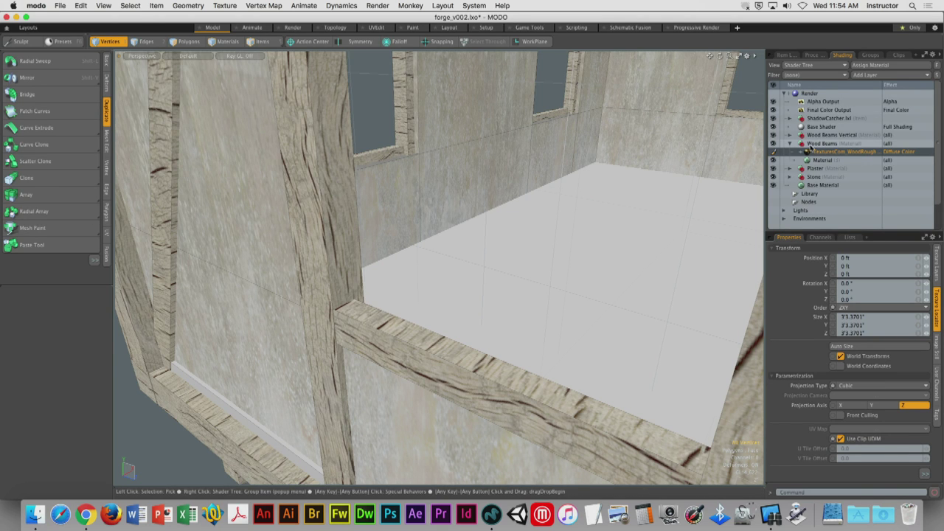
{"action": "left_click", "coordinate": [852, 388]}
{"action": "left_click", "coordinate": [845, 404]}
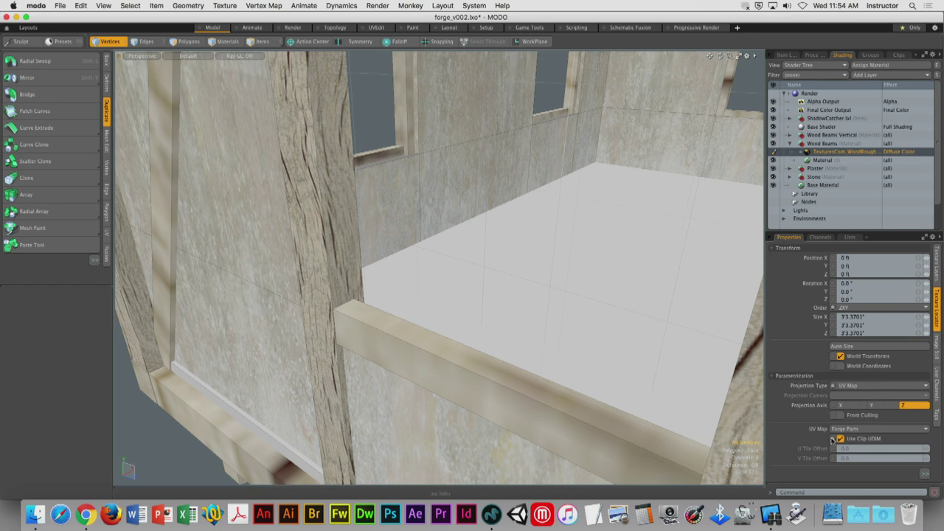
Select the polygons of the horizontal beam below the window opening and switch to the UV editing layout
{"action": "left_click_drag", "start_coordinate": [428, 317], "coordinate": [485, 372], "text": "alt"}
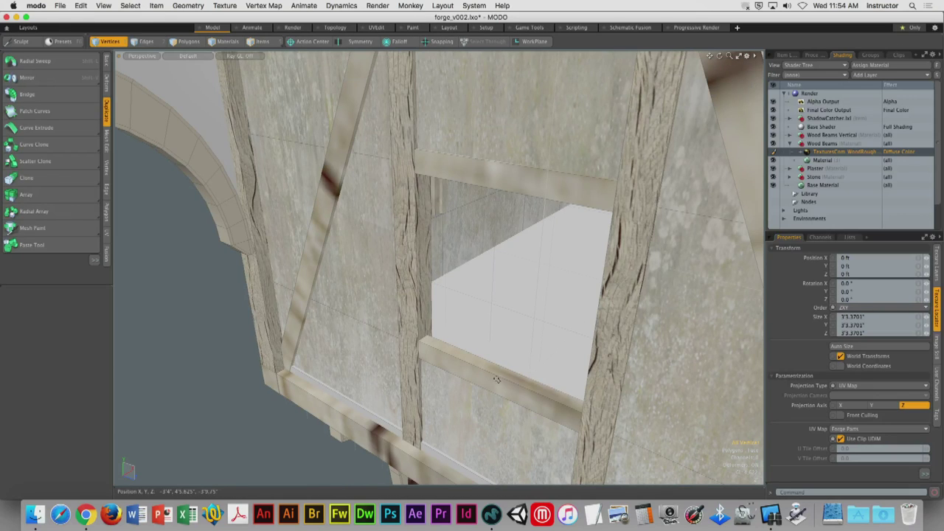
{"action": "key", "text": "2"}
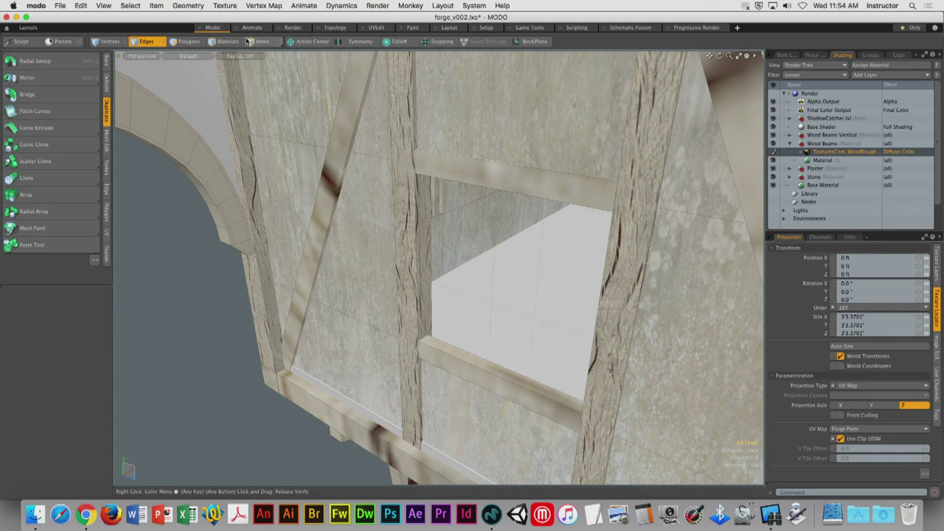
{"action": "left_click", "coordinate": [188, 41]}
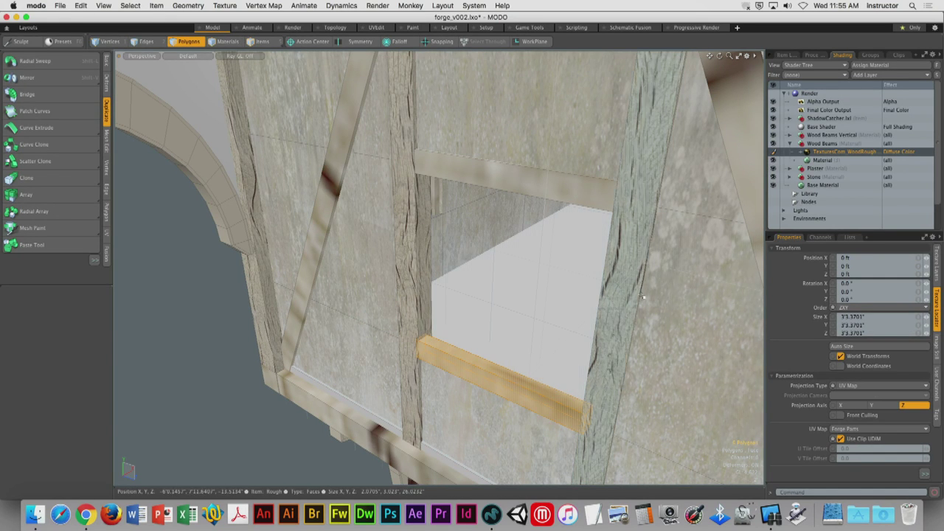
{"action": "left_click", "coordinate": [378, 31]}
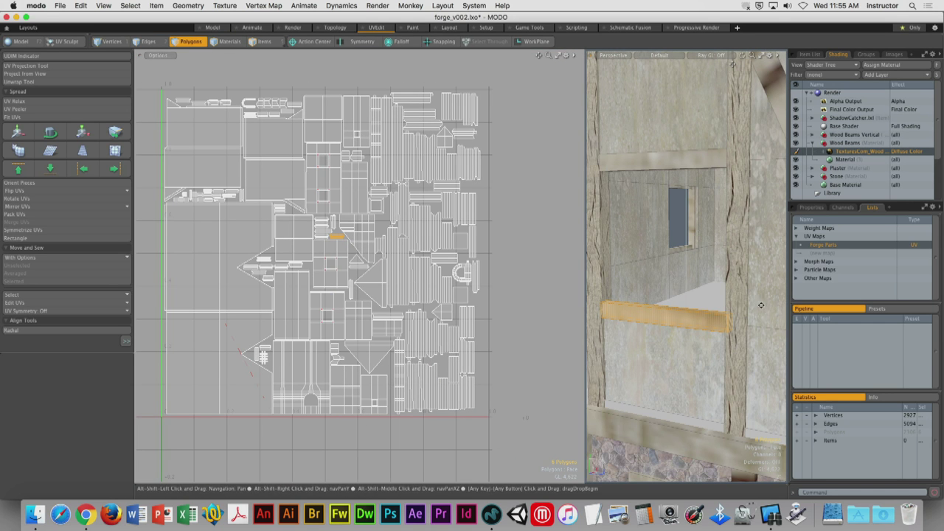
Scale up the selected beam's UVs uniformly until its wood grain resembles the neighbouring vertical beams, and clear the selection
{"action": "key", "text": "y"}
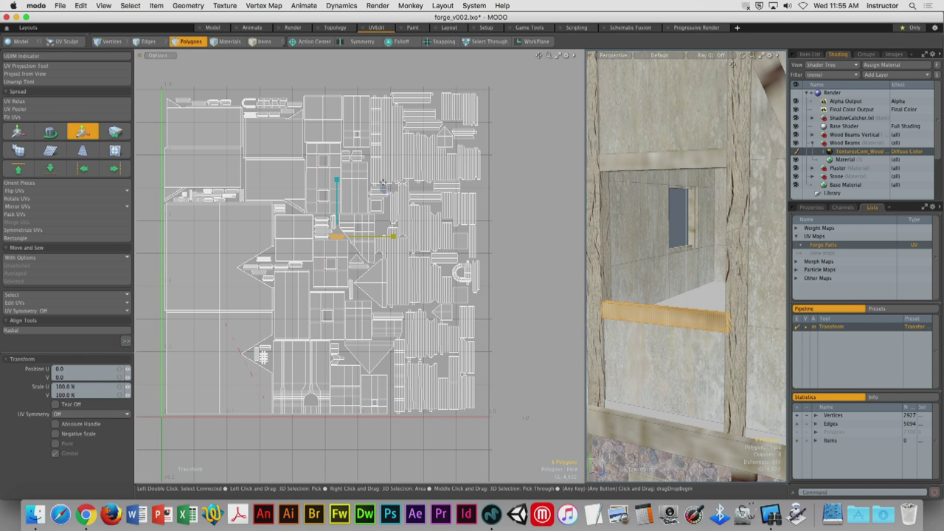
{"action": "left_click_drag", "start_coordinate": [384, 186], "coordinate": [640, 174]}
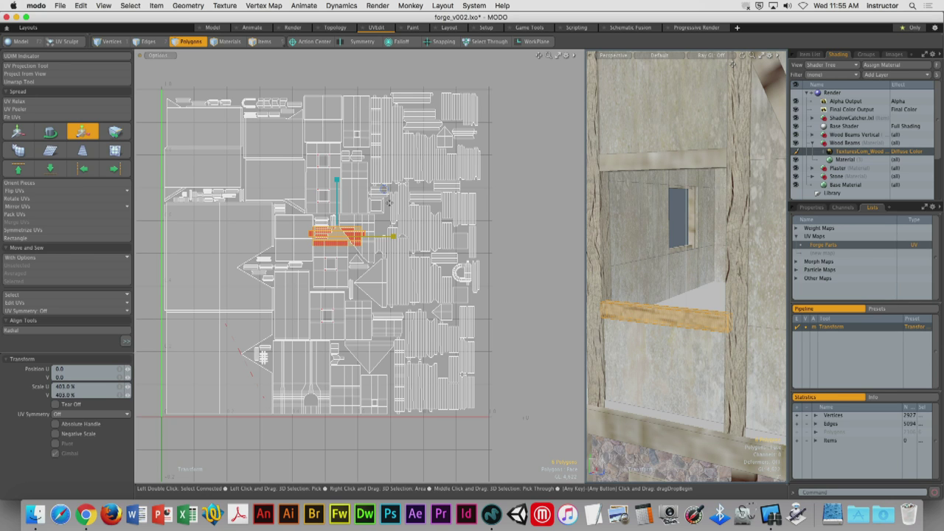
{"action": "left_click_drag", "start_coordinate": [385, 190], "coordinate": [578, 200]}
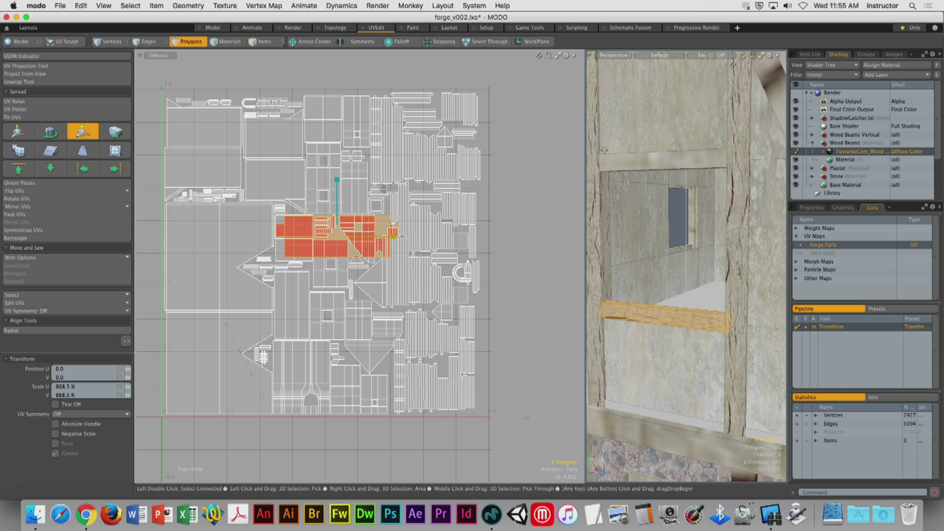
{"action": "left_click_drag", "start_coordinate": [385, 192], "coordinate": [486, 197]}
{"action": "key", "text": "space"}
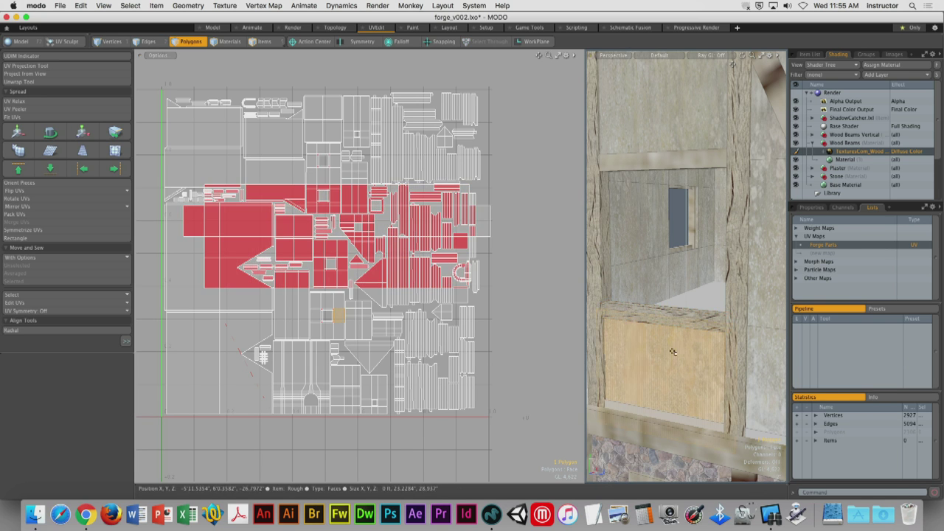
{"action": "left_click_drag", "start_coordinate": [652, 345], "coordinate": [639, 350], "text": "alt"}
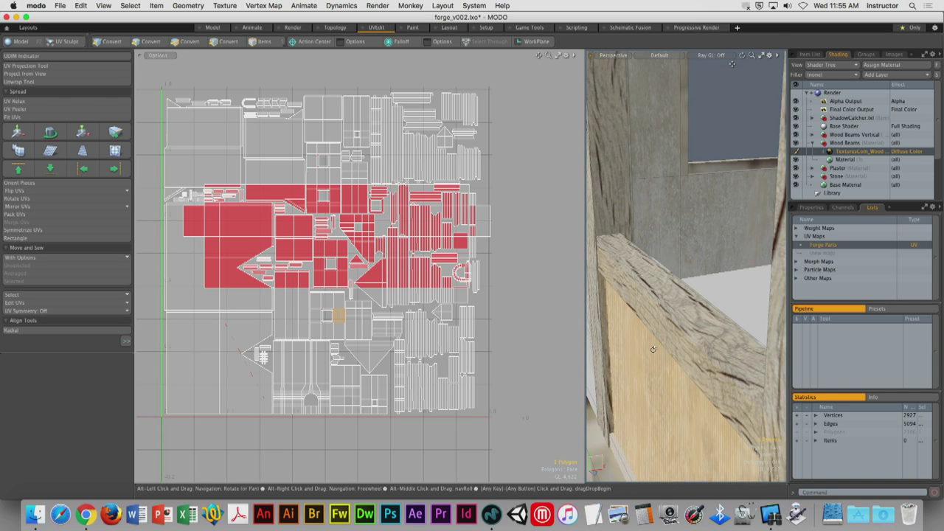
{"action": "key", "text": "1"}
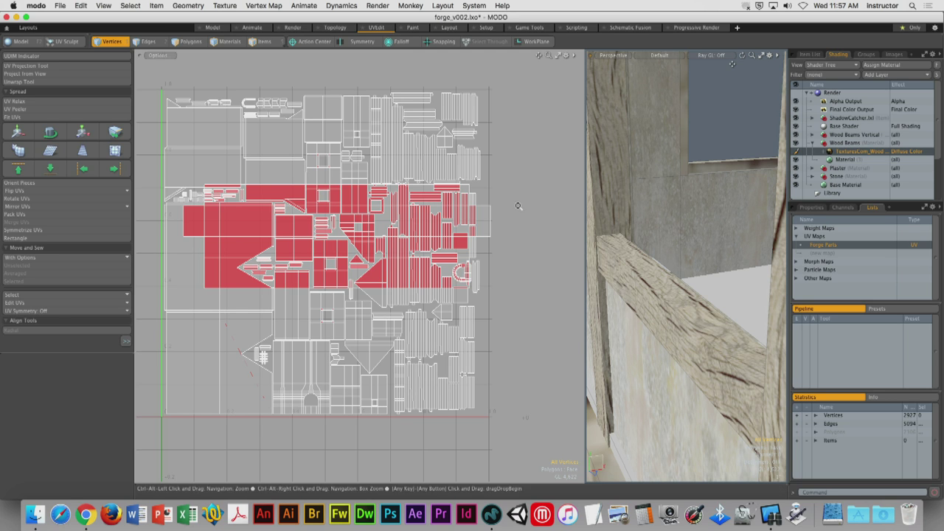
Set the Wood Beams texture's projection type to Solid and widen the 3D viewport to show the whole building
{"action": "left_click_drag", "start_coordinate": [504, 209], "coordinate": [490, 211], "text": "ctrl+alt"}
{"action": "key", "text": "a"}
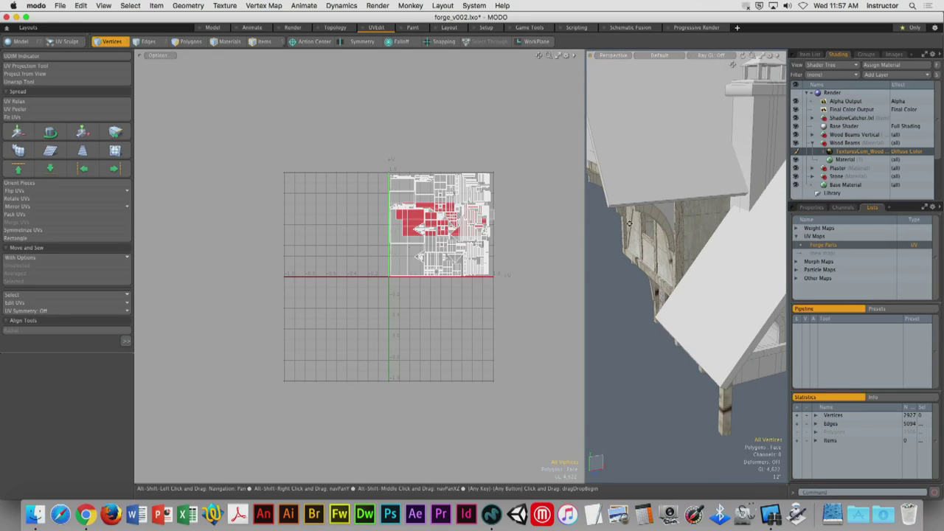
{"action": "left_click", "coordinate": [811, 207]}
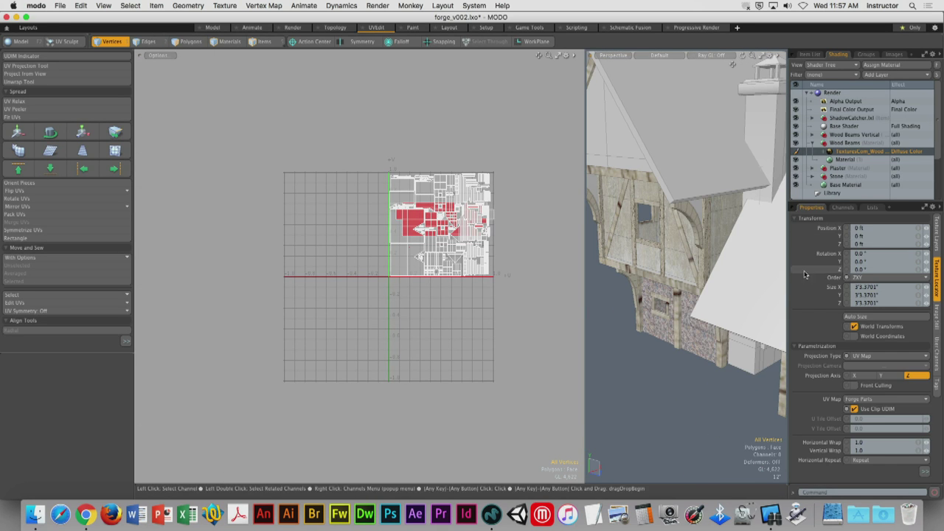
{"action": "left_click", "coordinate": [857, 357]}
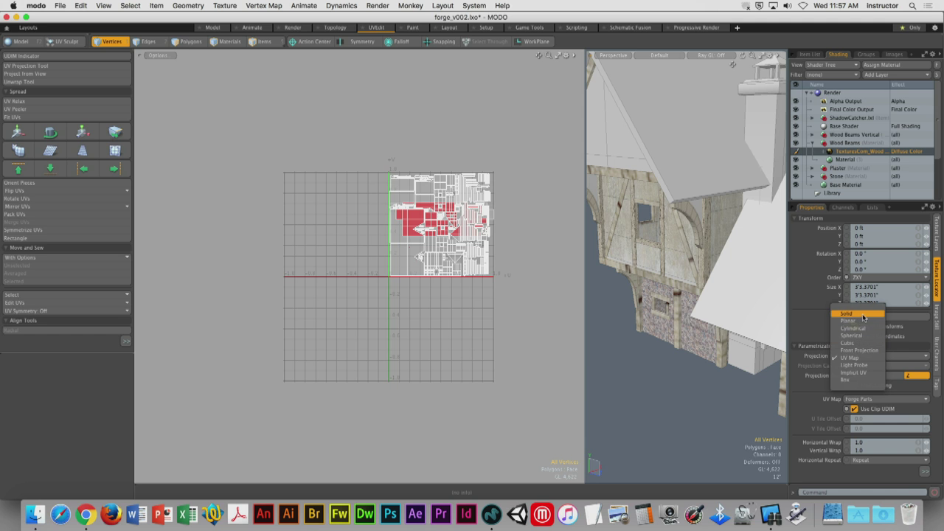
{"action": "left_click", "coordinate": [846, 313]}
{"action": "left_click_drag", "start_coordinate": [709, 284], "coordinate": [735, 345], "text": "alt"}
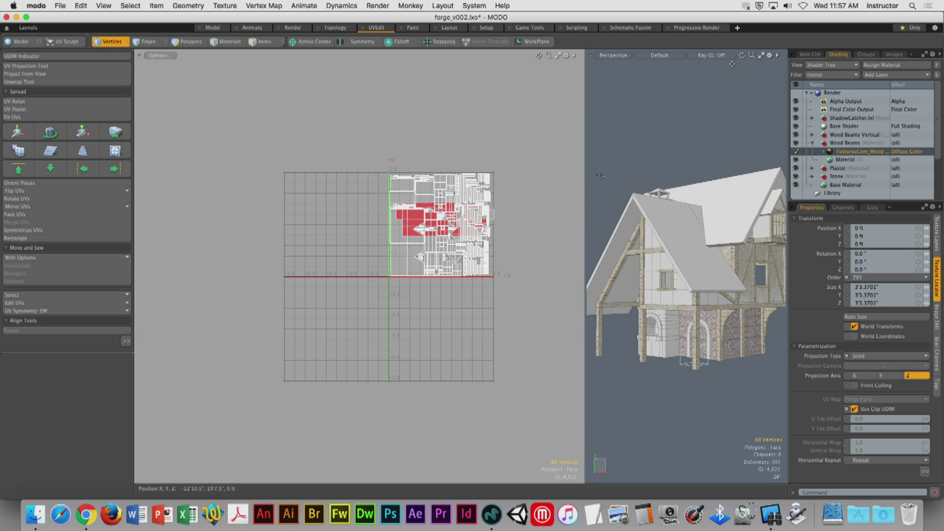
{"action": "left_click_drag", "start_coordinate": [584, 173], "coordinate": [434, 174]}
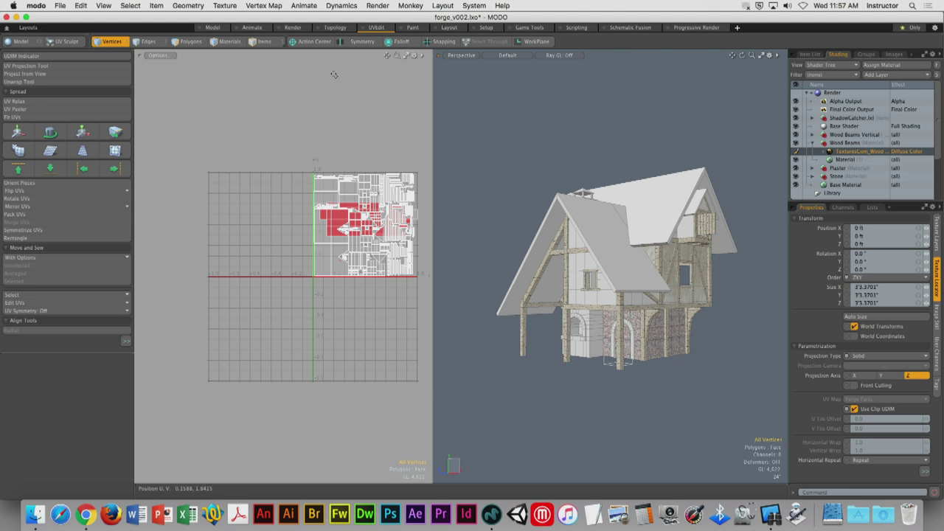
Delete the Daylight_2PM_PST item together with its directional light
{"action": "left_click", "coordinate": [809, 54]}
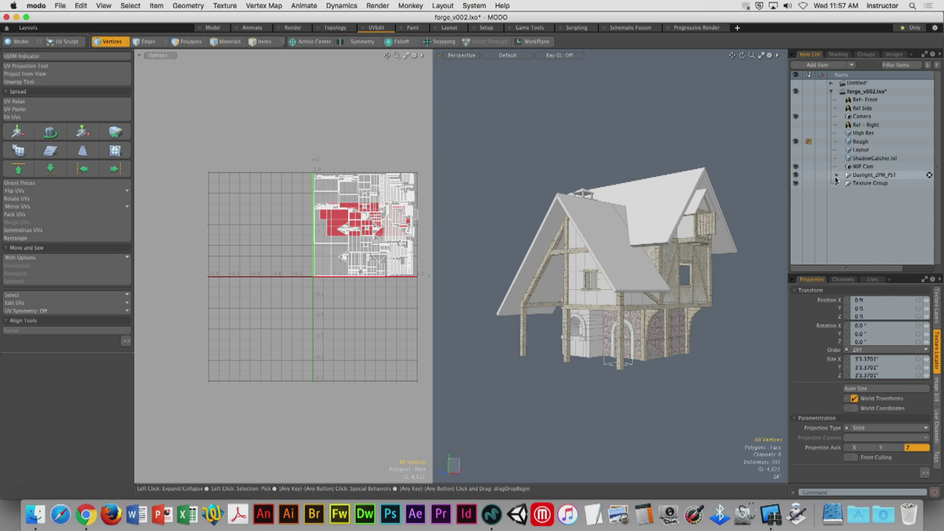
{"action": "left_click", "coordinate": [837, 176]}
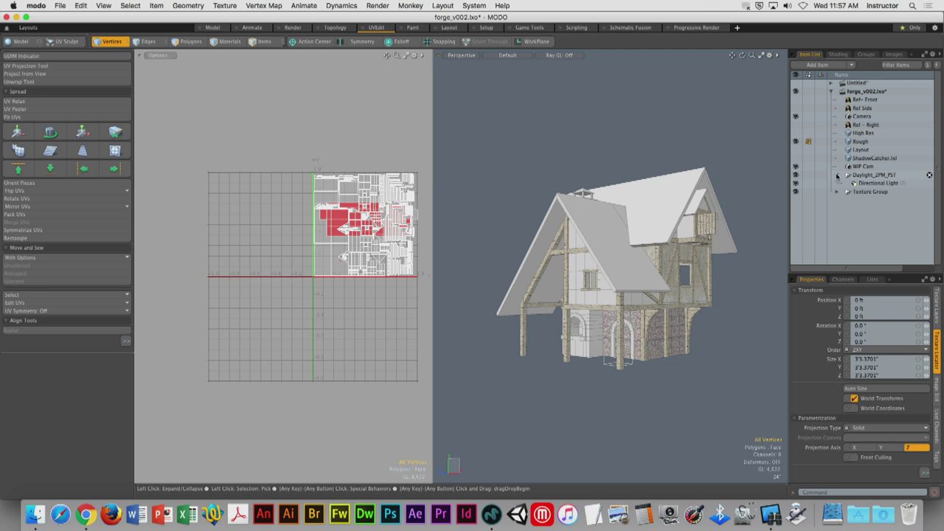
{"action": "left_click", "coordinate": [928, 175]}
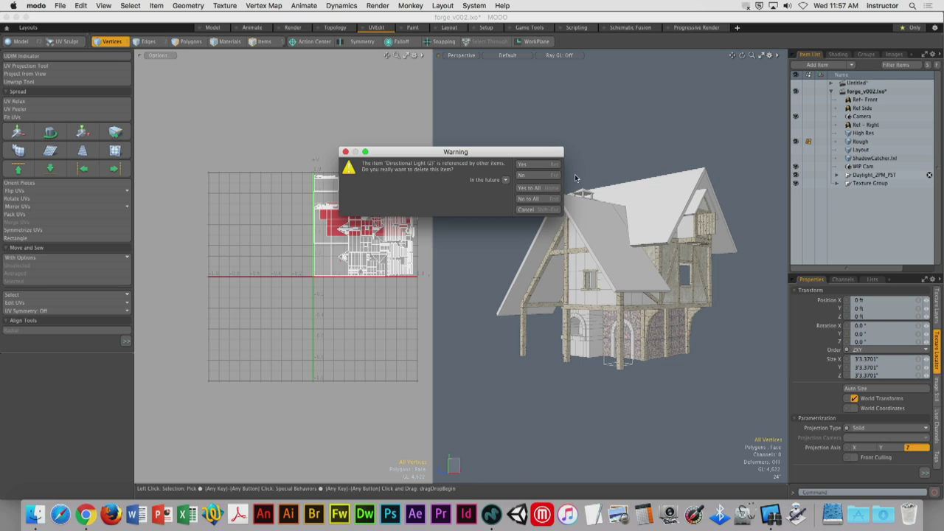
{"action": "left_click", "coordinate": [530, 163]}
Add a new directional light to the scene
{"action": "left_click", "coordinate": [852, 66]}
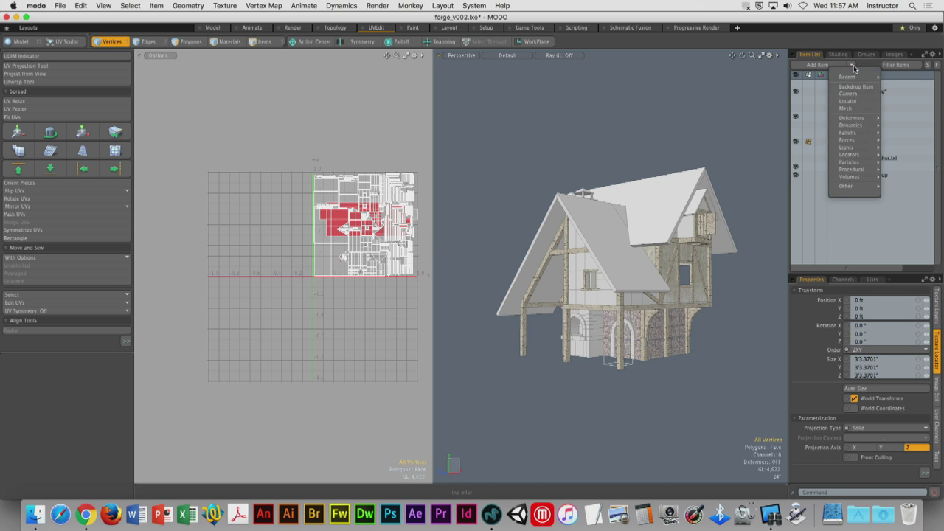
{"action": "mouse_move", "coordinate": [861, 147]}
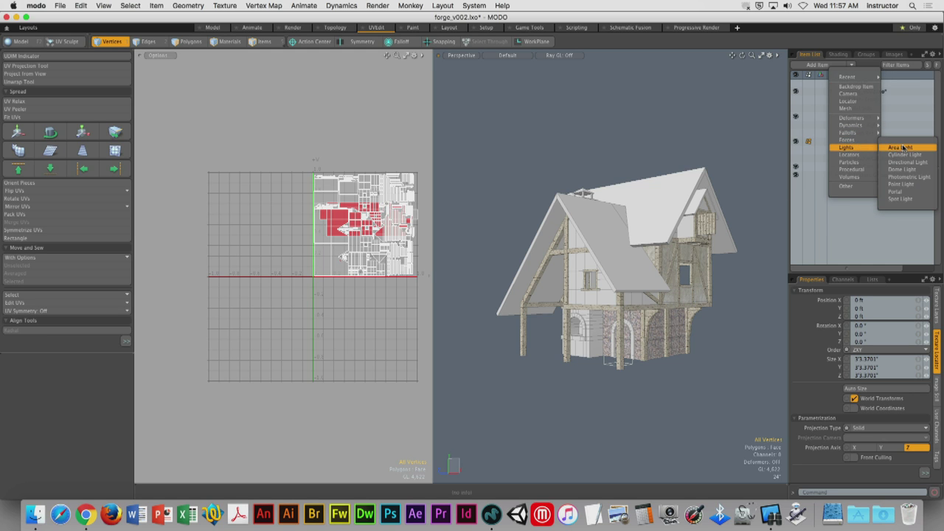
{"action": "left_click", "coordinate": [905, 161]}
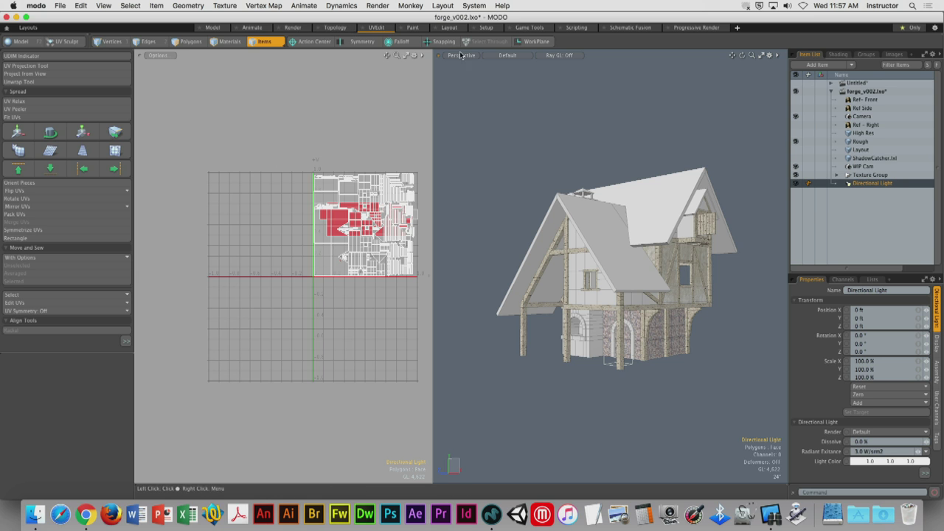
Switch to the Render layout and frame the entire forge building in the render preview
{"action": "left_click", "coordinate": [292, 27]}
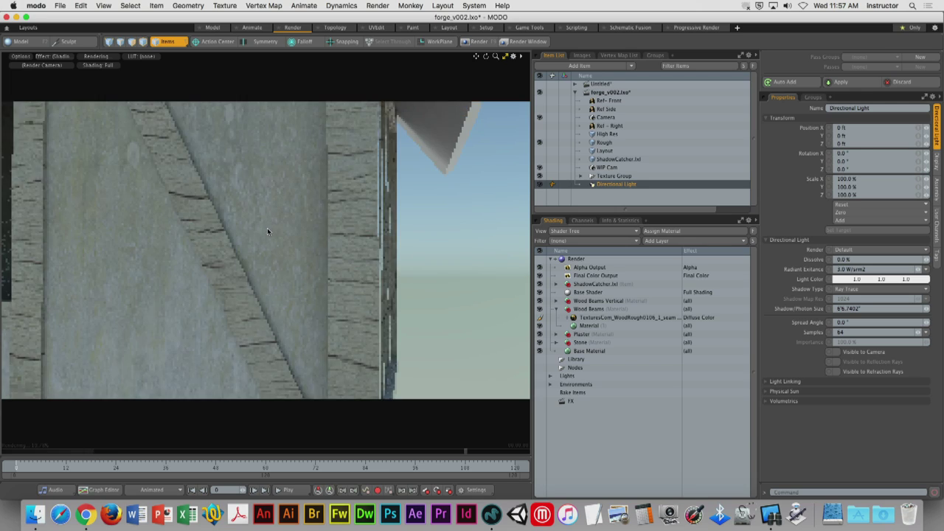
{"action": "scroll", "coordinate": [250, 216], "scroll_direction": "down", "scroll_amount": 6}
{"action": "mouse_move", "coordinate": [259, 230]}
{"action": "left_mouse_down", "text": "alt"}
{"action": "mouse_move", "coordinate": [256, 254]}
{"action": "mouse_move", "coordinate": [282, 250]}
{"action": "mouse_move", "coordinate": [264, 215]}
{"action": "left_mouse_up", "text": "alt"}
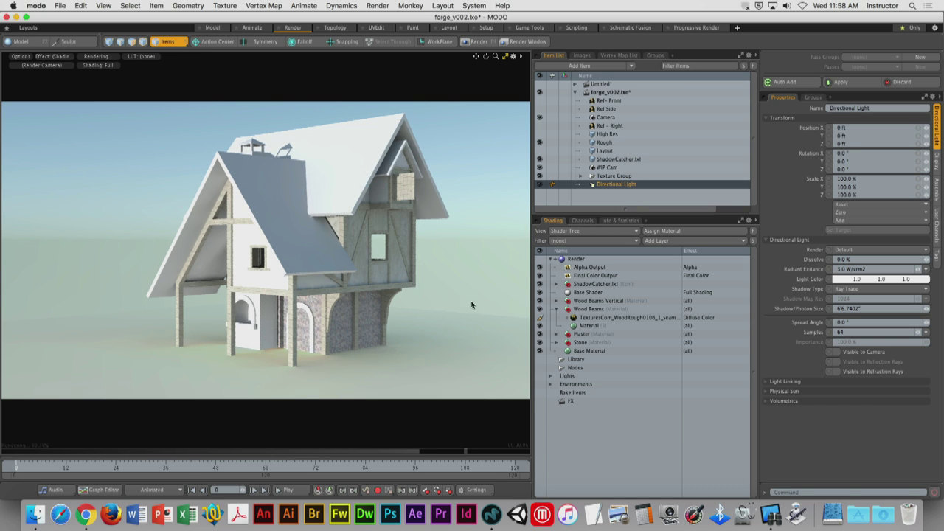
Add a new Environment Material layer to the scene's Environment in the shader tree
{"action": "left_click", "coordinate": [551, 384]}
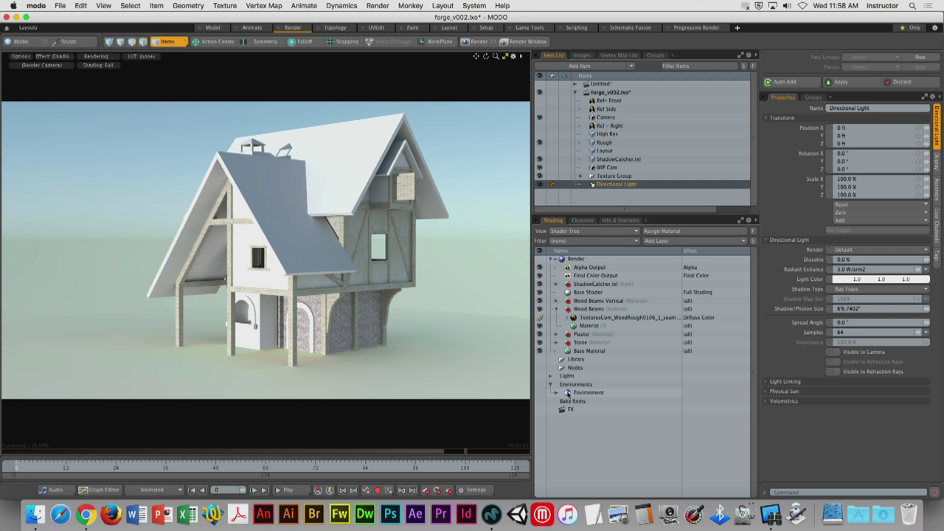
{"action": "left_click", "coordinate": [557, 392]}
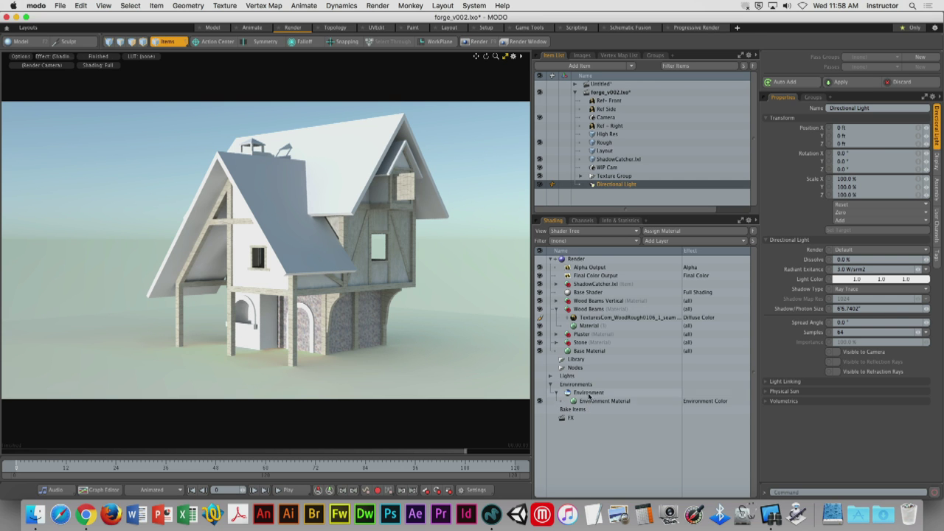
{"action": "left_click", "coordinate": [590, 393]}
{"action": "left_click", "coordinate": [665, 243]}
{"action": "mouse_move", "coordinate": [673, 286]}
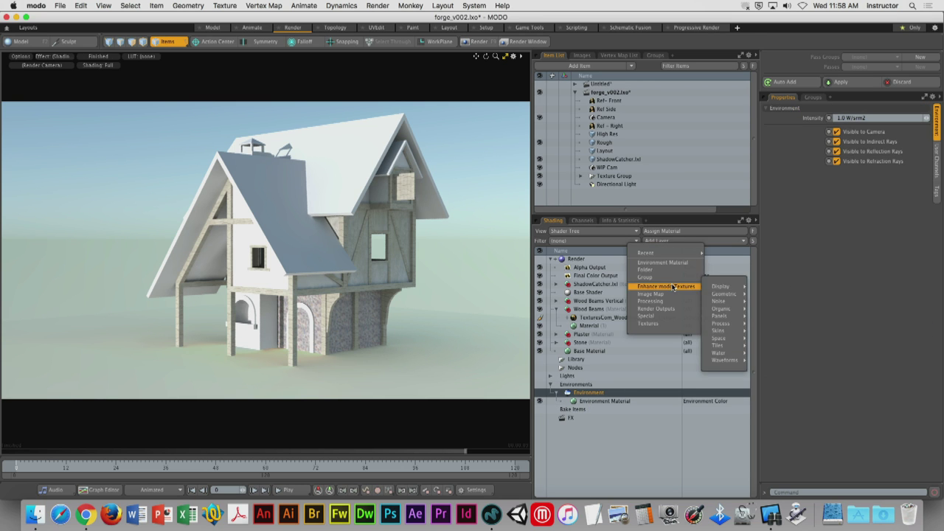
{"action": "left_click", "coordinate": [664, 262]}
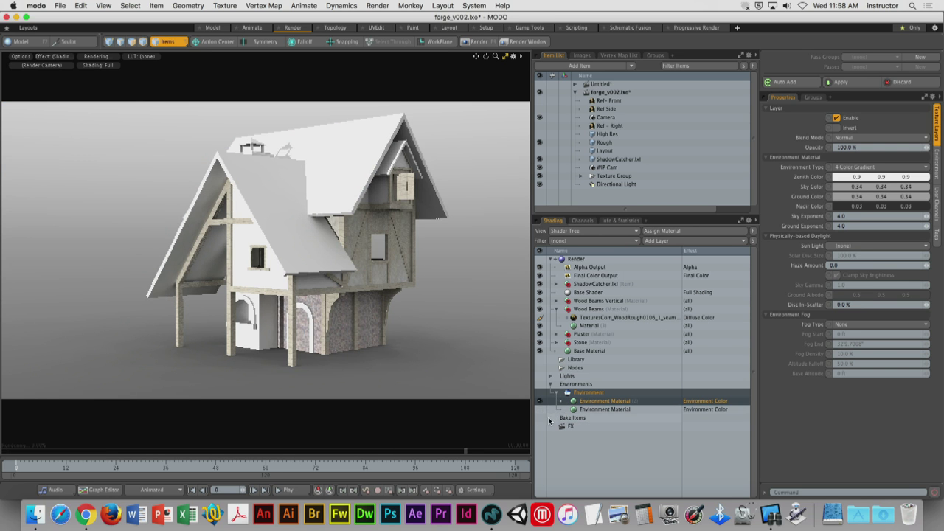
Delete the old physically-based daylight Environment Material from the Environment
{"action": "left_click", "coordinate": [588, 410]}
{"action": "right_click", "coordinate": [587, 410]}
{"action": "mouse_move", "coordinate": [598, 435]}
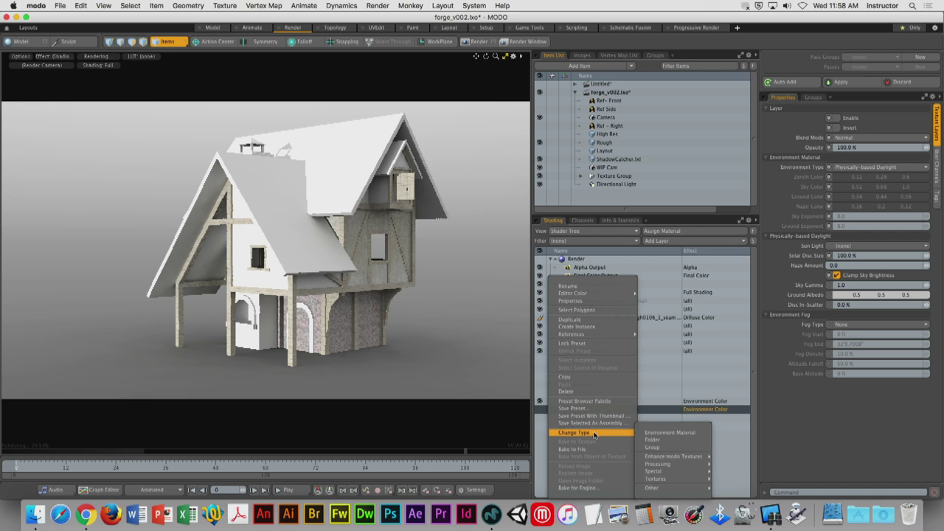
{"action": "left_click", "coordinate": [566, 392]}
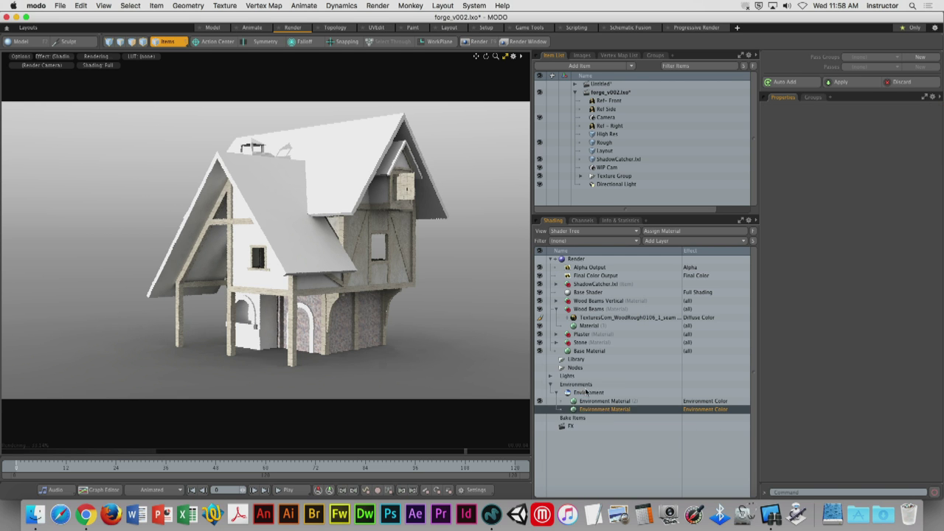
Adjust the render preview angle, restore the 3D view beneath it, and bring the directional light into view
{"action": "left_click_drag", "start_coordinate": [293, 267], "coordinate": [256, 260], "text": "alt"}
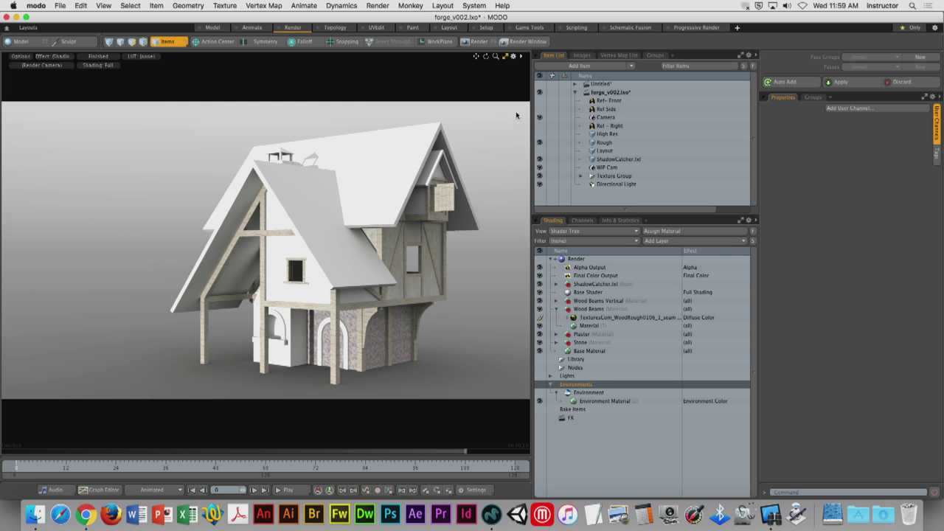
{"action": "left_click", "coordinate": [505, 57]}
{"action": "left_click_drag", "start_coordinate": [332, 292], "coordinate": [251, 312], "text": "alt"}
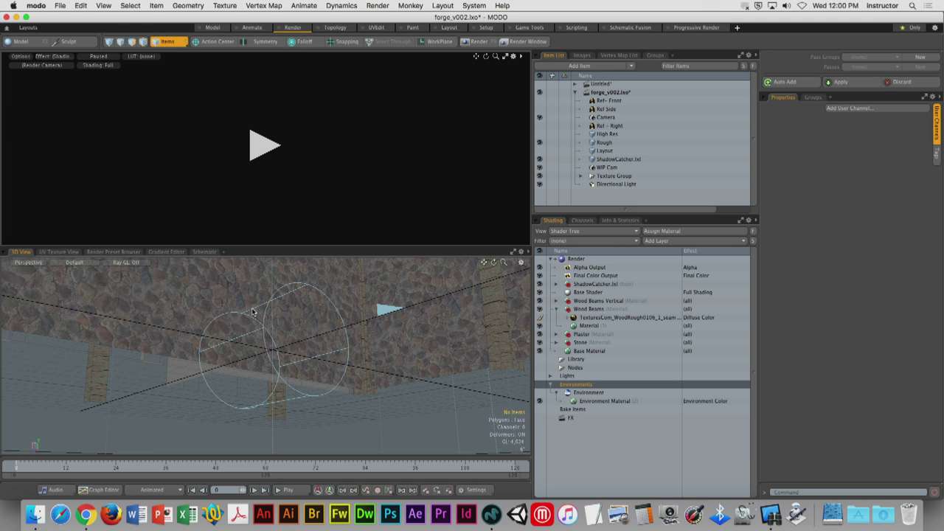
Run the render preview and rotate the directional light about its X axis to about -48°
{"action": "left_click", "coordinate": [274, 371]}
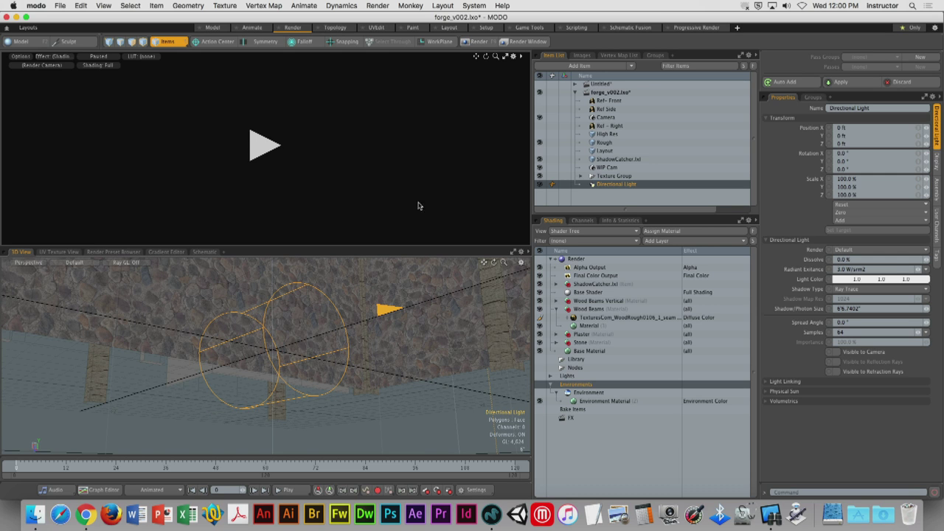
{"action": "left_click", "coordinate": [258, 147]}
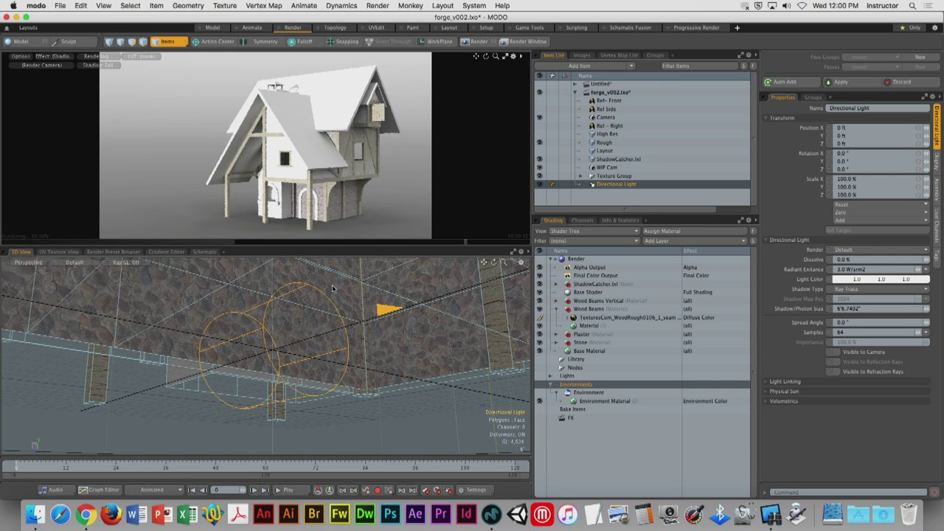
{"action": "key", "text": "y"}
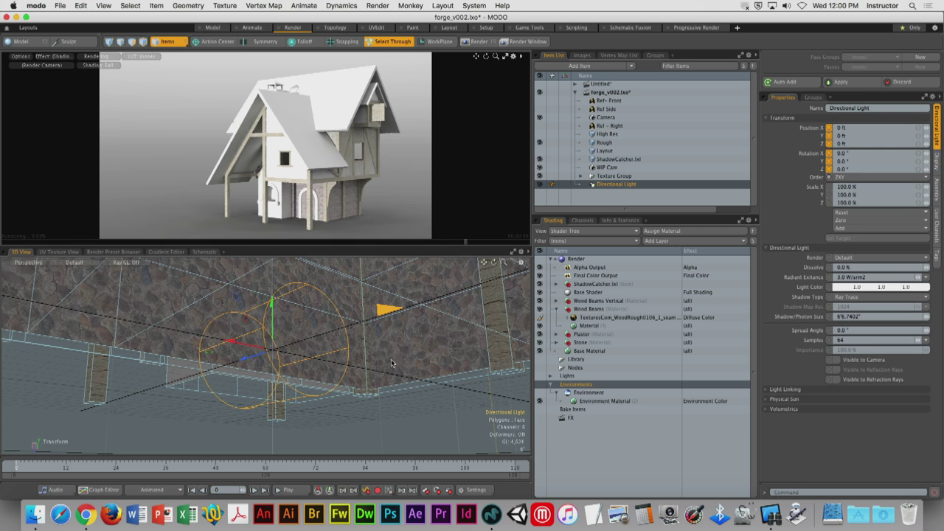
{"action": "left_click_drag", "start_coordinate": [409, 376], "coordinate": [21, 280], "text": "alt"}
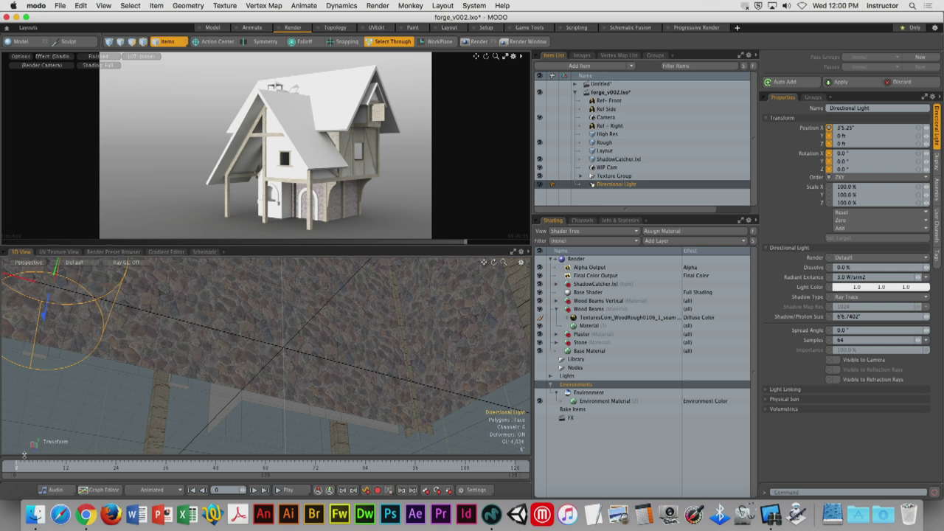
{"action": "key", "text": "ctrl+z"}
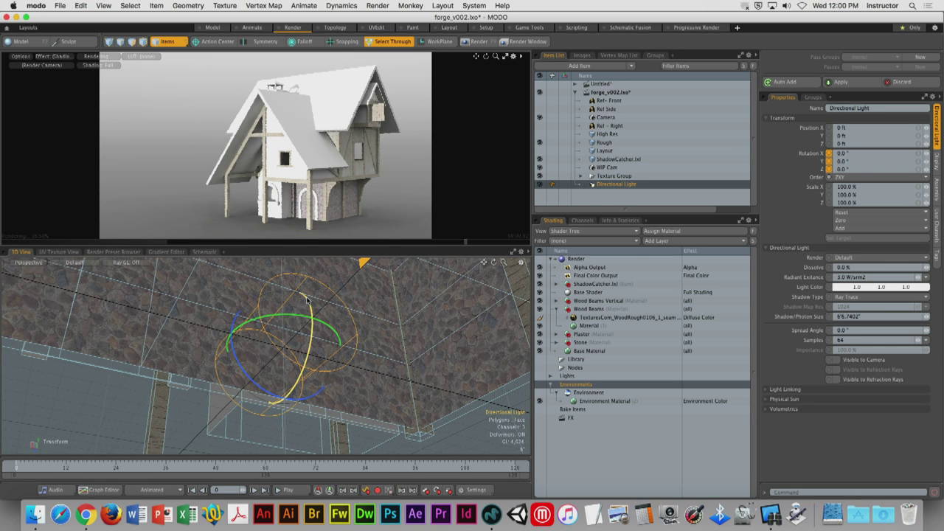
{"action": "left_click_drag", "start_coordinate": [311, 300], "coordinate": [313, 317]}
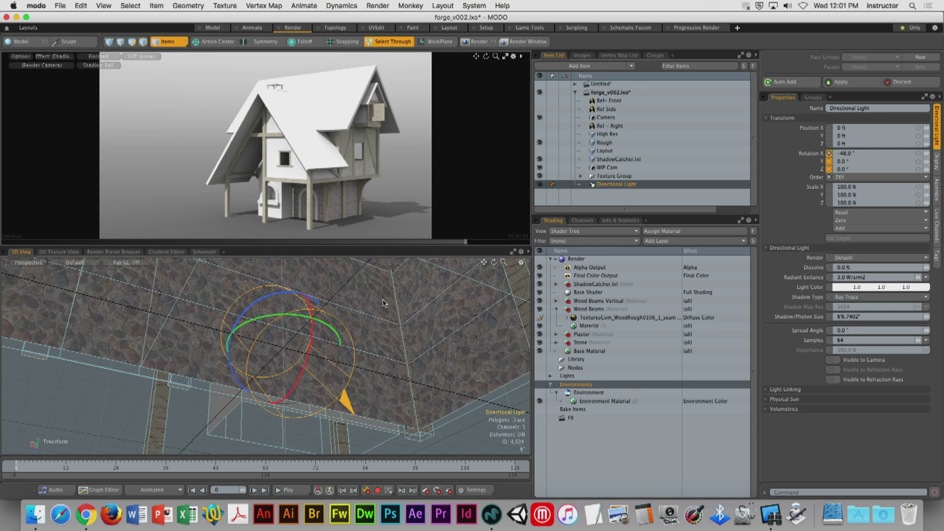
{"action": "key", "text": "o"}
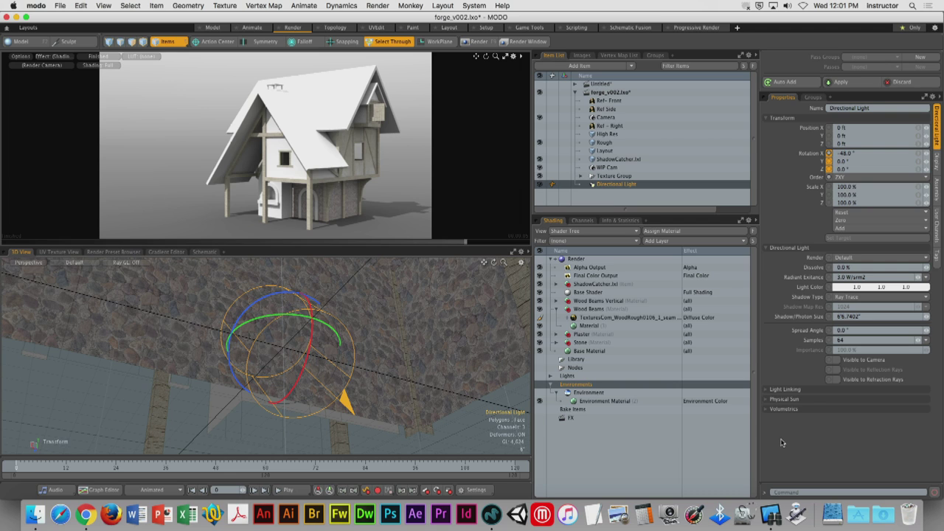
Maximize and run the render preview, and set the directional light's Spread Angle to 3°
{"action": "left_click", "coordinate": [509, 59]}
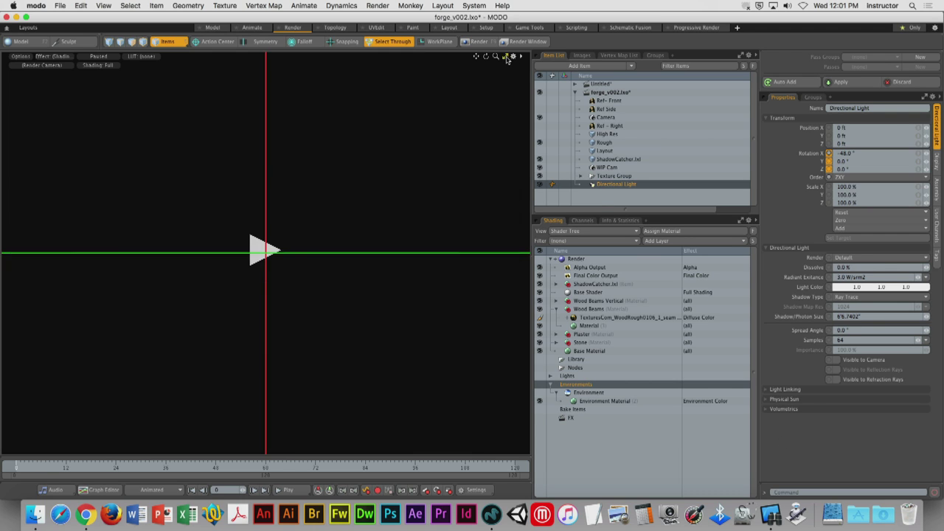
{"action": "left_click", "coordinate": [259, 254]}
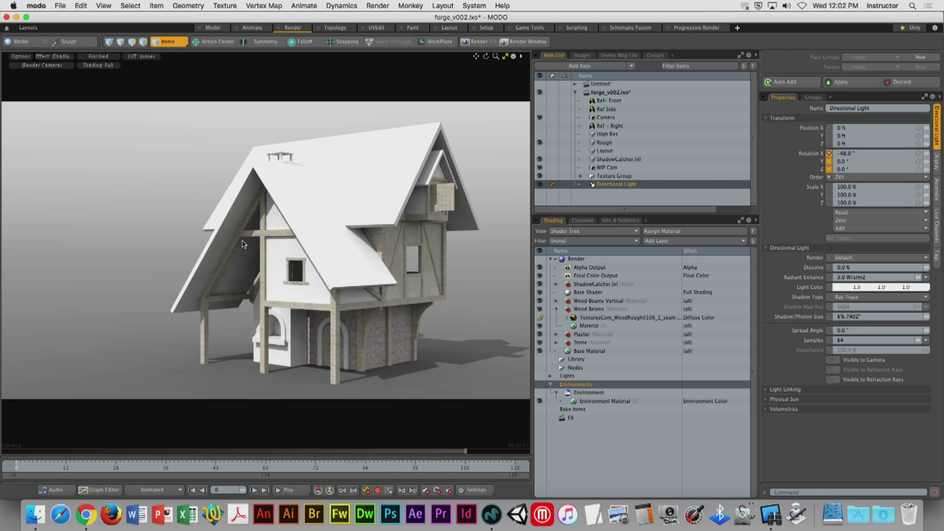
{"action": "middle_click_drag", "start_coordinate": [243, 247], "coordinate": [353, 384]}
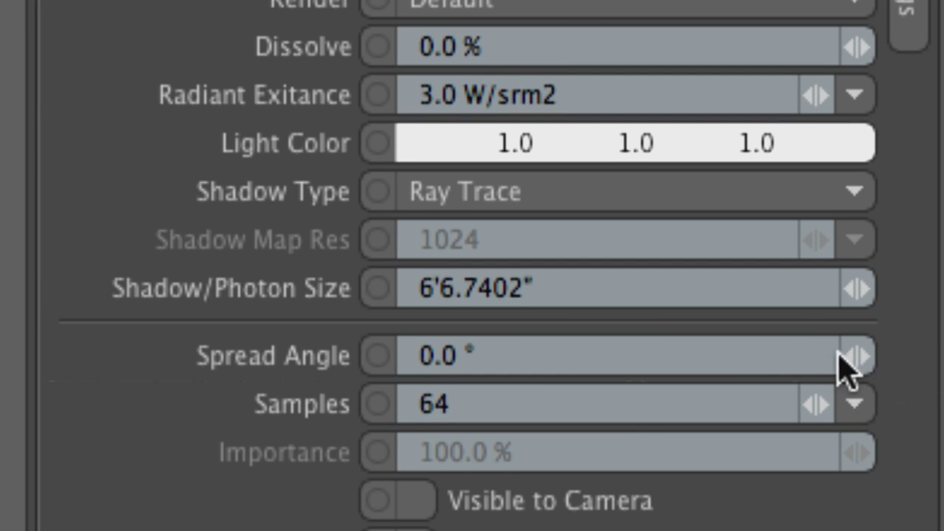
{"action": "left_click", "coordinate": [502, 357]}
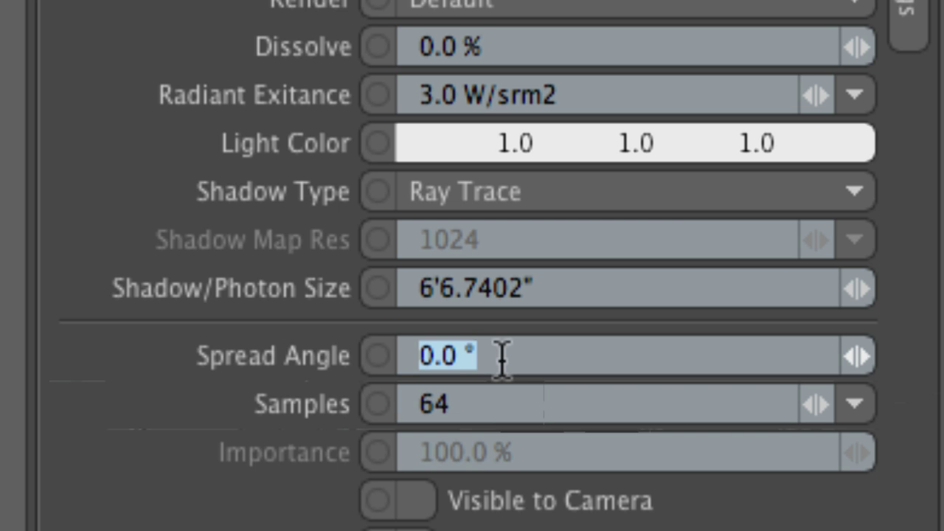
{"action": "type", "text": "3"}
{"action": "key", "text": "Return"}
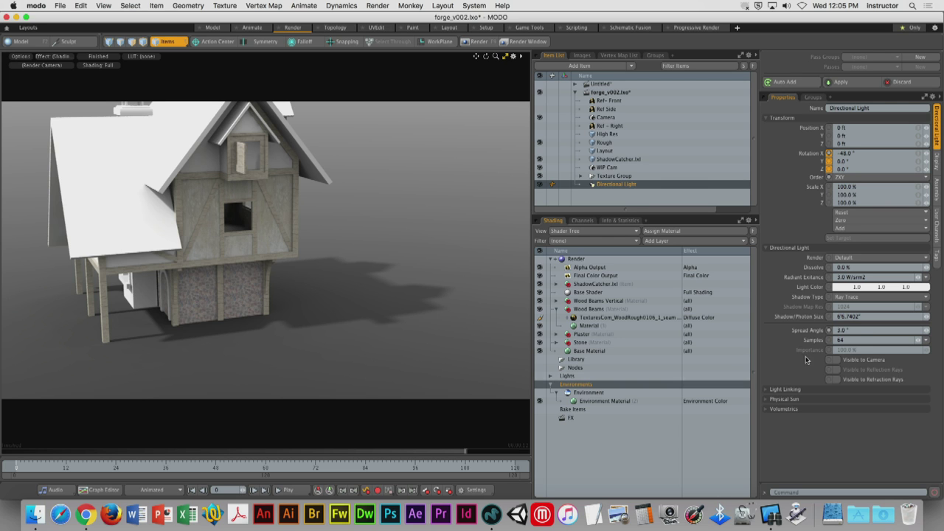
Try softer shadows by raising the directional light's Spread Angle to 15° and on to 30°
{"action": "left_click", "coordinate": [867, 331]}
{"action": "type", "text": "15"}
{"action": "key", "text": "Return"}
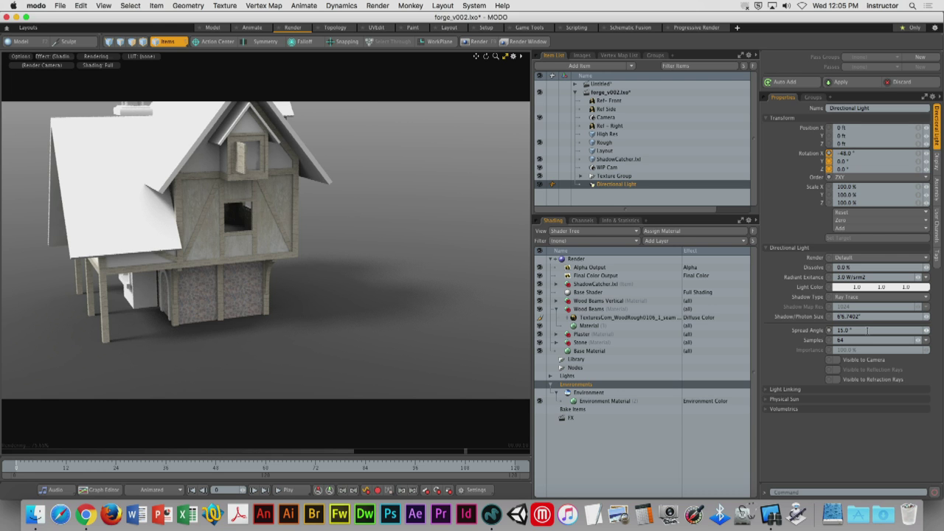
{"action": "left_click", "coordinate": [867, 331]}
{"action": "type", "text": "30"}
{"action": "key", "text": "Return"}
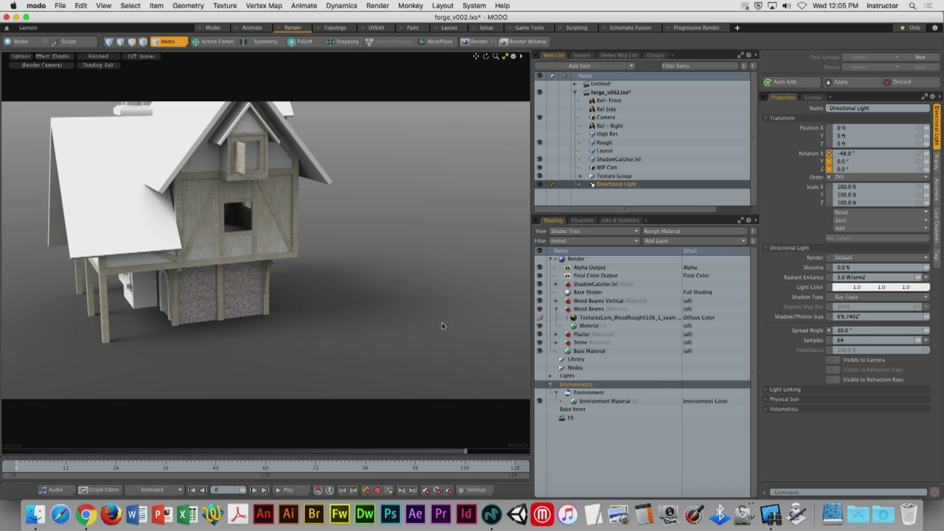
Darken the Base Material's Diffuse Color slightly to 0.91, 0.91, 0.91 and check the building from several angles in the preview
{"action": "left_click_drag", "start_coordinate": [232, 196], "coordinate": [347, 211], "text": "alt"}
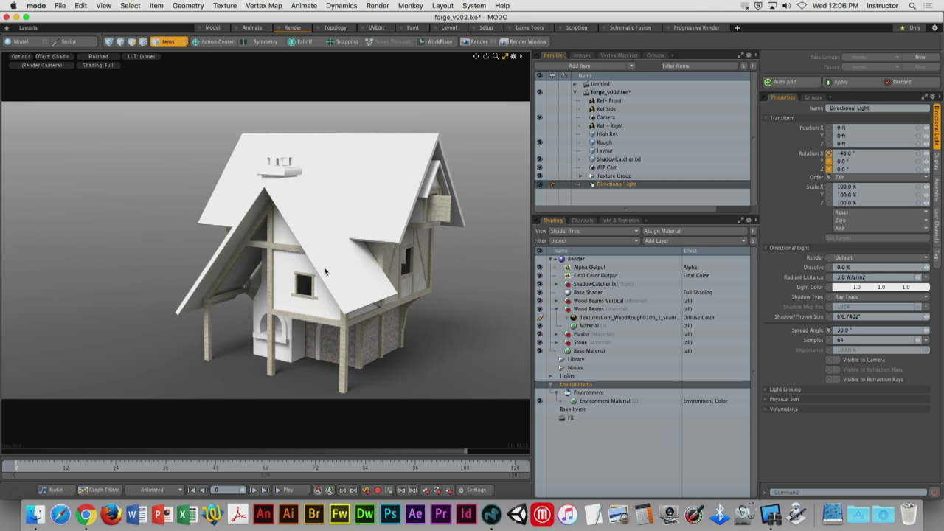
{"action": "left_click", "coordinate": [588, 353]}
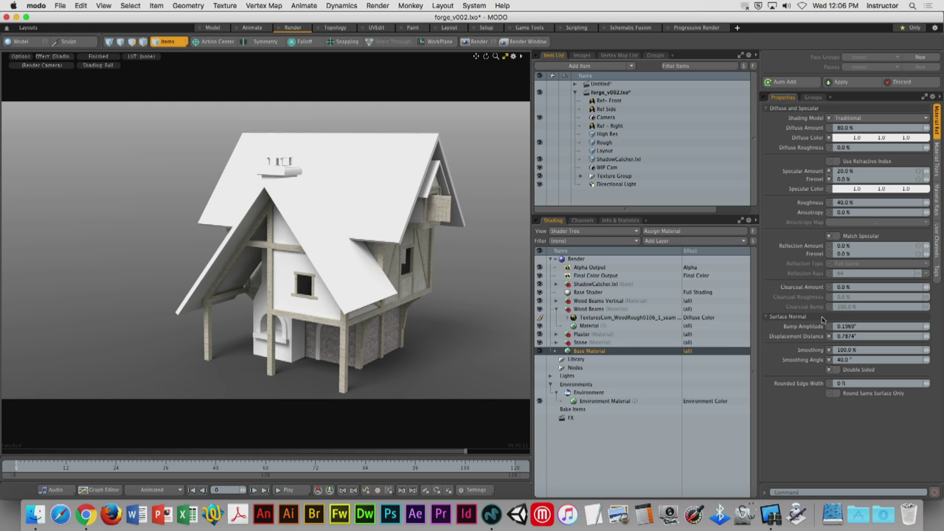
{"action": "left_click", "coordinate": [847, 137]}
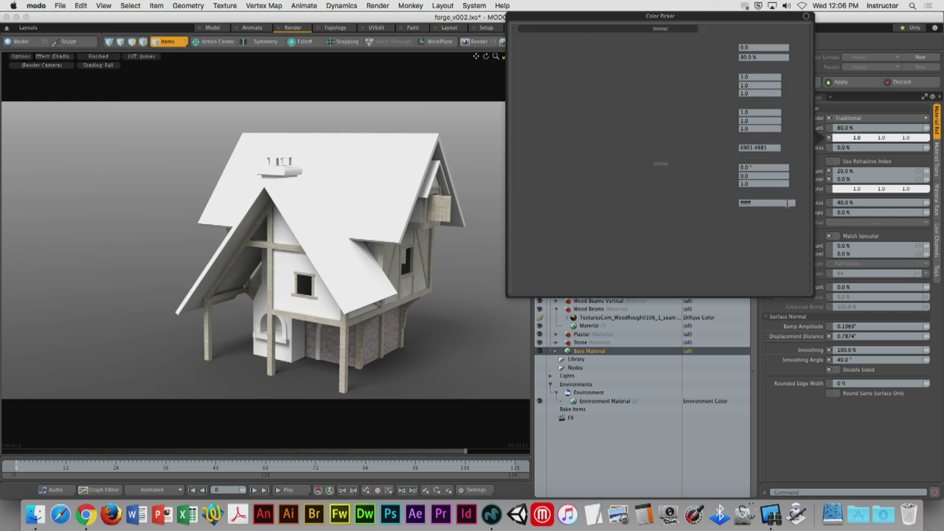
{"action": "left_click_drag", "start_coordinate": [660, 177], "coordinate": [655, 177]}
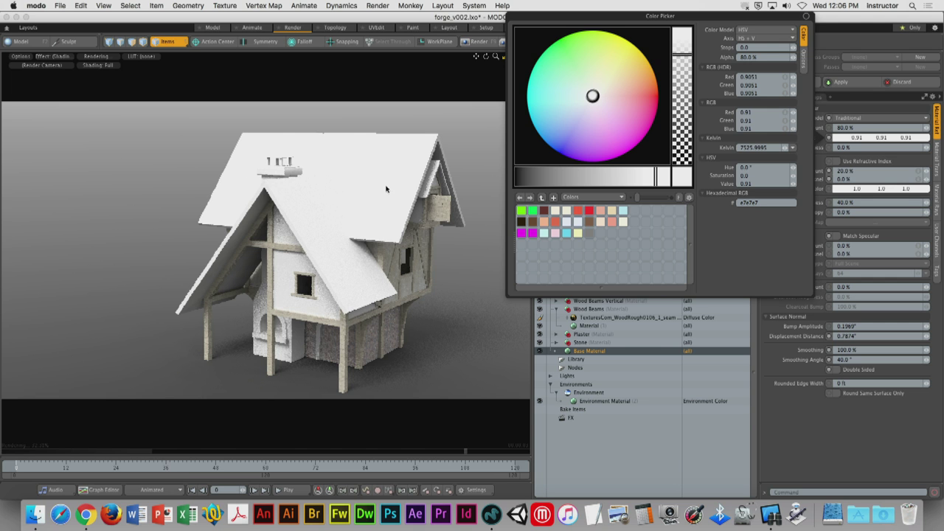
{"action": "left_click", "coordinate": [818, 414]}
{"action": "left_click_drag", "start_coordinate": [243, 181], "coordinate": [240, 161], "text": "alt"}
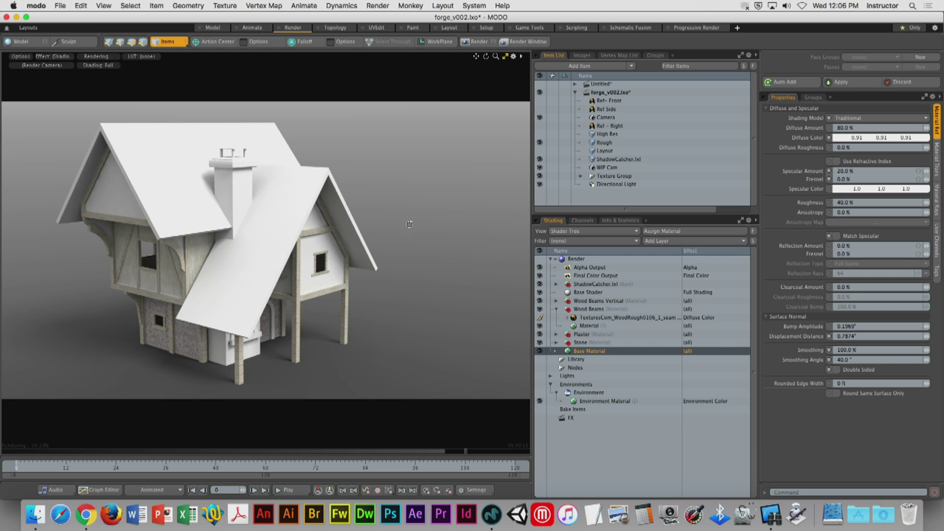
{"action": "middle_click_drag", "start_coordinate": [410, 224], "coordinate": [301, 236]}
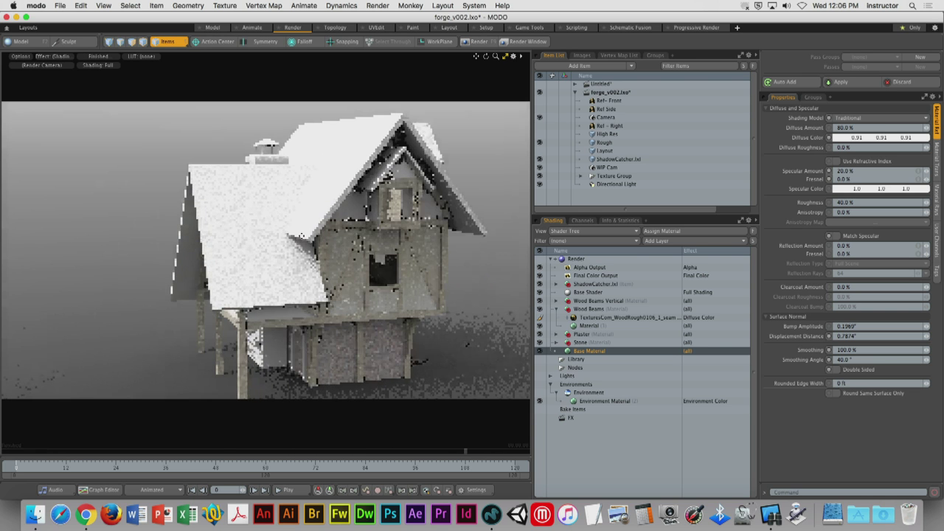
Select the directional light and bring its Spread Angle back to 3°
{"action": "left_click", "coordinate": [605, 185]}
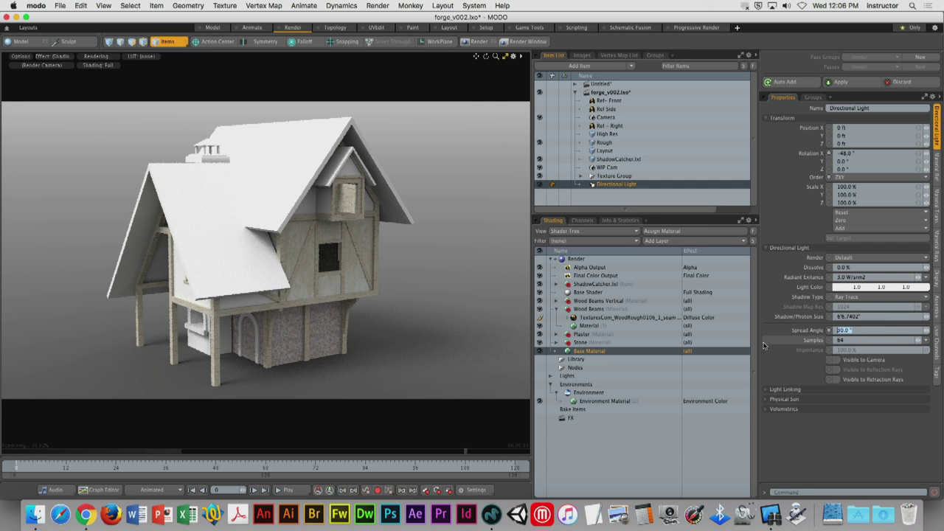
{"action": "left_click", "coordinate": [845, 330]}
{"action": "type", "text": "3"}
{"action": "key", "text": "Return"}
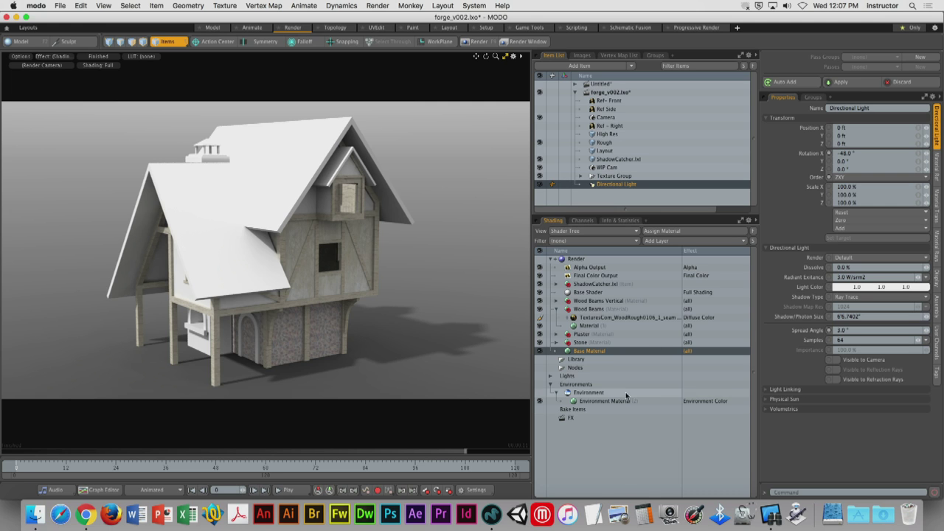
Collapse the Environments group, expand Lights in the shader tree, and select the directional light's Light Material
{"action": "left_click", "coordinate": [550, 384]}
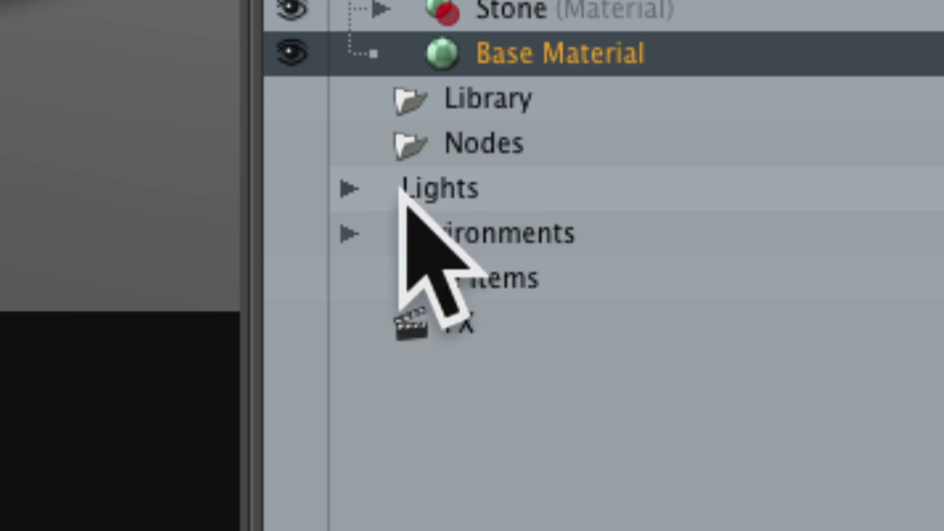
{"action": "left_click", "coordinate": [349, 190]}
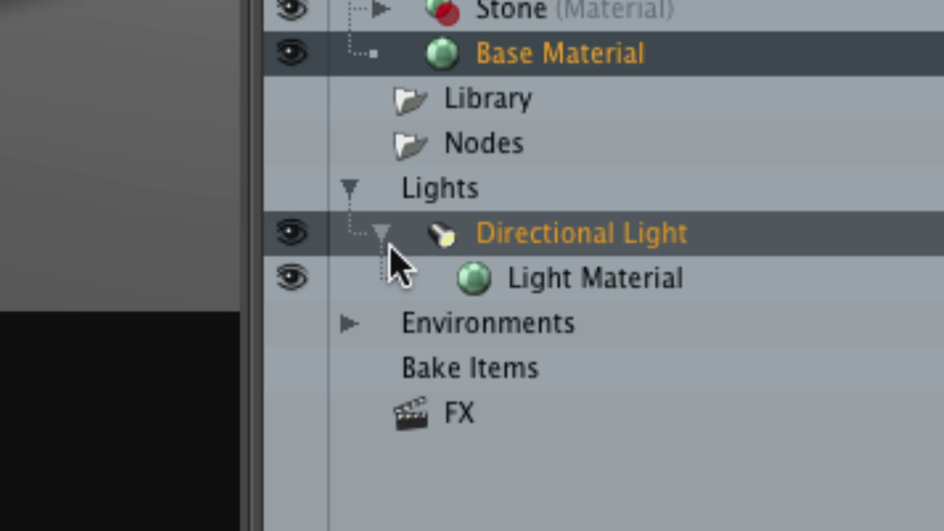
{"action": "left_click", "coordinate": [383, 236]}
{"action": "left_click", "coordinate": [383, 236]}
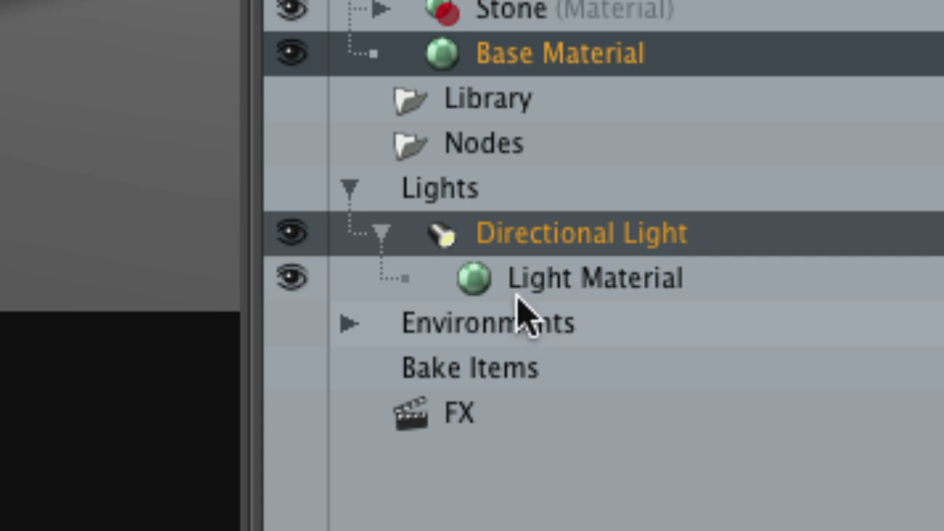
{"action": "left_click", "coordinate": [612, 289]}
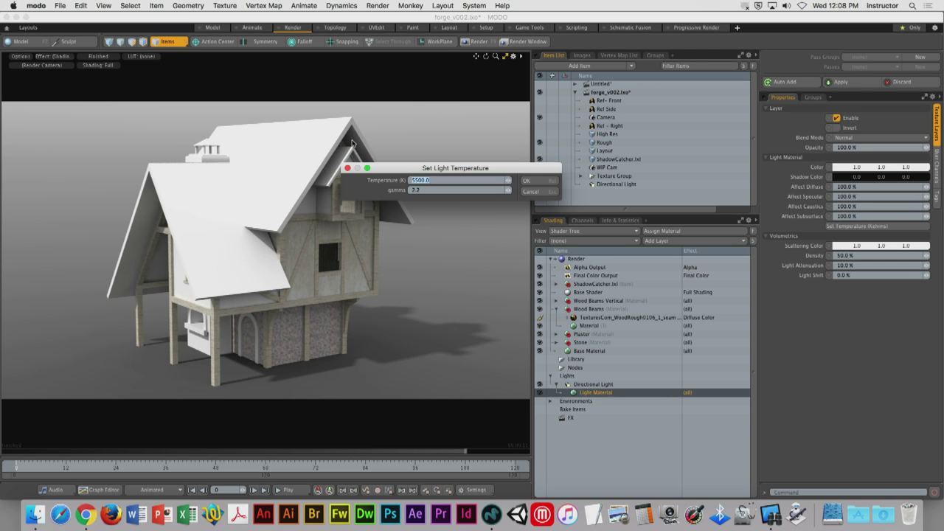
Set the Light Material's temperature to 6500 K and compare the render without and with it by undoing and redoing
{"action": "type", "text": "65"}
{"action": "left_click", "coordinate": [526, 180]}
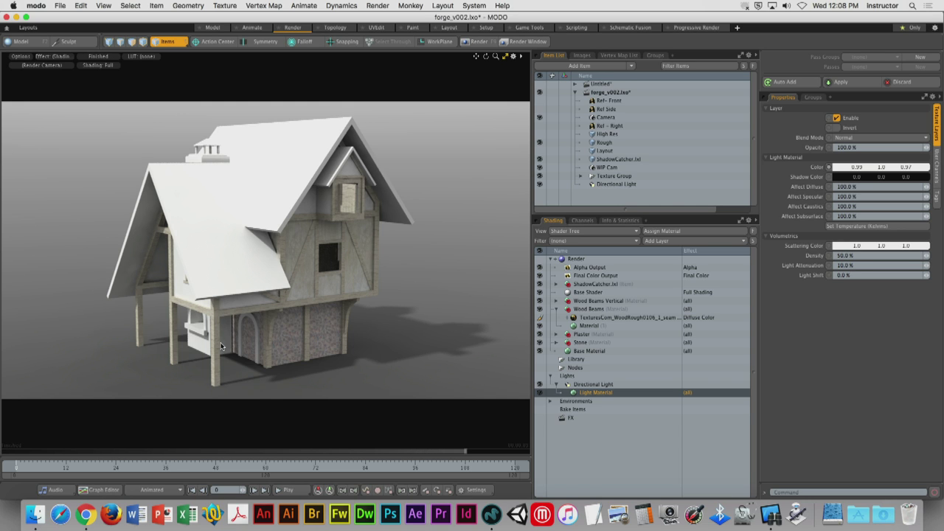
{"action": "key", "text": "ctrl+z"}
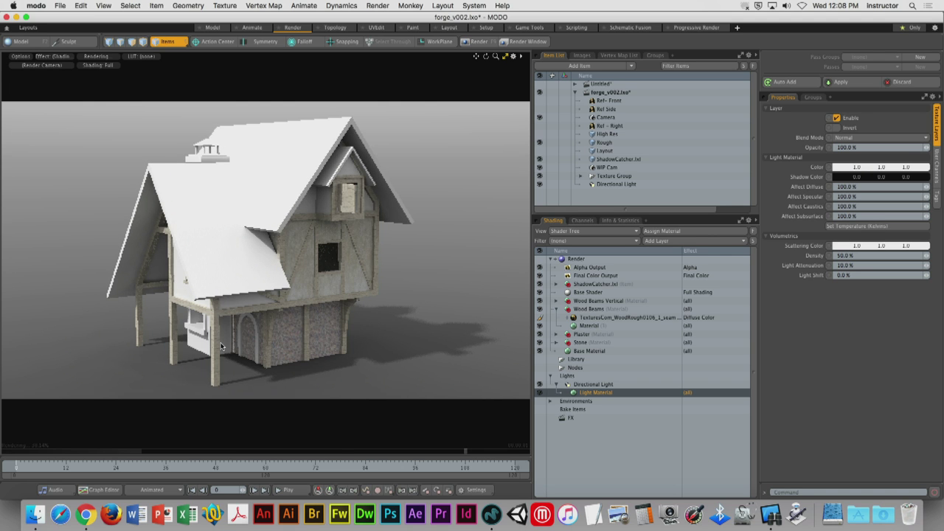
{"action": "key", "text": "ctrl+shift+z"}
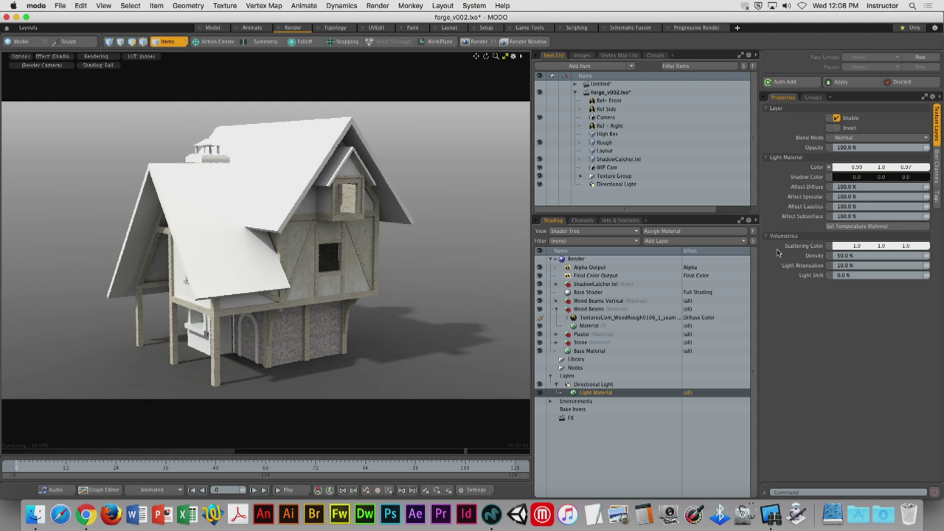
Switch the Light Material's color picker to the Kelvin model and choose a warmer temperature, giving the color 1.0, 0.99, 0.86
{"action": "double_click", "coordinate": [852, 169]}
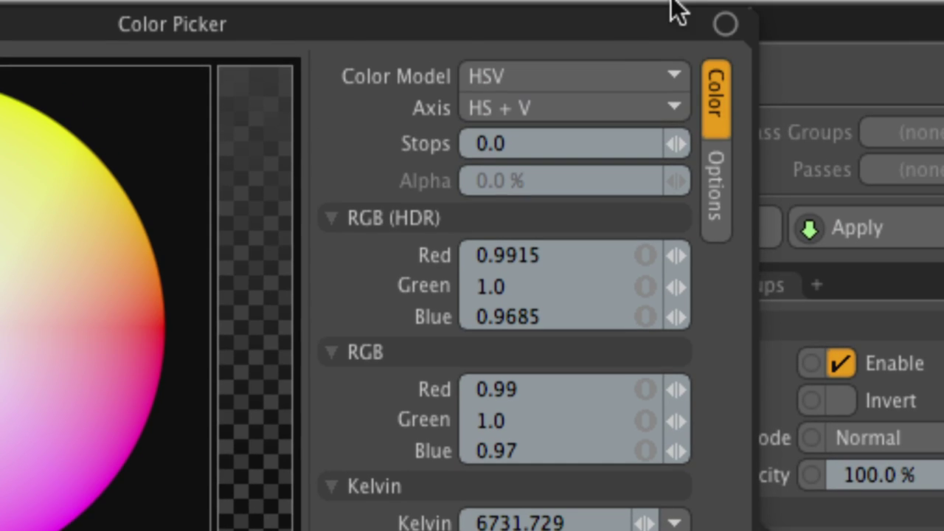
{"action": "left_click", "coordinate": [574, 78]}
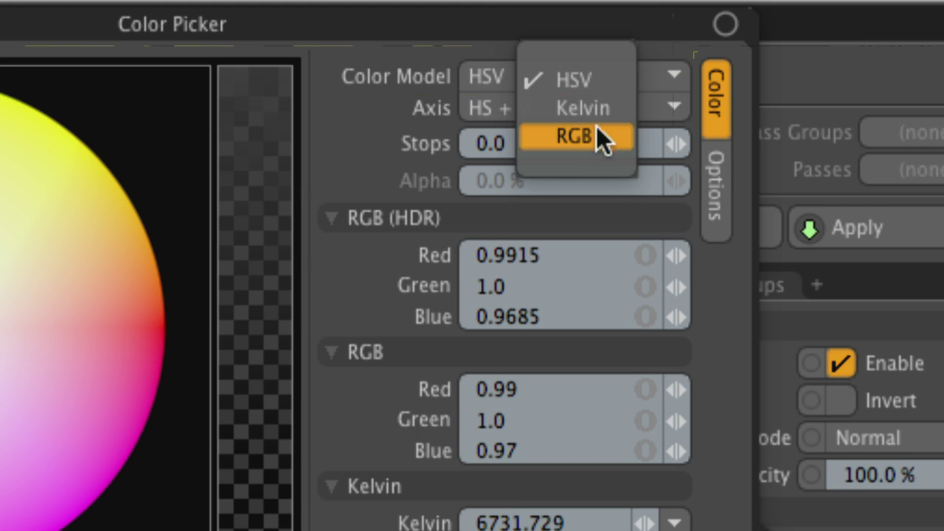
{"action": "left_click", "coordinate": [584, 107]}
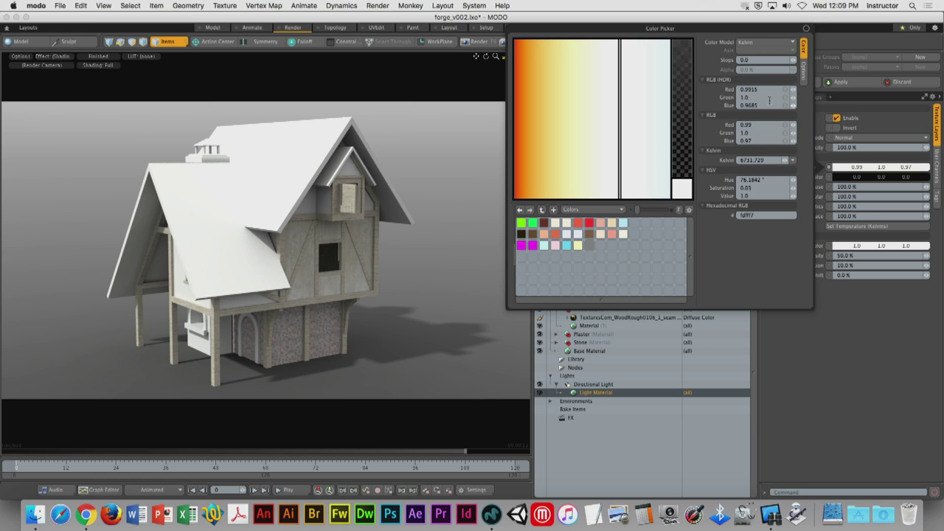
{"action": "left_click", "coordinate": [792, 160]}
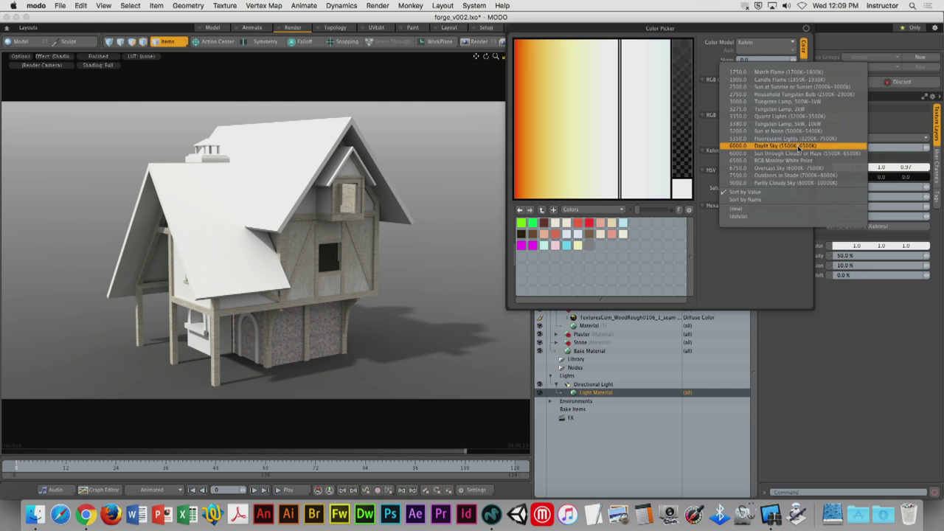
{"action": "left_click", "coordinate": [498, 129]}
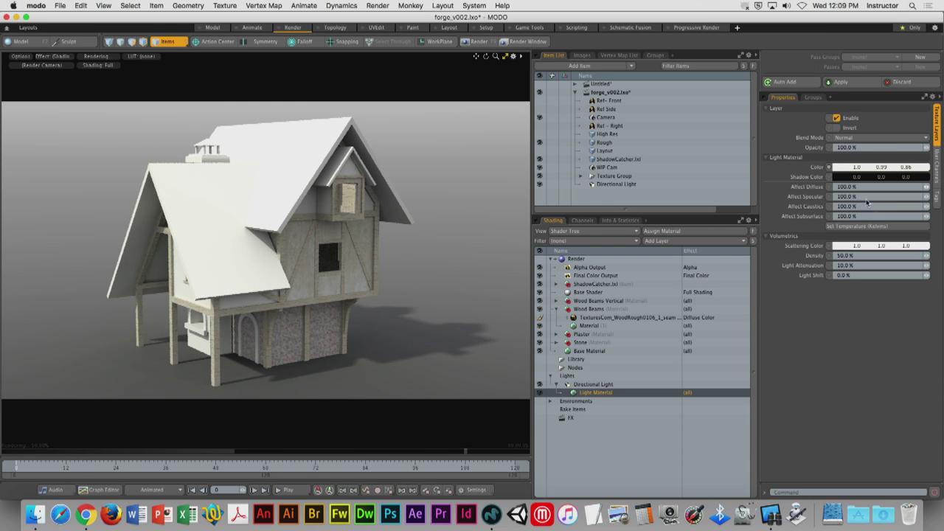
Set the Light Material's temperature to 6500 K, and try 3200 K in its color picker for comparison
{"action": "left_click", "coordinate": [857, 225]}
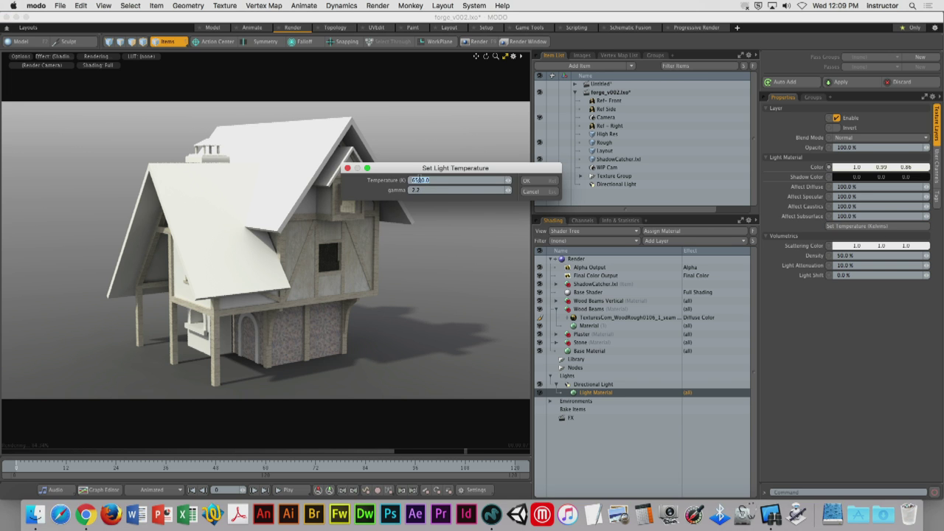
{"action": "left_click", "coordinate": [537, 184]}
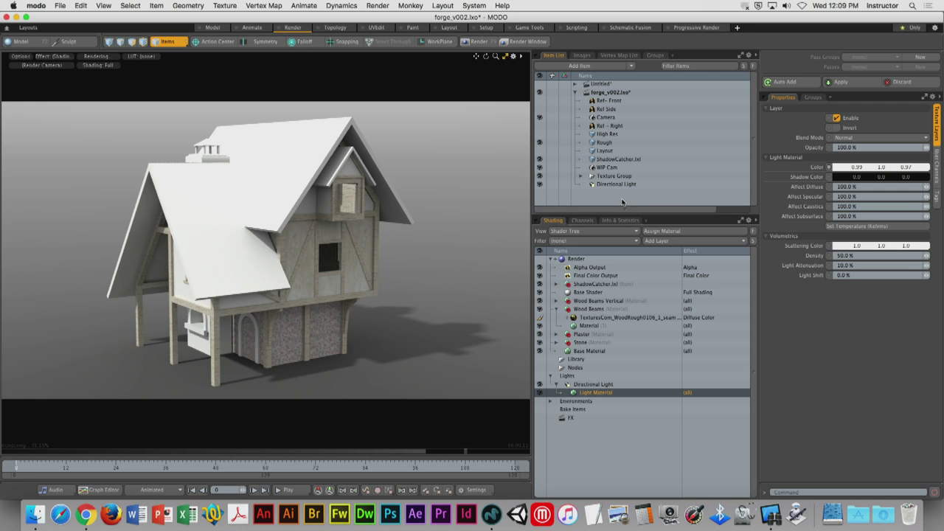
{"action": "left_click", "coordinate": [850, 171]}
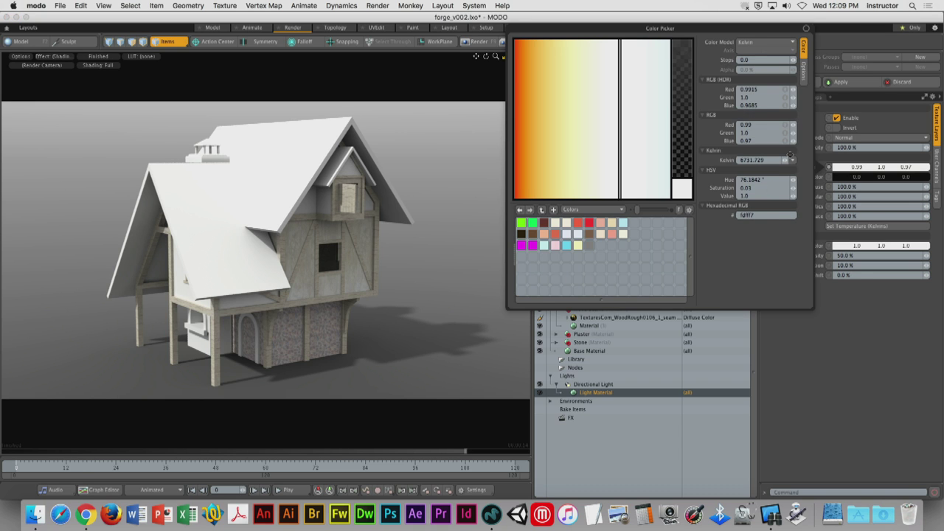
{"action": "left_click", "coordinate": [766, 160]}
{"action": "type", "text": "3200"}
{"action": "key", "text": "Return"}
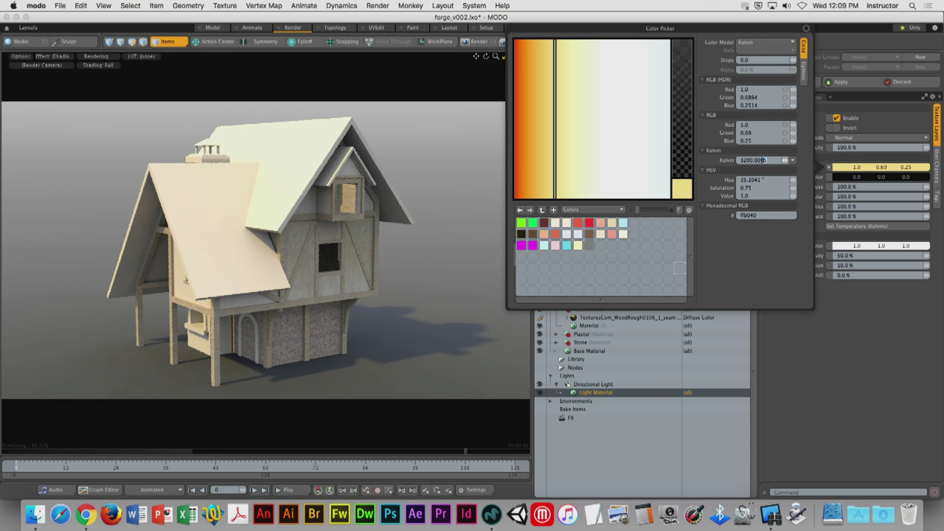
Set the Light Material color's Kelvin value to 6500 and close the color picker
{"action": "left_click", "coordinate": [764, 160]}
{"action": "type", "text": "6500"}
{"action": "key", "text": "Return"}
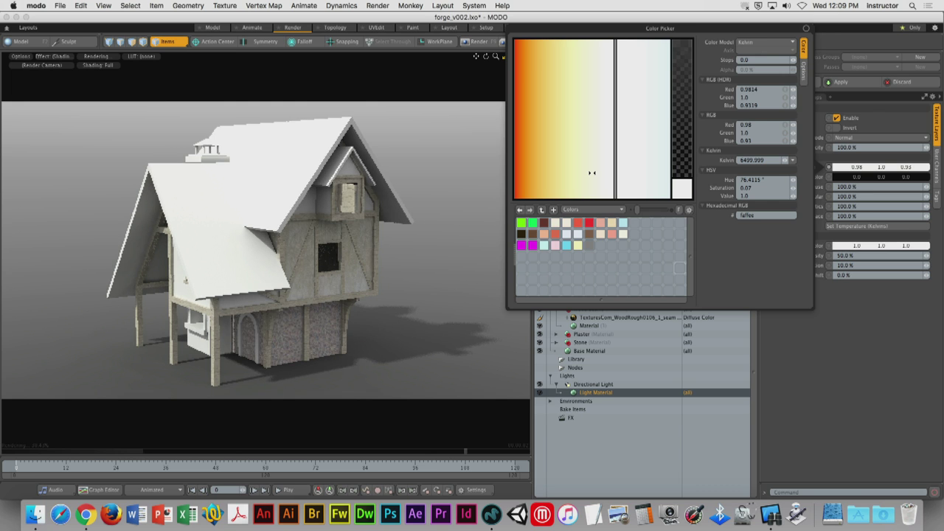
{"action": "left_click", "coordinate": [864, 359]}
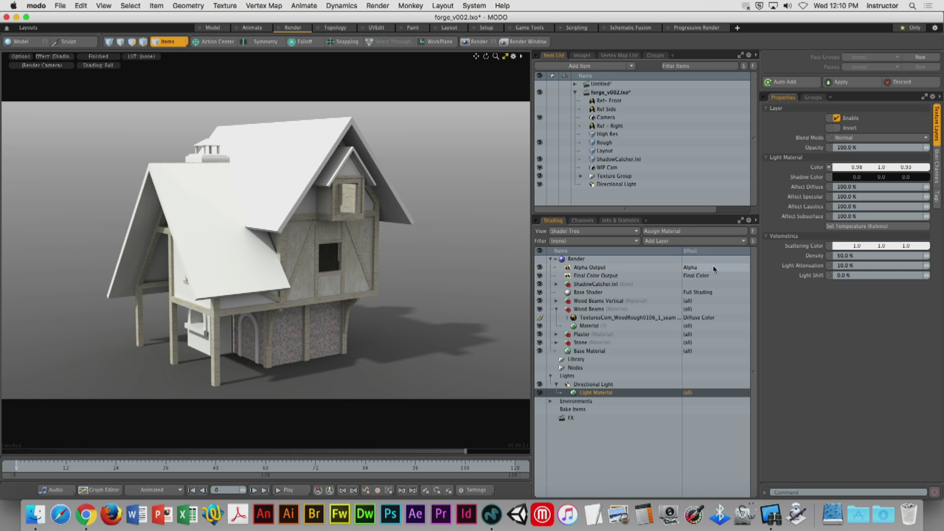
Select the directional light, collapse its Transform and Directional Light sections, and enable Physical Sun
{"action": "left_click", "coordinate": [663, 184]}
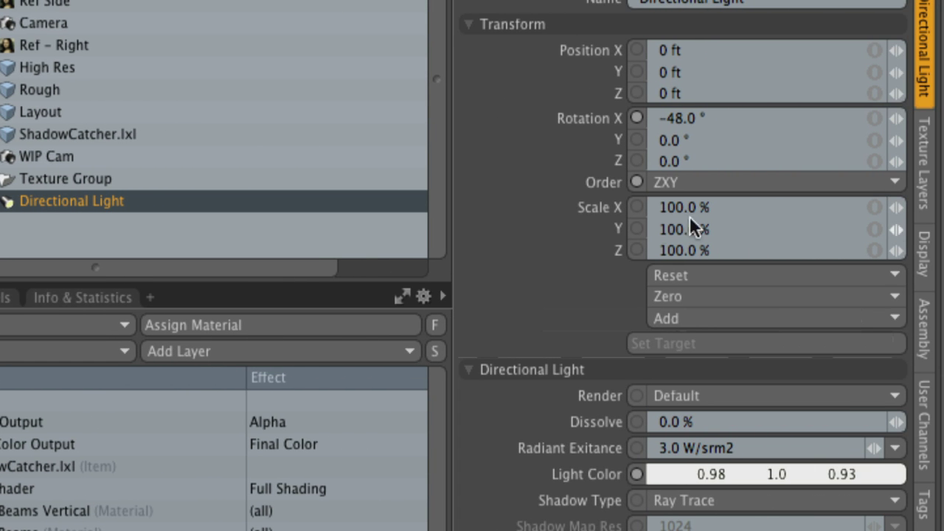
{"action": "left_click", "coordinate": [542, 24]}
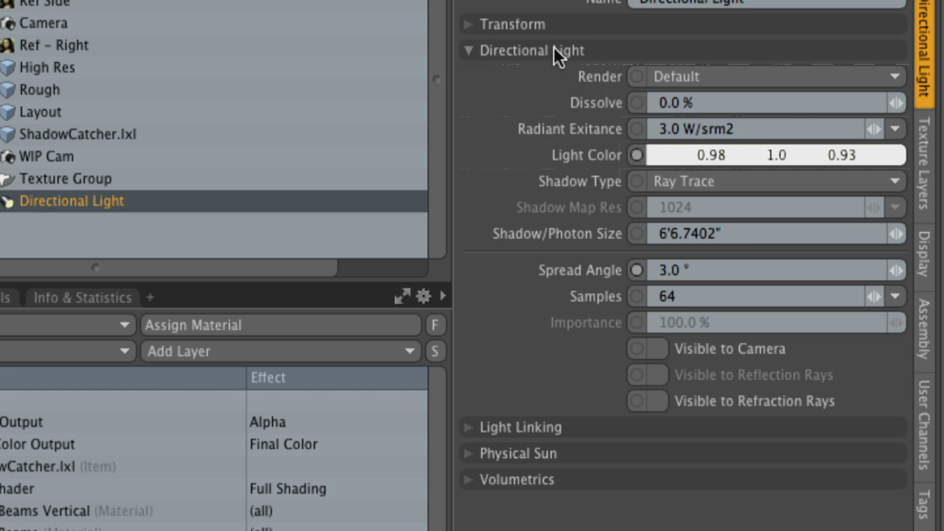
{"action": "left_click", "coordinate": [553, 49]}
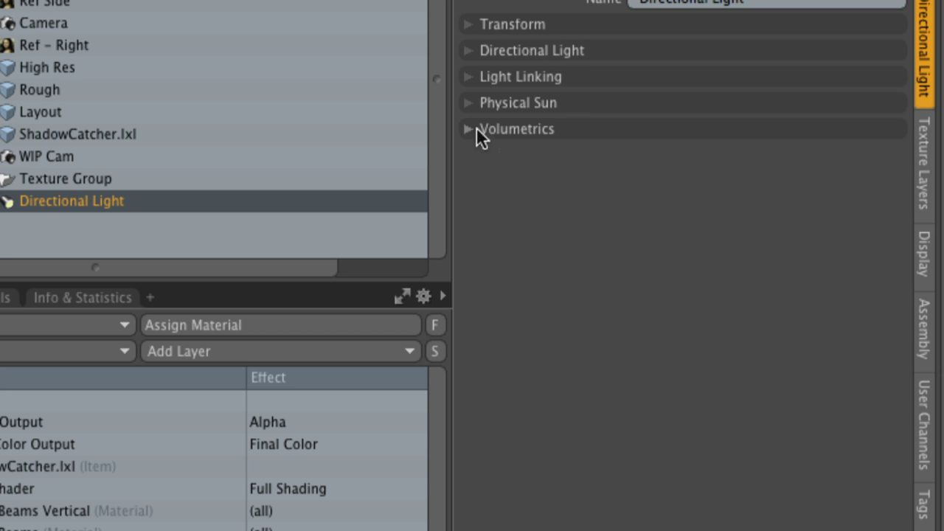
{"action": "left_click", "coordinate": [537, 103]}
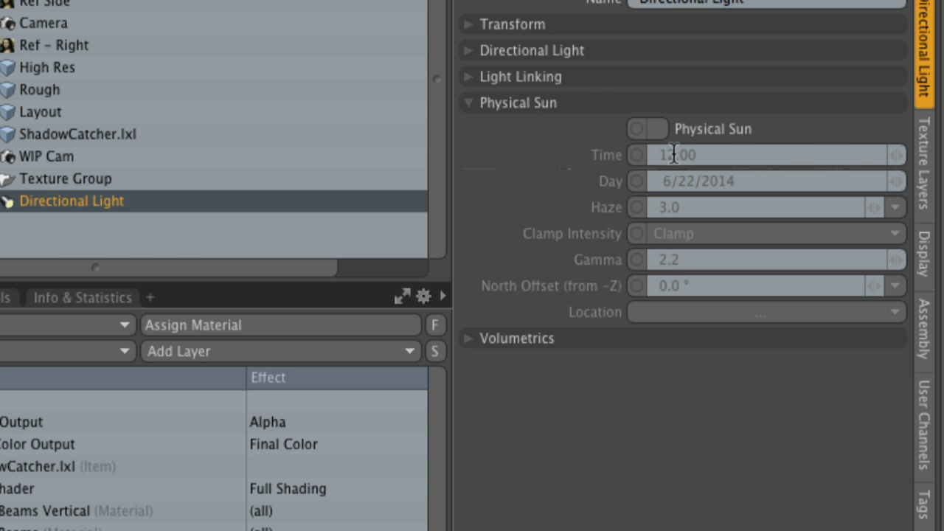
{"action": "left_click", "coordinate": [659, 129]}
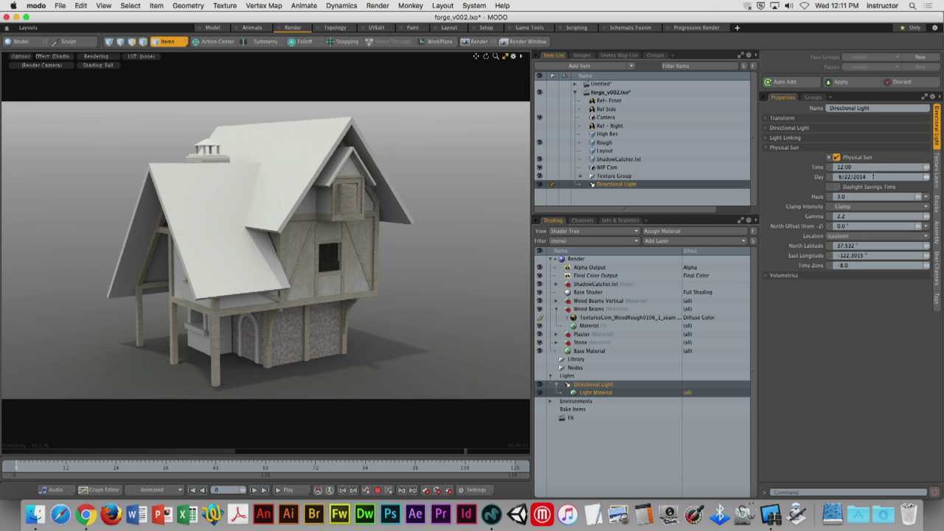
Try earlier Physical Sun times of 10:00 and 07:42 to compare the shadows on the house
{"action": "left_click", "coordinate": [841, 167]}
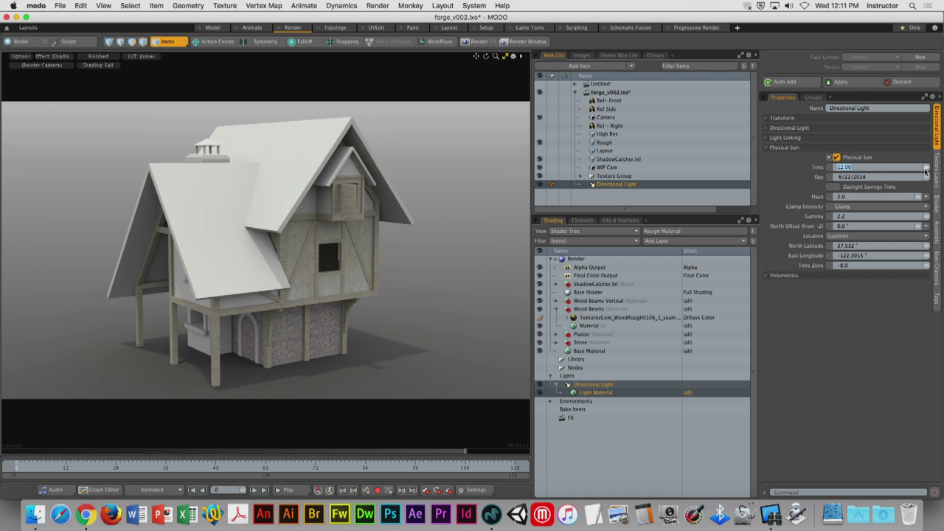
{"action": "left_click_drag", "start_coordinate": [926, 168], "coordinate": [921, 177]}
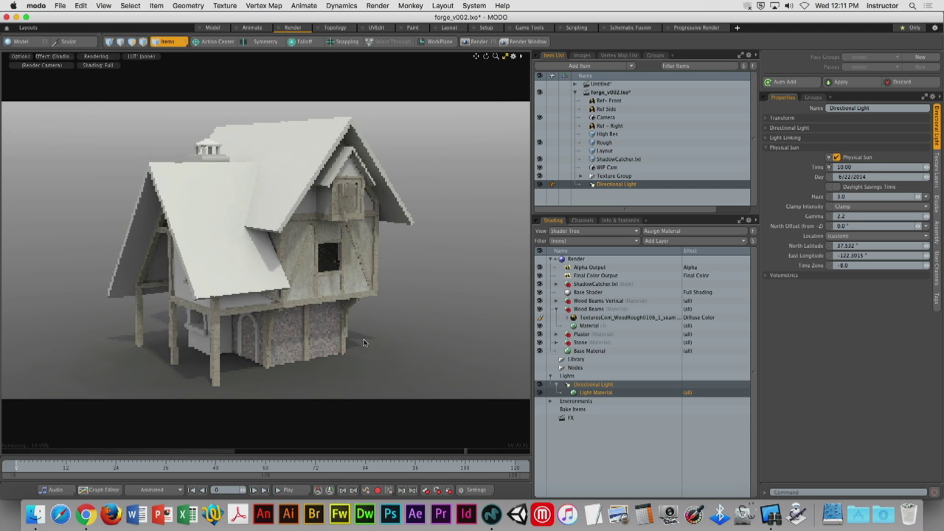
{"action": "left_click_drag", "start_coordinate": [926, 167], "coordinate": [925, 185]}
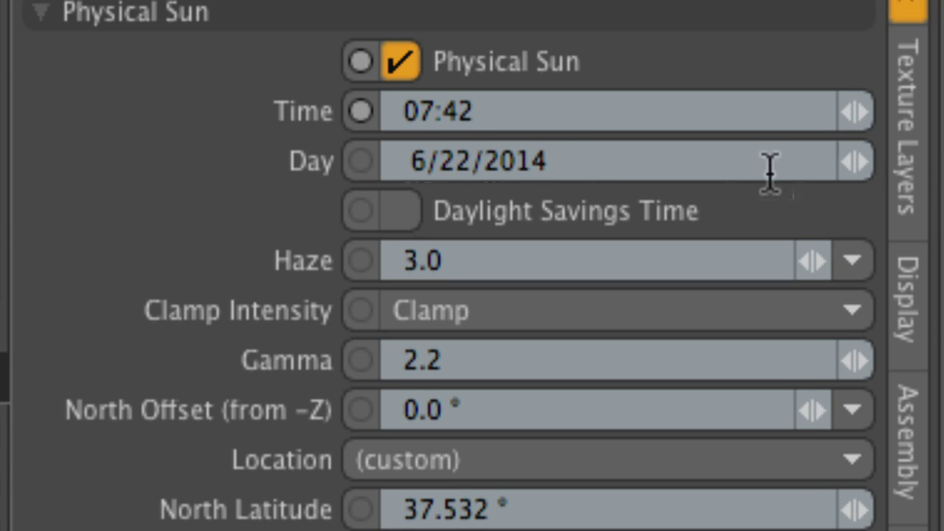
Set the Physical Sun's day to 10/26/2016 and its time to 12:11, undoing a trial adjustment made after that
{"action": "left_click", "coordinate": [577, 160]}
{"action": "double_click", "coordinate": [576, 162]}
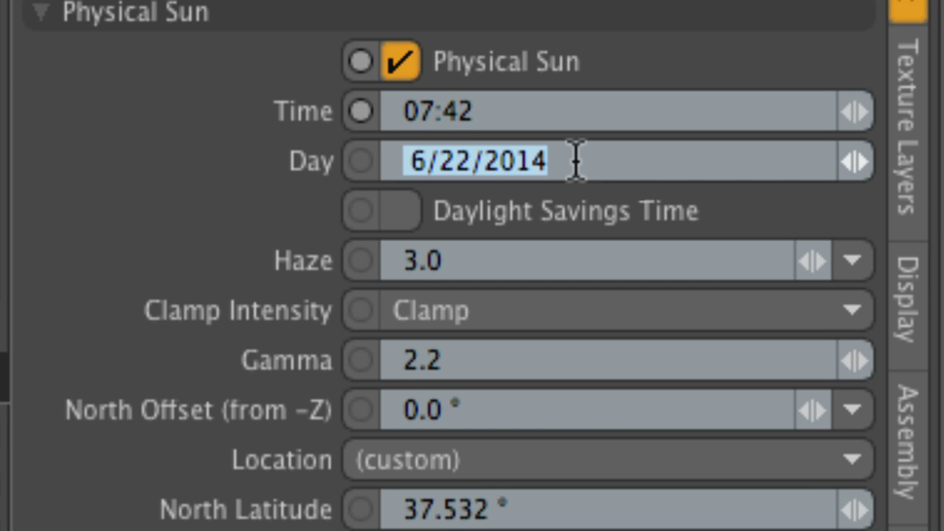
{"action": "type", "text": "10"}
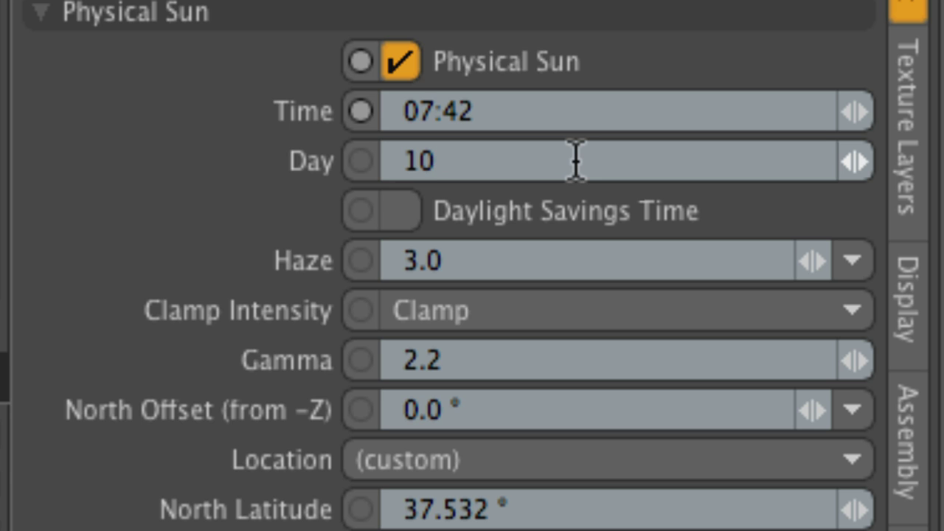
{"action": "type", "text": "/26/2016"}
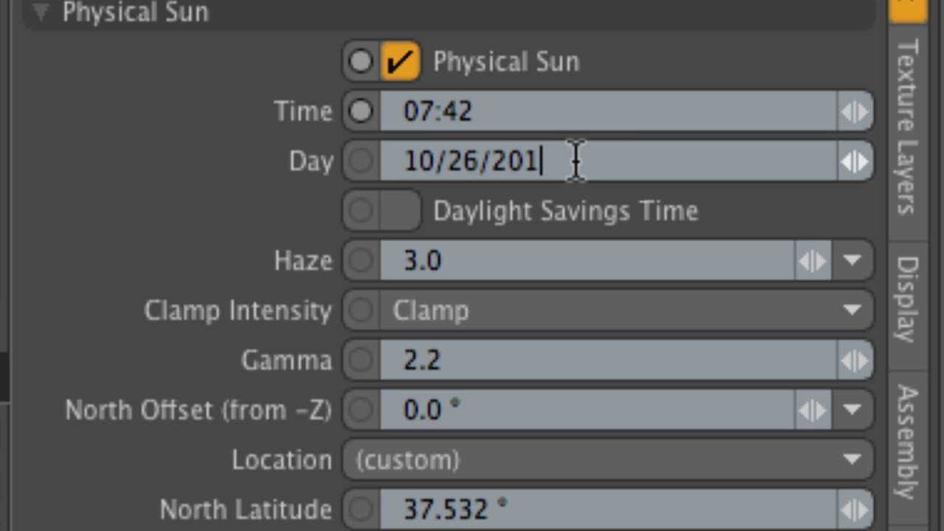
{"action": "key", "text": "Return"}
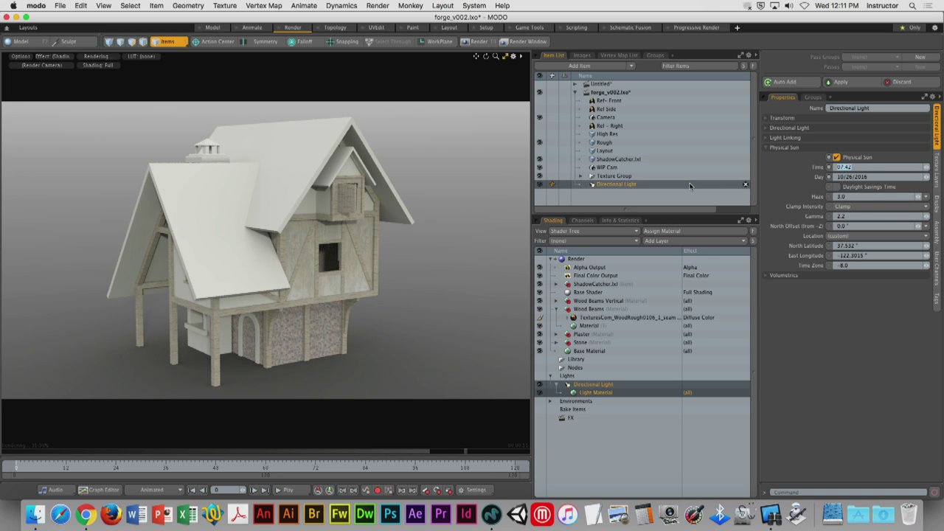
{"action": "type", "text": "12:11"}
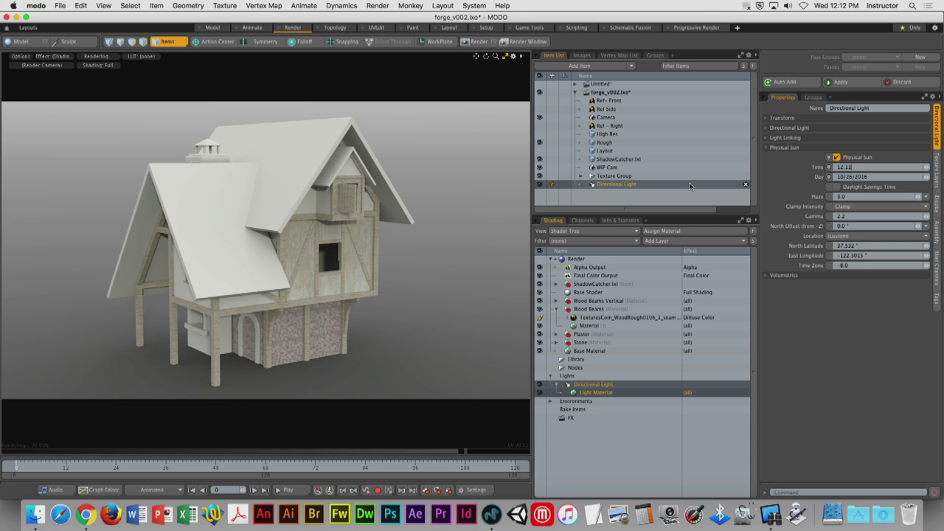
{"action": "key", "text": "Return"}
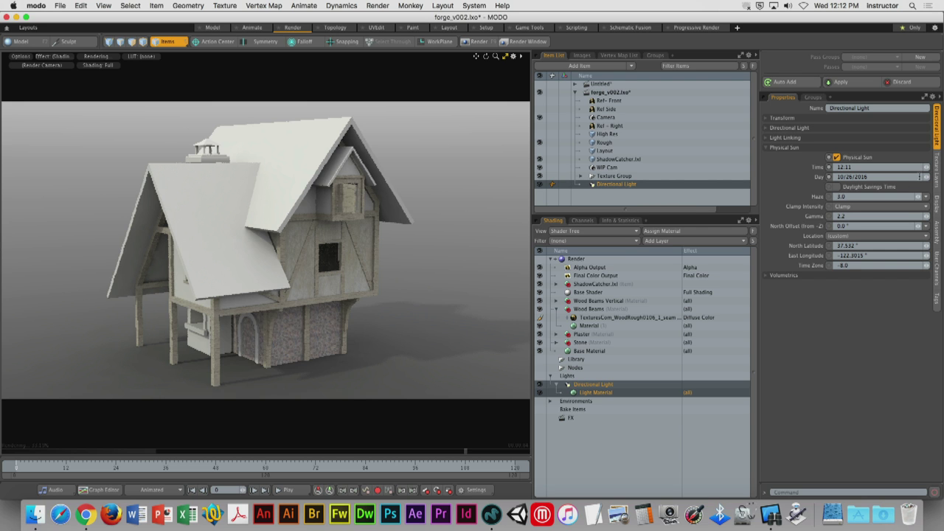
{"action": "left_click_drag", "start_coordinate": [925, 169], "coordinate": [922, 174]}
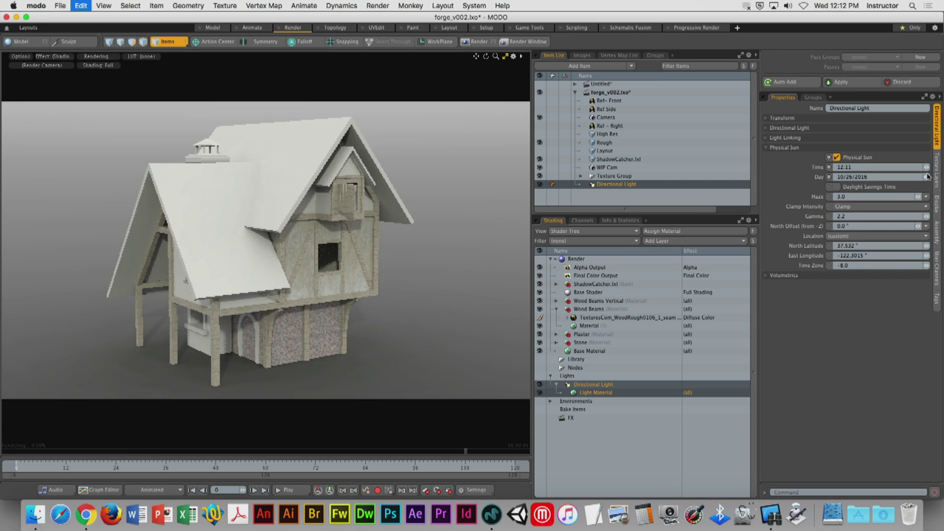
{"action": "key", "text": "super+z"}
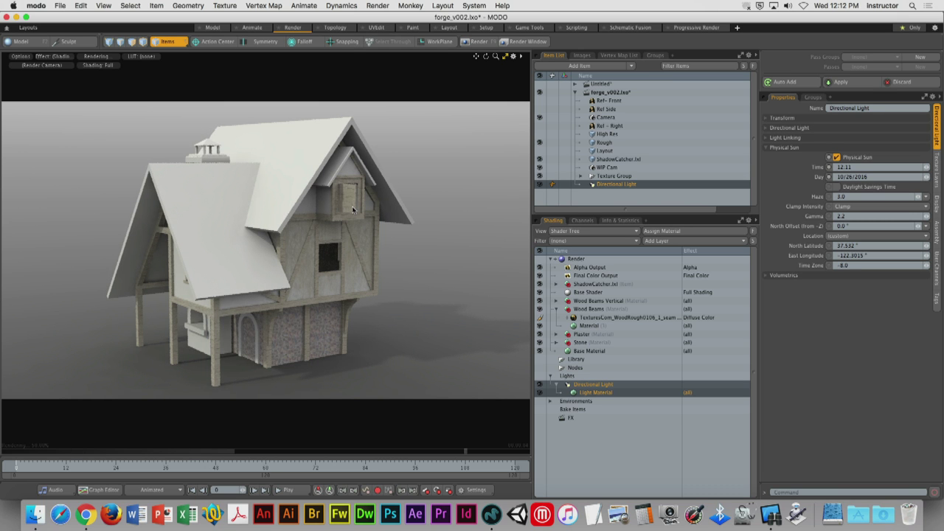
View the house's shadow from another angle and review the Physical Sun's latitude and preset location choices
{"action": "left_click_drag", "start_coordinate": [404, 185], "coordinate": [248, 227], "text": "alt"}
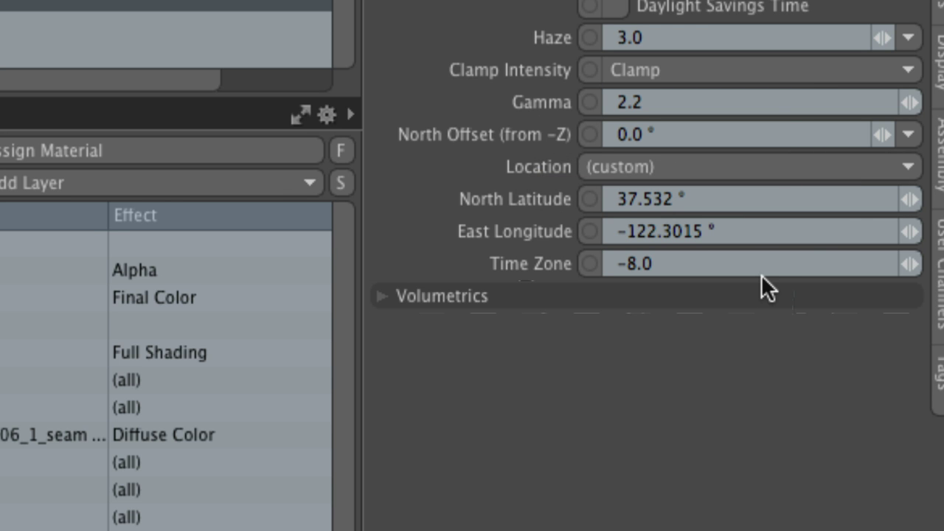
{"action": "left_click", "coordinate": [702, 199]}
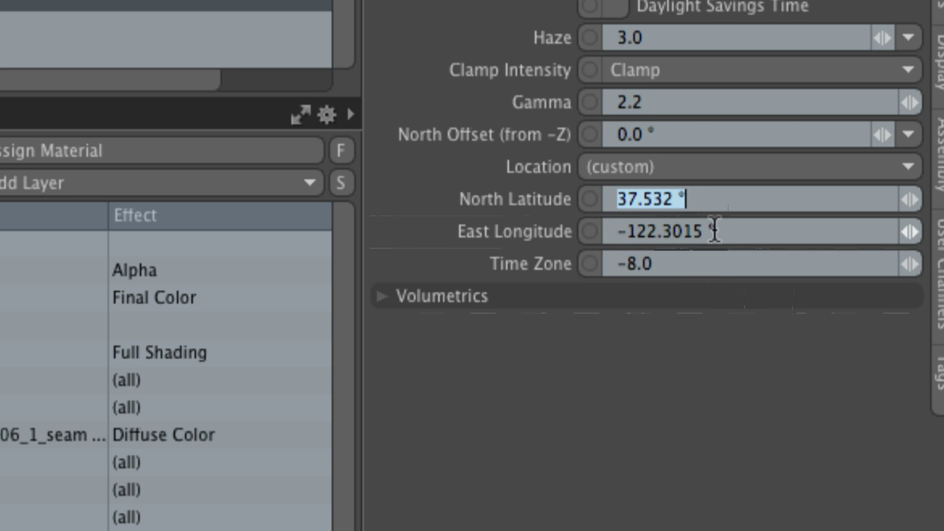
{"action": "left_click", "coordinate": [668, 168]}
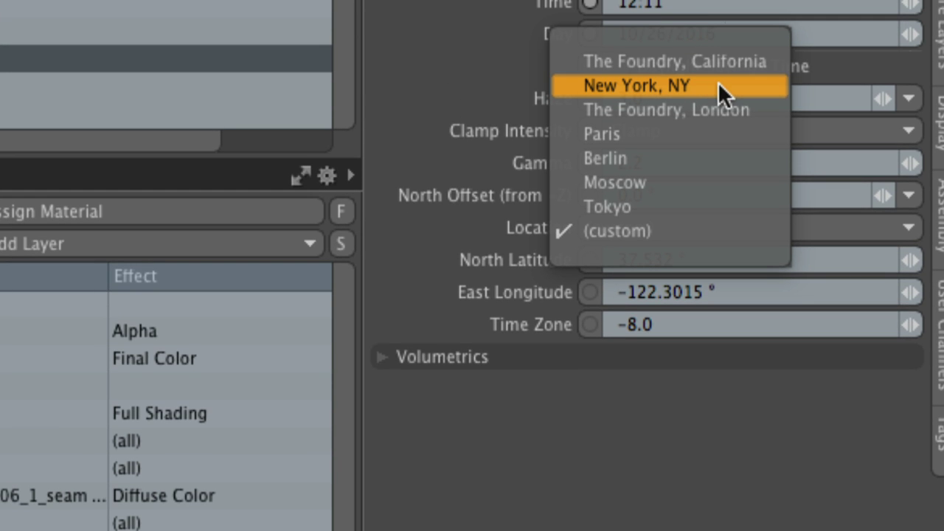
{"action": "left_click", "coordinate": [685, 134]}
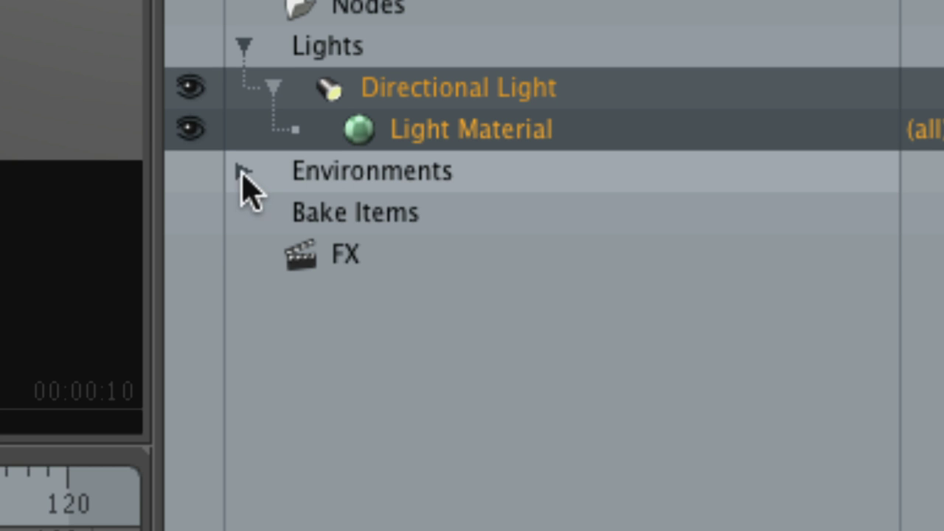
Expand Environments in the shader tree and assign the directional light as the Environment Material's Sun Light
{"action": "left_click", "coordinate": [244, 171]}
{"action": "left_click", "coordinate": [414, 210]}
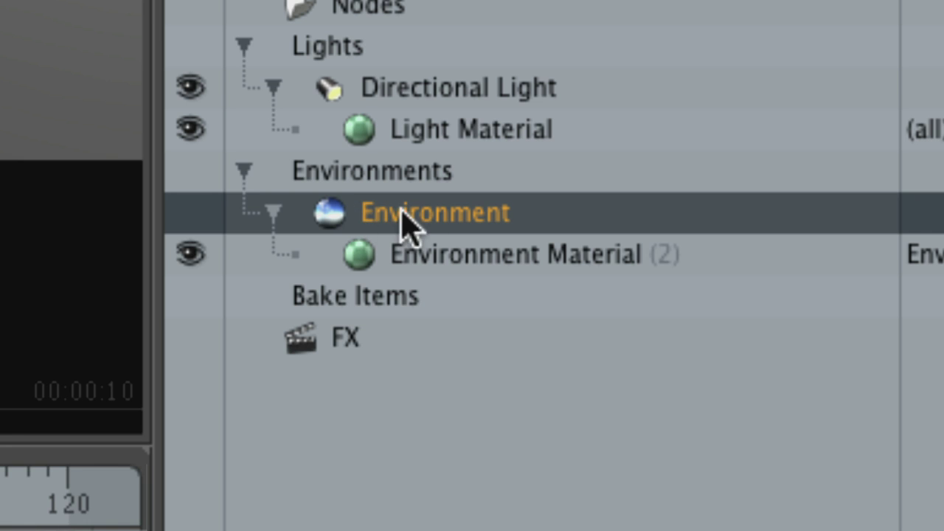
{"action": "left_click", "coordinate": [497, 266]}
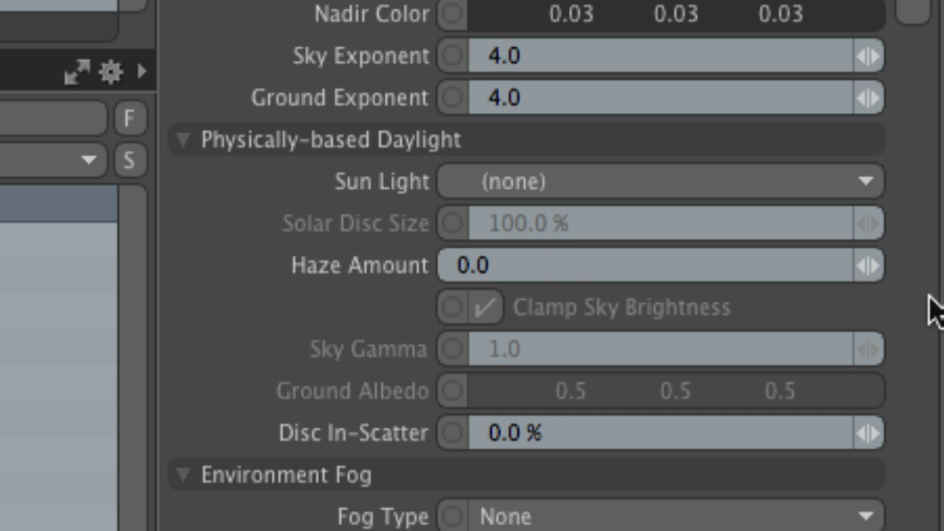
{"action": "left_click", "coordinate": [519, 188]}
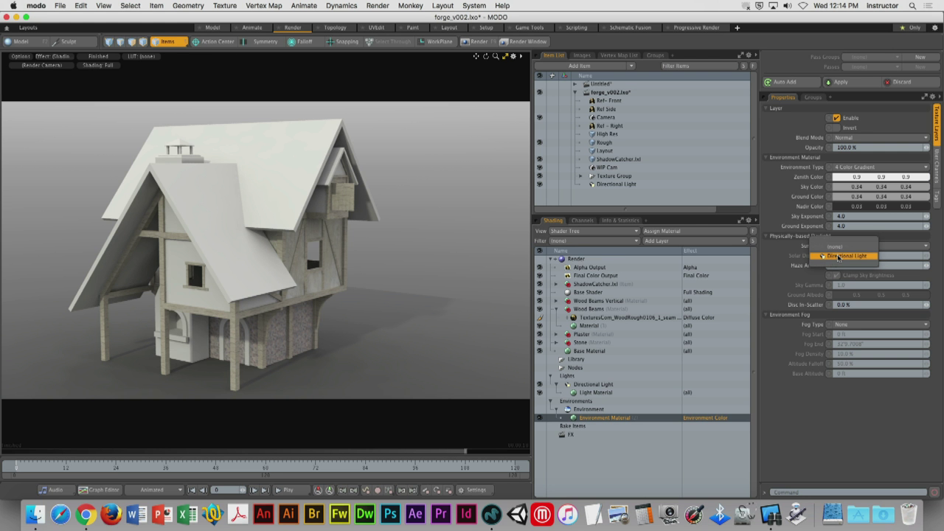
{"action": "left_click", "coordinate": [837, 255]}
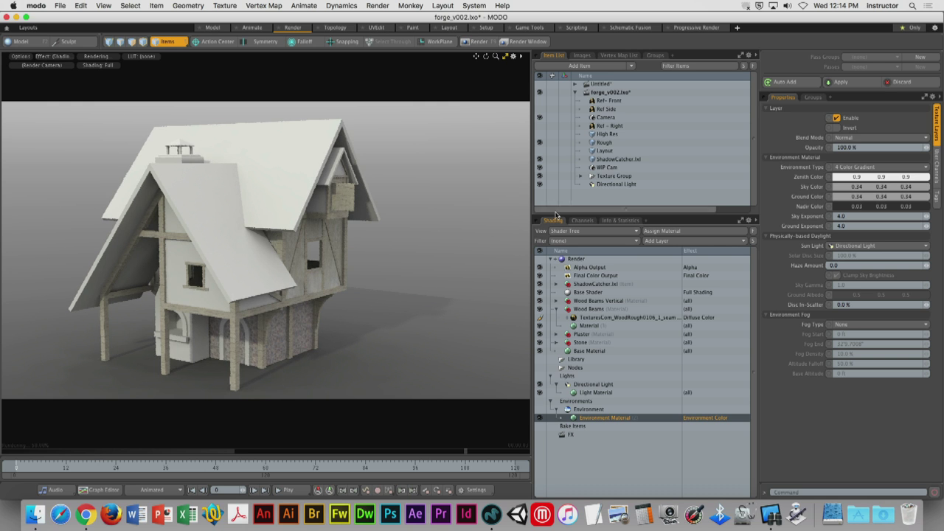
Enlarge the render preview slightly and set the Environment Material's Environment Type to Physically-based Daylight
{"action": "left_click_drag", "start_coordinate": [532, 214], "coordinate": [537, 214]}
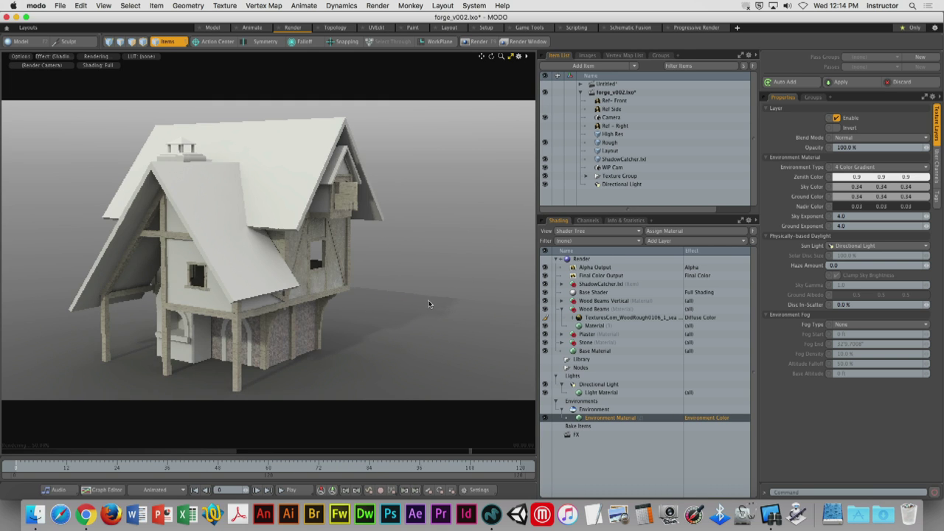
{"action": "middle_click_drag", "start_coordinate": [378, 199], "coordinate": [365, 258]}
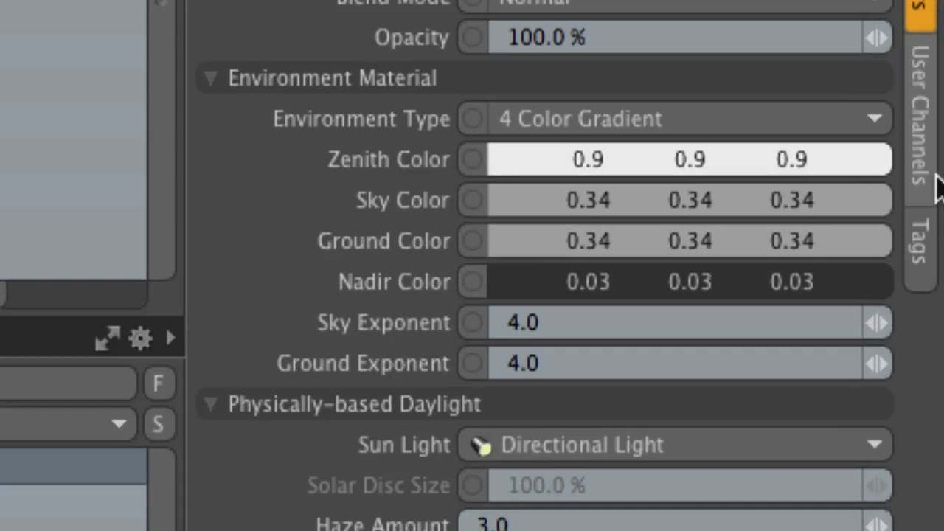
{"action": "left_click", "coordinate": [592, 121]}
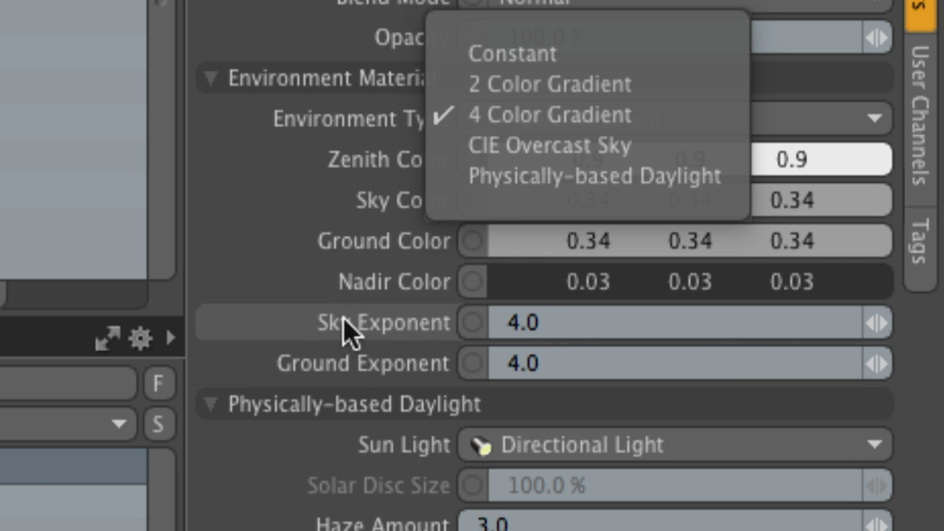
{"action": "left_click", "coordinate": [531, 181]}
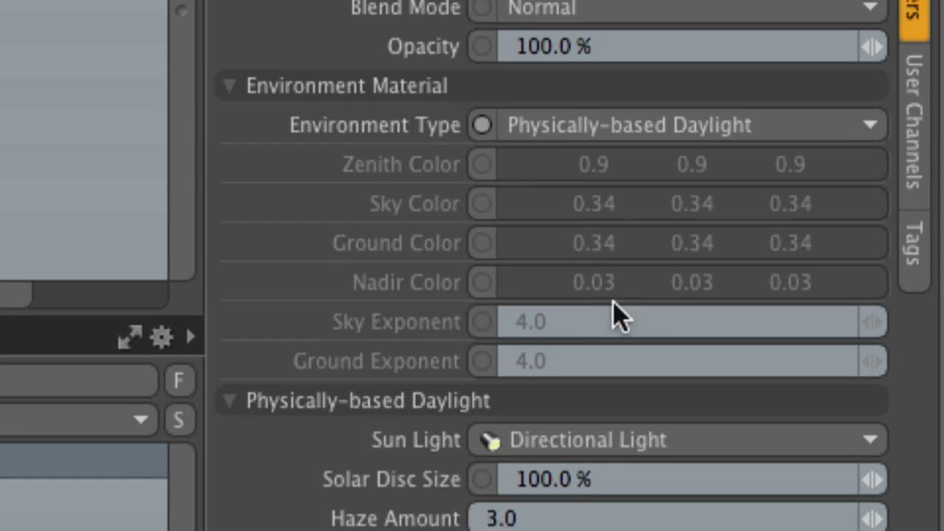
{"action": "left_click", "coordinate": [612, 284]}
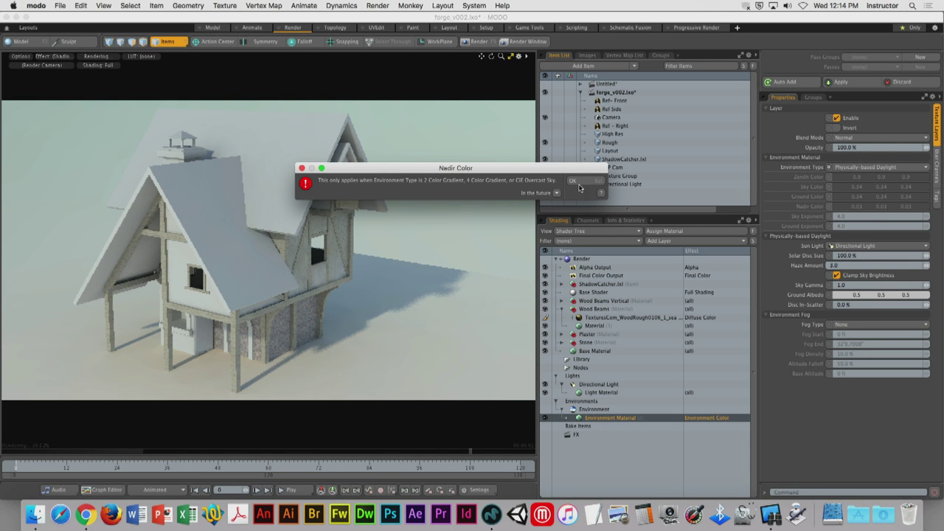
Dismiss the Nadir Color dialog and set the Directional Light's Physical Sun time to 17:15
{"action": "left_click", "coordinate": [576, 183]}
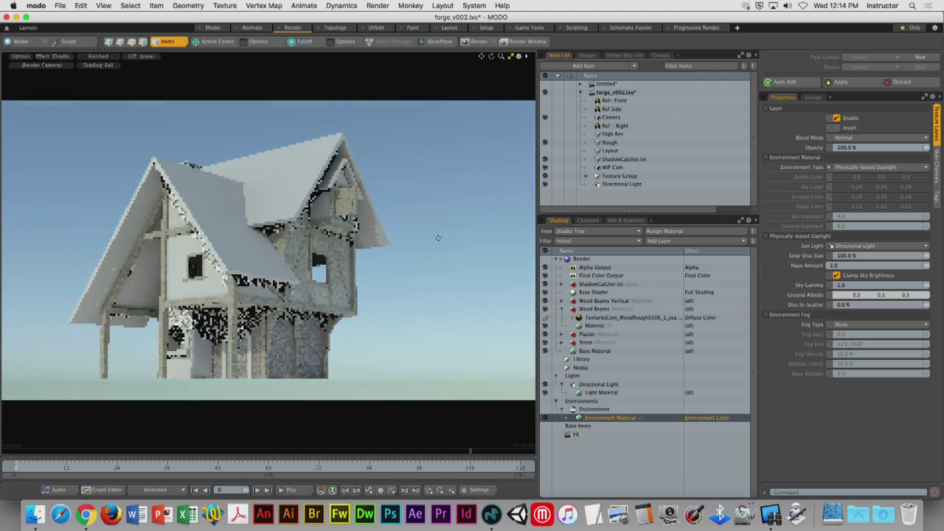
{"action": "left_click_drag", "start_coordinate": [438, 236], "coordinate": [418, 266], "text": "alt"}
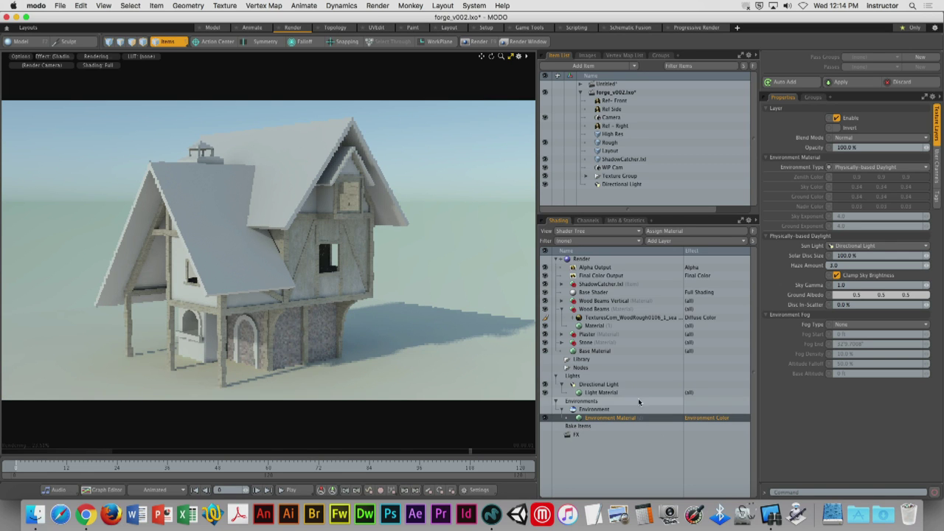
{"action": "left_click", "coordinate": [622, 384]}
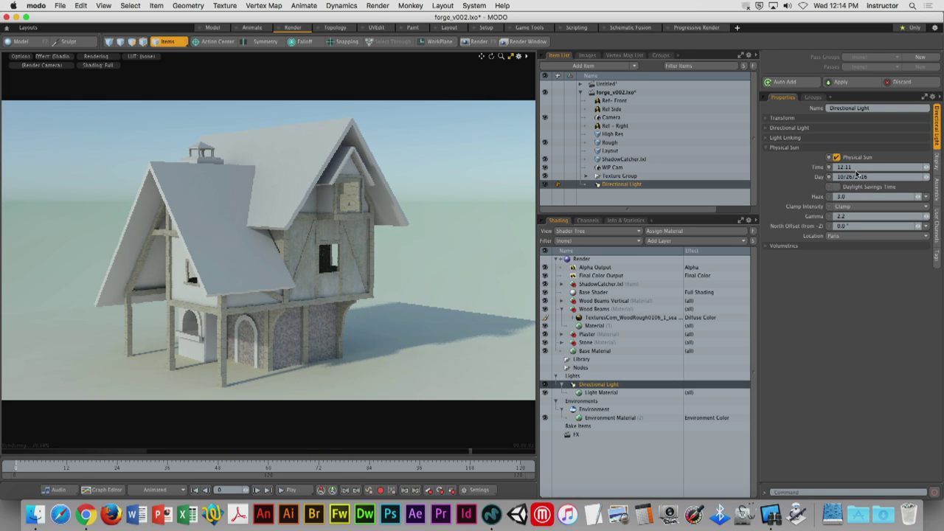
{"action": "left_click_drag", "start_coordinate": [927, 169], "coordinate": [933, 170]}
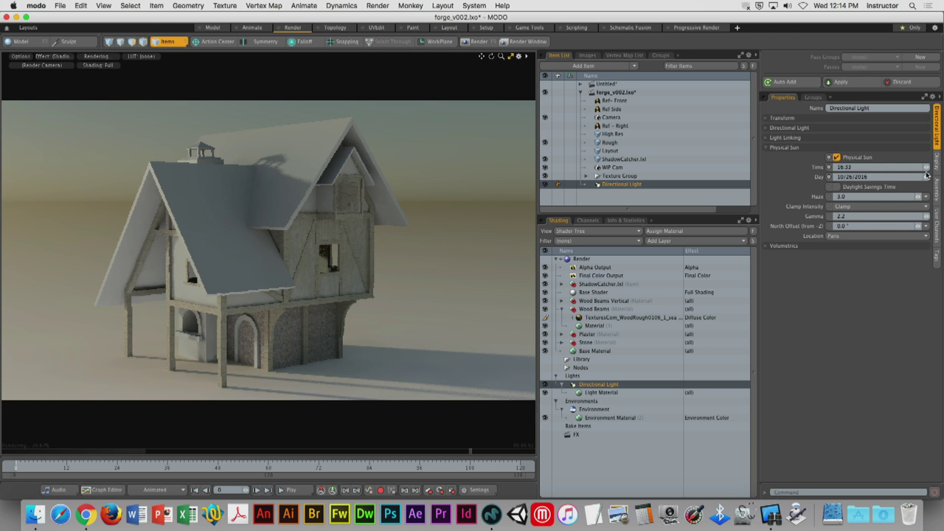
{"action": "left_click_drag", "start_coordinate": [927, 171], "coordinate": [923, 169]}
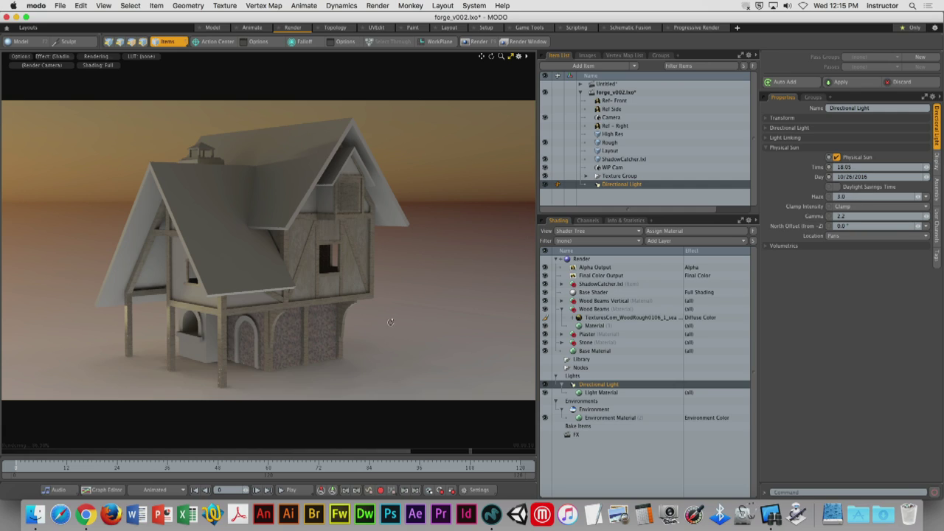
{"action": "left_click_drag", "start_coordinate": [240, 316], "coordinate": [195, 308], "text": "alt"}
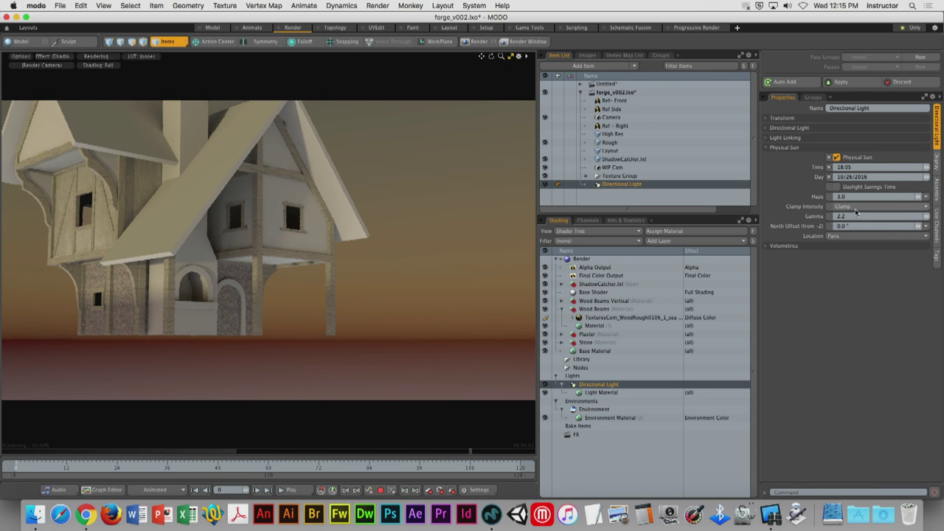
{"action": "left_click_drag", "start_coordinate": [877, 166], "coordinate": [864, 167]}
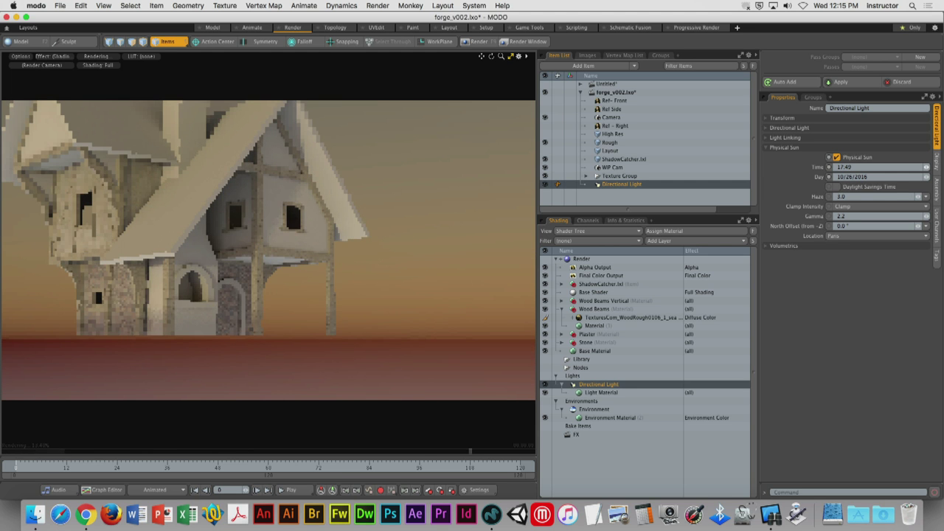
{"action": "left_click_drag", "start_coordinate": [926, 168], "coordinate": [911, 168]}
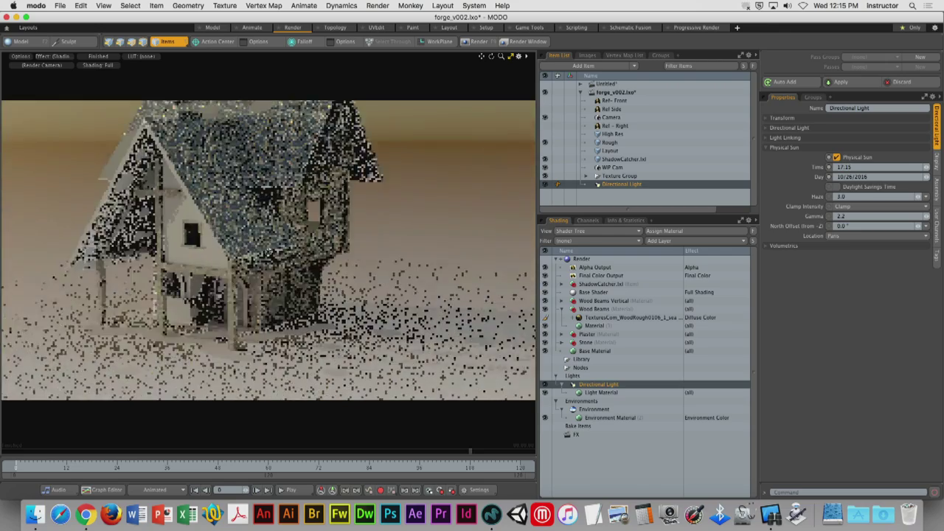
Set the Physical Sun's North Offset to -73.4° and make the Directional Light visible to the camera
{"action": "left_click_drag", "start_coordinate": [267, 253], "coordinate": [178, 256], "text": "alt"}
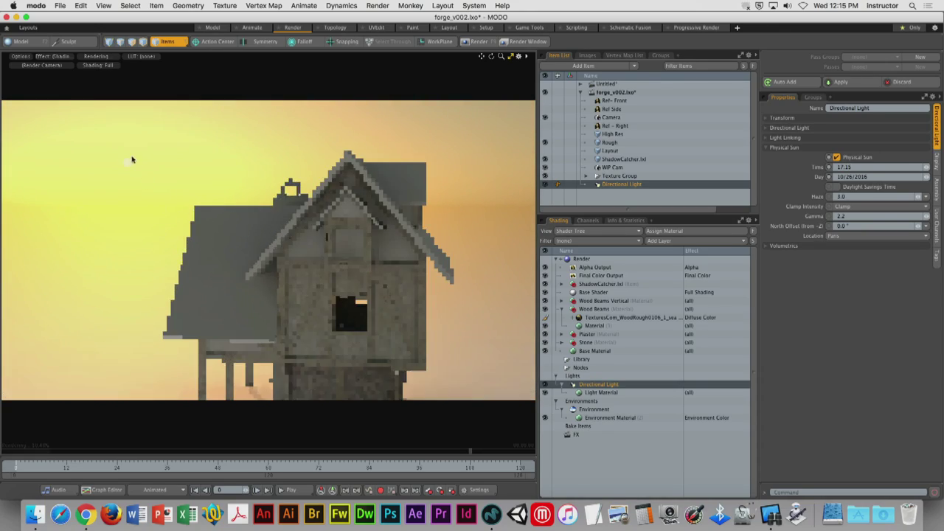
{"action": "left_click_drag", "start_coordinate": [132, 171], "coordinate": [298, 224], "text": "alt"}
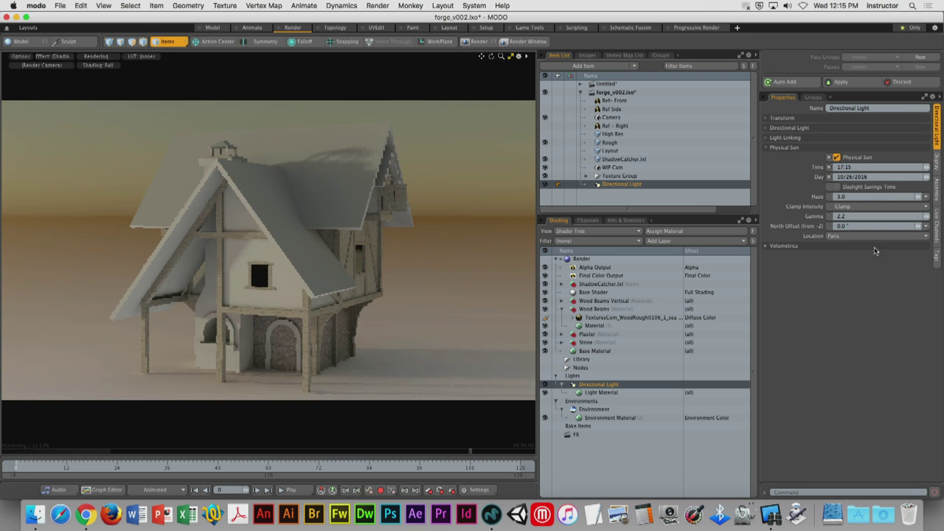
{"action": "left_click_drag", "start_coordinate": [921, 231], "coordinate": [917, 225]}
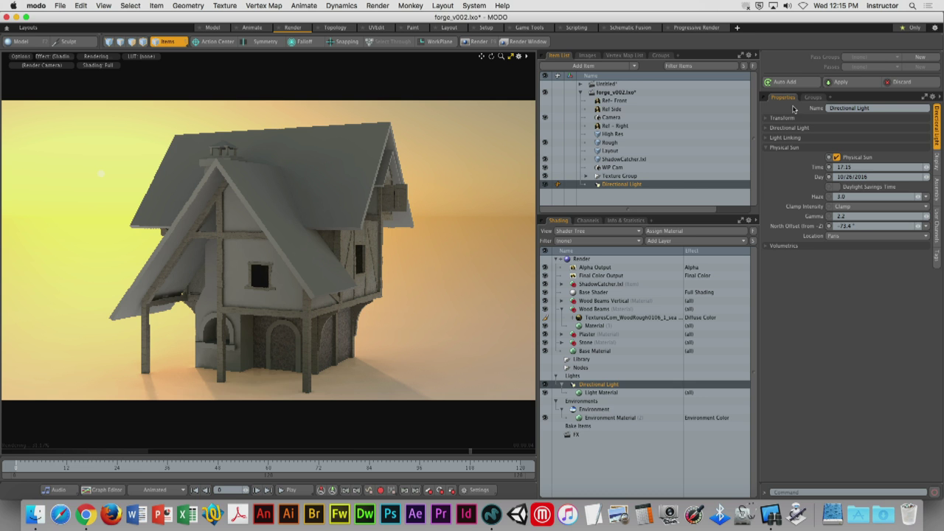
{"action": "left_click", "coordinate": [790, 129]}
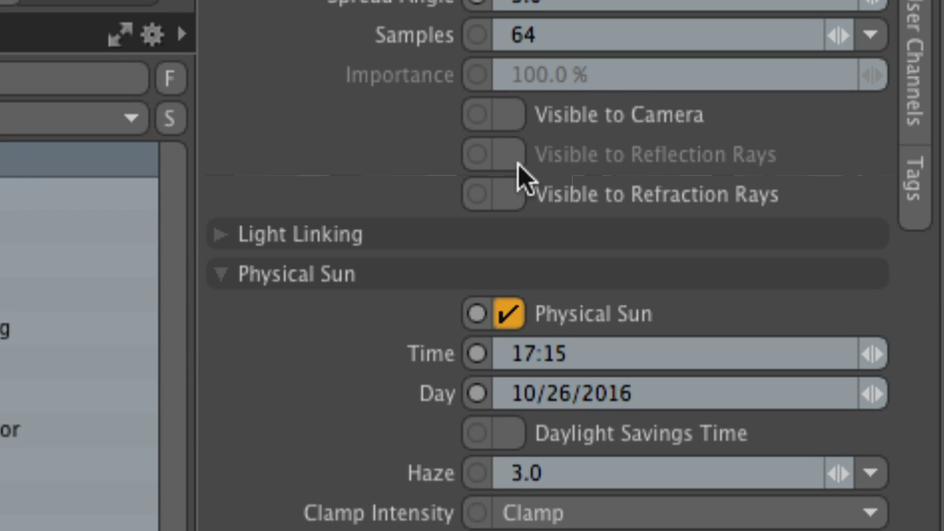
{"action": "left_click", "coordinate": [508, 115]}
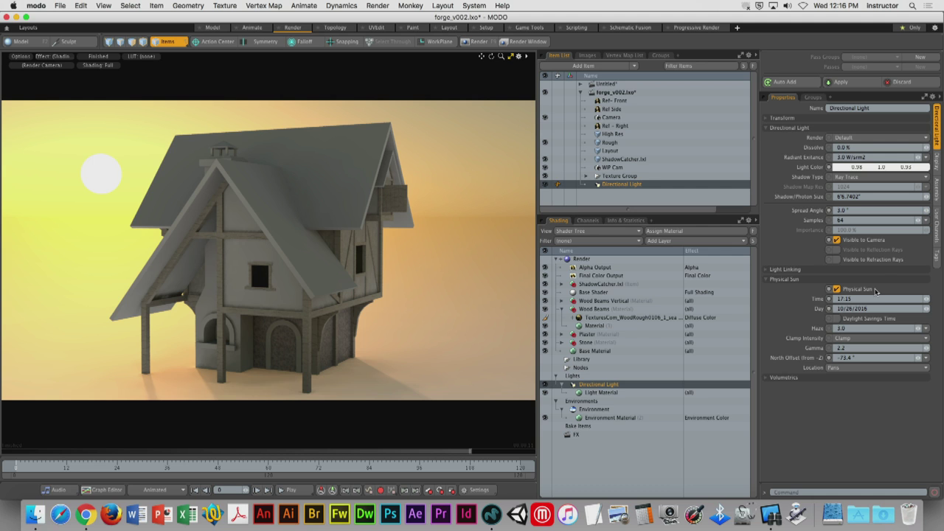
Try Physical Sun times of 17:25, 17:33, 17:53, 18:21, 20:27, 21:41 and 08:17
{"action": "left_click", "coordinate": [926, 300]}
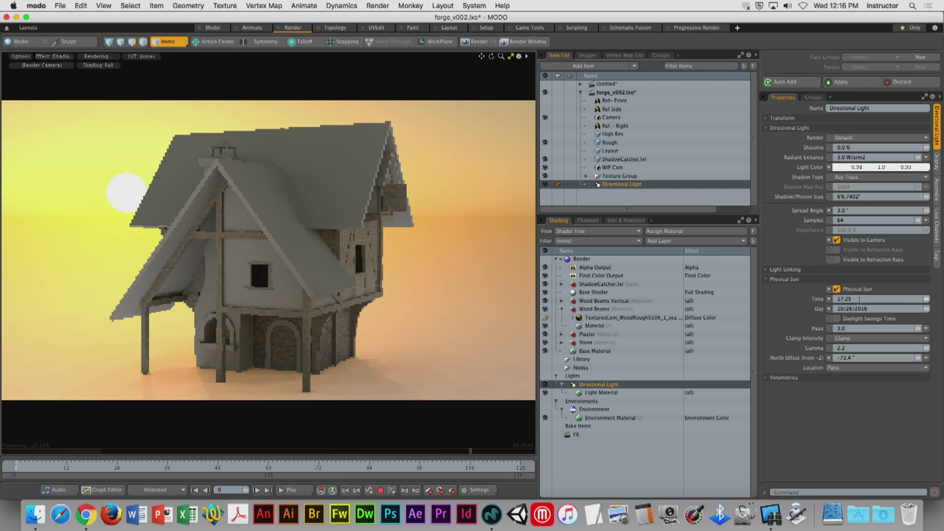
{"action": "left_click", "coordinate": [927, 298]}
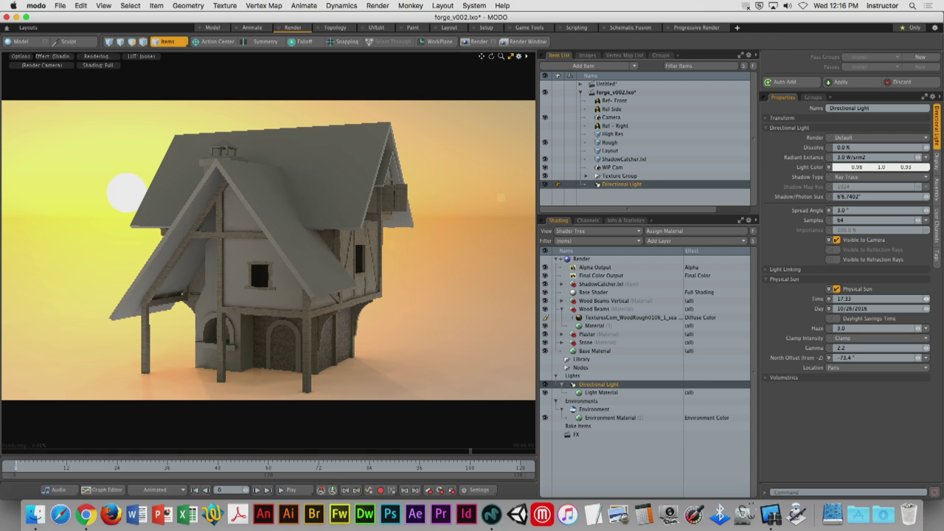
{"action": "left_click", "coordinate": [926, 298]}
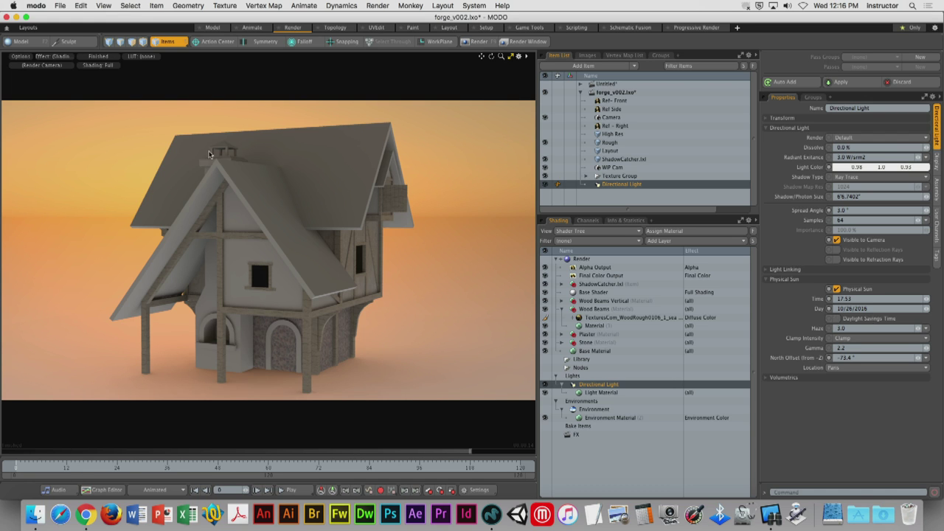
{"action": "middle_click_drag", "start_coordinate": [209, 153], "coordinate": [259, 219]}
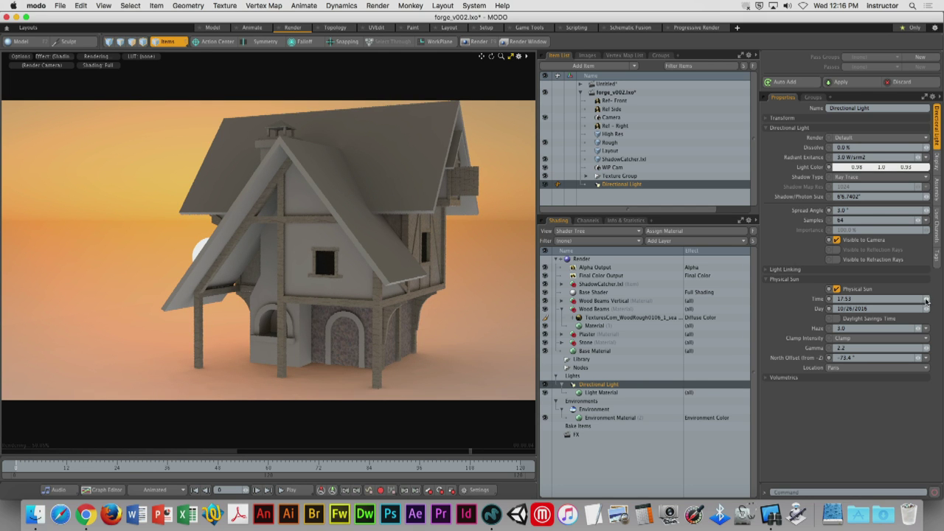
{"action": "left_click_drag", "start_coordinate": [926, 300], "coordinate": [933, 304]}
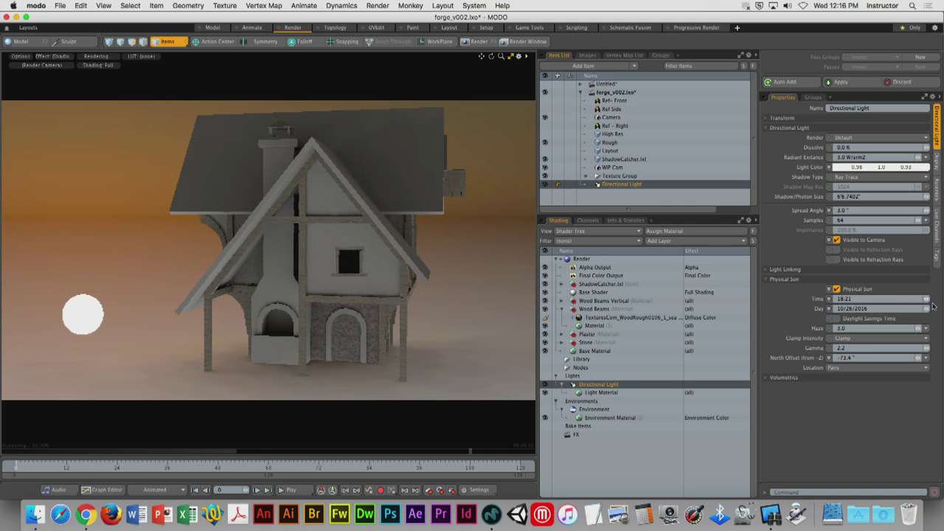
{"action": "left_click_drag", "start_coordinate": [927, 300], "coordinate": [943, 301]}
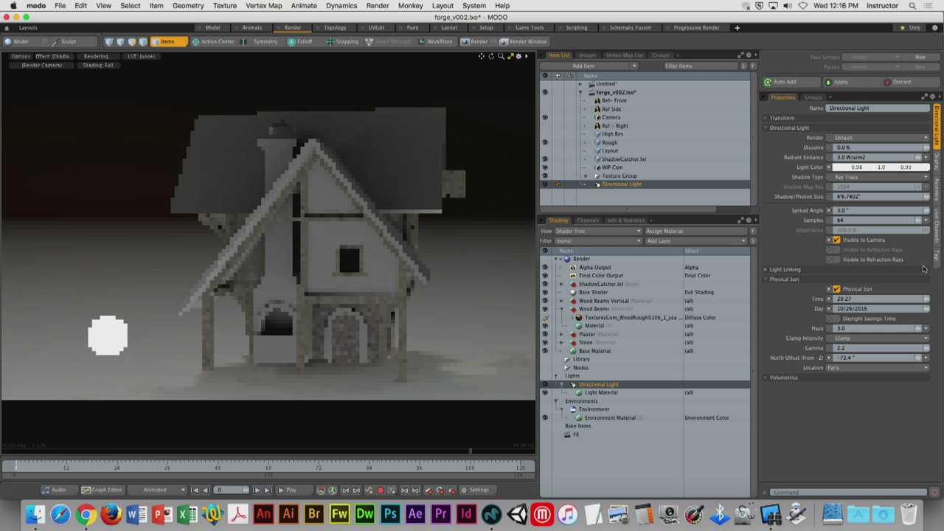
{"action": "left_click_drag", "start_coordinate": [923, 268], "coordinate": [928, 268]}
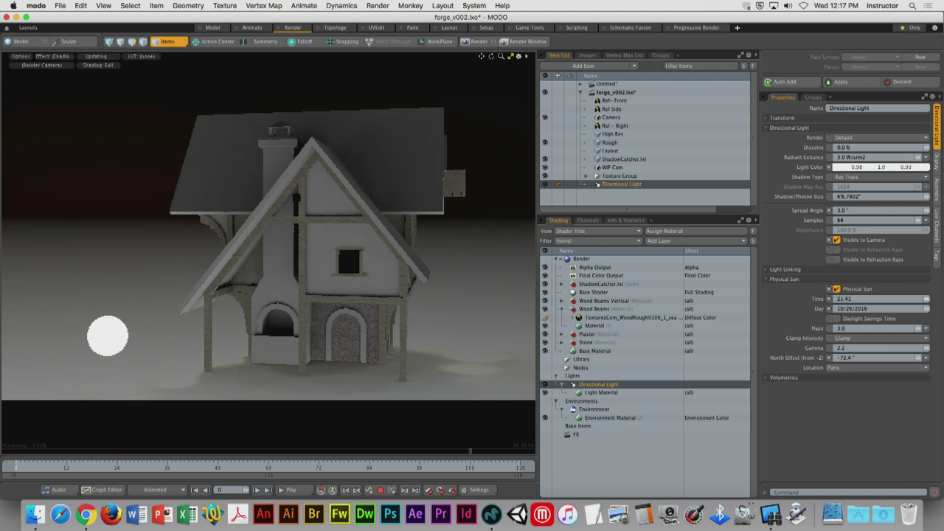
{"action": "left_click_drag", "start_coordinate": [107, 335], "coordinate": [352, 337]}
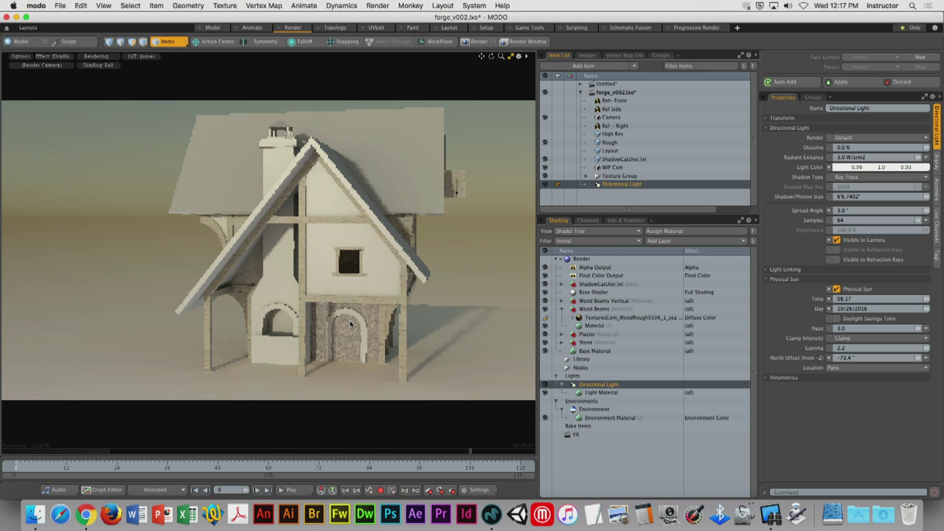
Set the Physical Sun's time to 17:55 and view the house from a slightly different angle
{"action": "left_click_drag", "start_coordinate": [350, 324], "coordinate": [404, 223], "text": "alt"}
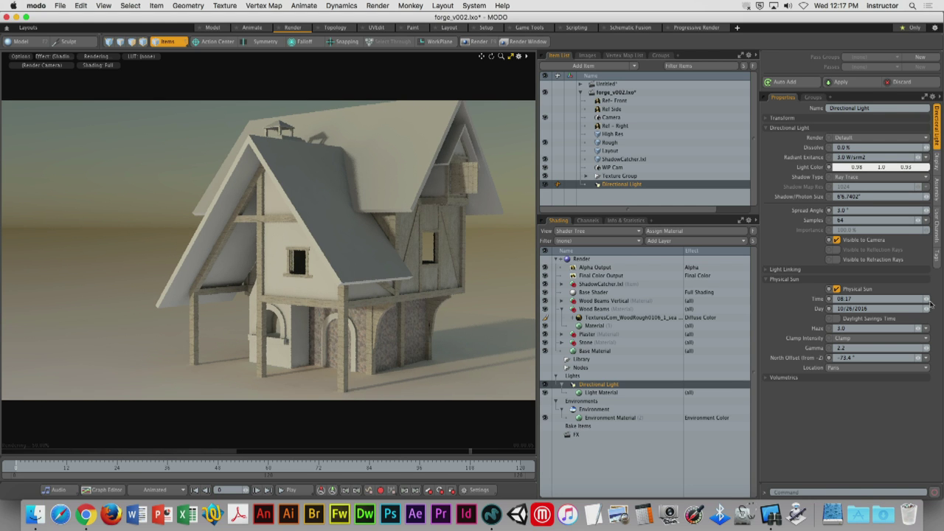
{"action": "left_click_drag", "start_coordinate": [930, 304], "coordinate": [940, 304]}
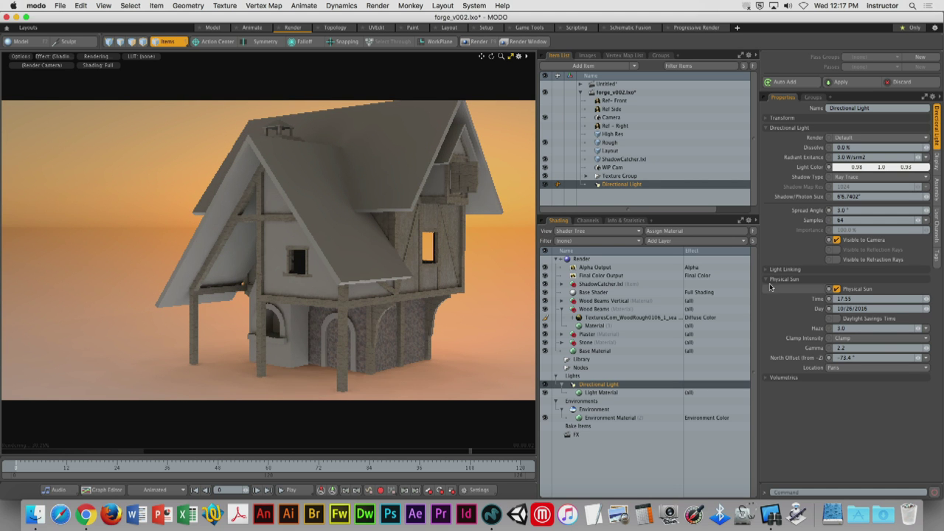
{"action": "left_click_drag", "start_coordinate": [354, 285], "coordinate": [370, 283], "text": "alt"}
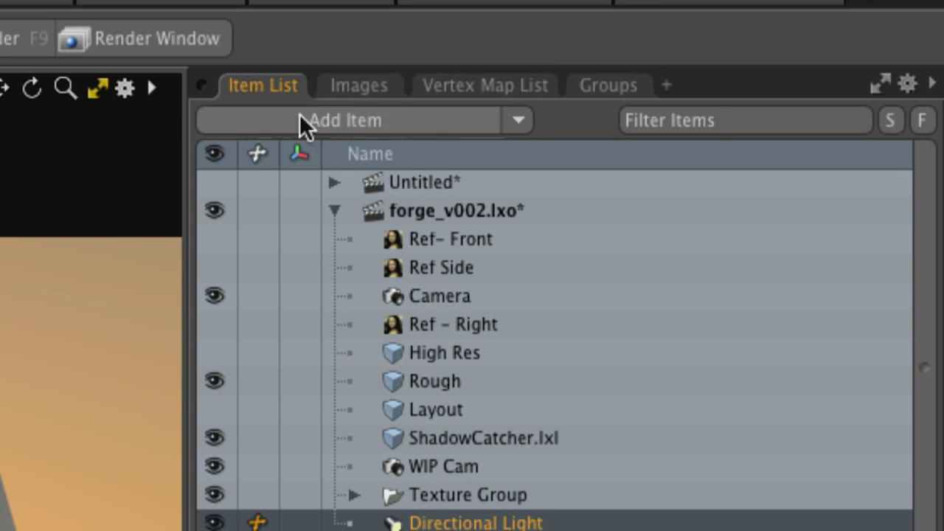
Add a Point Light to the forge scene
{"action": "left_click", "coordinate": [517, 123]}
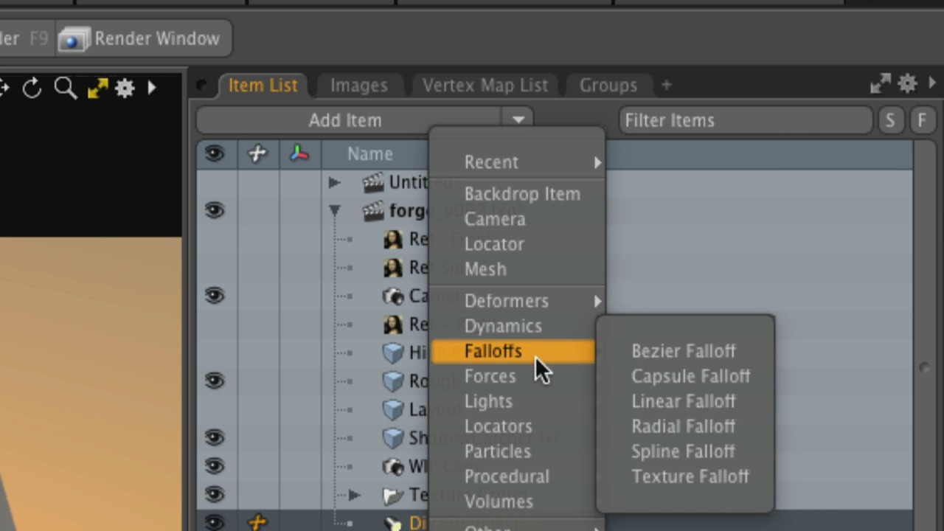
{"action": "mouse_move", "coordinate": [565, 404]}
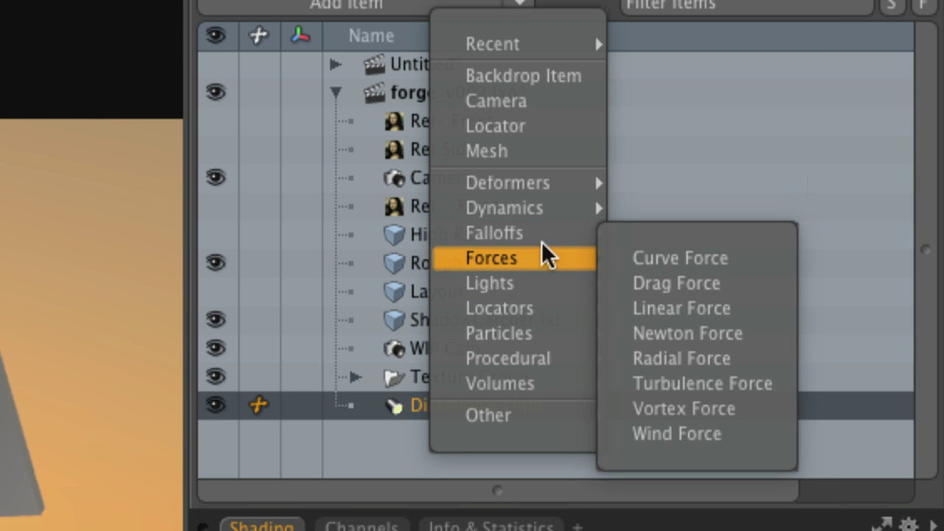
{"action": "mouse_move", "coordinate": [516, 282]}
{"action": "left_click", "coordinate": [693, 407]}
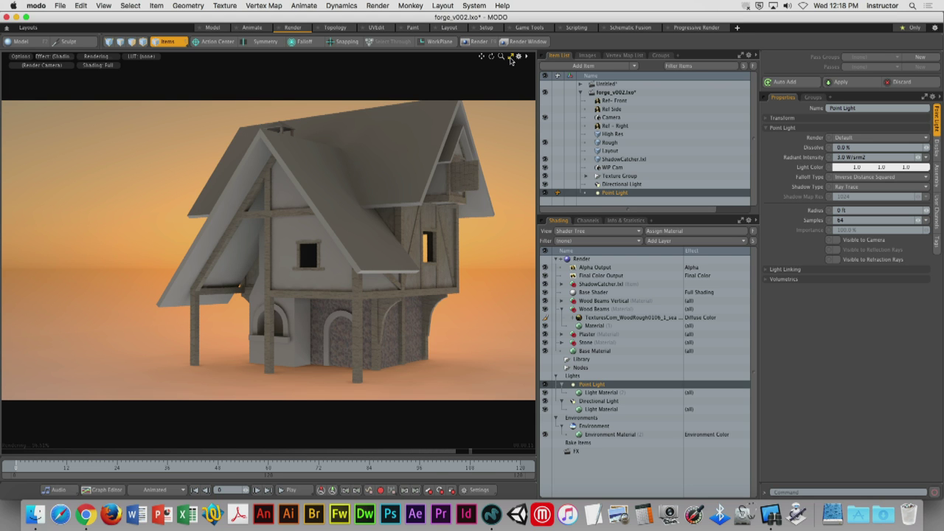
Restore the split layout with the 3D view, resume the paused render preview and frame the Point Light within the house
{"action": "left_click", "coordinate": [511, 58]}
{"action": "left_click_drag", "start_coordinate": [373, 360], "coordinate": [343, 343], "text": "alt"}
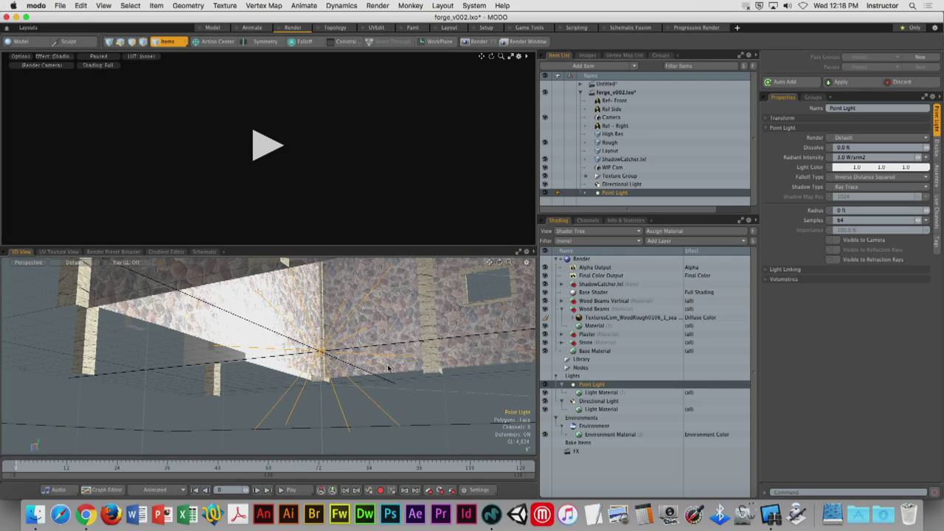
{"action": "middle_click_drag", "start_coordinate": [409, 395], "coordinate": [391, 393]}
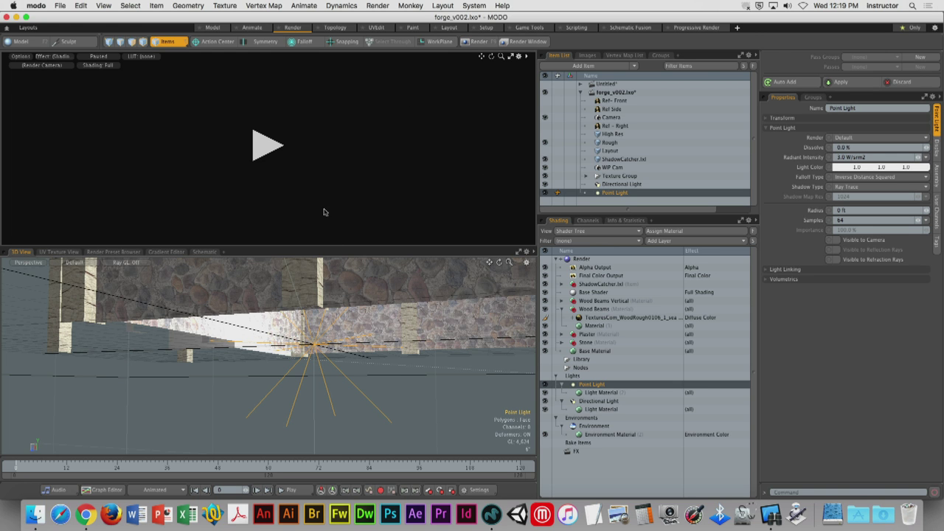
{"action": "left_click", "coordinate": [268, 147]}
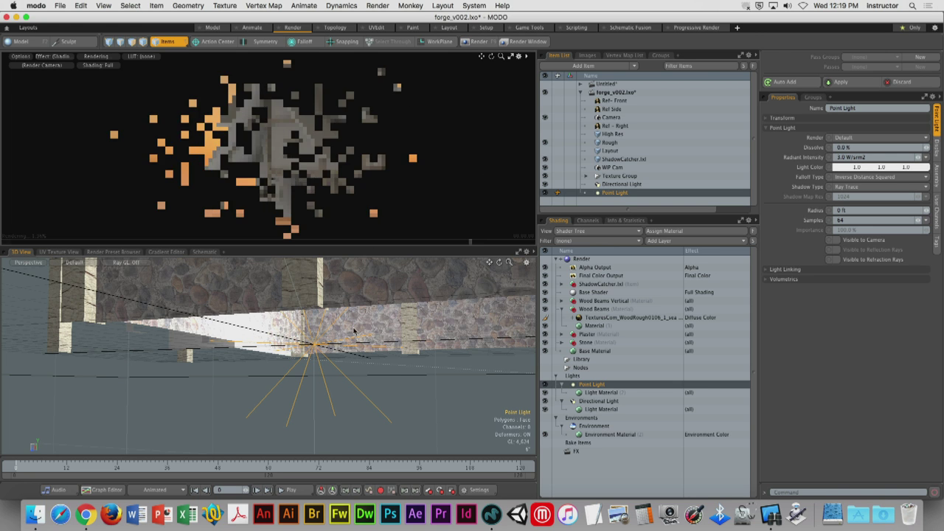
{"action": "key", "text": "a"}
{"action": "scroll", "coordinate": [339, 343], "scroll_direction": "up", "scroll_amount": 10}
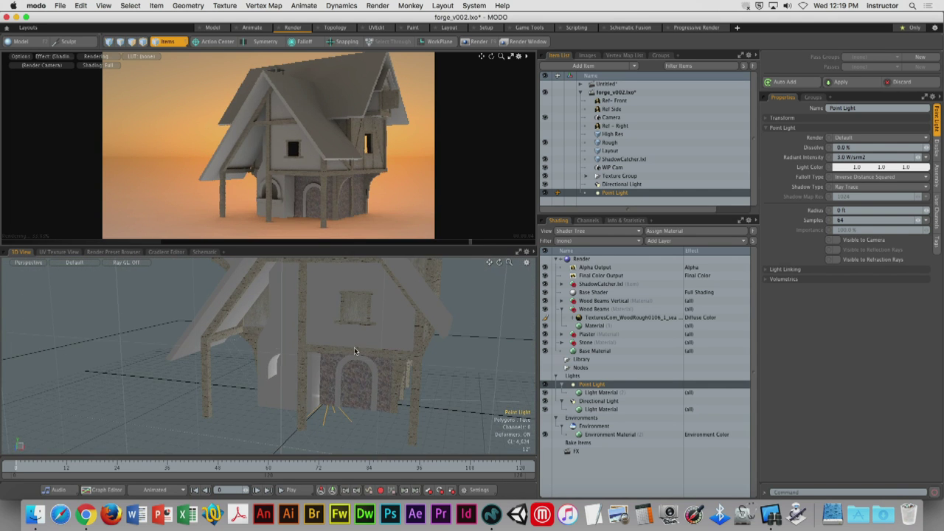
Move the Point Light from the ground up into the upper room, behind the gable window
{"action": "key", "text": "y"}
{"action": "left_click_drag", "start_coordinate": [346, 391], "coordinate": [488, 262]}
{"action": "scroll", "coordinate": [395, 316], "scroll_direction": "up", "scroll_amount": 5}
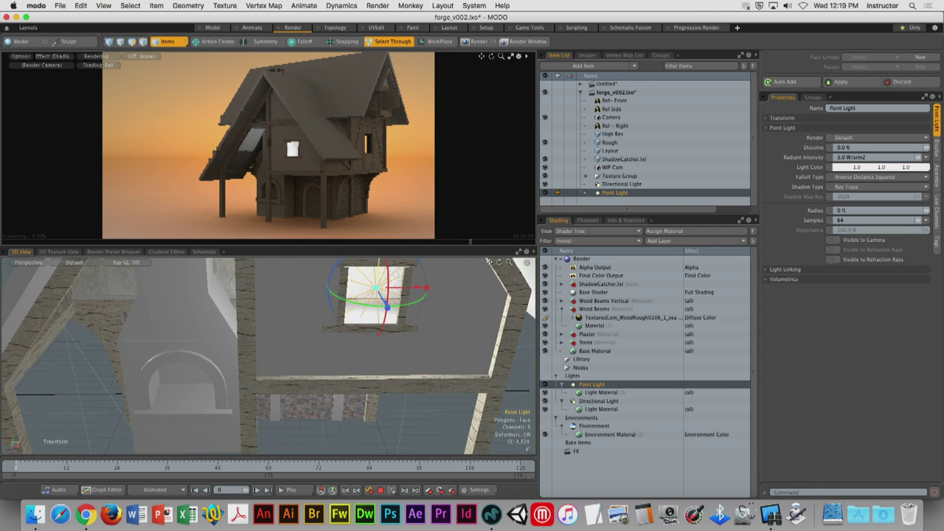
{"action": "left_click_drag", "start_coordinate": [399, 281], "coordinate": [369, 269]}
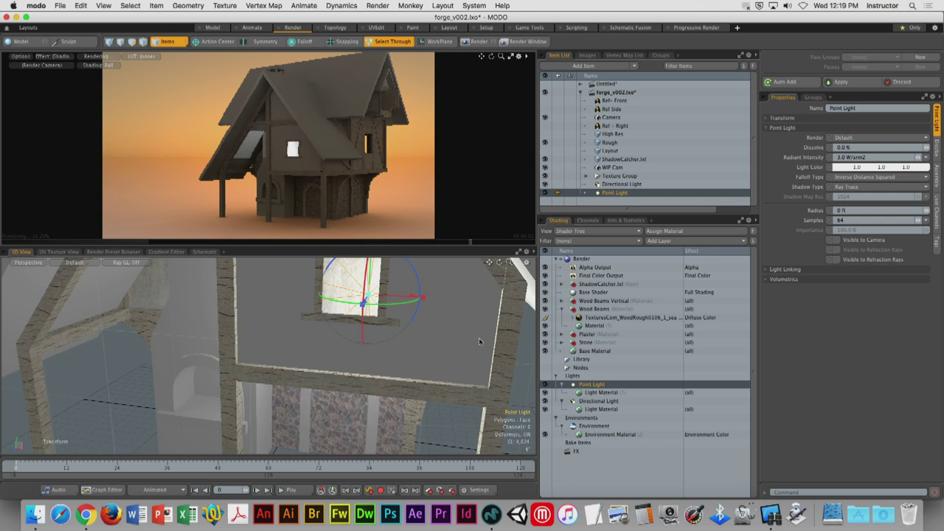
Enlarge the render preview and set the Point Light's Light Material color to the 3275 K Tungsten Lamp, 2kW preset
{"action": "key", "text": "ctrl+space"}
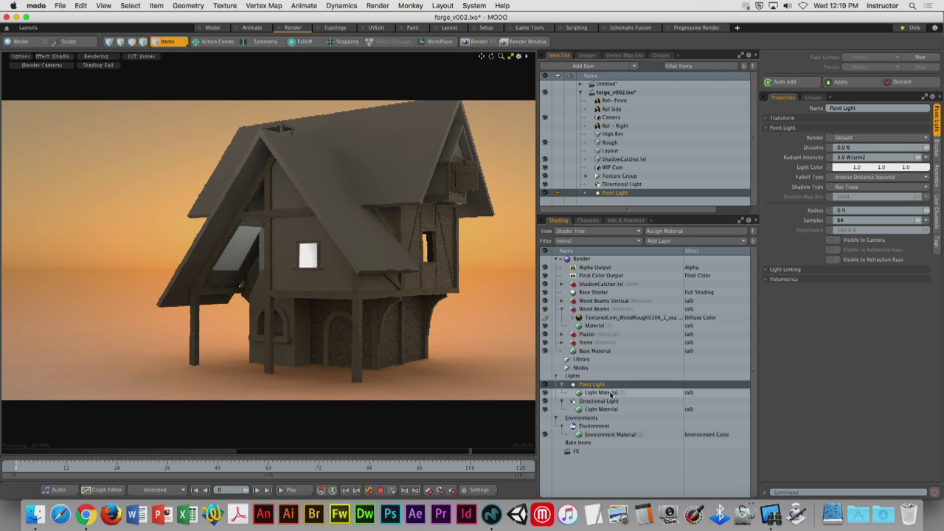
{"action": "left_click", "coordinate": [634, 394]}
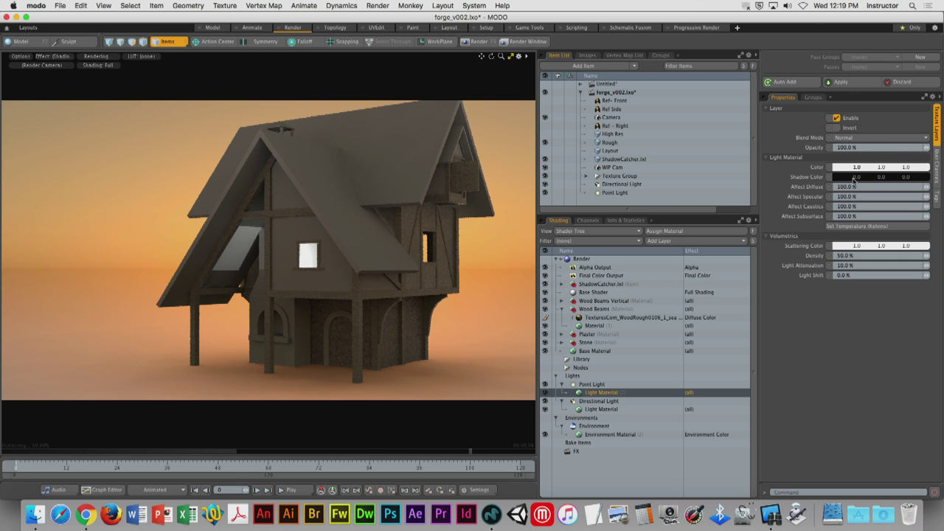
{"action": "double_click", "coordinate": [857, 168]}
{"action": "left_click", "coordinate": [795, 162]}
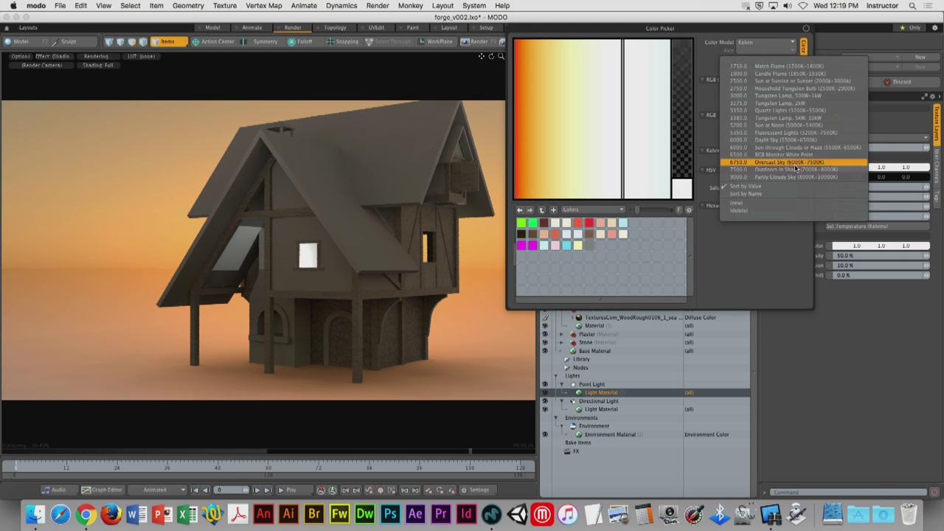
{"action": "left_click", "coordinate": [787, 110]}
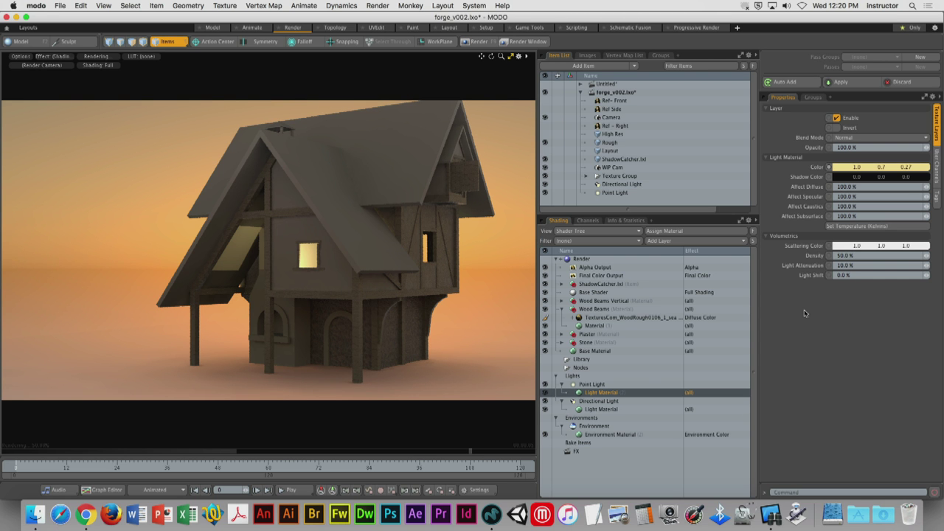
Lower the Point Light's Radiant Intensity to 0.846 W/srm2
{"action": "left_click", "coordinate": [600, 192]}
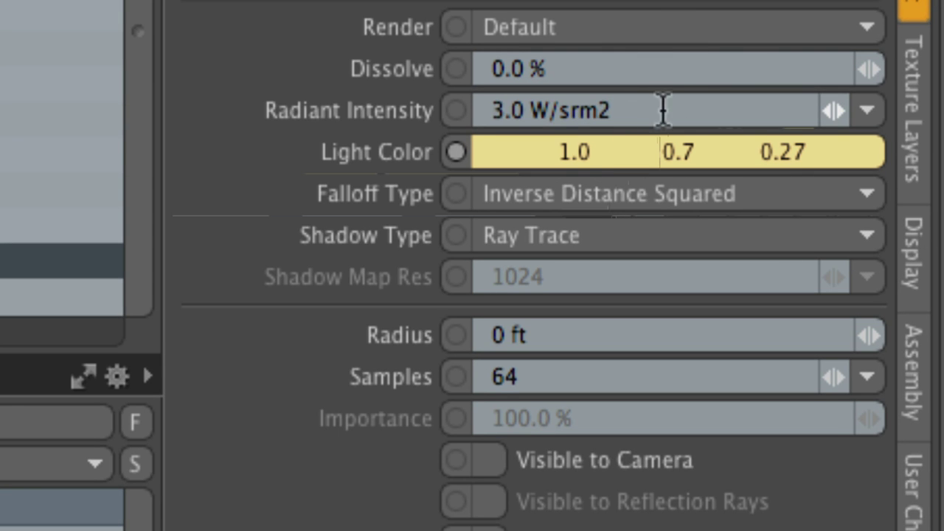
{"action": "left_click_drag", "start_coordinate": [832, 146], "coordinate": [776, 147]}
{"action": "left_click_drag", "start_coordinate": [521, 111], "coordinate": [375, 126]}
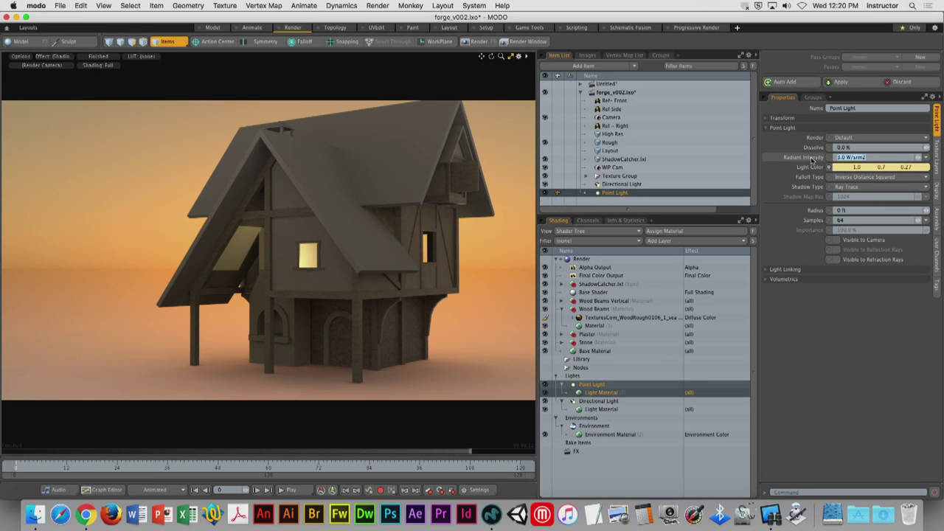
{"action": "left_click_drag", "start_coordinate": [917, 159], "coordinate": [897, 160]}
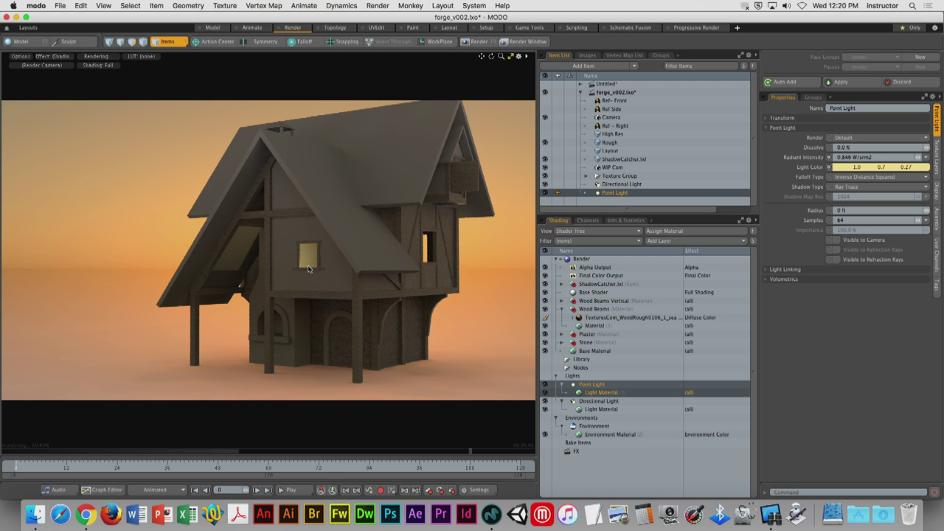
Examine the Point Light's glow at the gable window in both the 3D view and the resumed render preview
{"action": "left_click", "coordinate": [509, 59]}
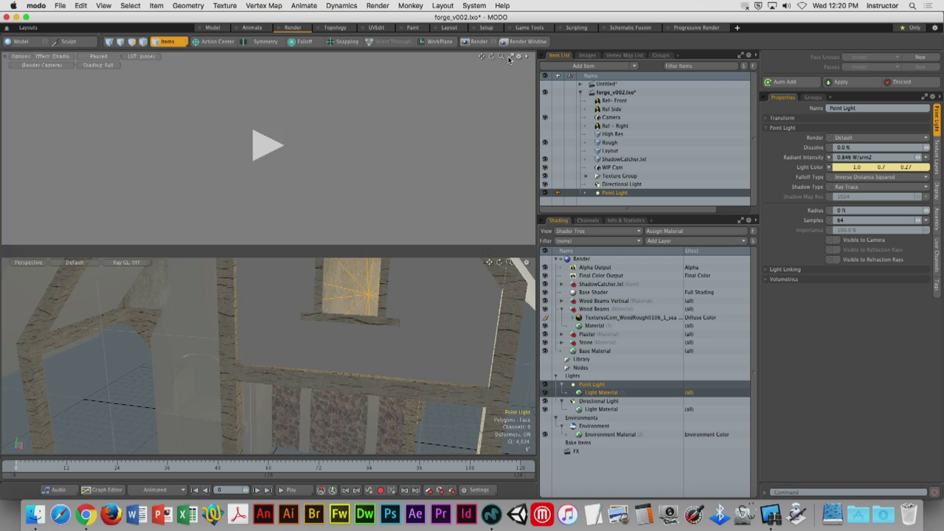
{"action": "middle_click_drag", "start_coordinate": [318, 332], "coordinate": [325, 288]}
{"action": "left_click", "coordinate": [275, 151]}
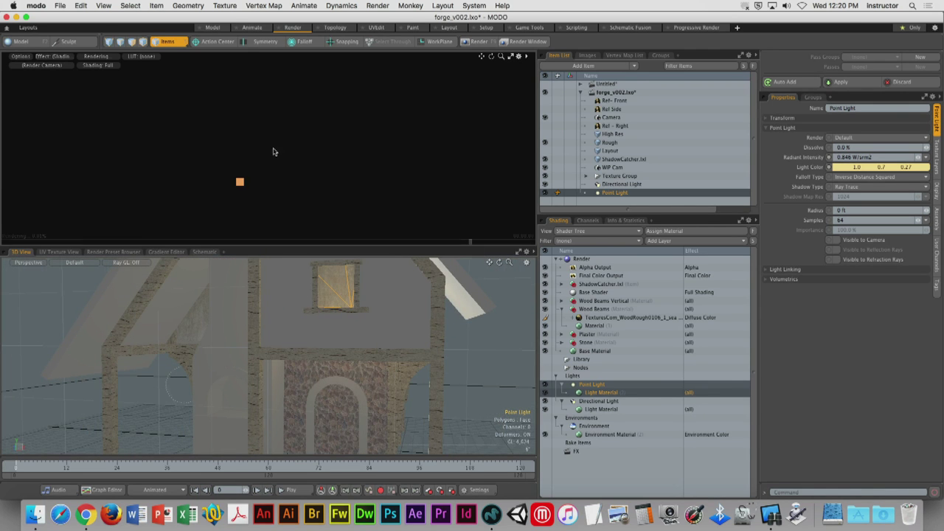
{"action": "left_click", "coordinate": [511, 57]}
{"action": "left_click", "coordinate": [263, 250]}
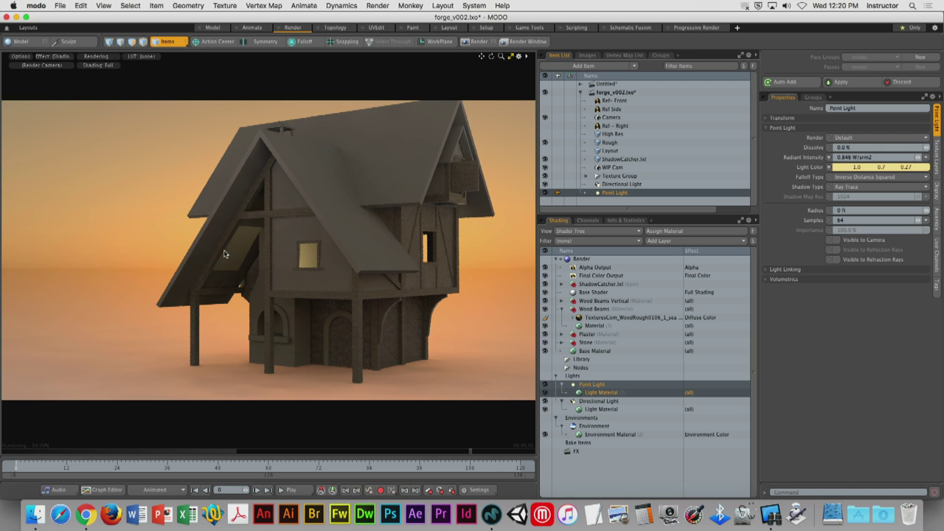
{"action": "left_click", "coordinate": [511, 57]}
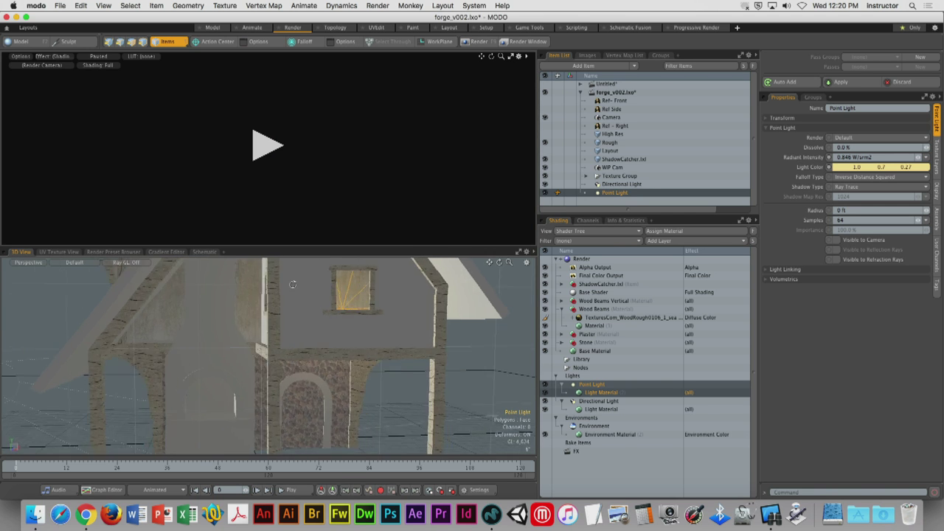
{"action": "left_click_drag", "start_coordinate": [351, 287], "coordinate": [172, 306], "text": "alt"}
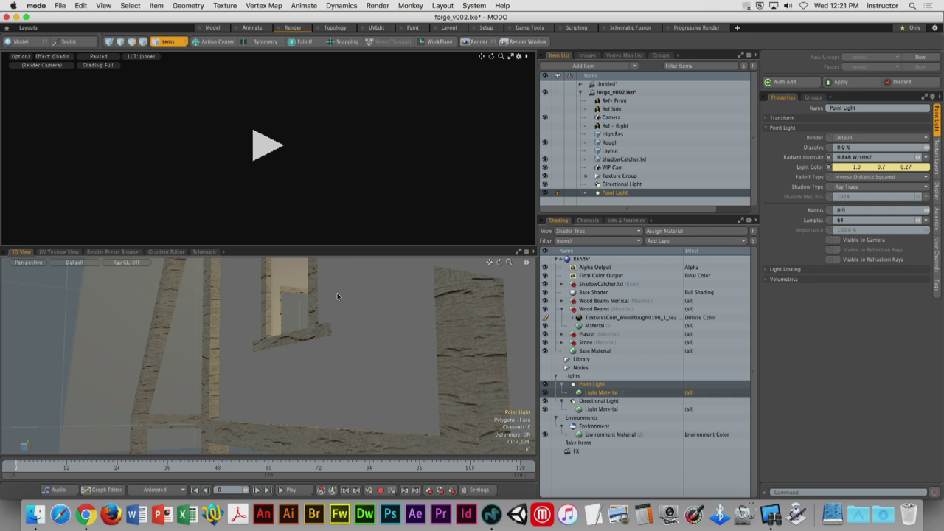
{"action": "left_click_drag", "start_coordinate": [337, 296], "coordinate": [310, 309], "text": "alt"}
{"action": "left_click", "coordinate": [267, 145]}
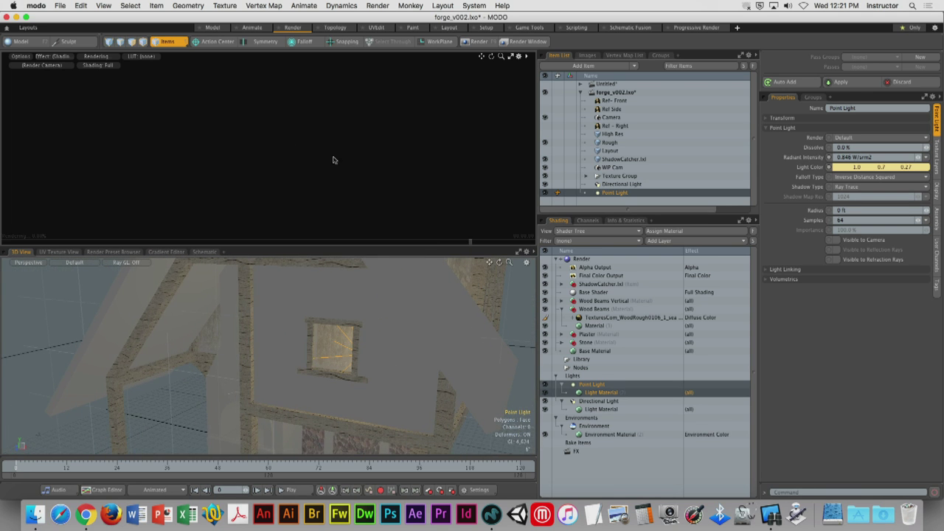
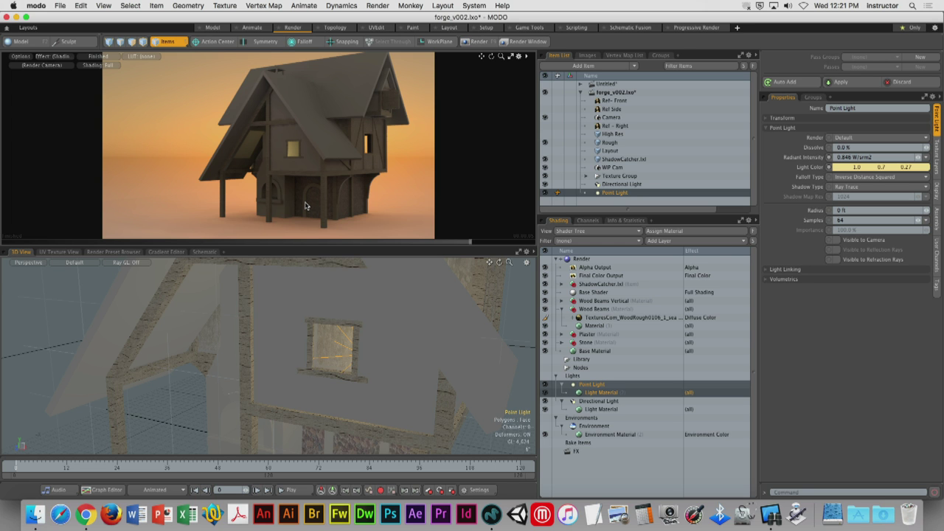
Hide MODO and Remote Desktop to reveal the desktop
{"action": "left_click", "coordinate": [34, 5]}
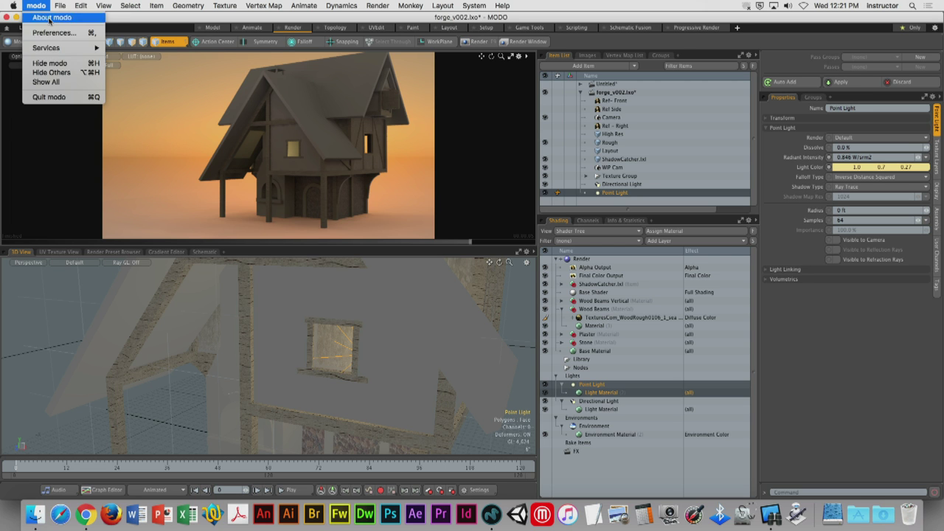
{"action": "left_click", "coordinate": [65, 65]}
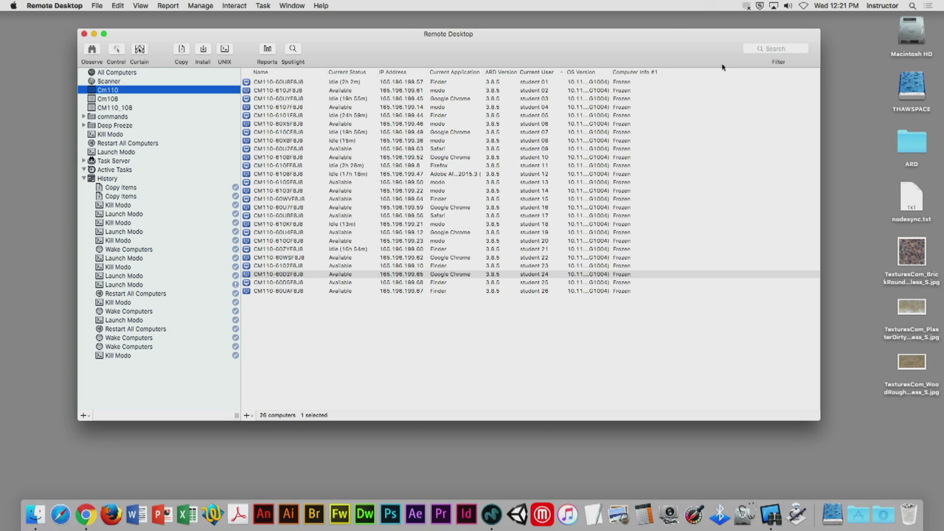
{"action": "left_click_drag", "start_coordinate": [671, 48], "coordinate": [662, 48]}
{"action": "left_click", "coordinate": [53, 5]}
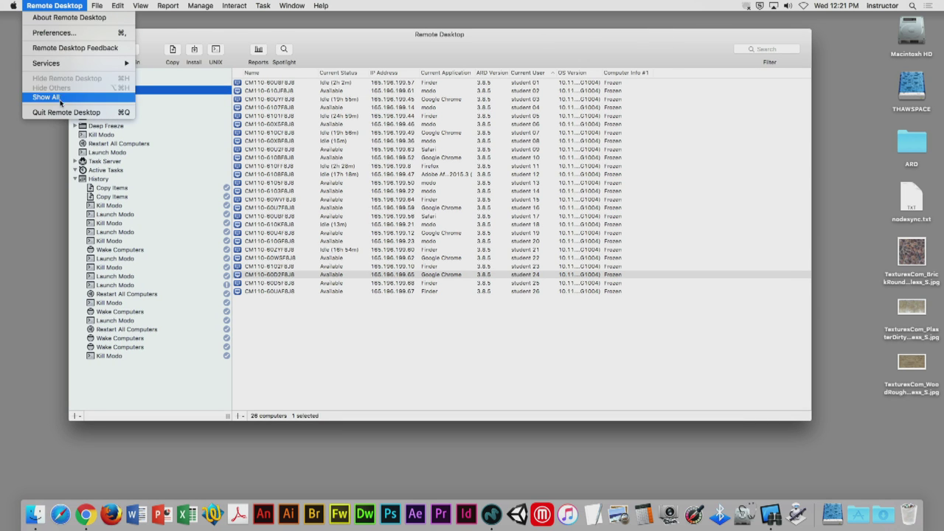
{"action": "mouse_move", "coordinate": [65, 67]}
{"action": "left_click", "coordinate": [63, 175]}
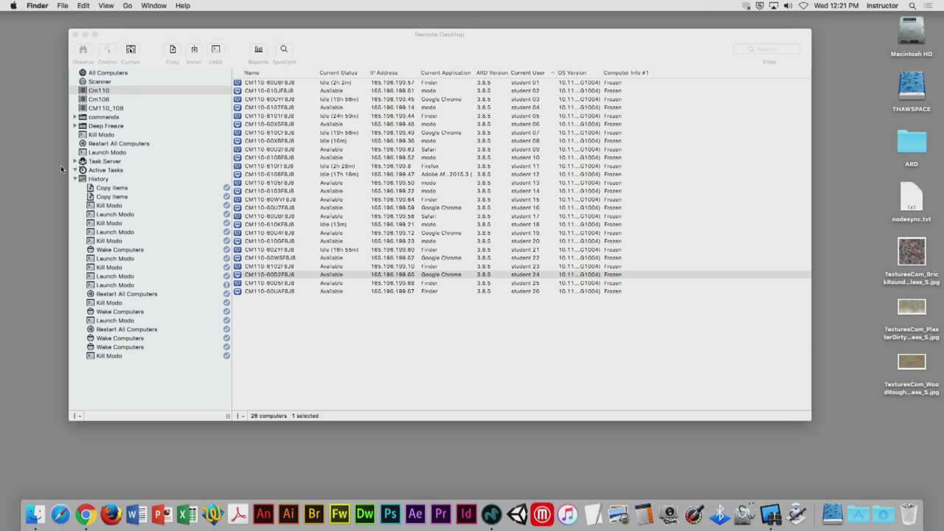
{"action": "left_click", "coordinate": [140, 38]}
{"action": "left_click", "coordinate": [54, 5]}
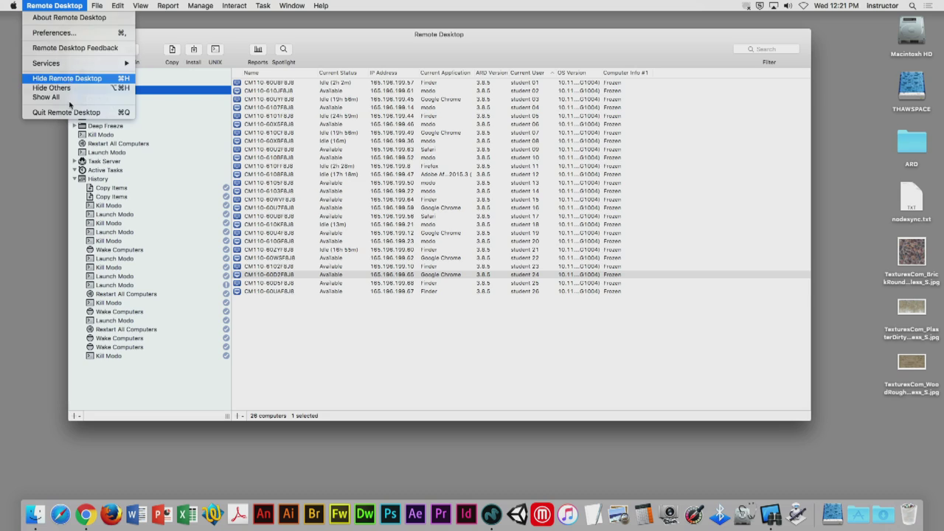
{"action": "left_click", "coordinate": [71, 82]}
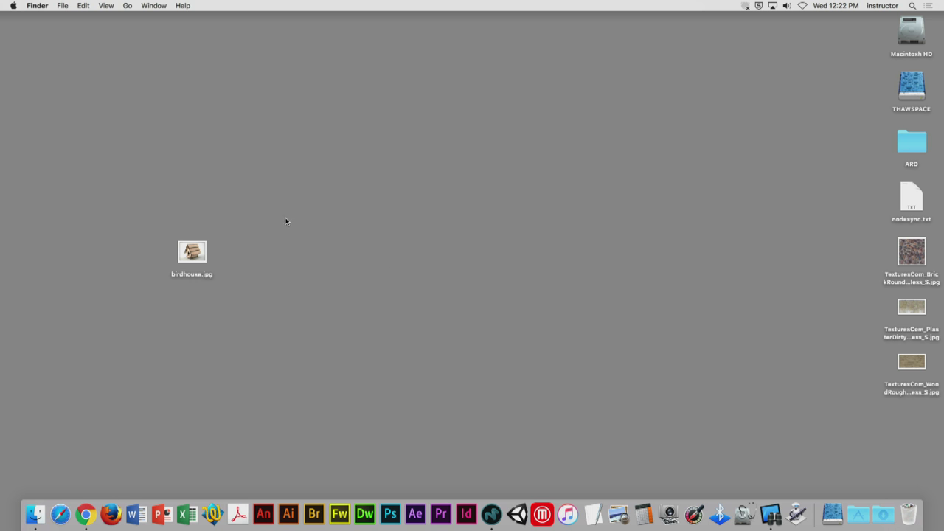
Switch back to MODO and compare the HSV and Kelvin color models for the Point Light's Light Color
{"action": "key", "text": "super+Tab"}
{"action": "key", "text": "super+Tab"}
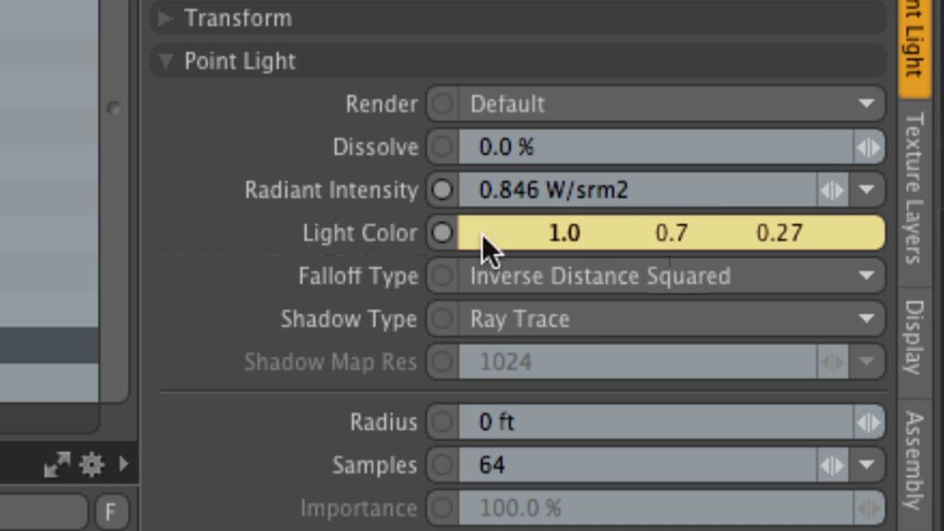
{"action": "left_click", "coordinate": [594, 233]}
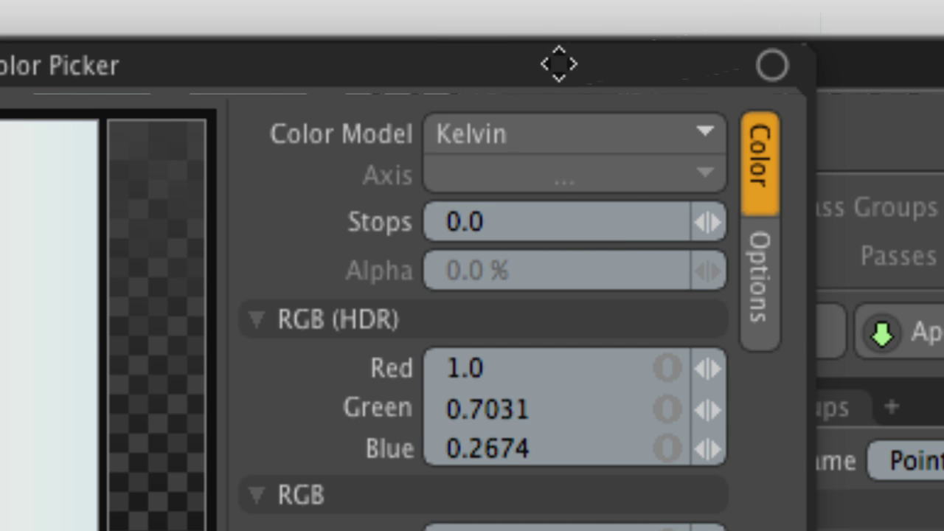
{"action": "left_click", "coordinate": [552, 129]}
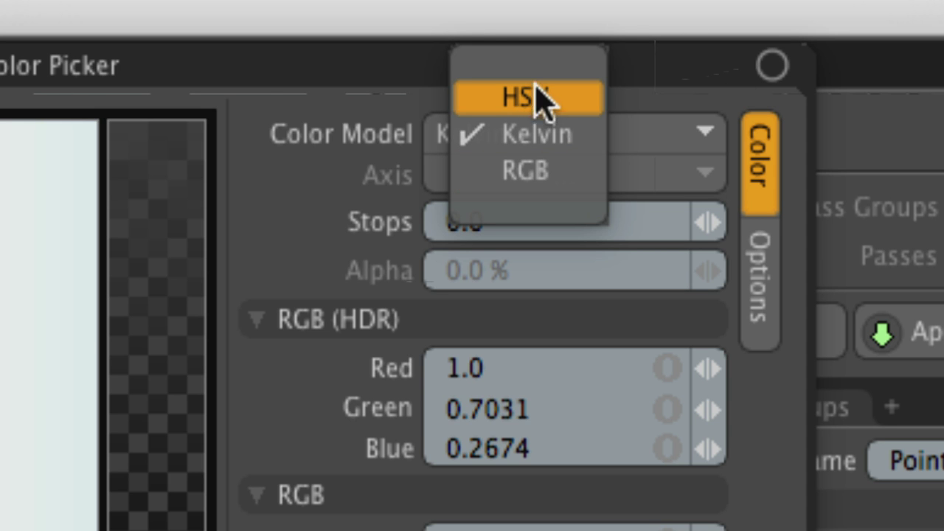
{"action": "left_click", "coordinate": [544, 98]}
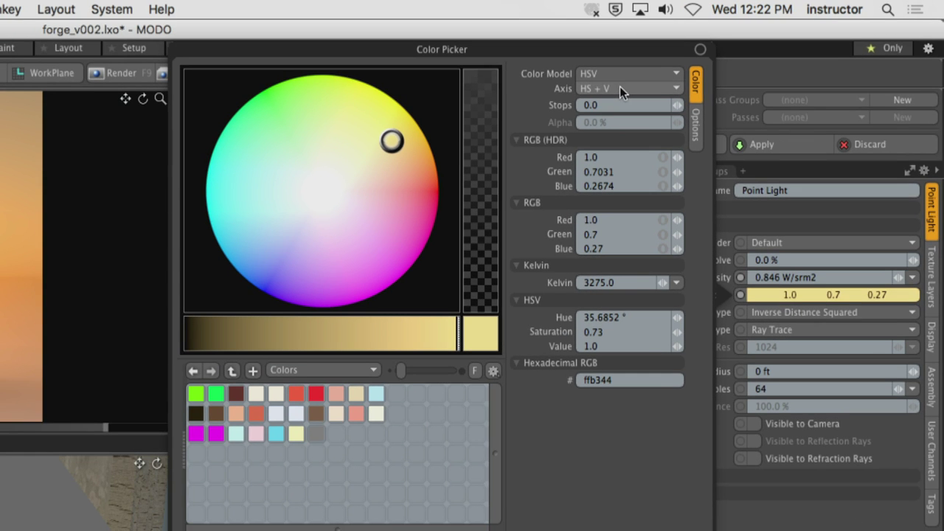
{"action": "left_click", "coordinate": [613, 72]}
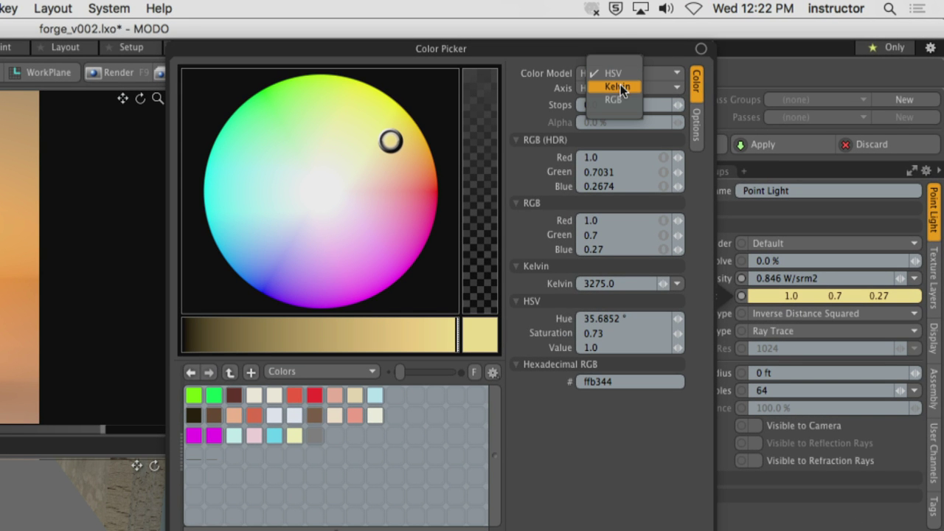
{"action": "left_click", "coordinate": [618, 87]}
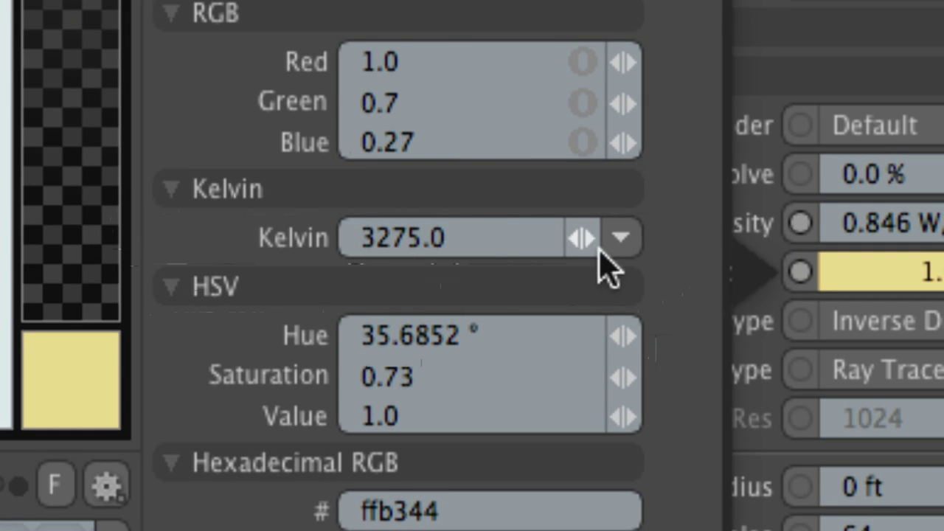
Review the Kelvin temperature presets under the Kelvin and HSV color models, leaving the model on HSV, and close the Color Picker
{"action": "left_click", "coordinate": [619, 237]}
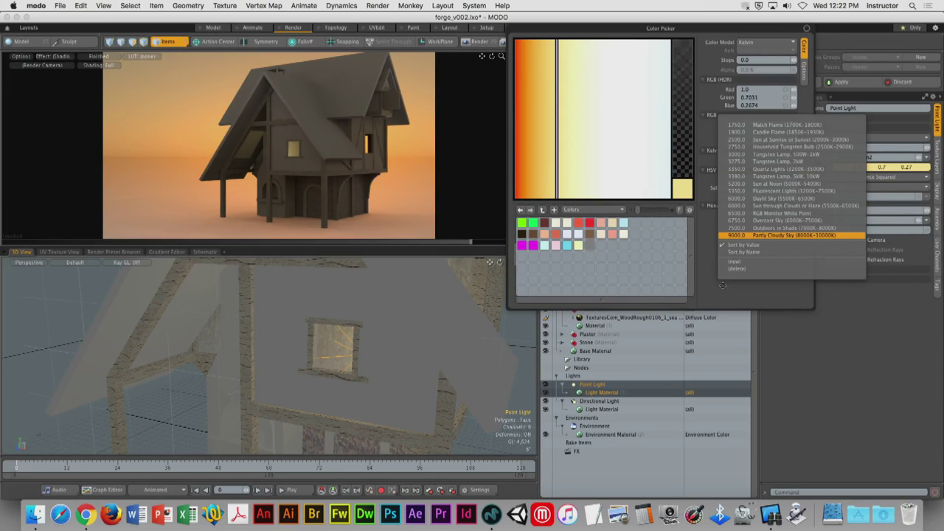
{"action": "left_click", "coordinate": [479, 284]}
{"action": "left_click", "coordinate": [752, 45]}
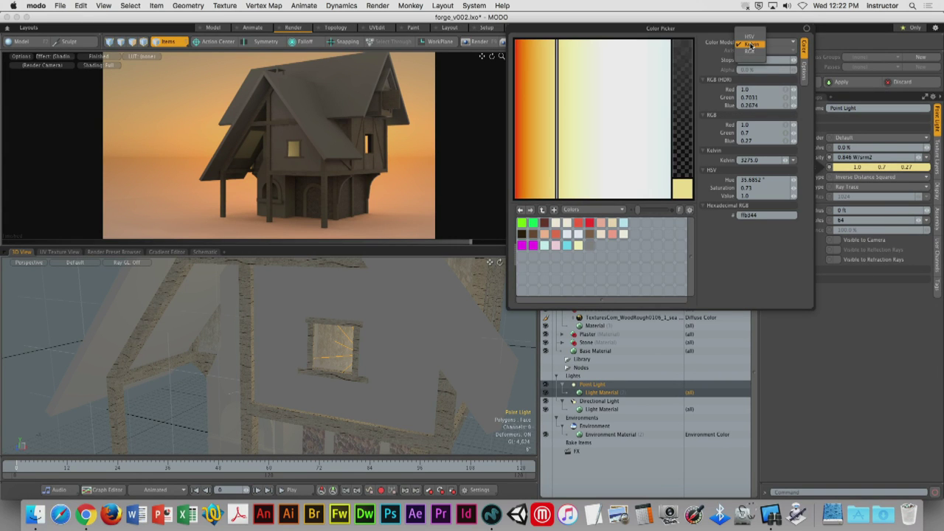
{"action": "left_click", "coordinate": [751, 39]}
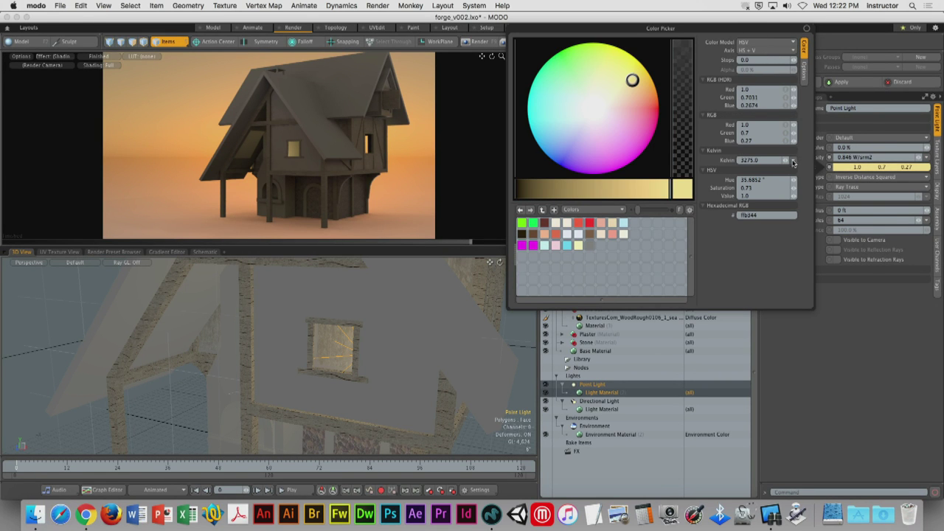
{"action": "left_click", "coordinate": [787, 160]}
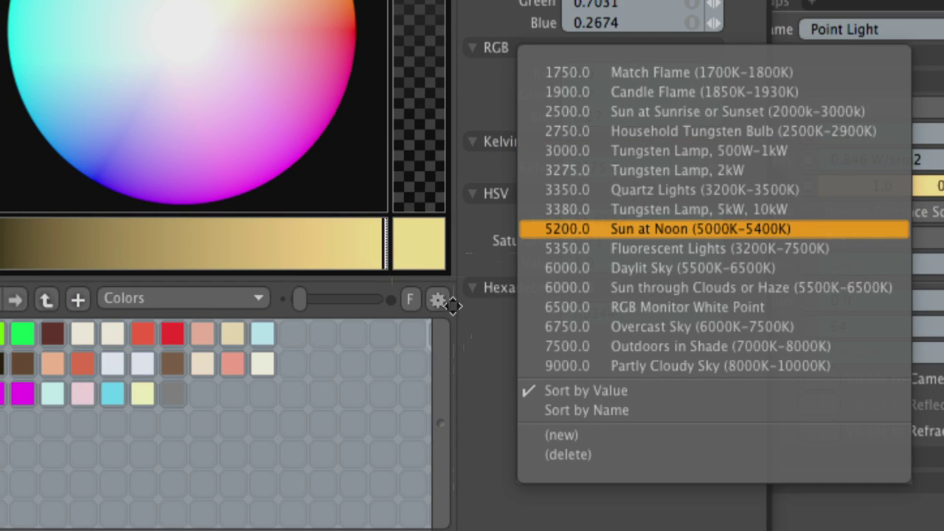
{"action": "left_click", "coordinate": [476, 278]}
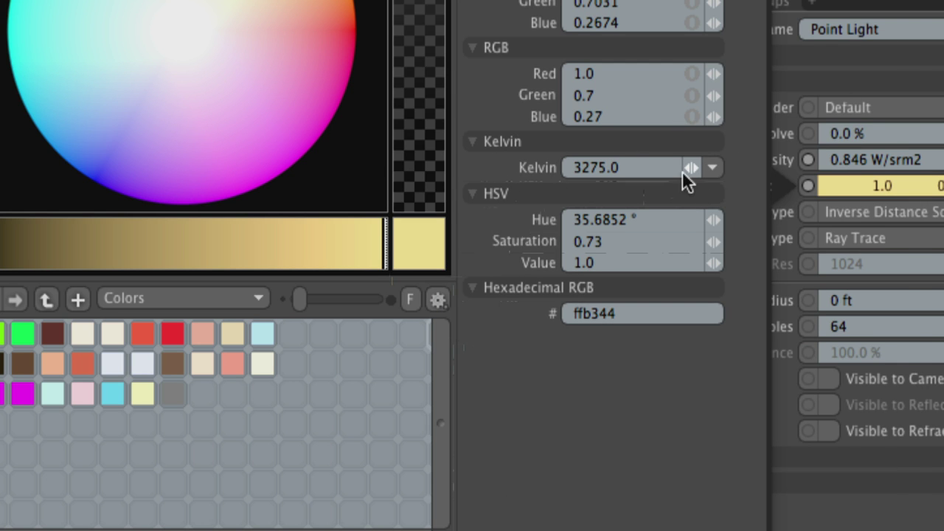
{"action": "left_click", "coordinate": [711, 167]}
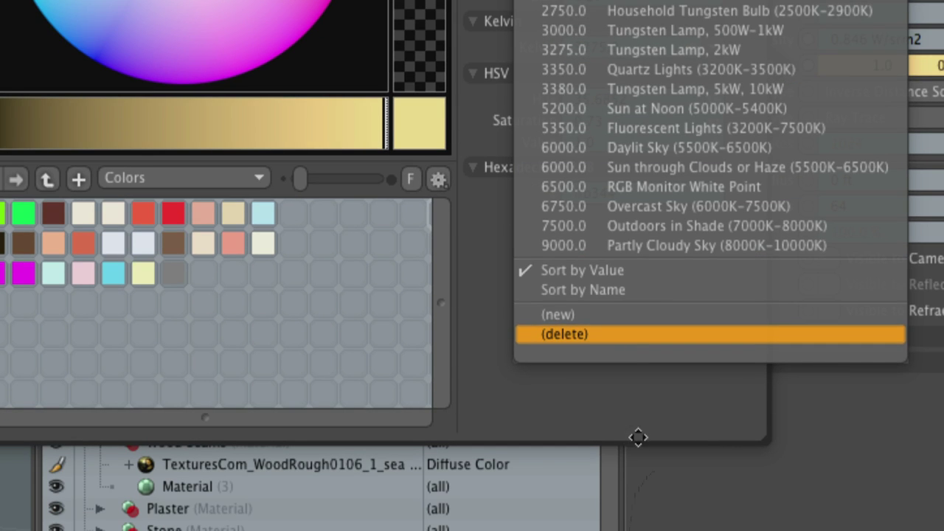
{"action": "left_click", "coordinate": [636, 530]}
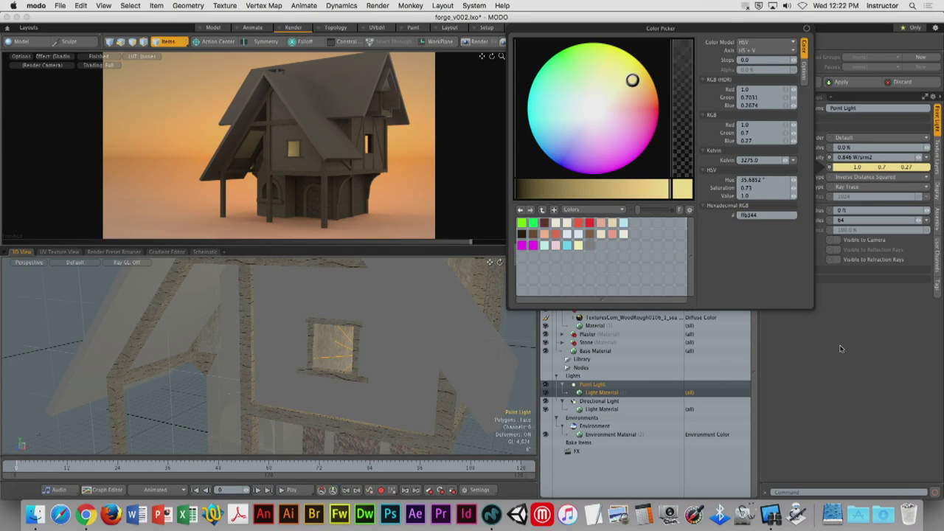
{"action": "left_click", "coordinate": [332, 455]}
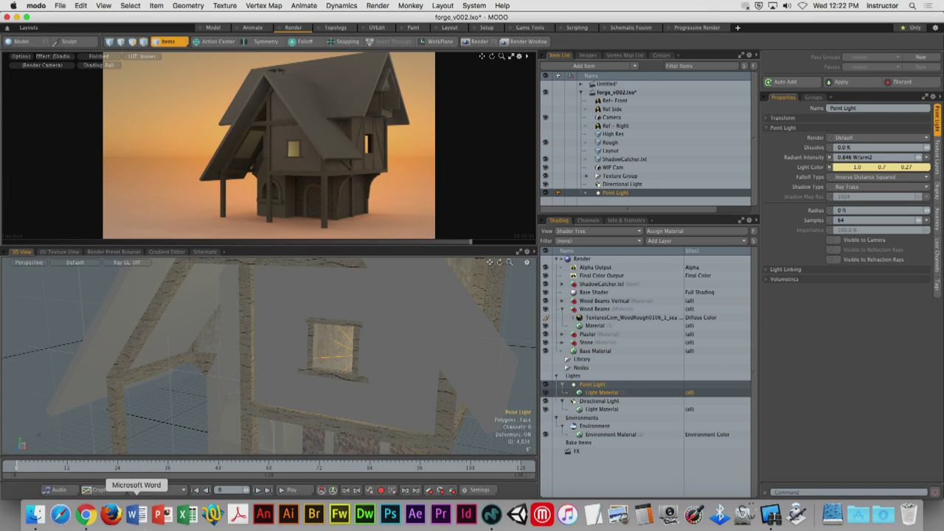
Switch to Chrome and download the Jack-O-Lantern Project File from the course's Lab: Jack-O-Latern page
{"action": "left_click", "coordinate": [87, 516]}
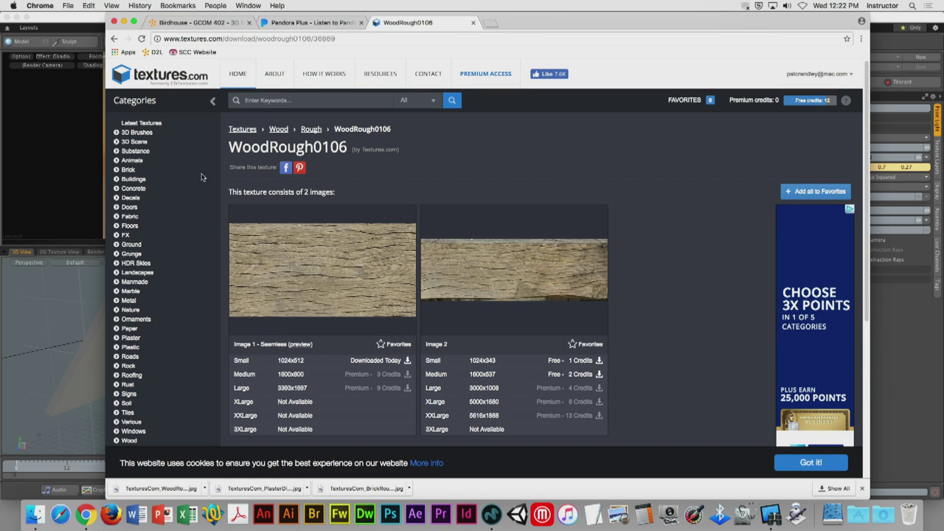
{"action": "left_click", "coordinate": [190, 22]}
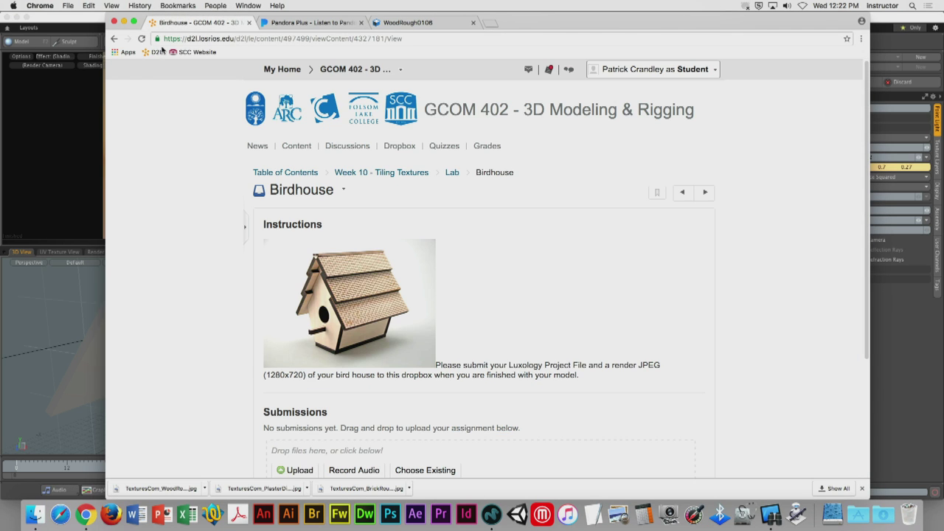
{"action": "left_click", "coordinate": [114, 38]}
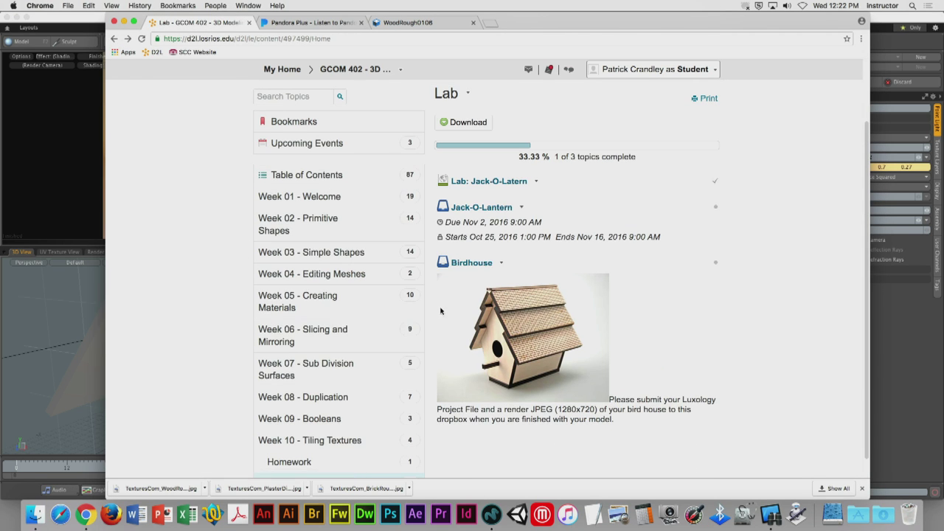
{"action": "left_click", "coordinate": [479, 184]}
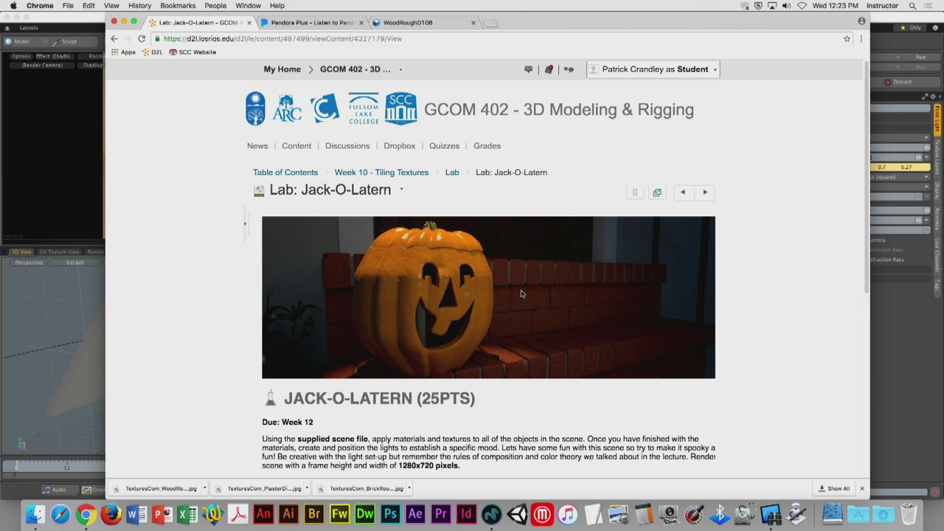
{"action": "scroll", "coordinate": [804, 288], "scroll_direction": "down", "scroll_amount": 5}
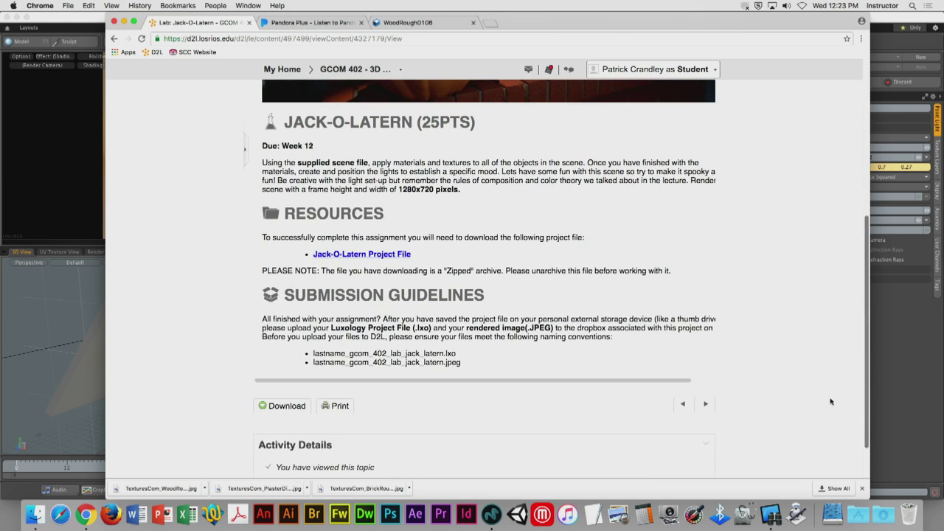
{"action": "left_click", "coordinate": [371, 256]}
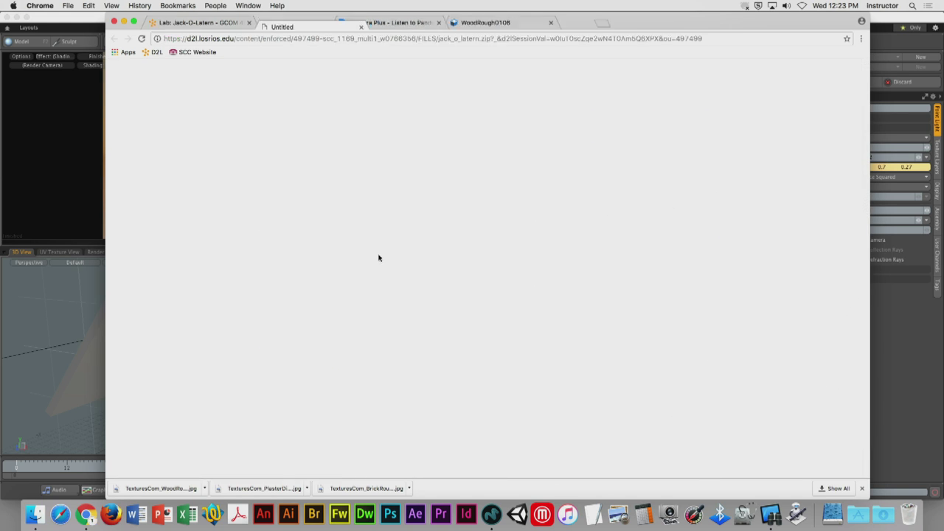
Hide Chrome and MODO to reveal the desktop
{"action": "left_click", "coordinate": [41, 6]}
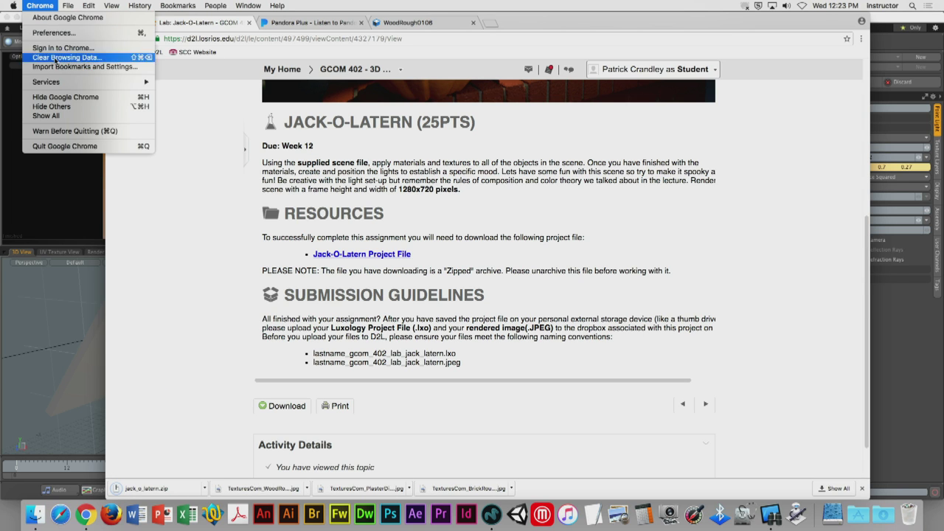
{"action": "left_click", "coordinate": [65, 97]}
{"action": "left_click", "coordinate": [34, 6]}
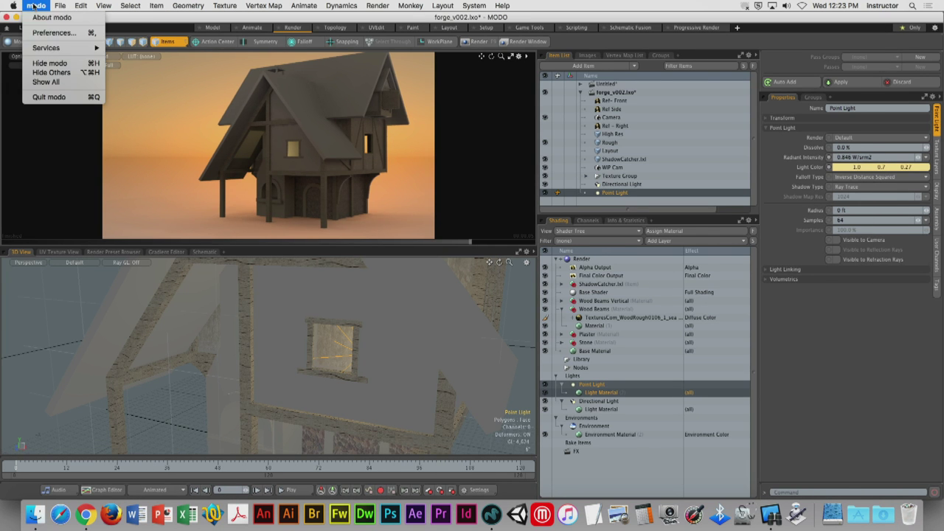
{"action": "left_click", "coordinate": [59, 65]}
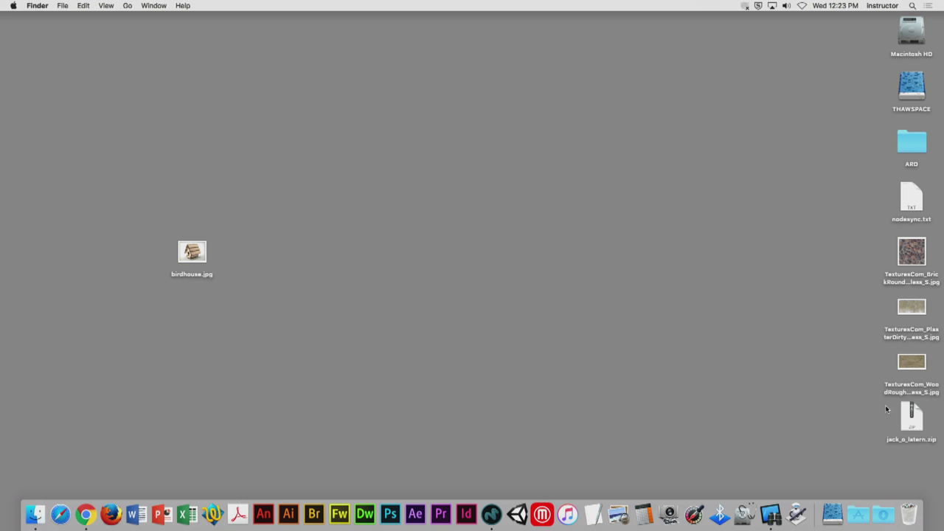
Move jack_o_latern.zip to an empty area of the desktop, unarchive it and open jack_o_latern.lxo in MODO
{"action": "left_click_drag", "start_coordinate": [897, 406], "coordinate": [532, 125]}
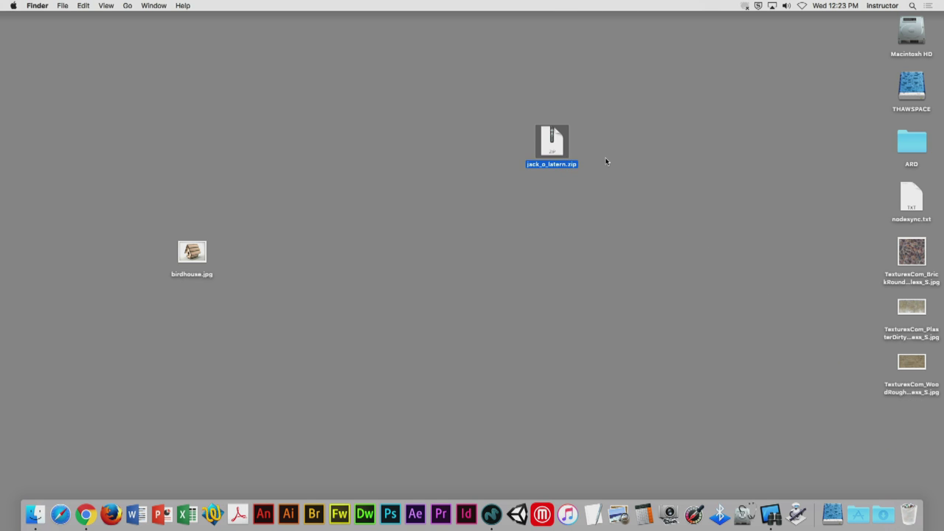
{"action": "double_click", "coordinate": [546, 147]}
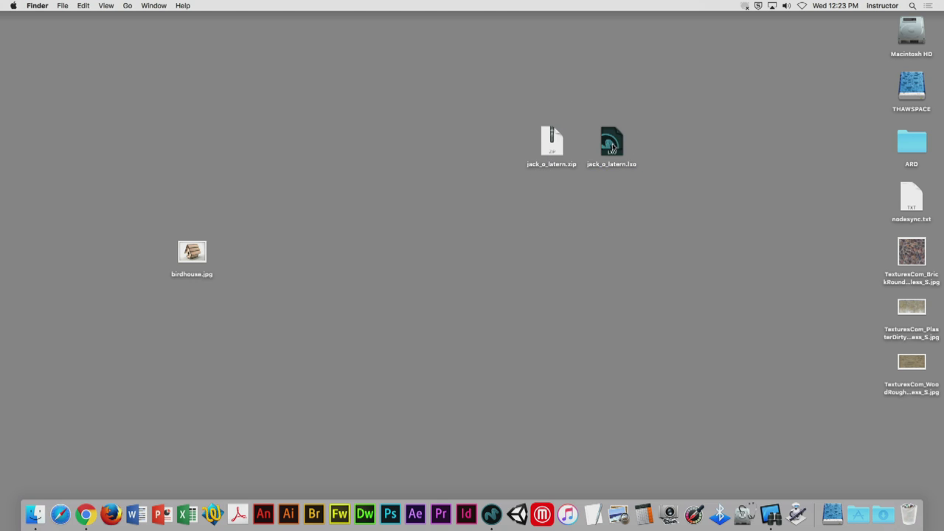
{"action": "double_click", "coordinate": [611, 142]}
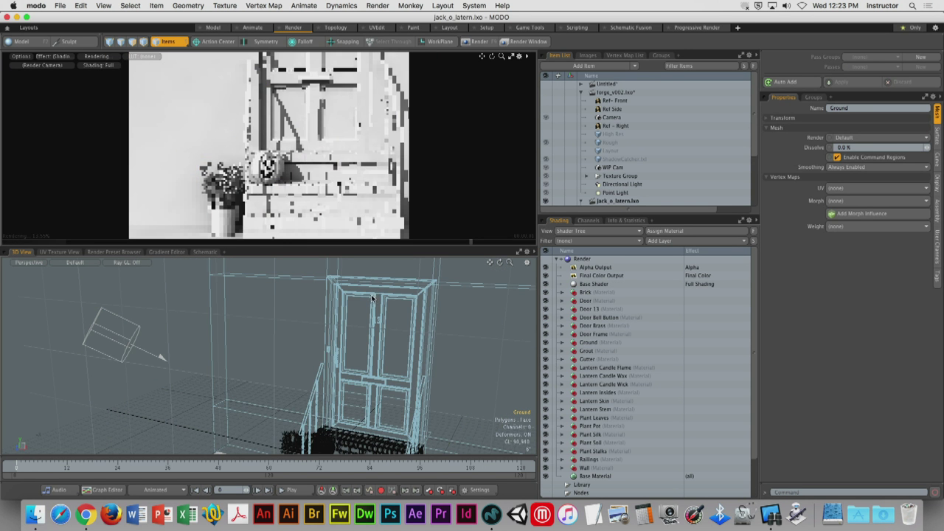
Maximize the render preview and bring its camera view in close on the pumpkin
{"action": "left_click", "coordinate": [518, 56]}
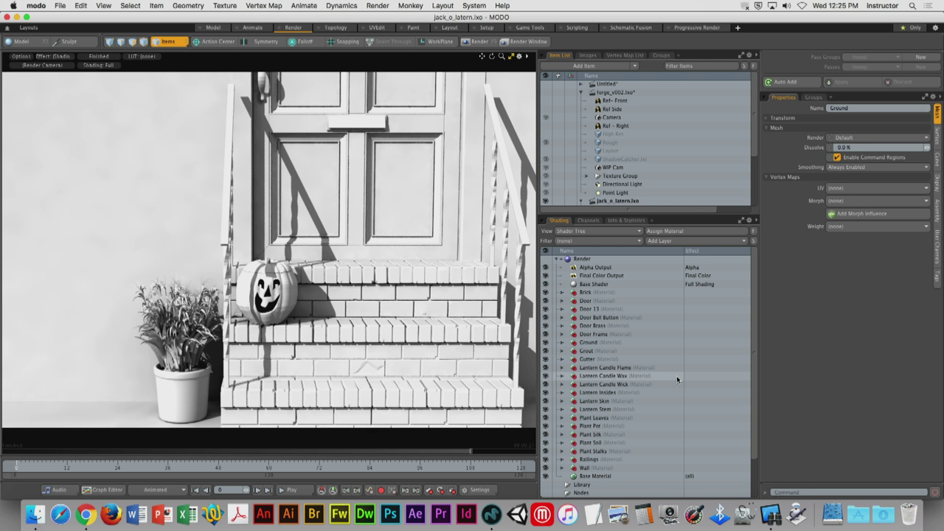
{"action": "left_click_drag", "start_coordinate": [295, 310], "coordinate": [295, 228]}
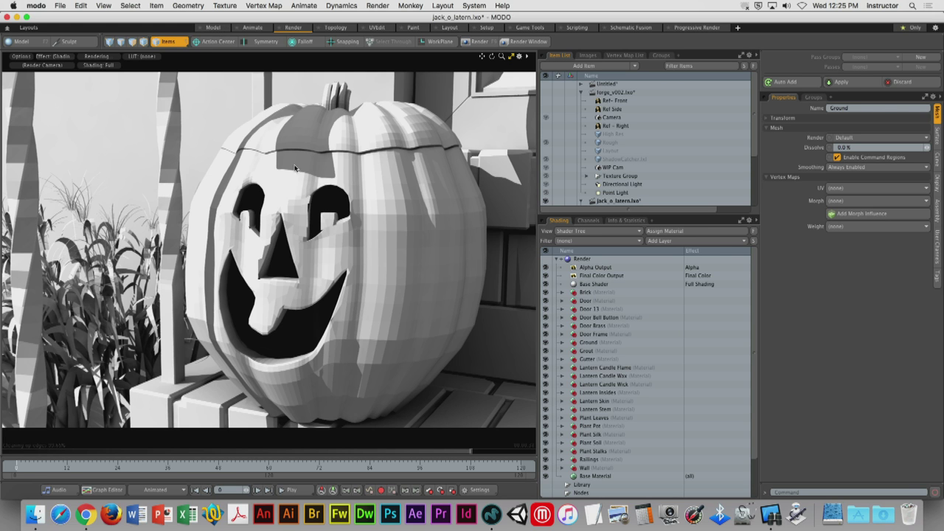
Select the Pumpkin mesh in the Model layout, examine its carved face and surface up close, and return to the Render layout
{"action": "left_click", "coordinate": [214, 28]}
{"action": "left_click_drag", "start_coordinate": [236, 98], "coordinate": [583, 409], "text": "ctrl+alt"}
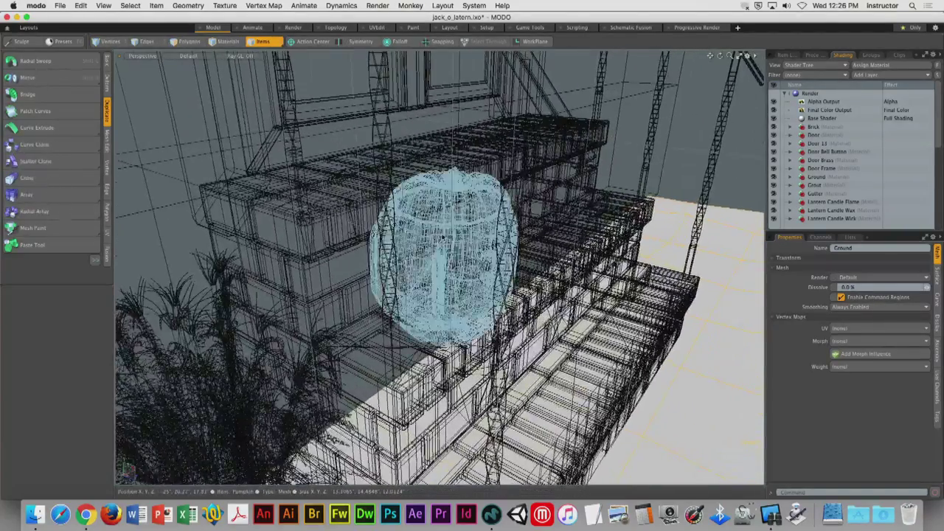
{"action": "left_click", "coordinate": [443, 240]}
{"action": "key", "text": "shift+a"}
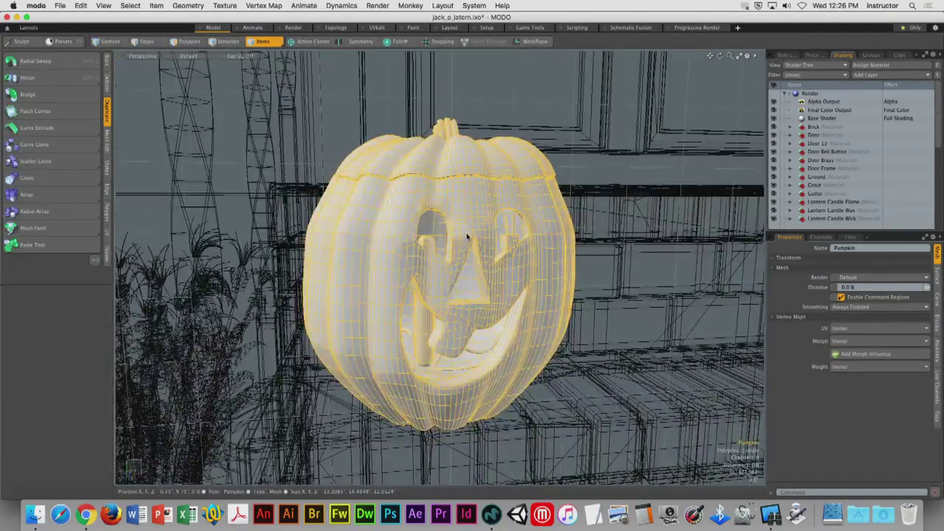
{"action": "key", "text": "Escape"}
{"action": "left_click_drag", "start_coordinate": [486, 214], "coordinate": [369, 206], "text": "ctrl+alt"}
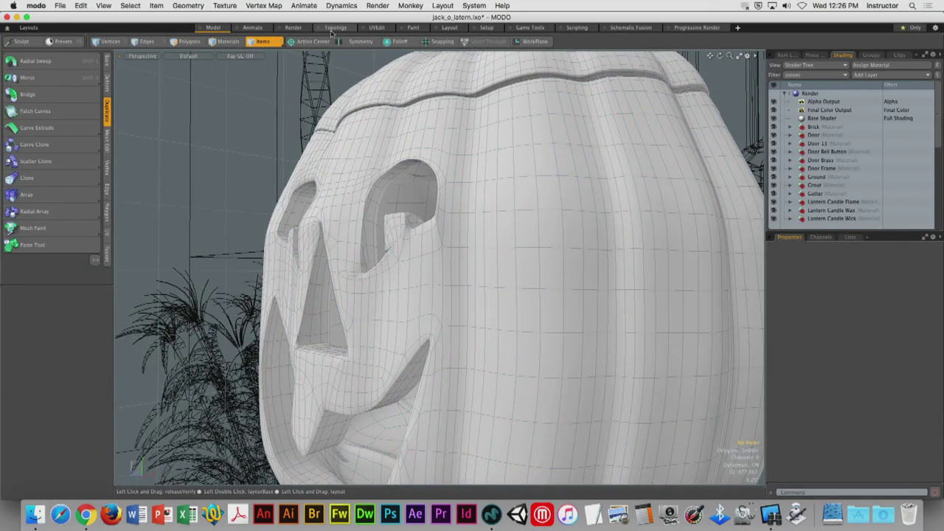
{"action": "left_click", "coordinate": [472, 152]}
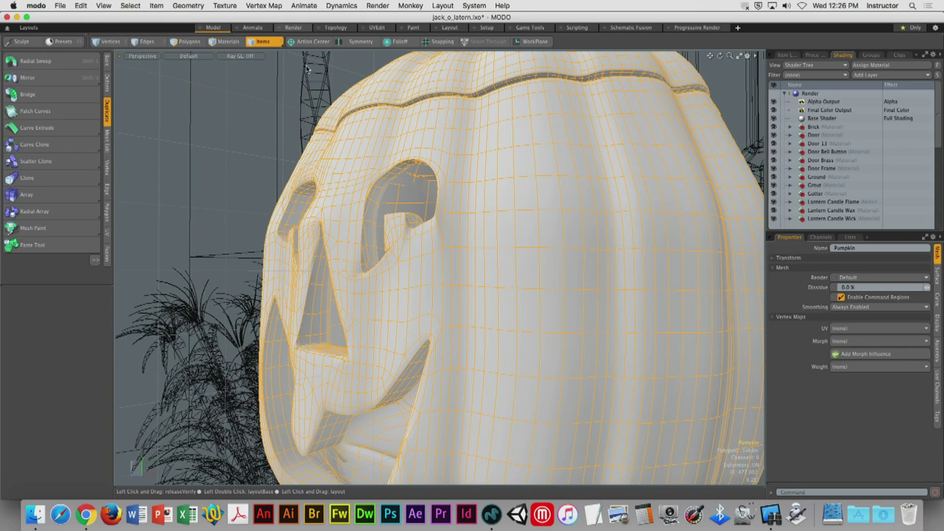
{"action": "left_click", "coordinate": [293, 28]}
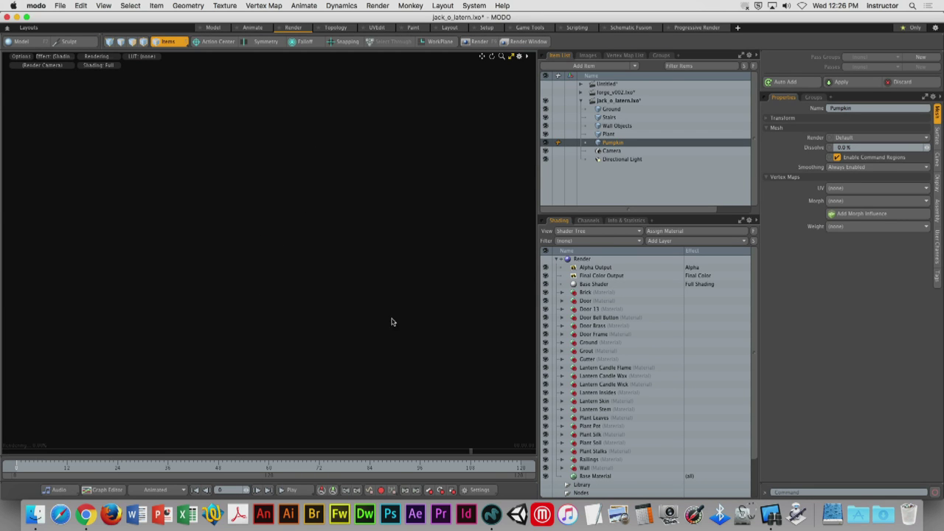